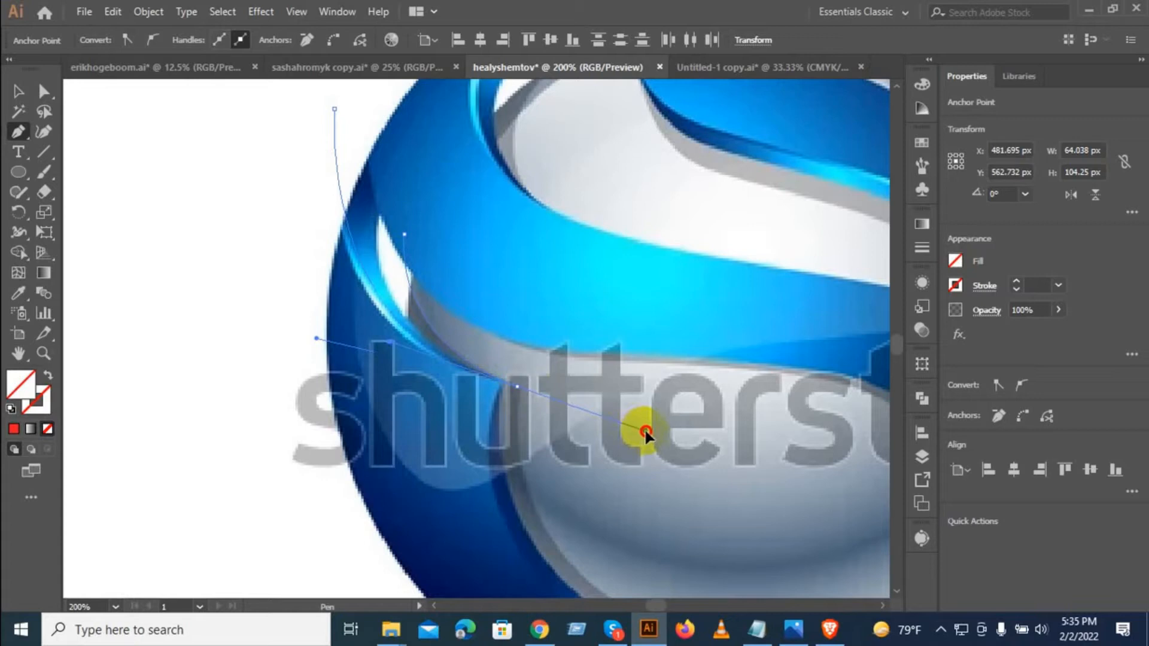
Step: Continue the Pen path around the lower gray oval, following its left, bottom, right and upper edges back to the blue swoosh's underside
drag(647, 433, 524, 393)
click(520, 387)
drag(587, 494, 450, 383)
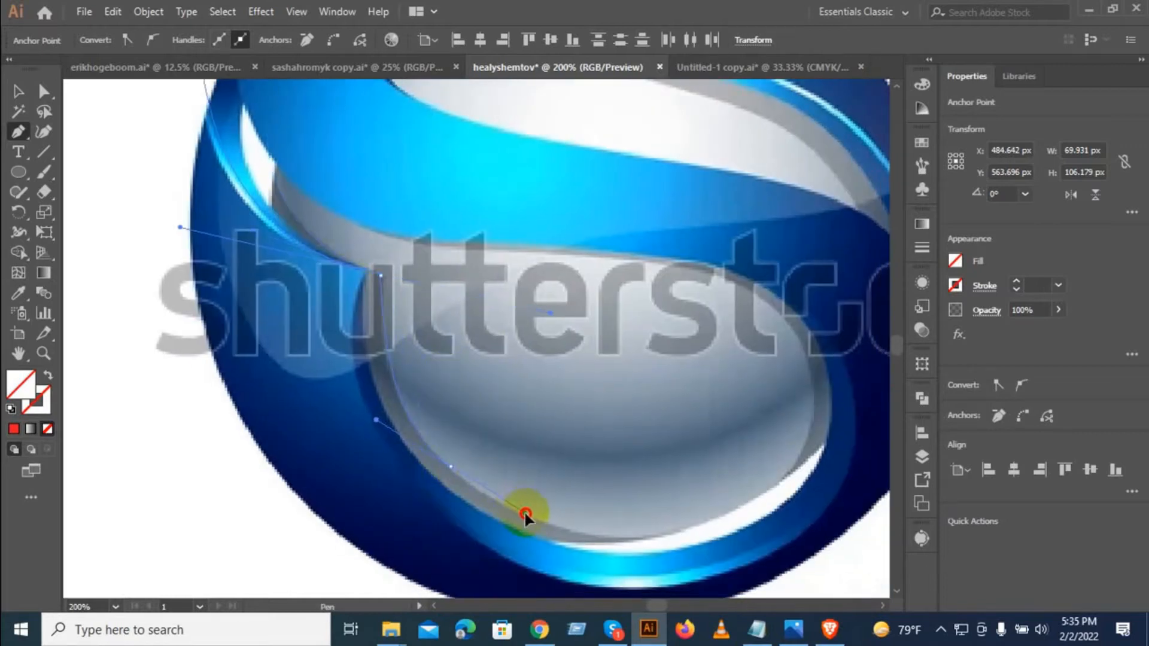
drag(523, 514, 505, 509)
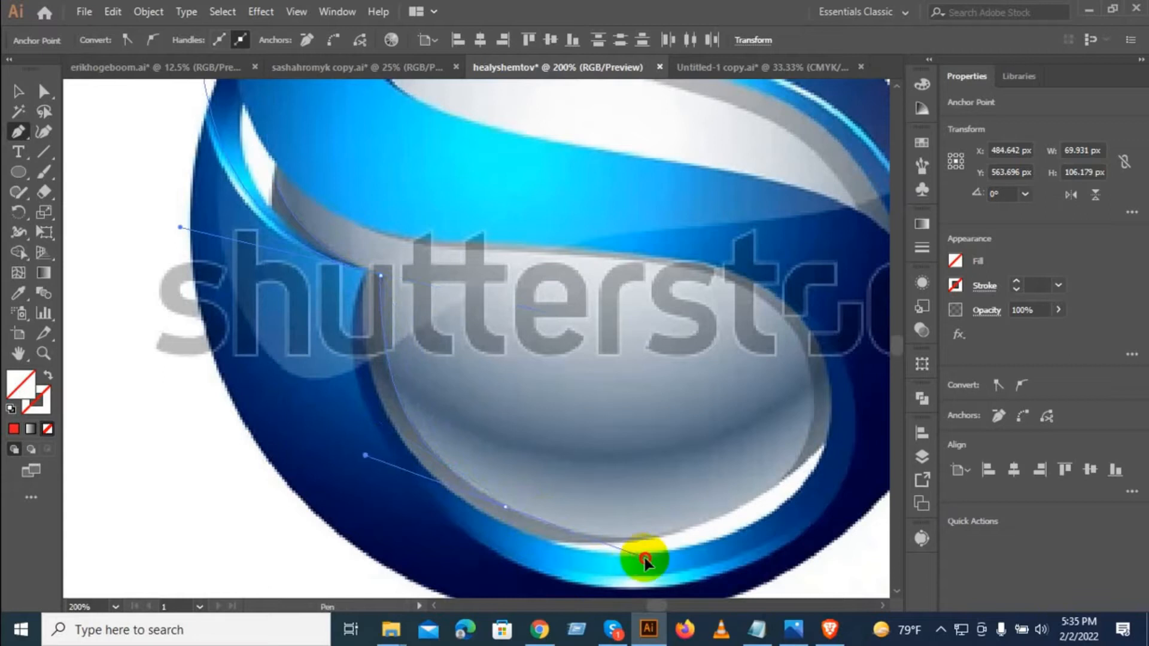
drag(643, 570, 657, 582)
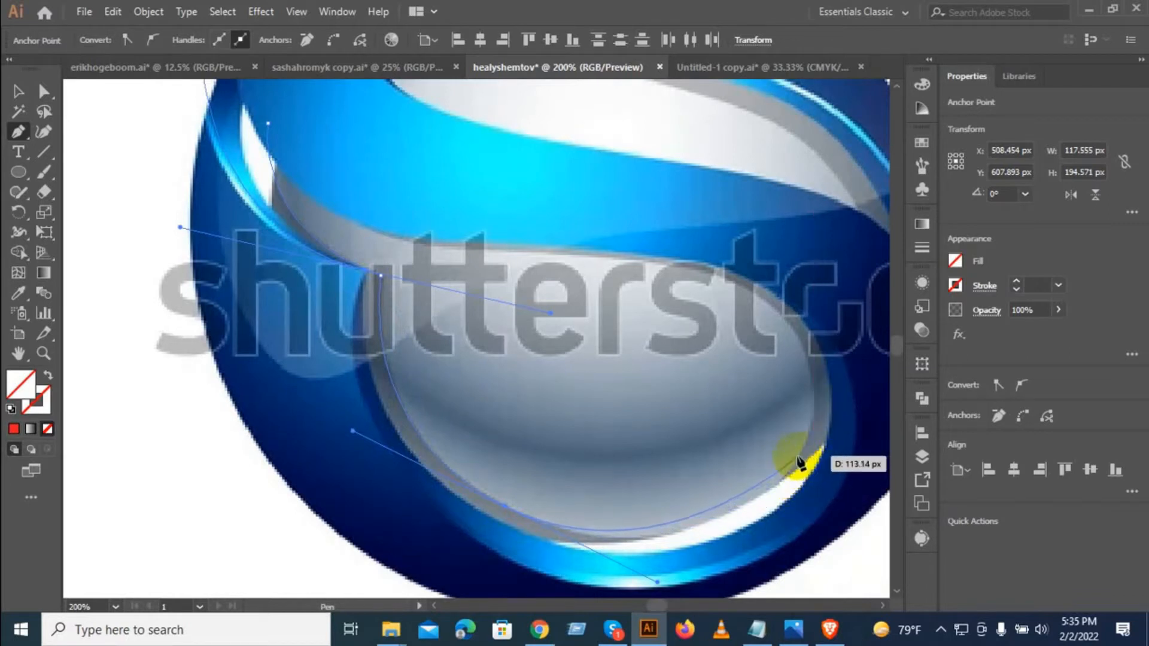
drag(805, 456, 825, 408)
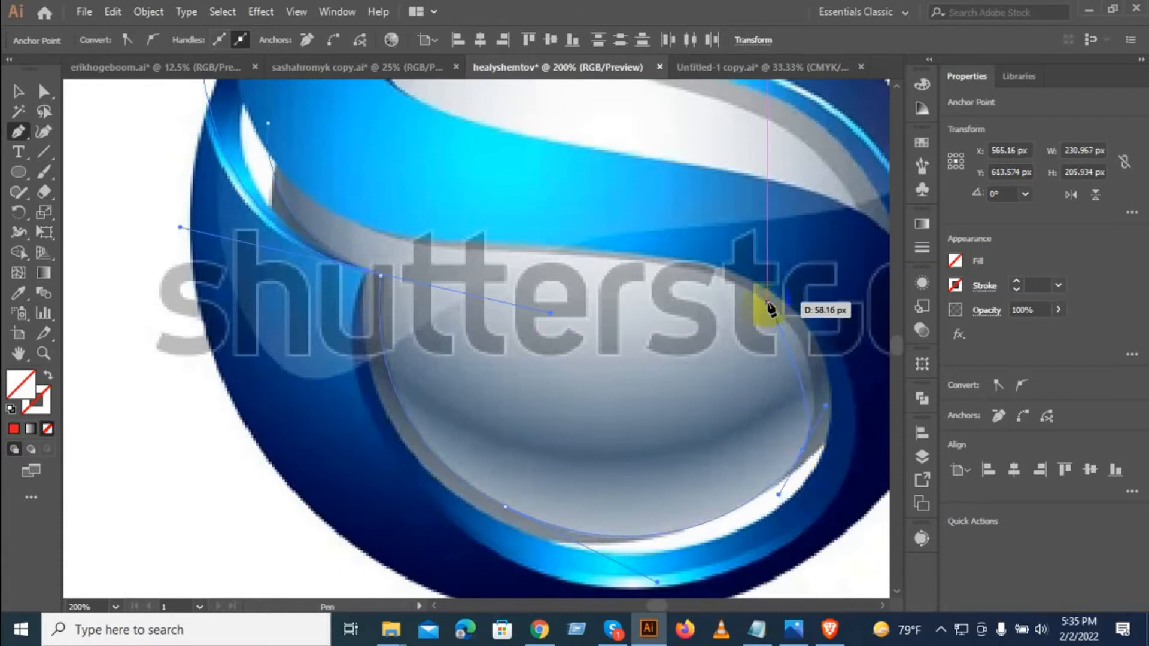
drag(758, 297, 723, 281)
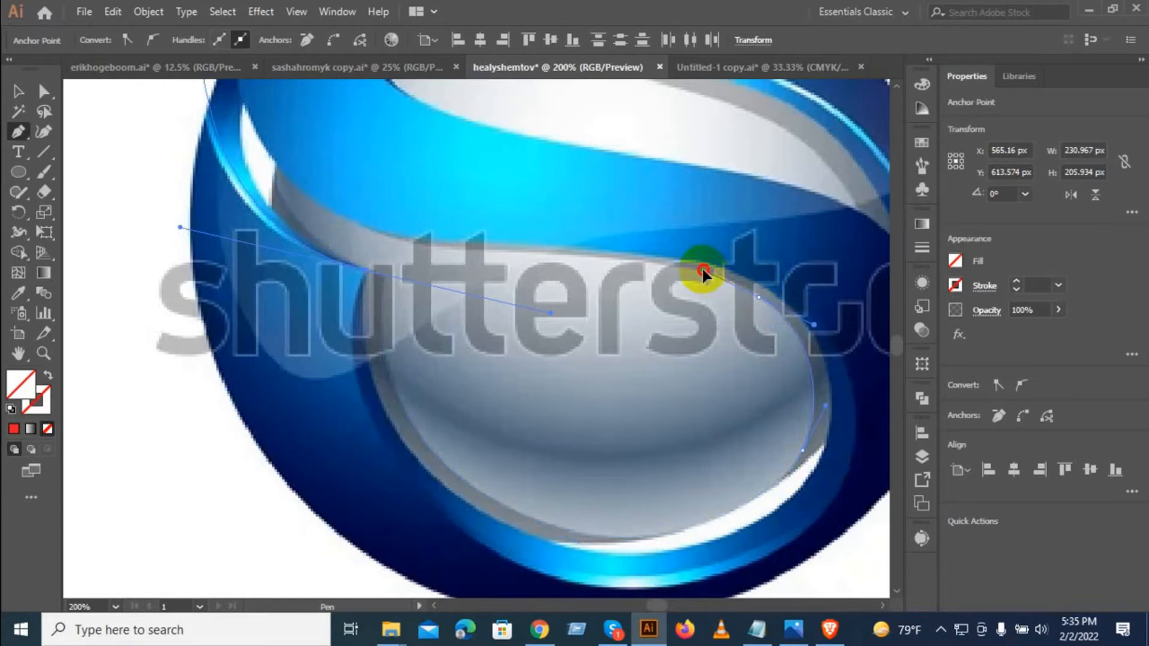
drag(703, 272, 700, 270)
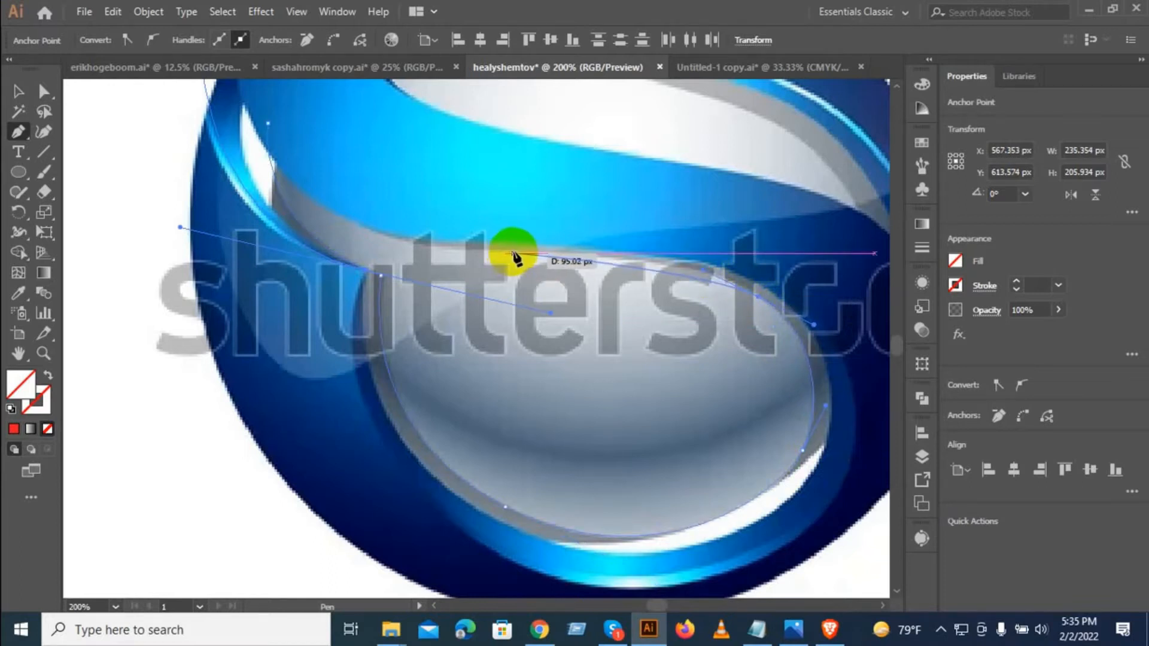
click(516, 253)
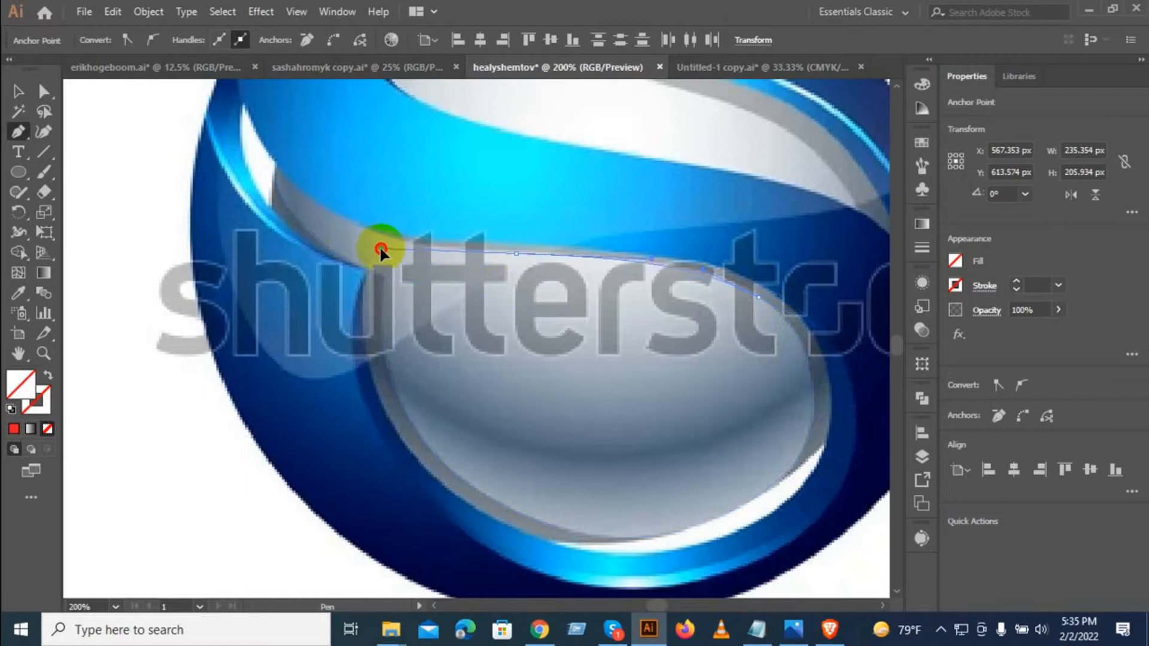
Step: Close the oval's outline by redrawing its last curve along the lower edge of the blue swoosh to the left rim
drag(370, 252, 289, 119)
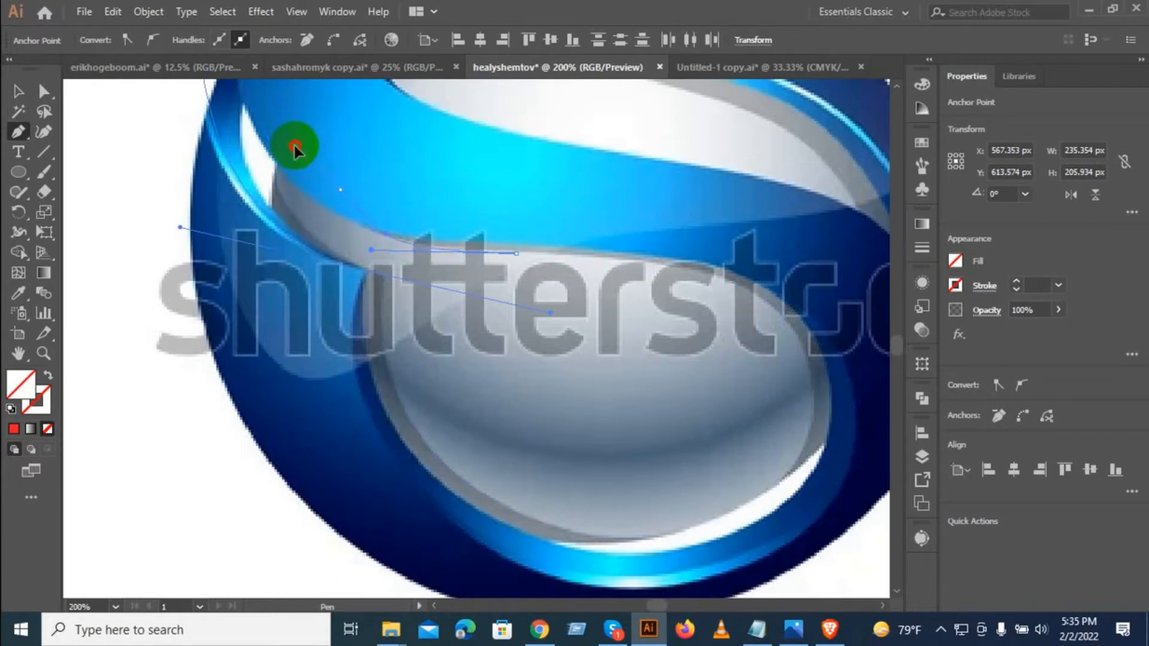
key(ctrl+z)
drag(343, 178, 427, 218)
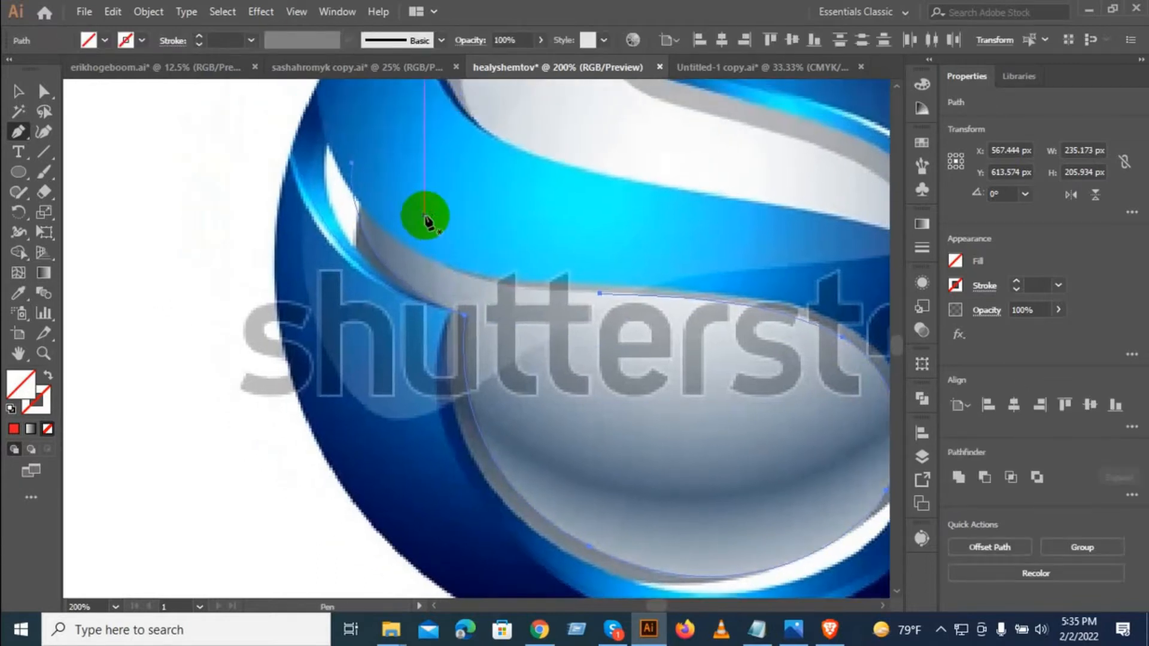
key(z)
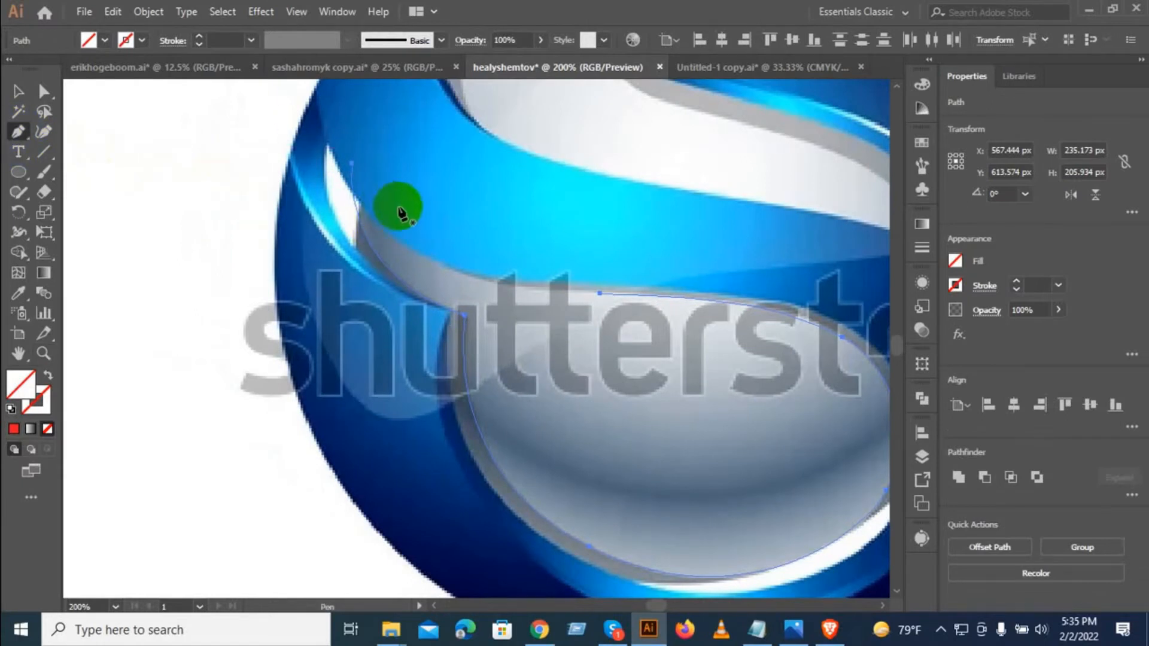
click(600, 295)
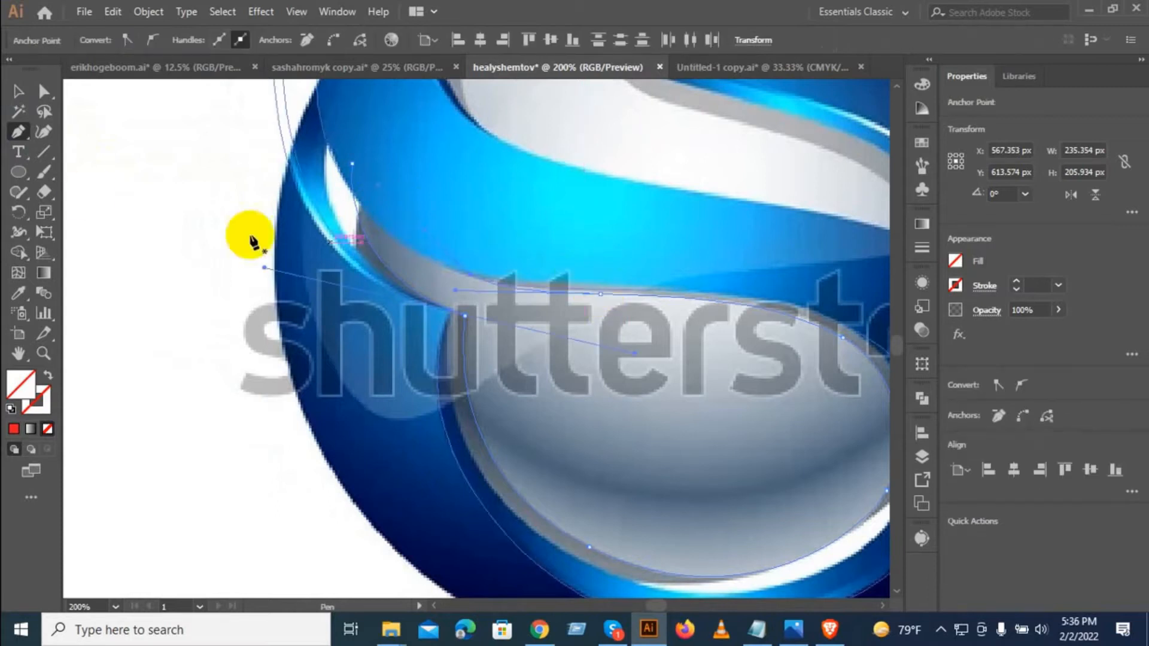
mouse_move(482, 231)
mouse_down()
mouse_move(446, 198)
mouse_move(403, 238)
mouse_move(362, 192)
mouse_move(377, 200)
mouse_move(349, 164)
mouse_move(371, 160)
mouse_move(355, 156)
mouse_up()
click(19, 92)
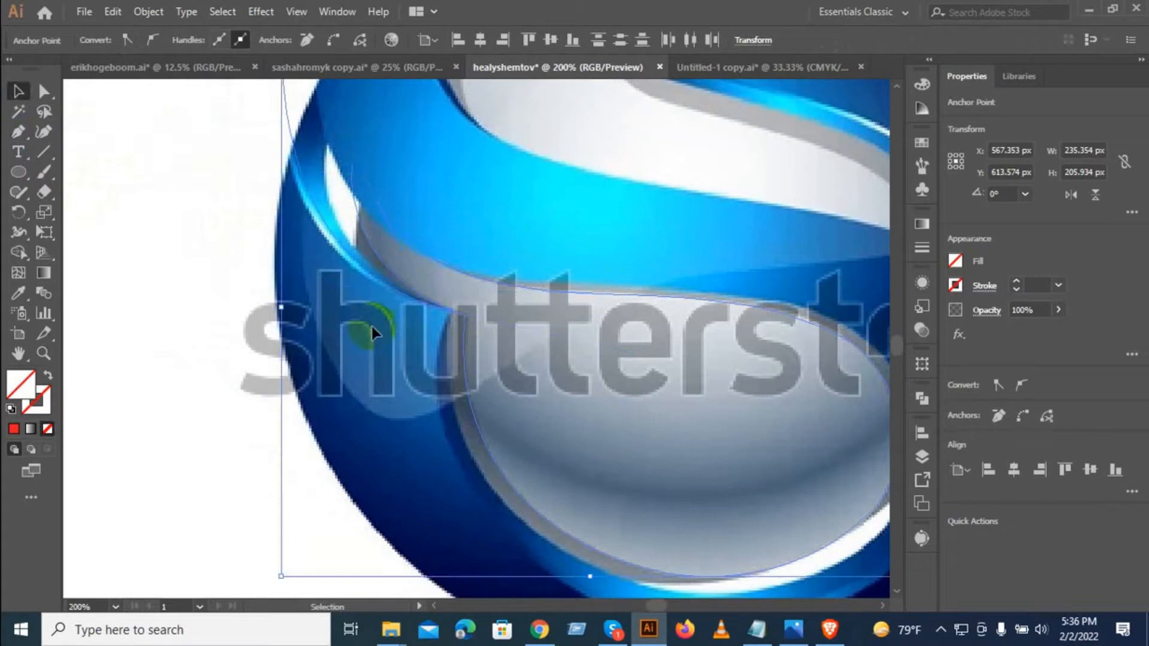
Step: Draw a Pen path along the translucent highlight, from the left rim down its curved bottom and up across the oval to the blue swoosh
click(18, 131)
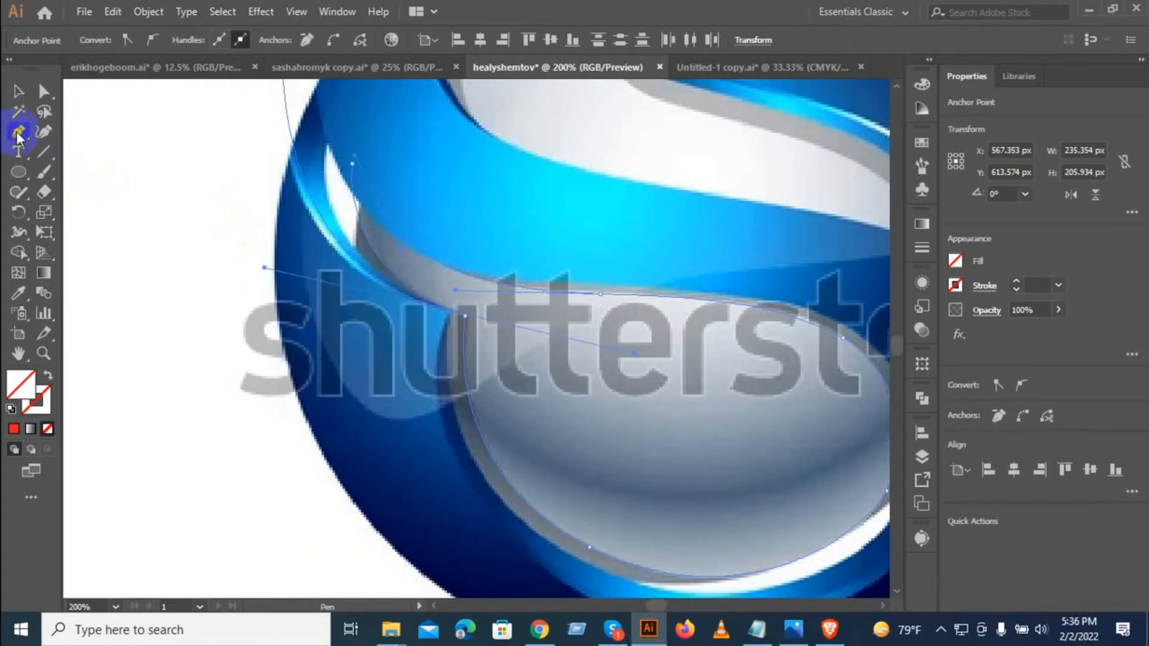
drag(299, 154, 302, 155)
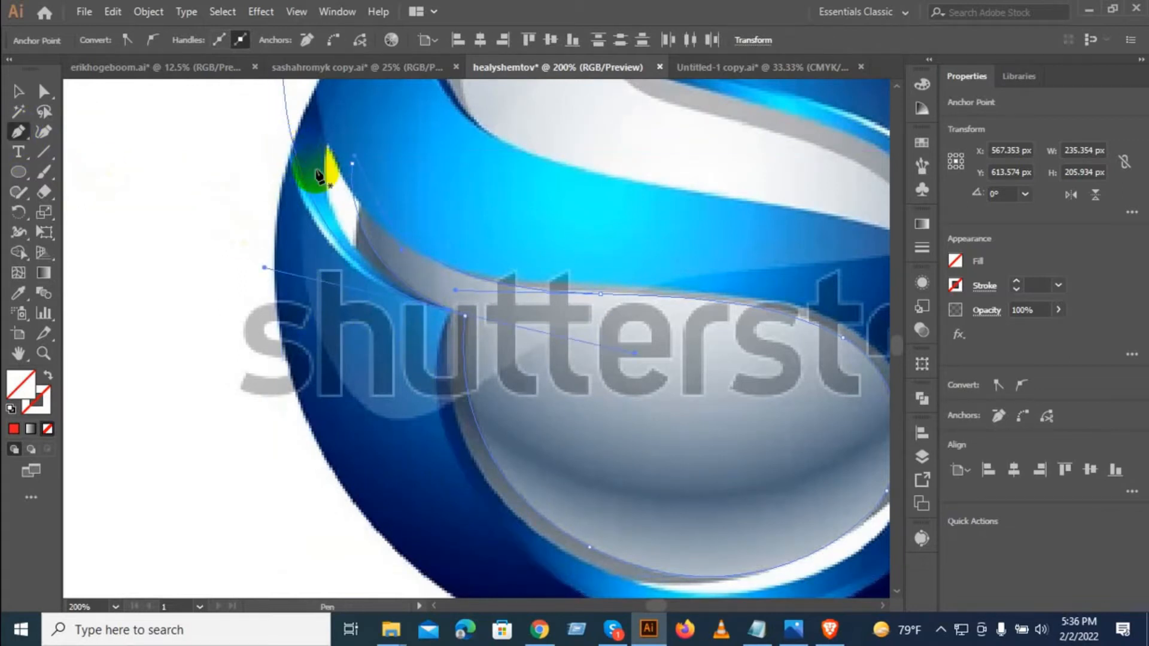
click(310, 176)
drag(348, 394, 411, 468)
key(ctrl+z)
drag(365, 410, 389, 430)
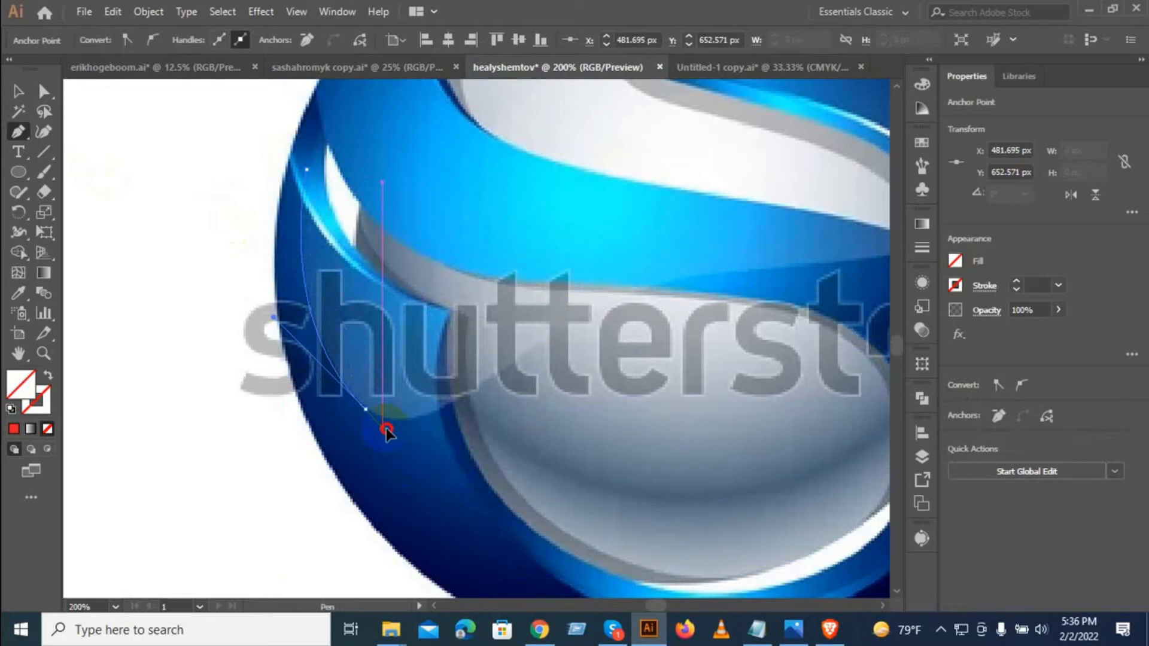
drag(468, 394, 634, 282)
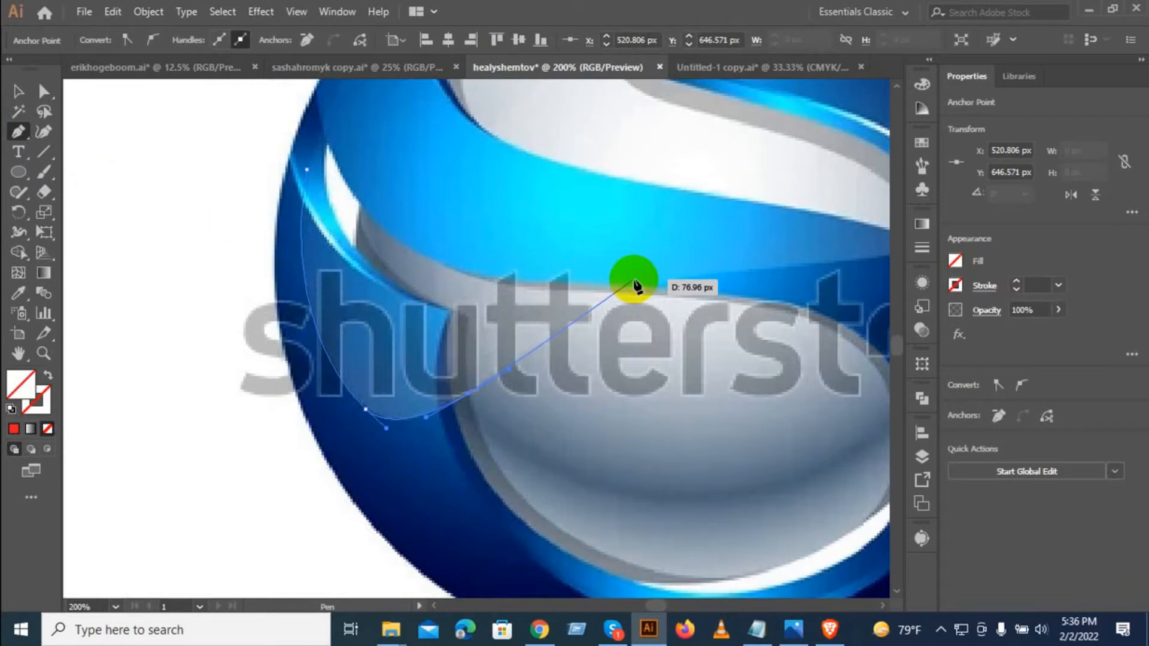
drag(636, 284, 634, 280)
drag(721, 273, 808, 430)
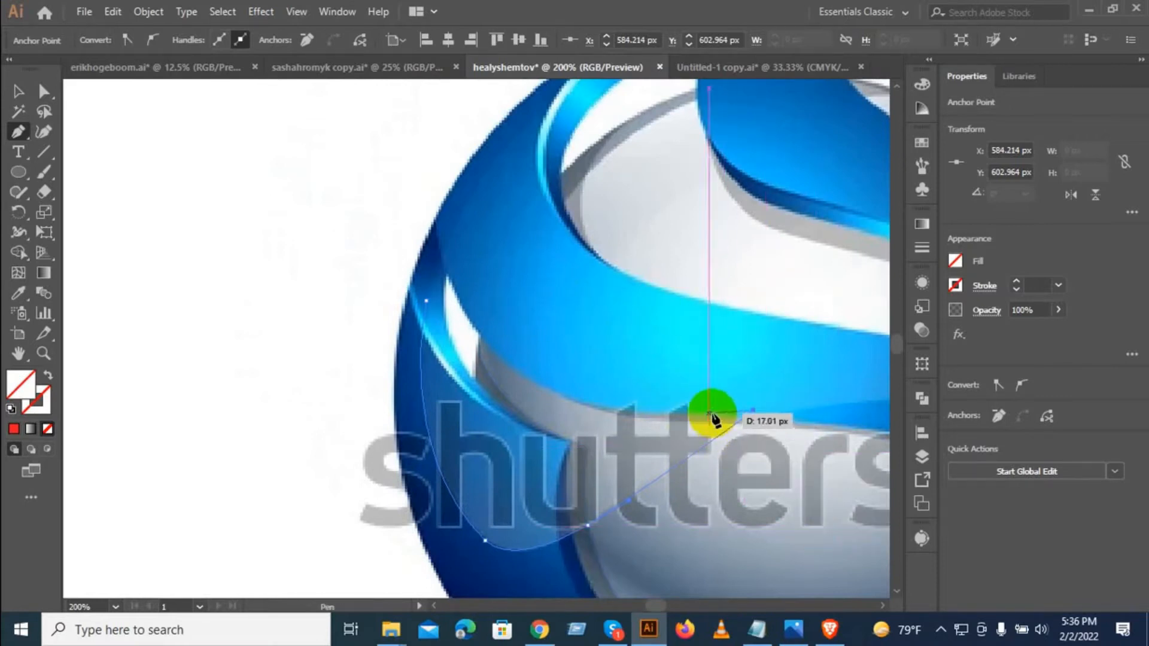
key(v)
drag(782, 474, 522, 475)
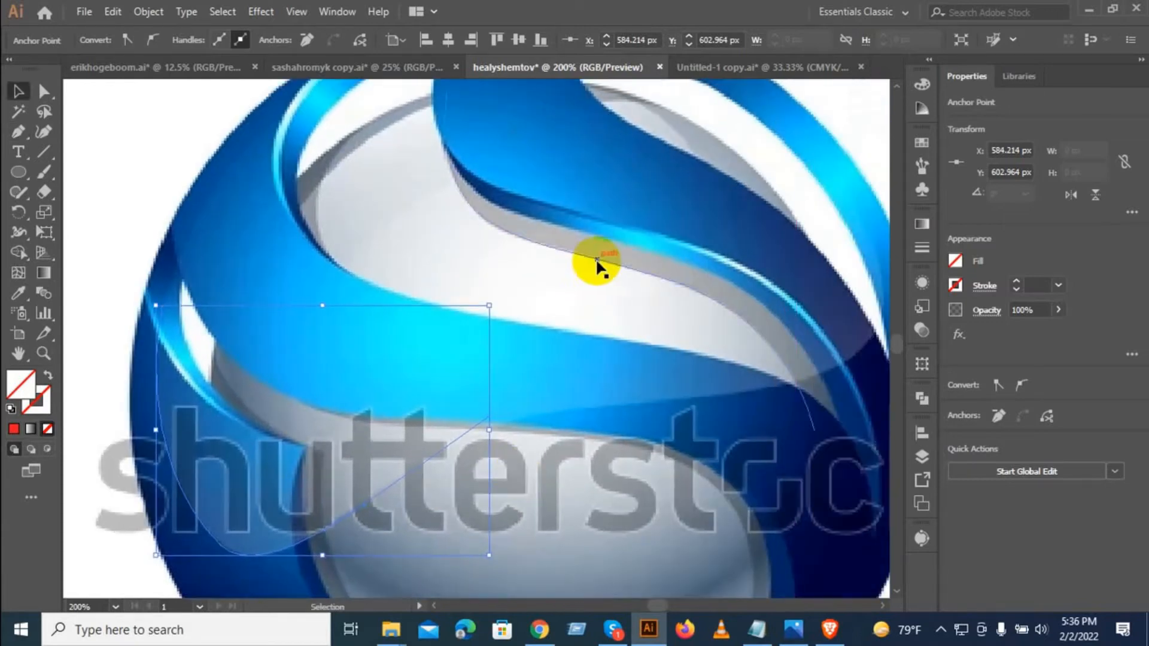
drag(622, 489, 576, 290)
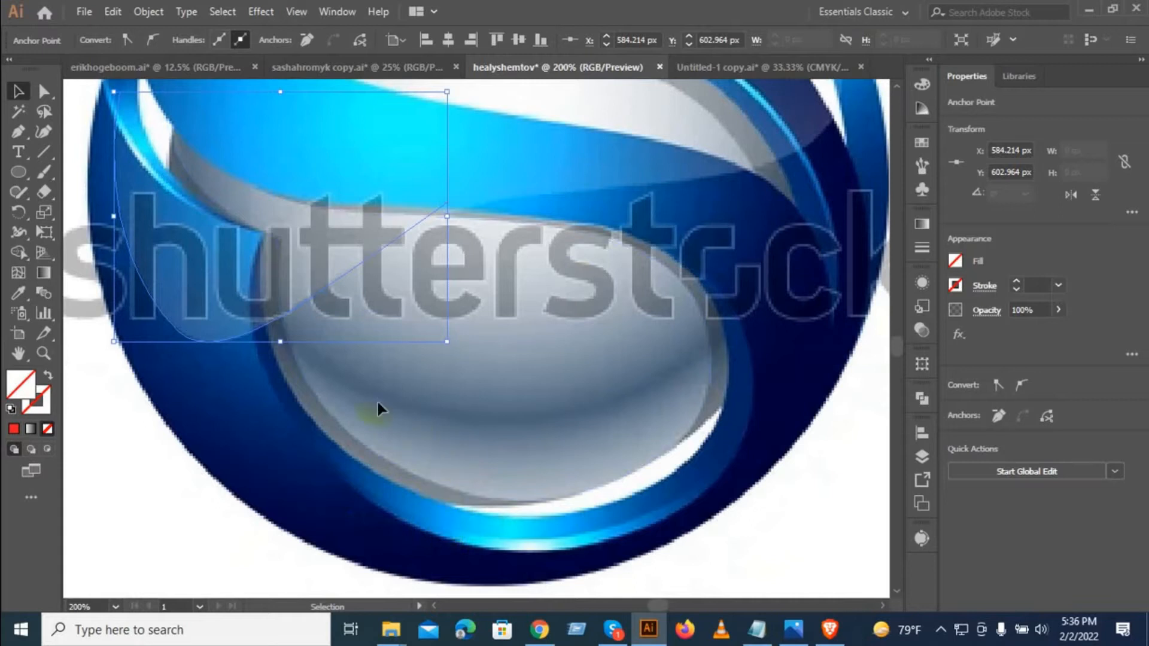
Step: Draw an open Pen curve under the gray oval, following the upper edge of the white crescent up to the dark right band
click(18, 131)
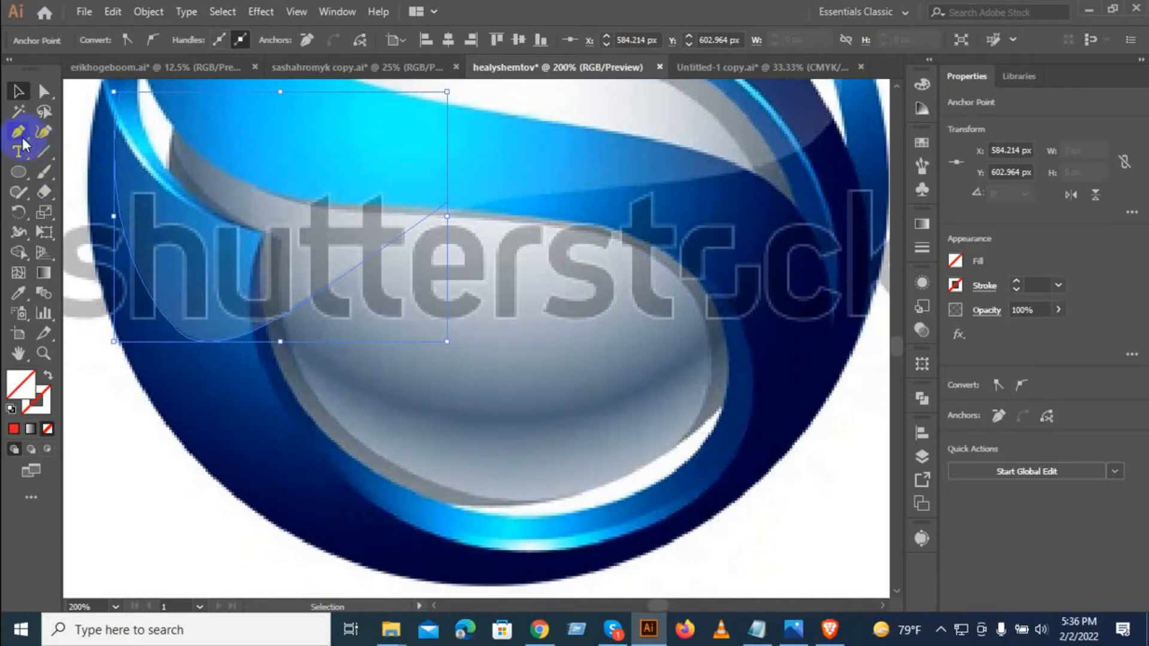
drag(396, 492, 757, 357)
click(16, 92)
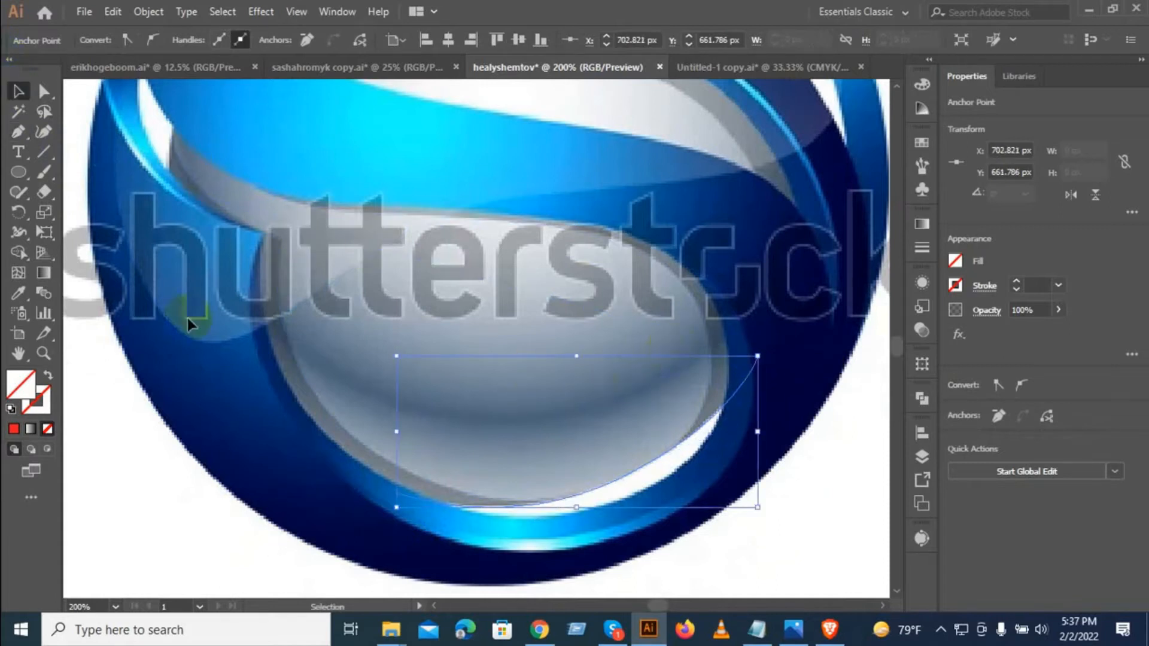
Step: Delete the unfinished highlight path on the globe's left side
scroll(706, 310, down, 1)
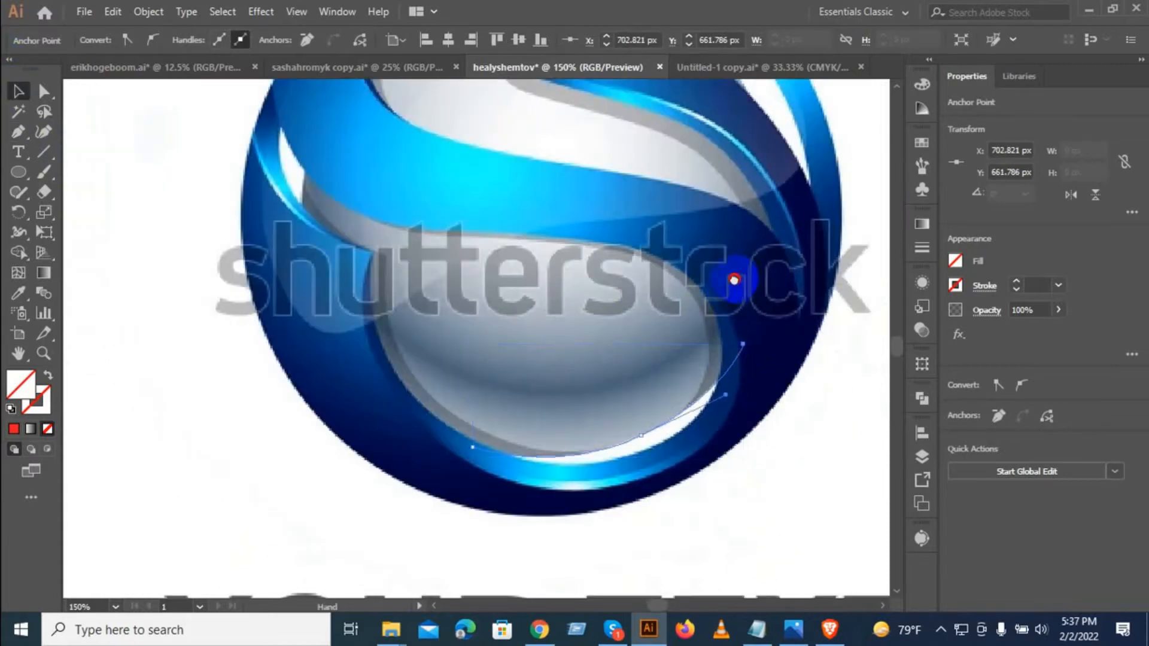
drag(734, 276, 607, 454)
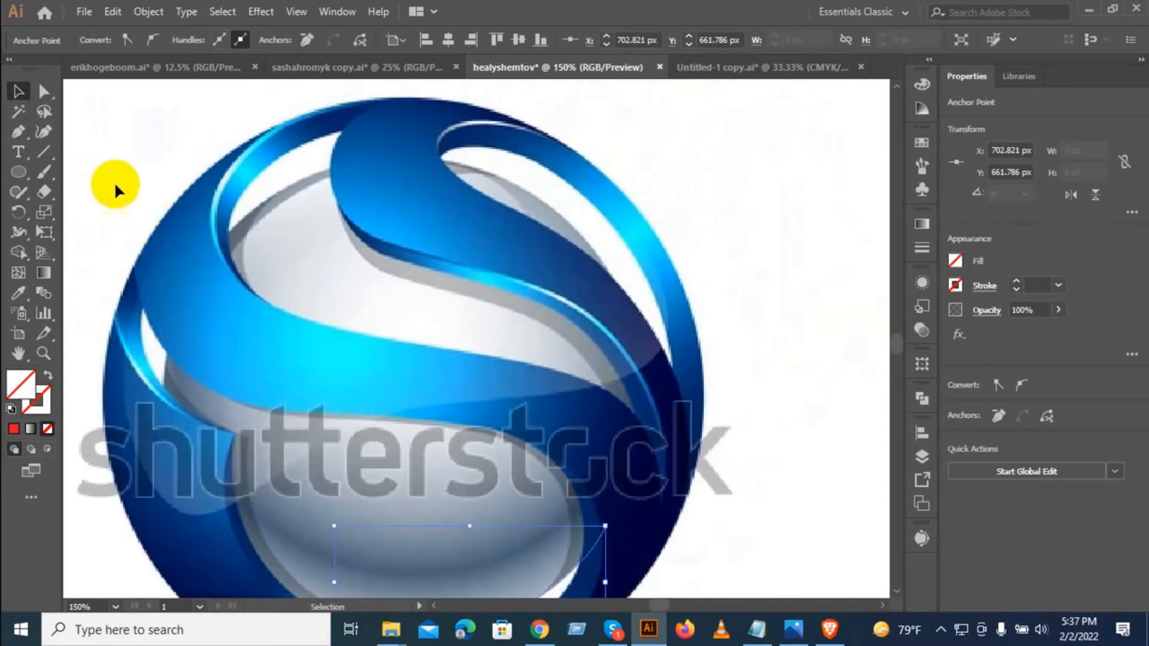
click(19, 132)
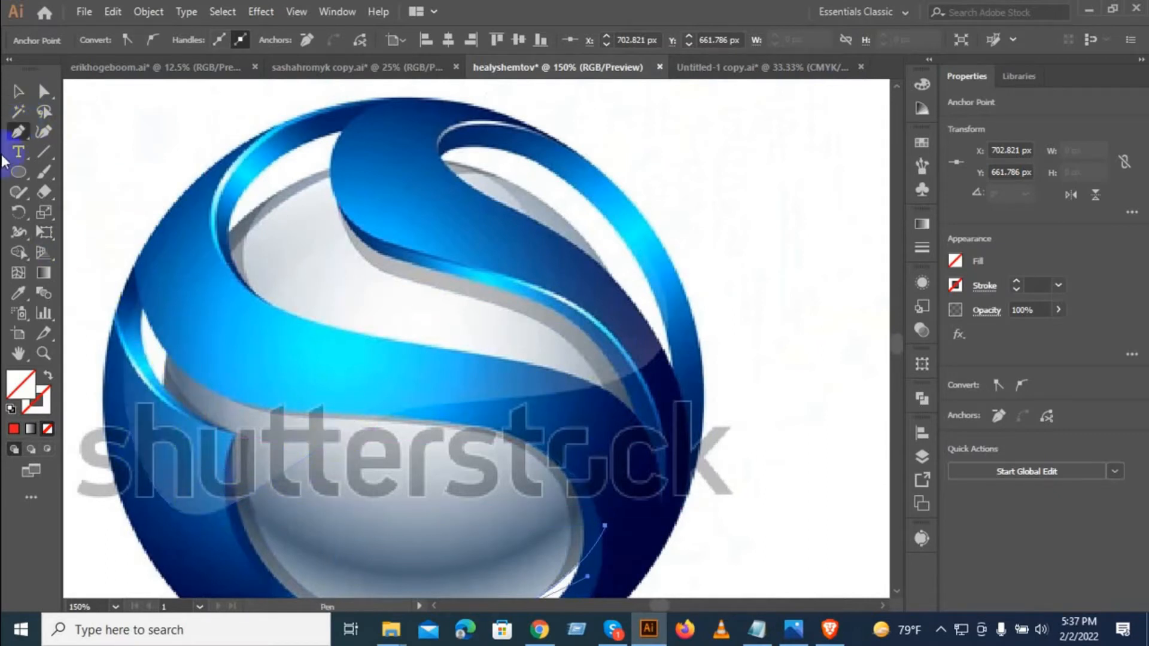
click(14, 92)
click(193, 295)
click(162, 498)
key(Delete)
Step: Start a Pen path on the globe's upper-left rim and curve it down the left side to the translucent highlight's lower edge
click(18, 133)
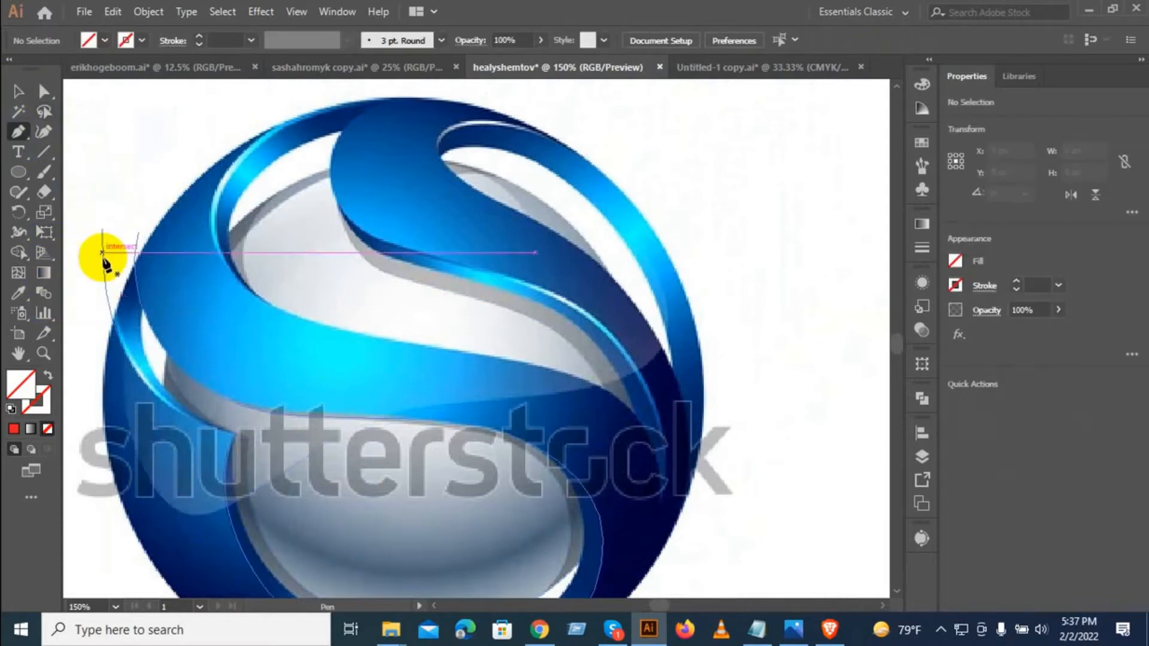
drag(95, 333, 150, 292)
drag(246, 184, 292, 263)
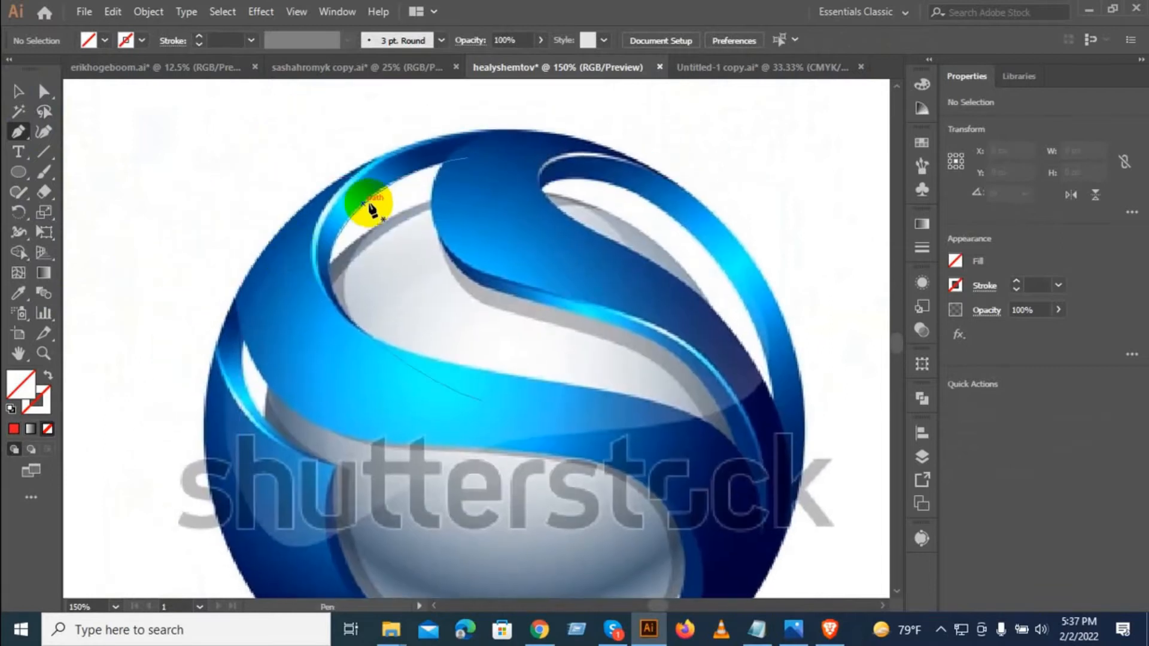
click(339, 192)
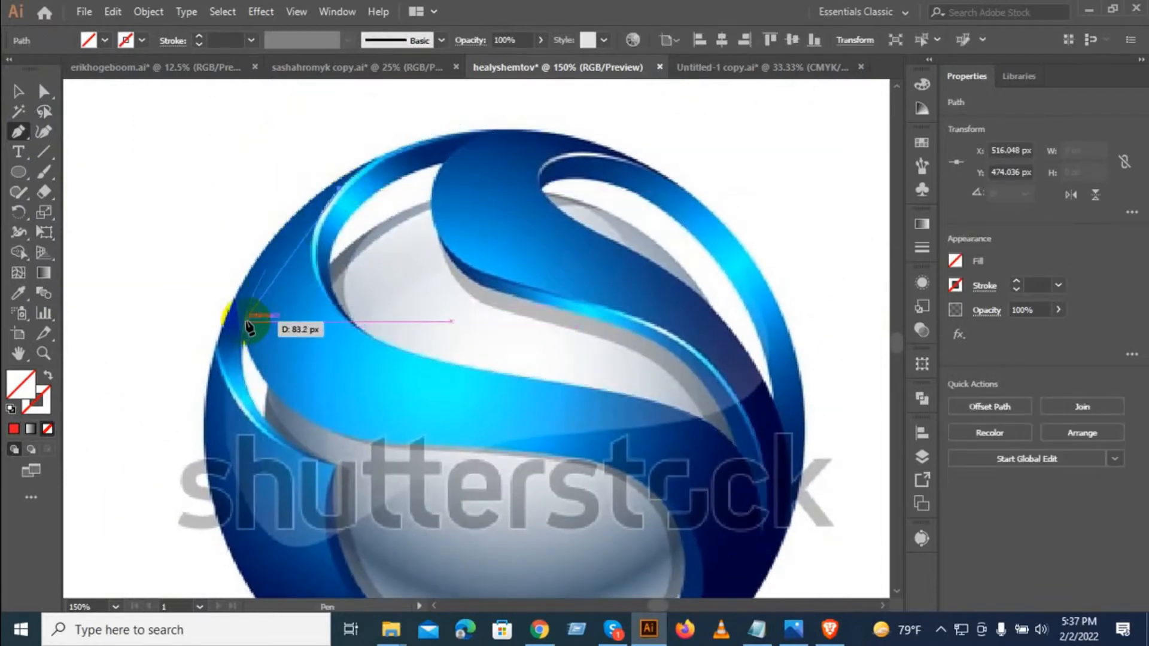
drag(245, 320, 218, 403)
drag(249, 510, 260, 532)
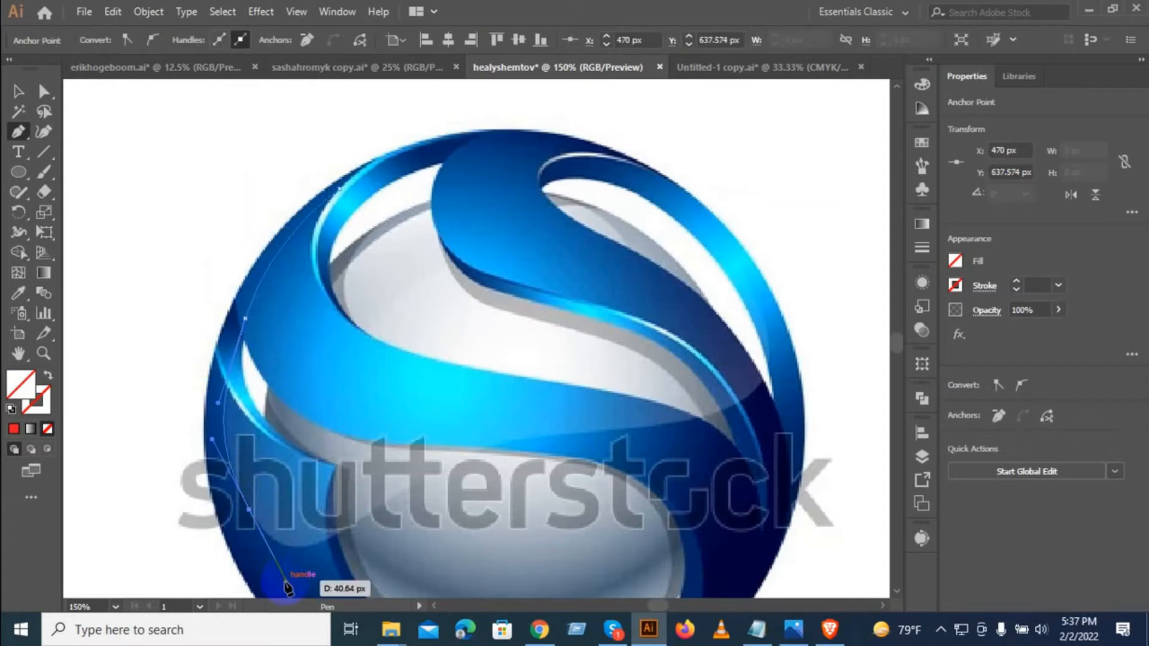
Step: Extend the highlight path across the gray oval and along the swoosh's highlight boundary to the dark right side, redrawing the last anchor
drag(418, 485, 416, 481)
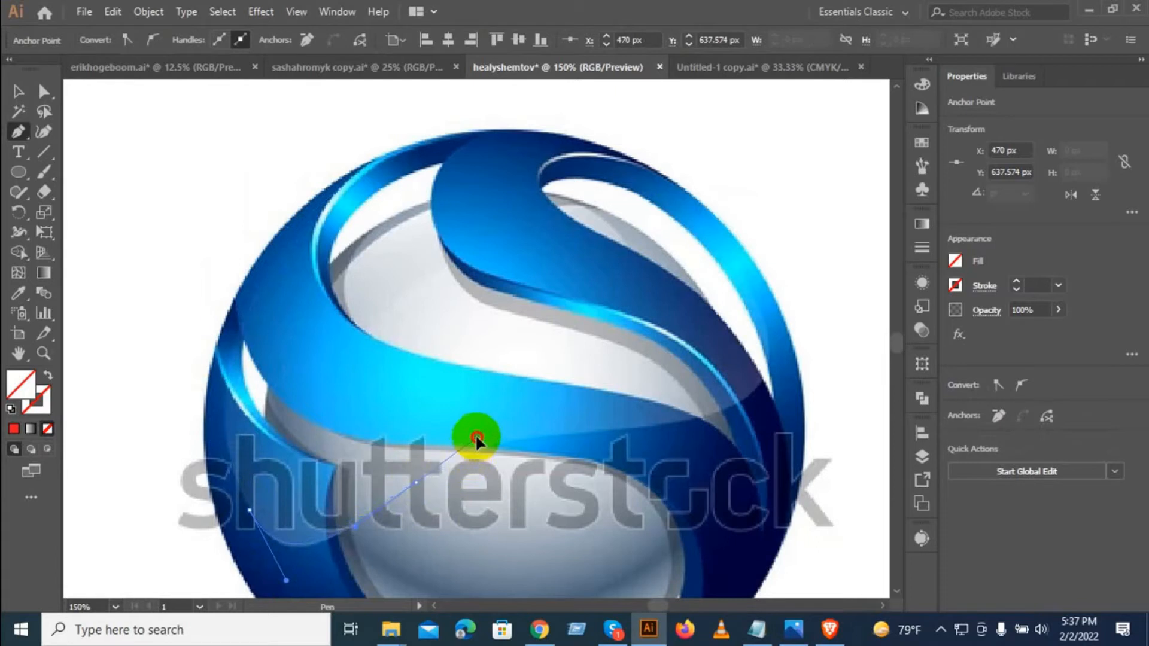
drag(477, 438, 569, 407)
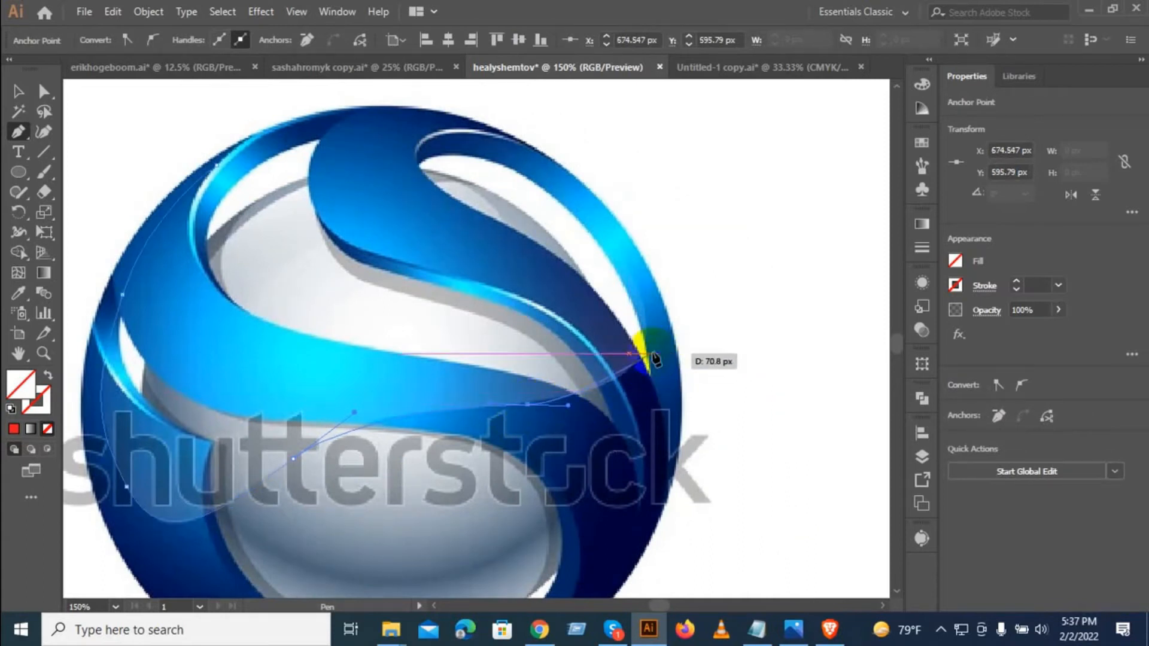
drag(600, 354, 546, 380)
key(ctrl+z)
drag(491, 423, 569, 417)
key(space)
drag(600, 323, 538, 371)
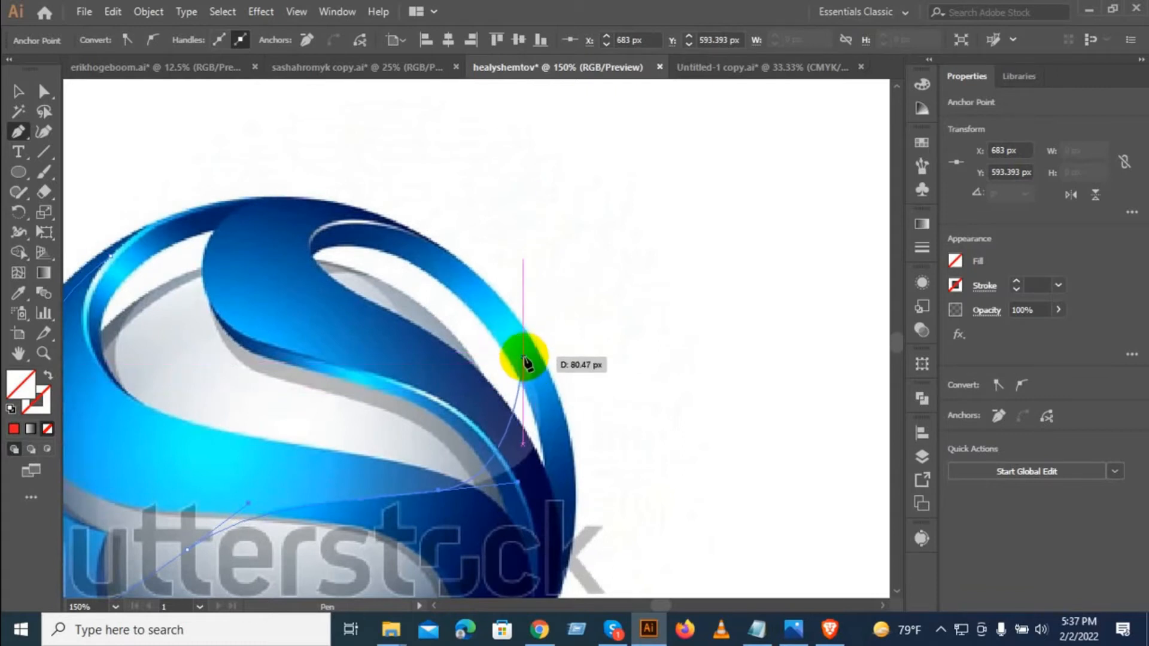
Step: Curve the highlight path up the right ring and over the globe's top, closing it at the starting anchor on the upper-left rim
drag(528, 357, 487, 256)
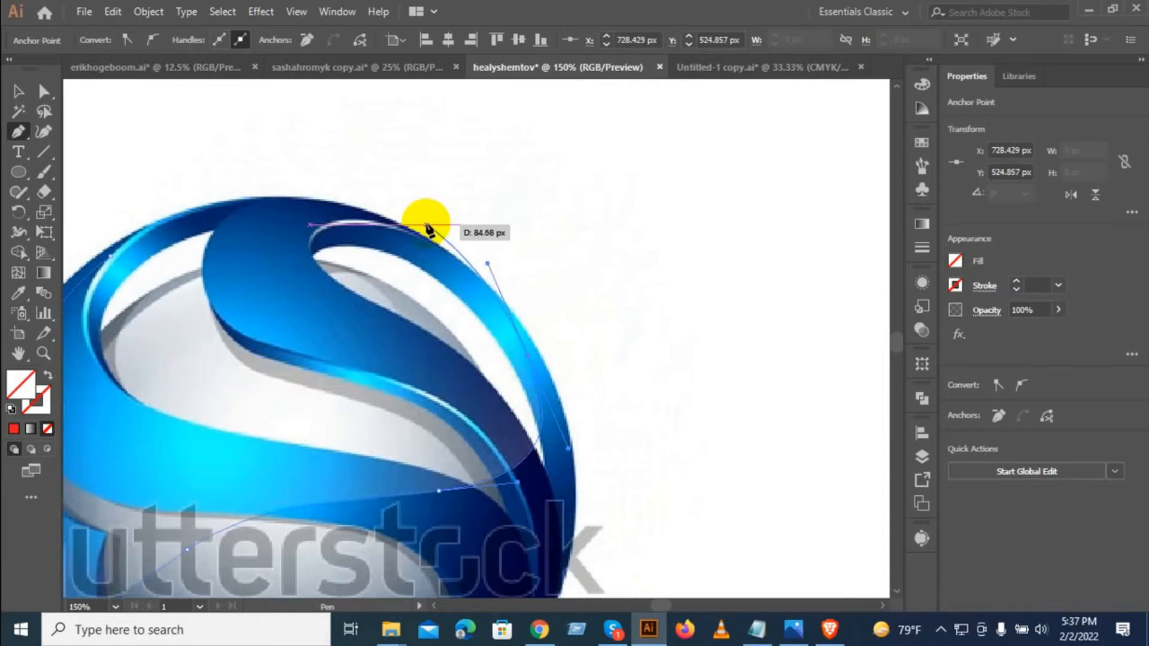
drag(325, 202, 257, 243)
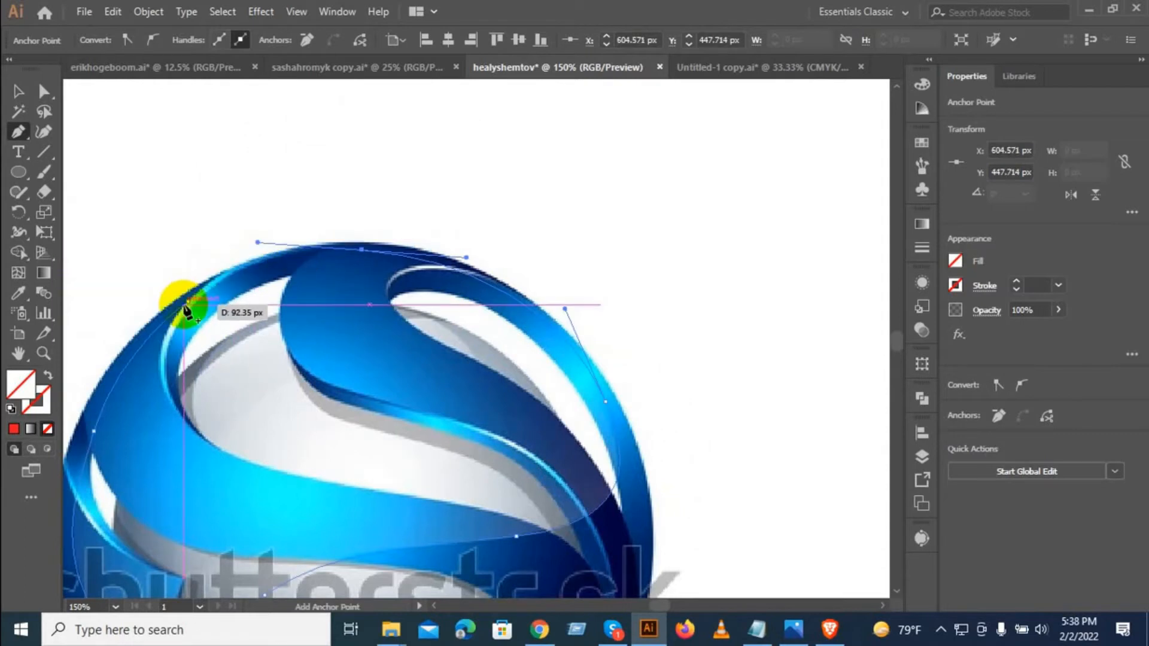
click(187, 300)
click(18, 90)
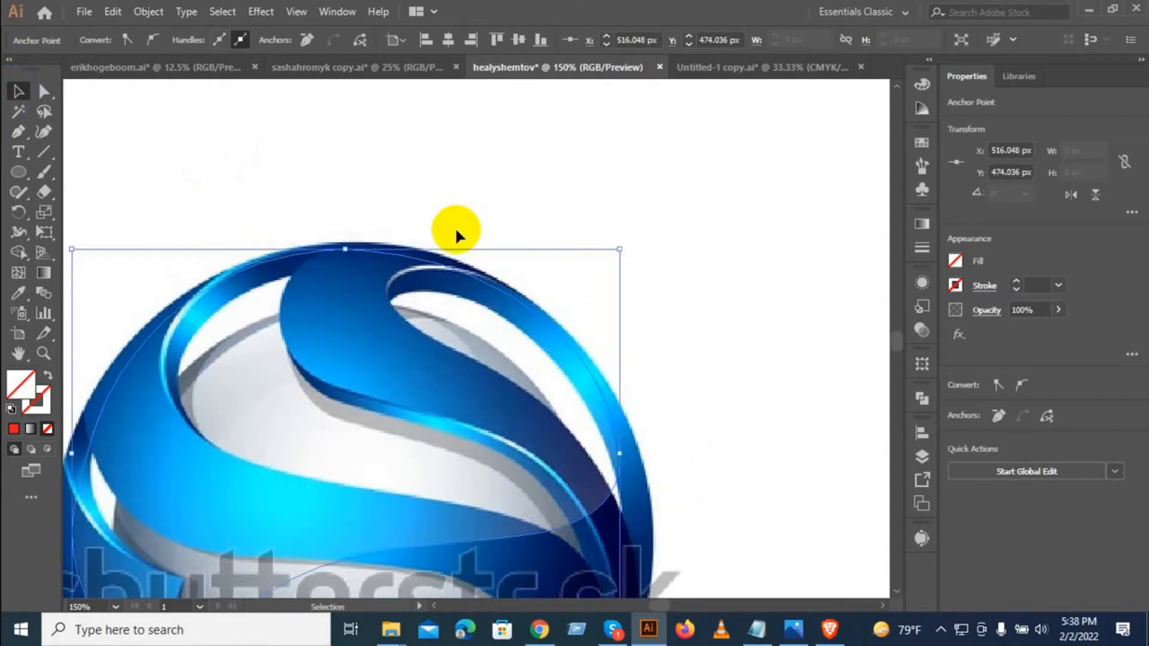
scroll(489, 252, down, 2)
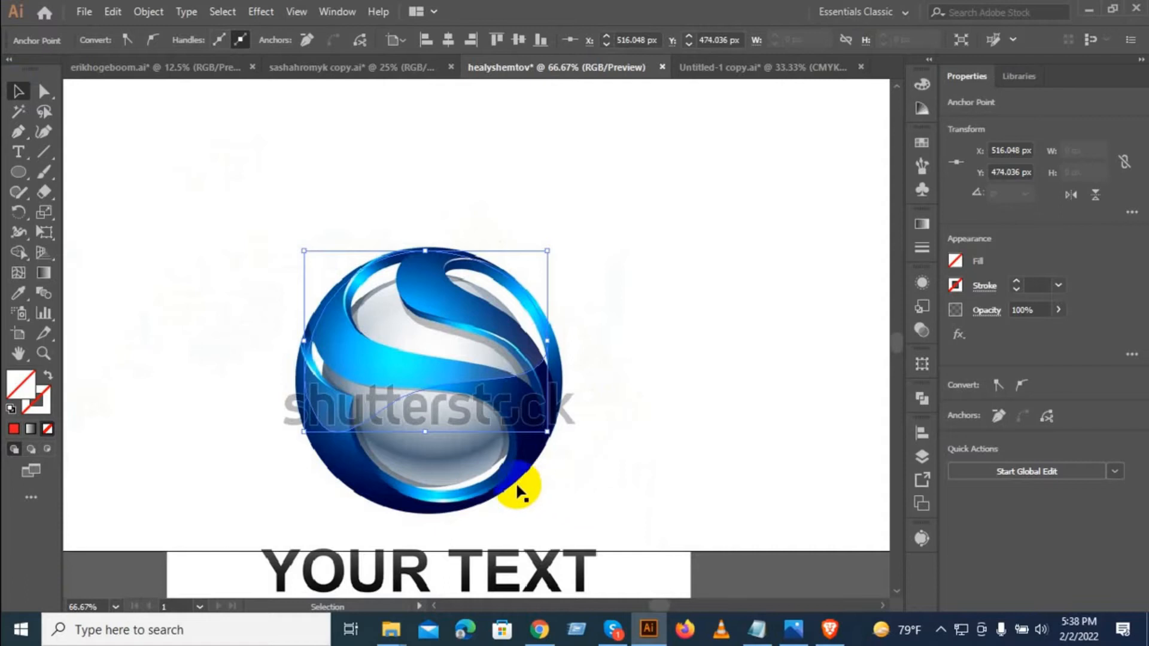
scroll(500, 491, up, 2)
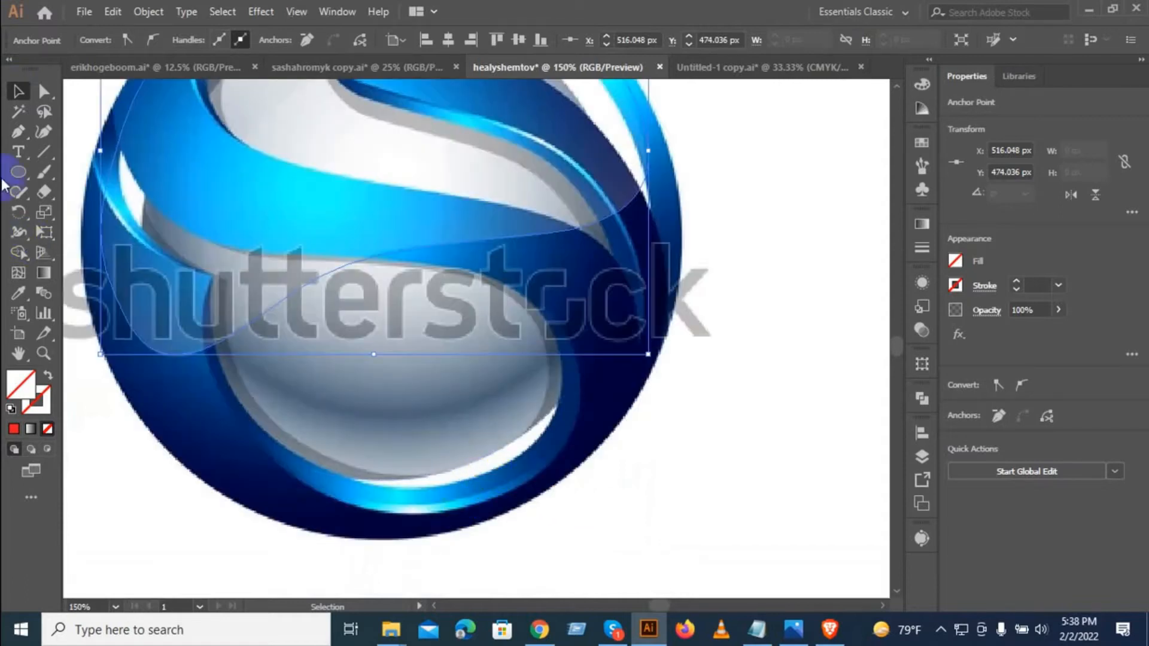
click(17, 133)
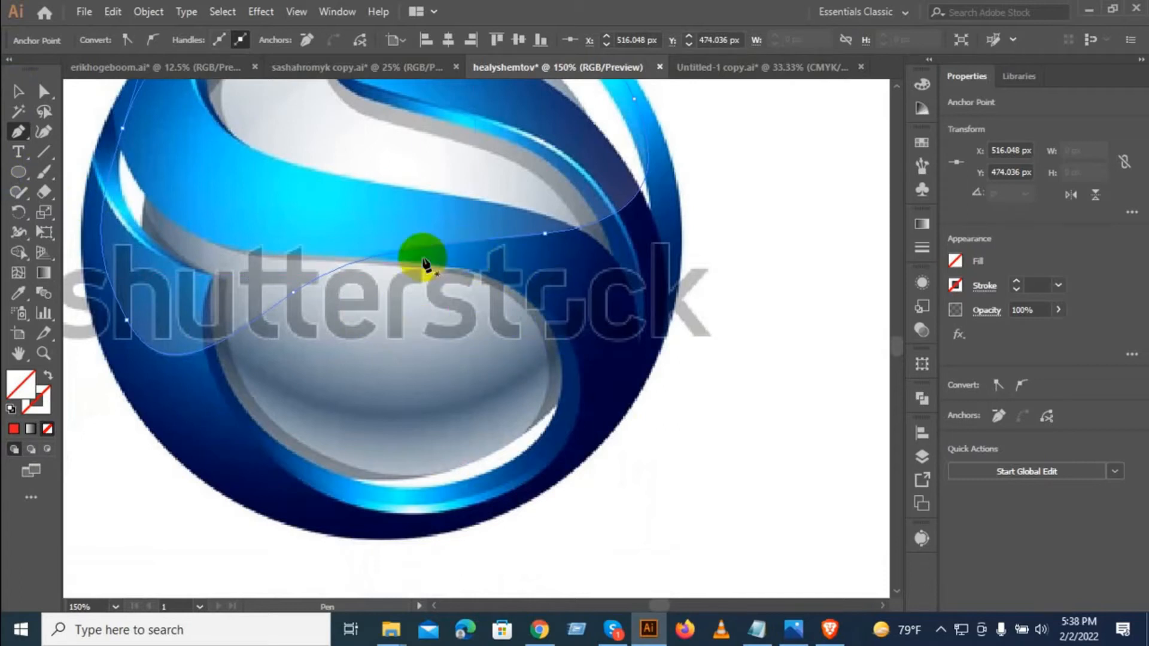
drag(381, 230, 369, 238)
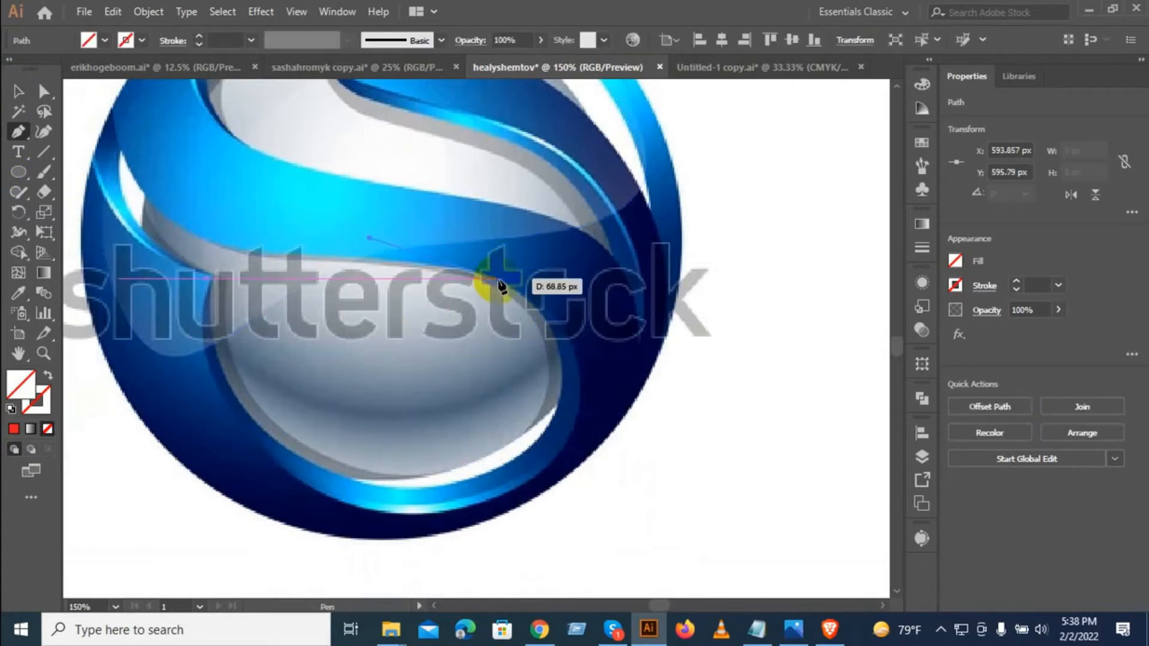
drag(557, 333, 591, 408)
drag(464, 481, 398, 494)
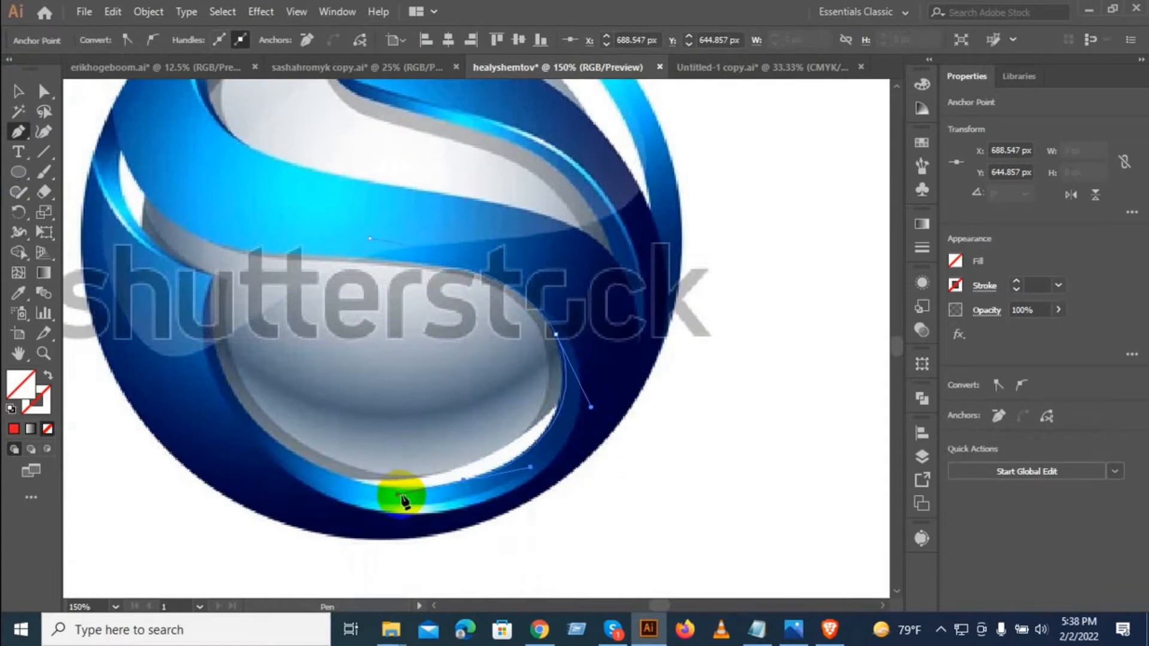
key(ctrl+z)
key(z)
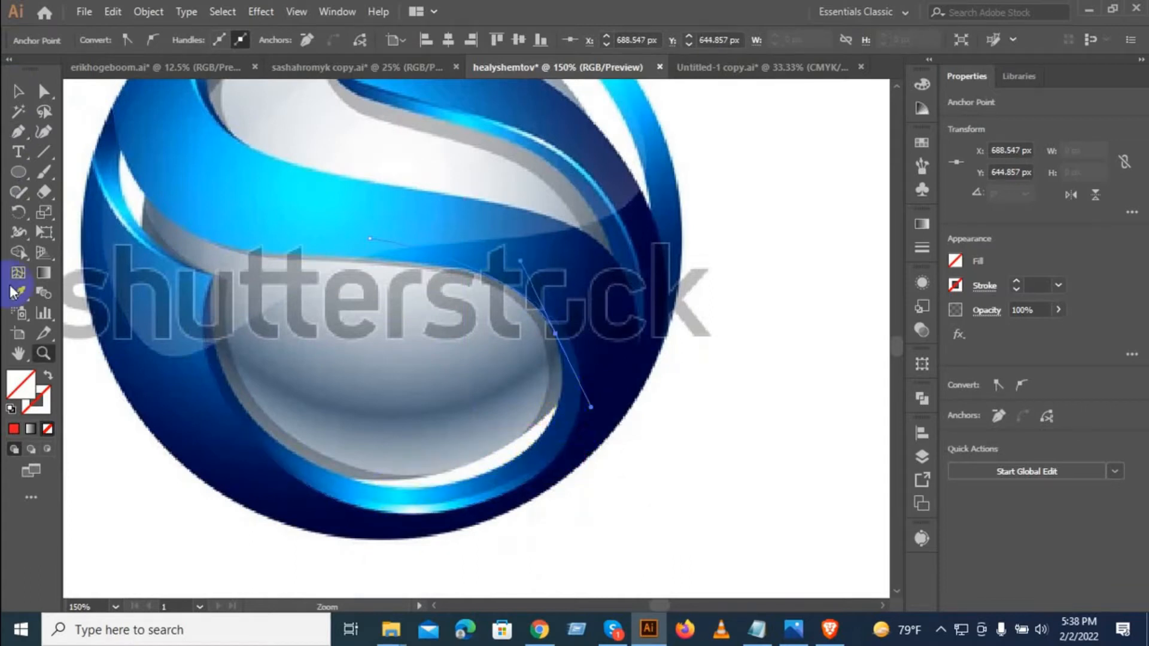
click(20, 135)
key(ctrl+z)
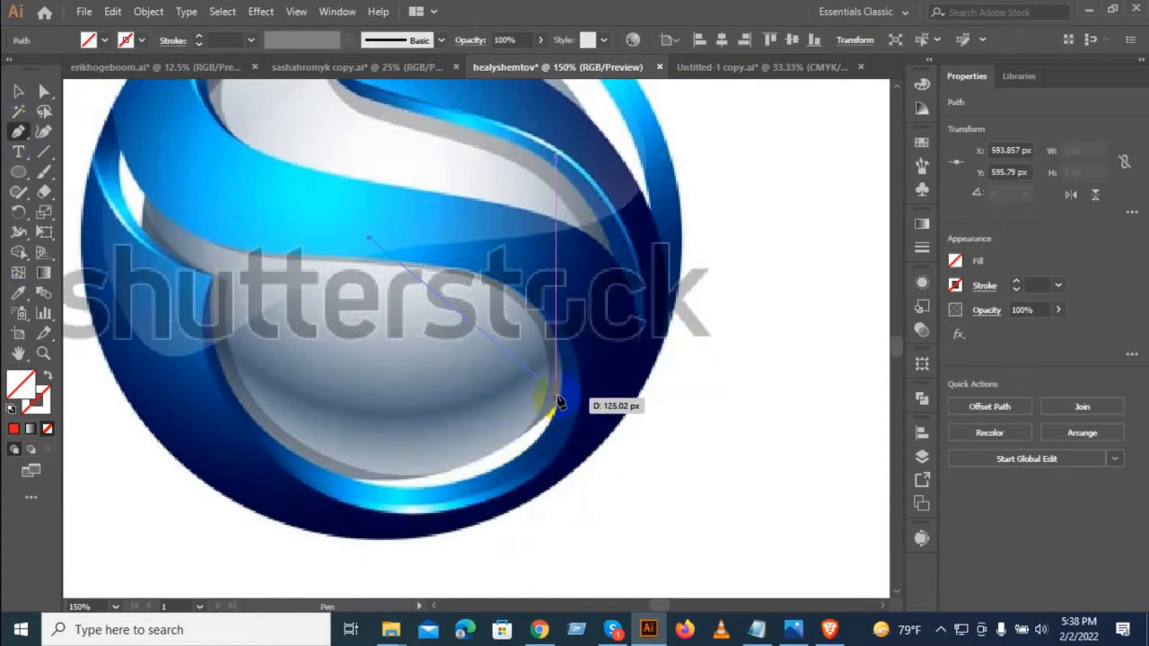
drag(561, 361, 580, 478)
drag(576, 429, 372, 238)
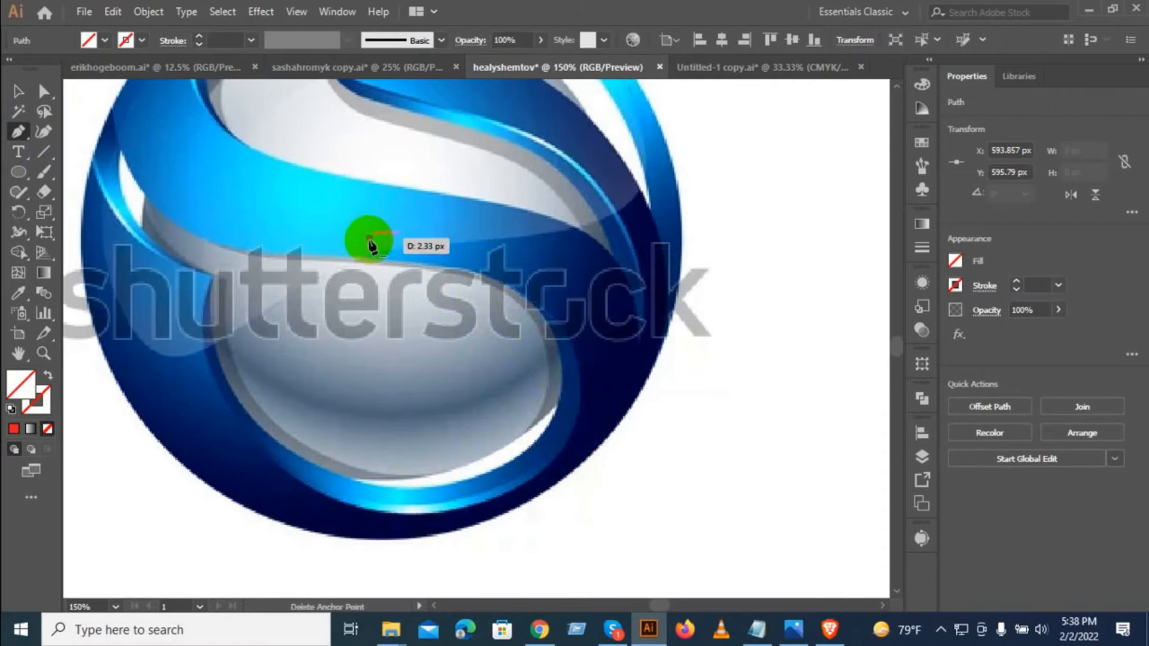
key(z)
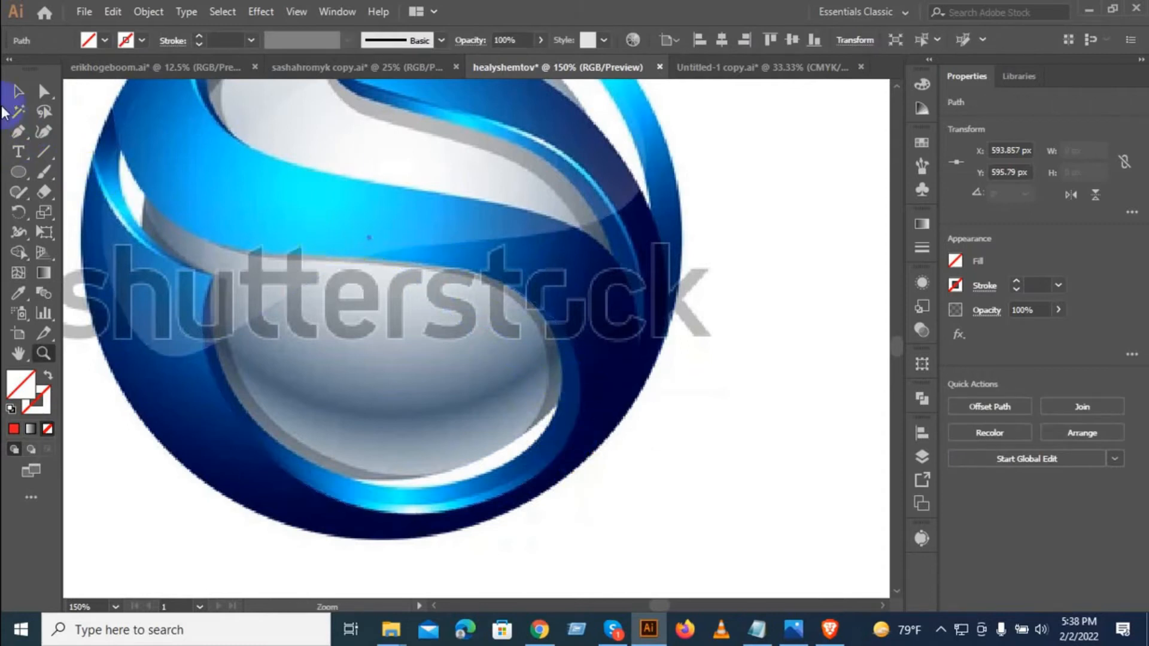
Step: Start a Pen path on the swoosh above the gray oval and curve it around the oval's right side to its bottom edge
click(18, 131)
drag(283, 239, 390, 264)
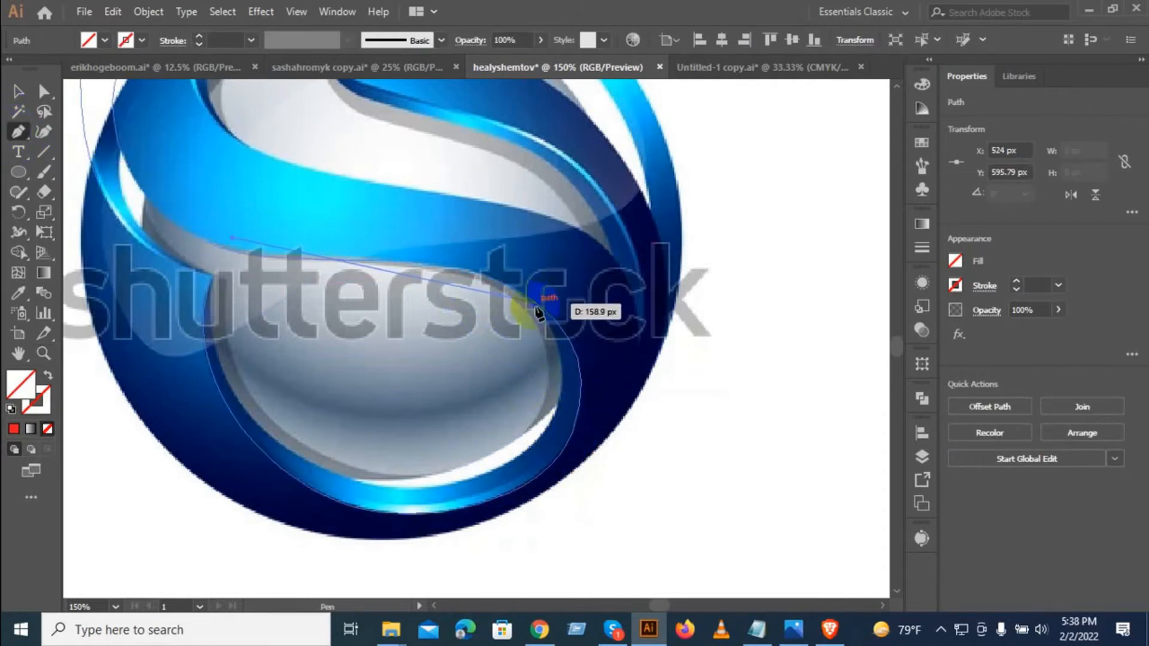
drag(555, 342, 600, 462)
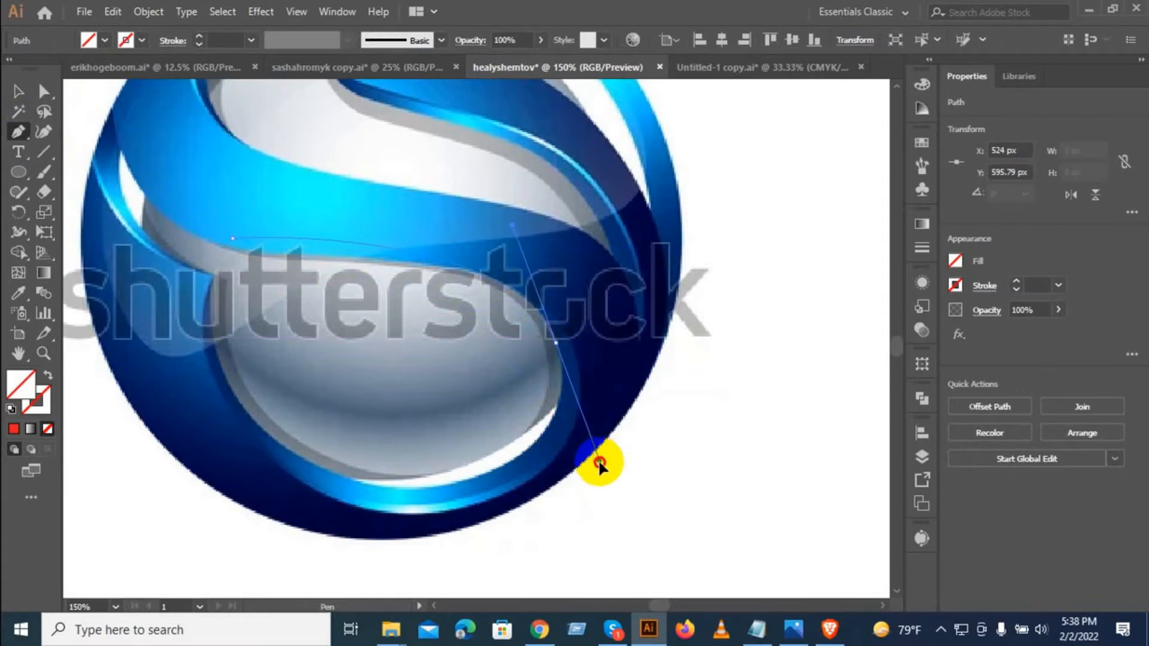
drag(478, 481, 379, 487)
Step: Extend the Pen path along the gray oval's lower-left rim up to the blue corner beside the gray band
scroll(380, 483, up, 2)
drag(263, 453, 259, 358)
drag(214, 277, 192, 268)
drag(209, 220, 231, 341)
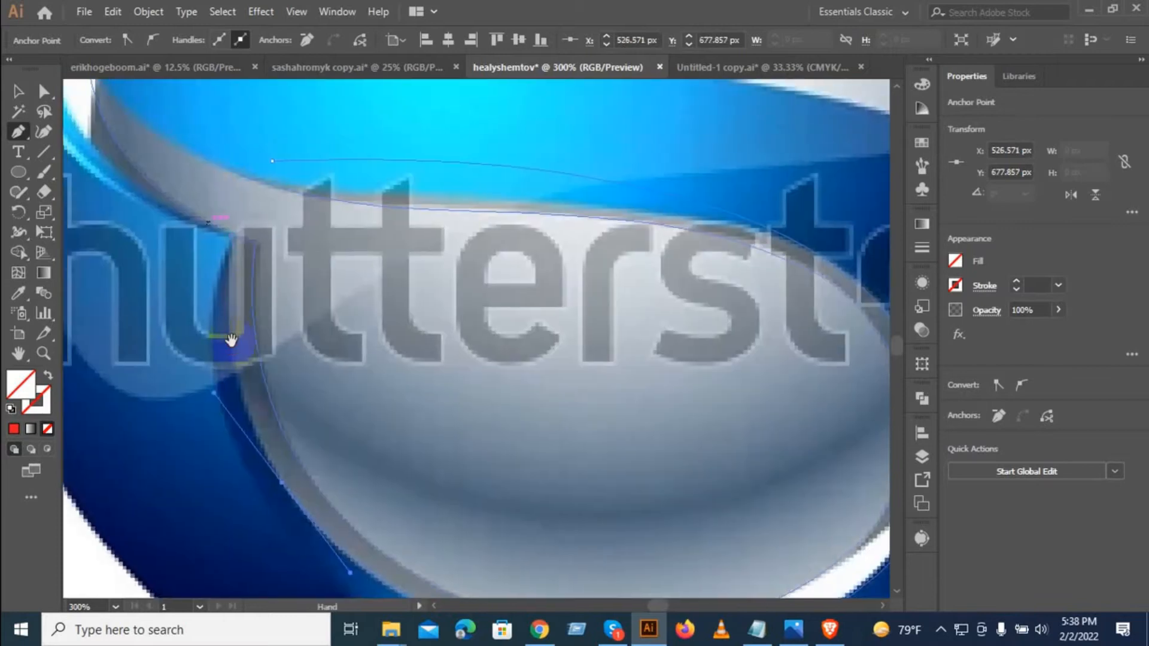
drag(229, 236, 103, 213)
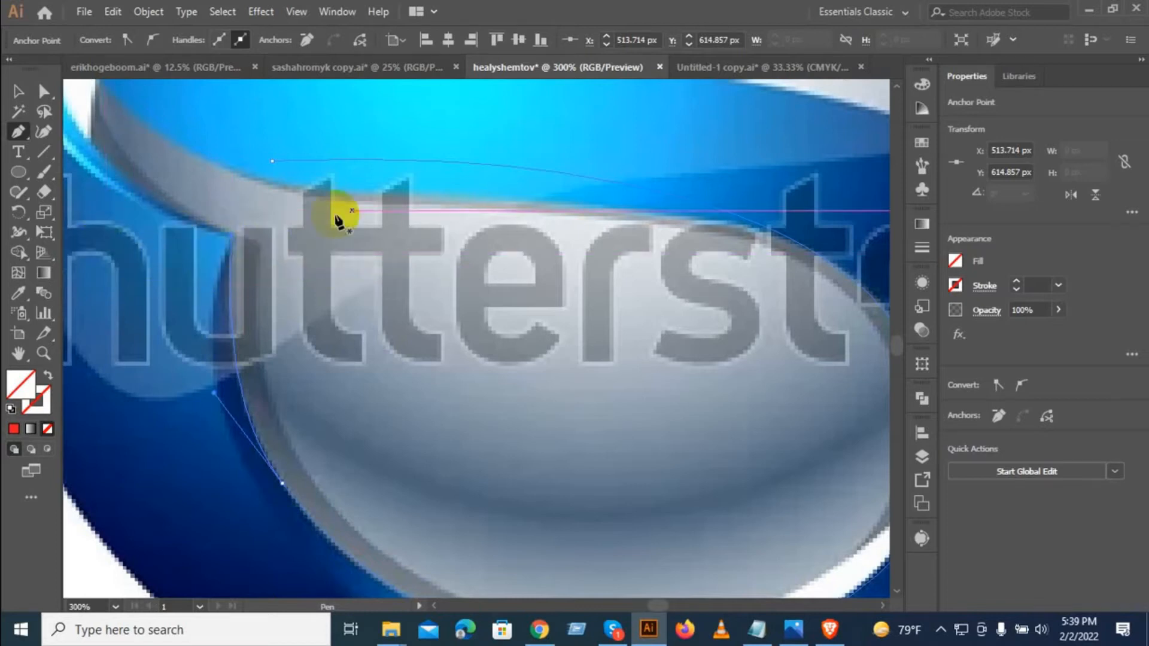
drag(409, 200, 415, 185)
scroll(417, 197, down, 2)
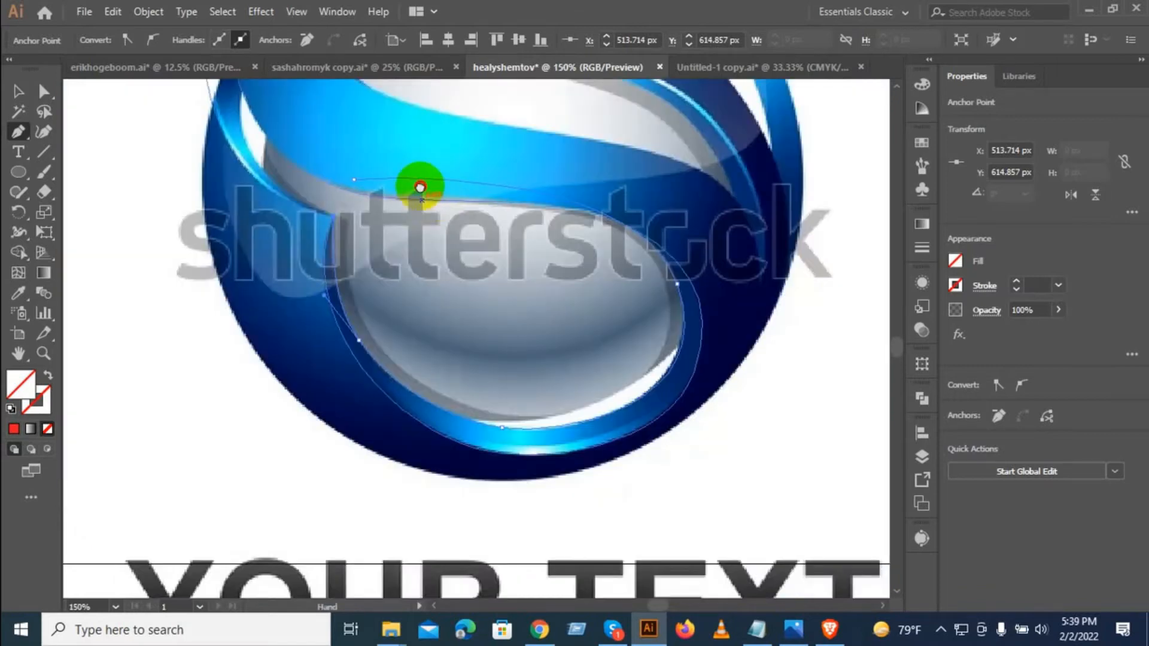
scroll(418, 184, up, 1)
drag(350, 272, 328, 254)
click(18, 91)
scroll(205, 256, down, 2)
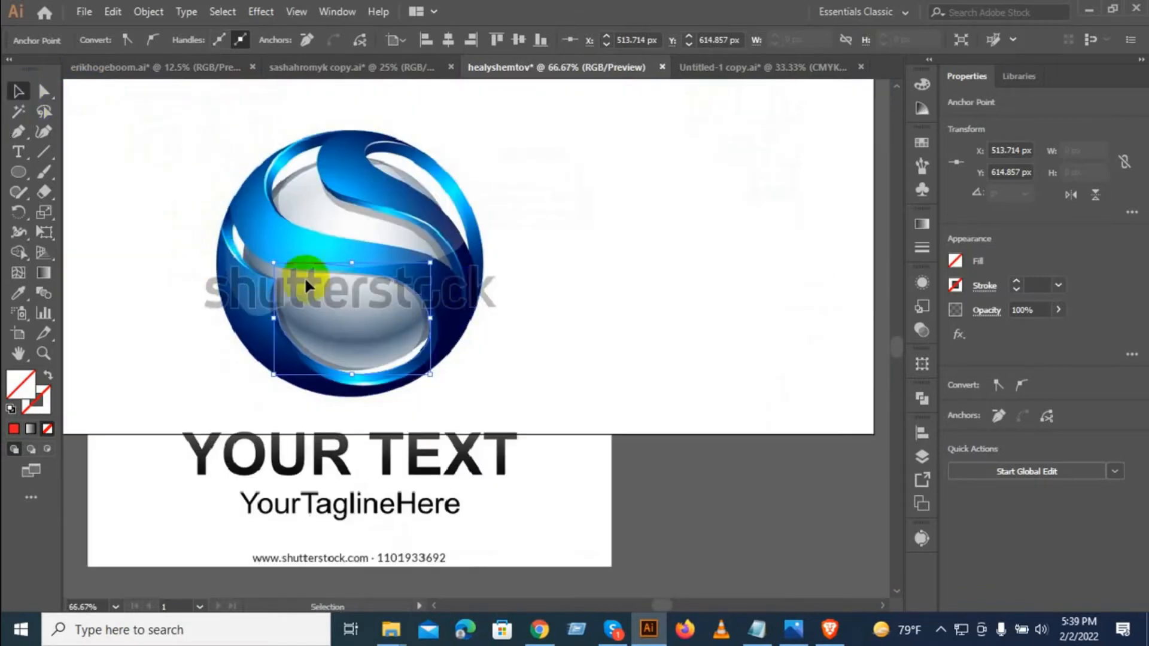
drag(541, 279, 615, 308)
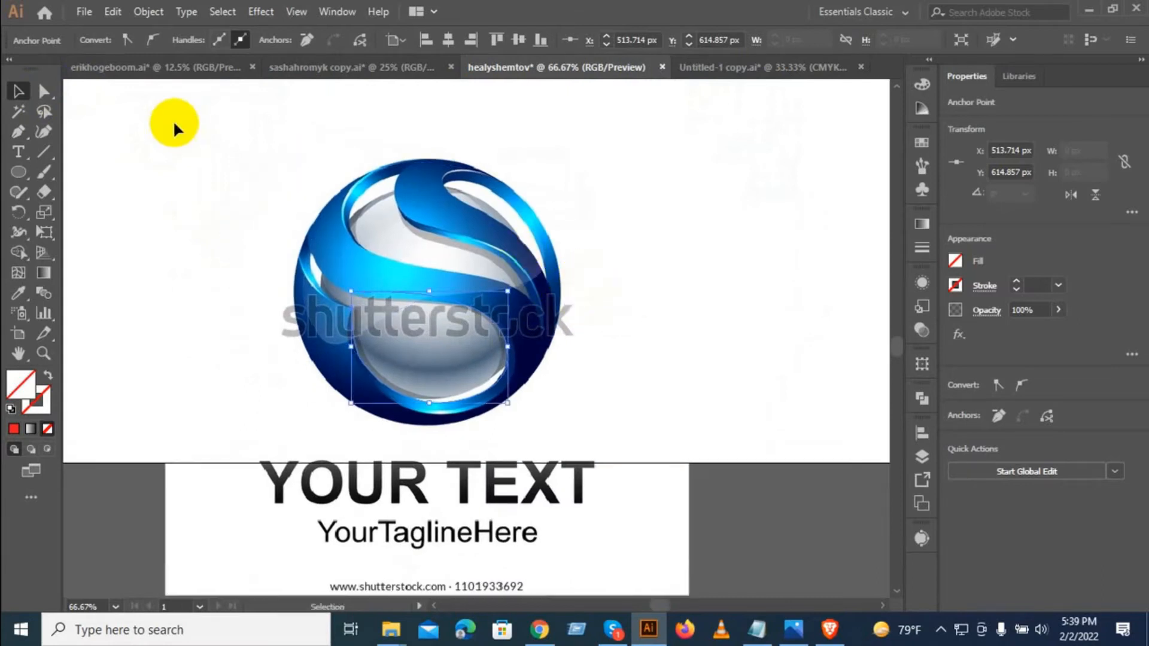
Step: Switch to Chrome, refresh the Fiverr order page and check the latest buyer messages
click(119, 580)
click(542, 626)
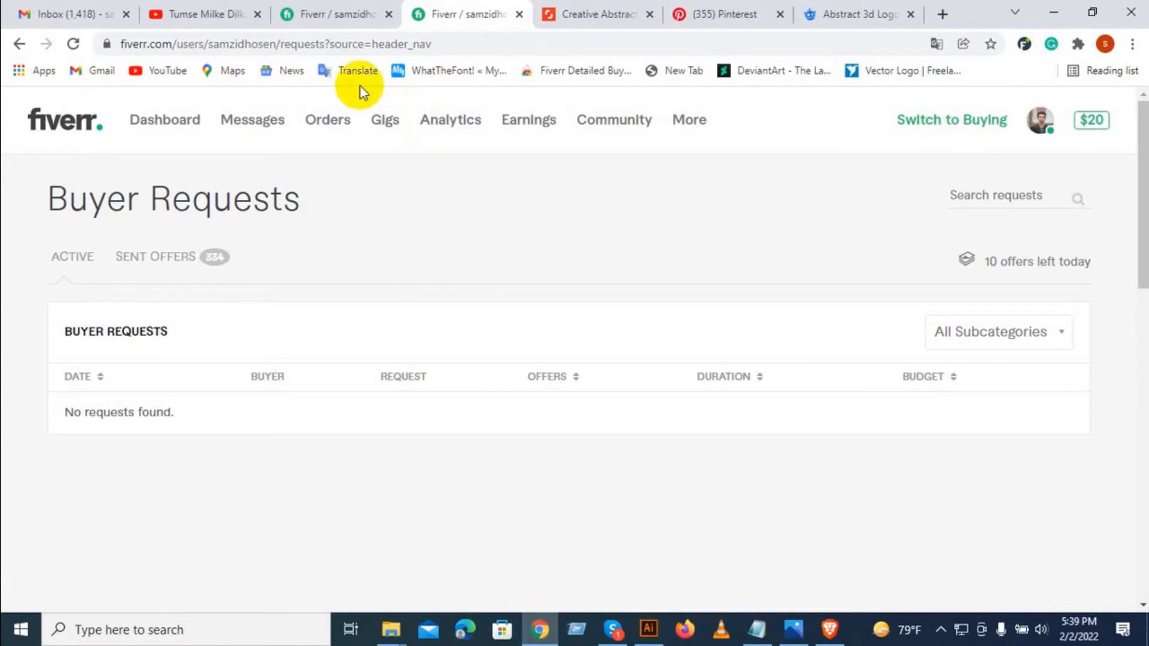
click(347, 15)
click(72, 45)
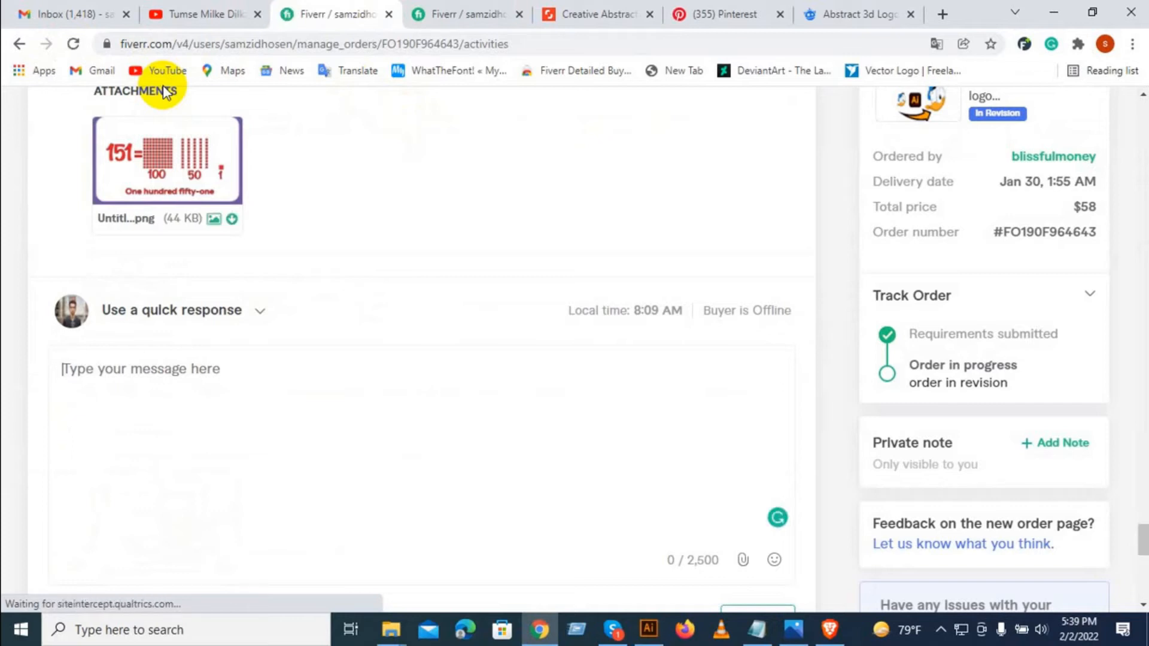
scroll(347, 299, up, 3)
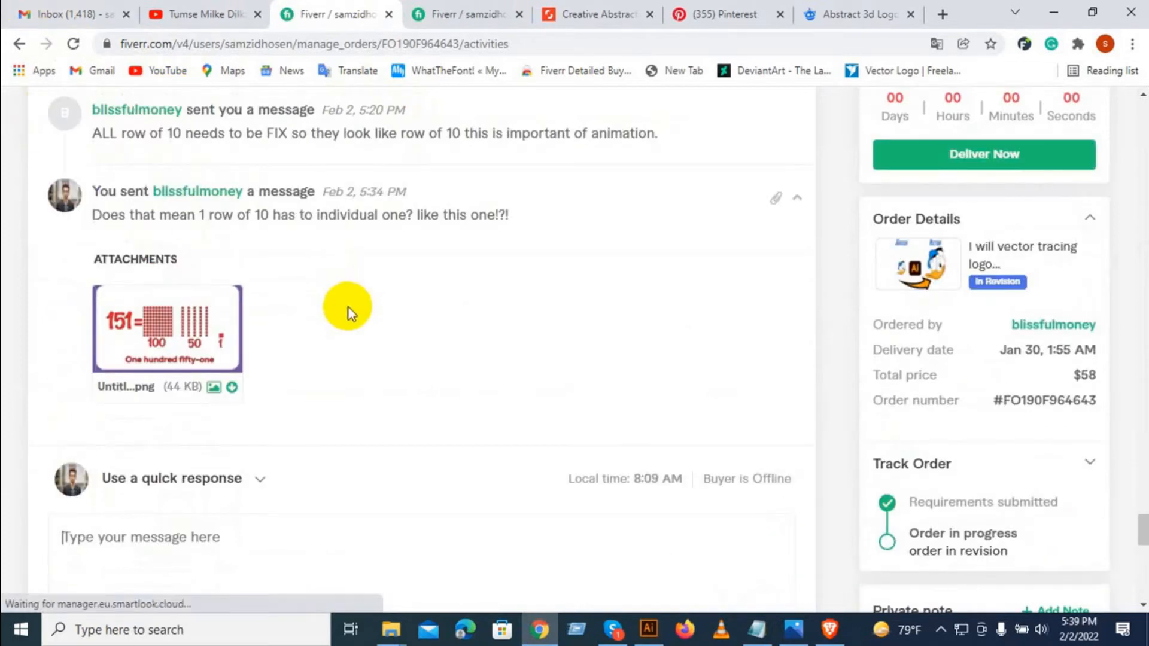
click(73, 43)
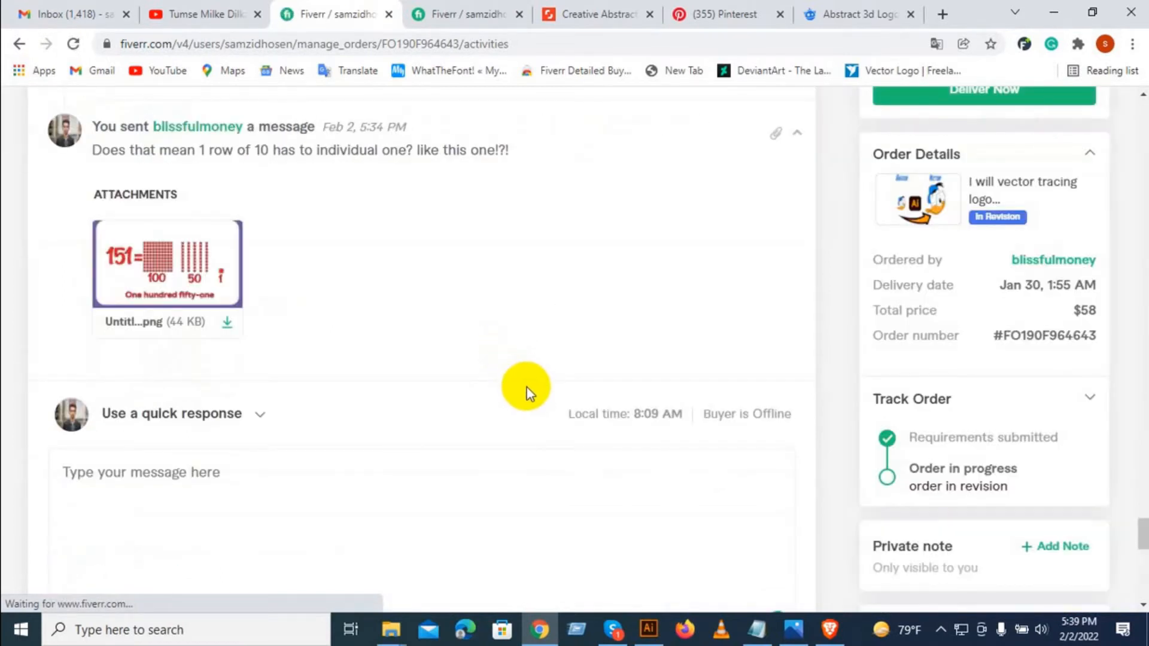
scroll(529, 393, up, 2)
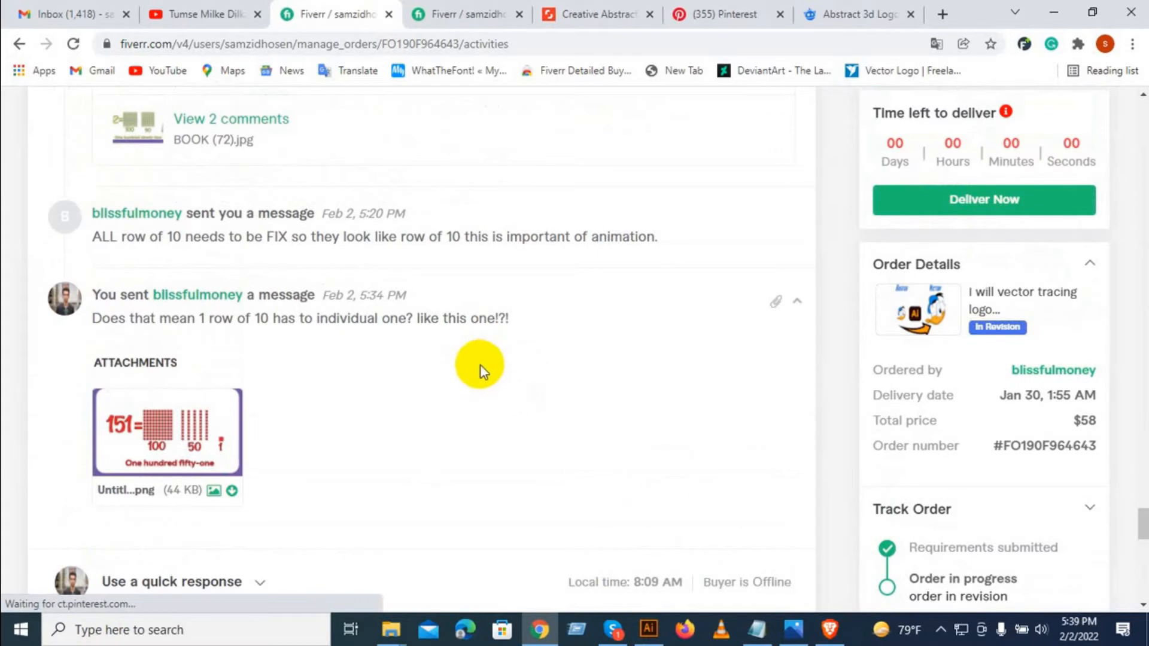
Step: Run the tree command from the Windows Run dialog and switch back to Illustrator
click(576, 630)
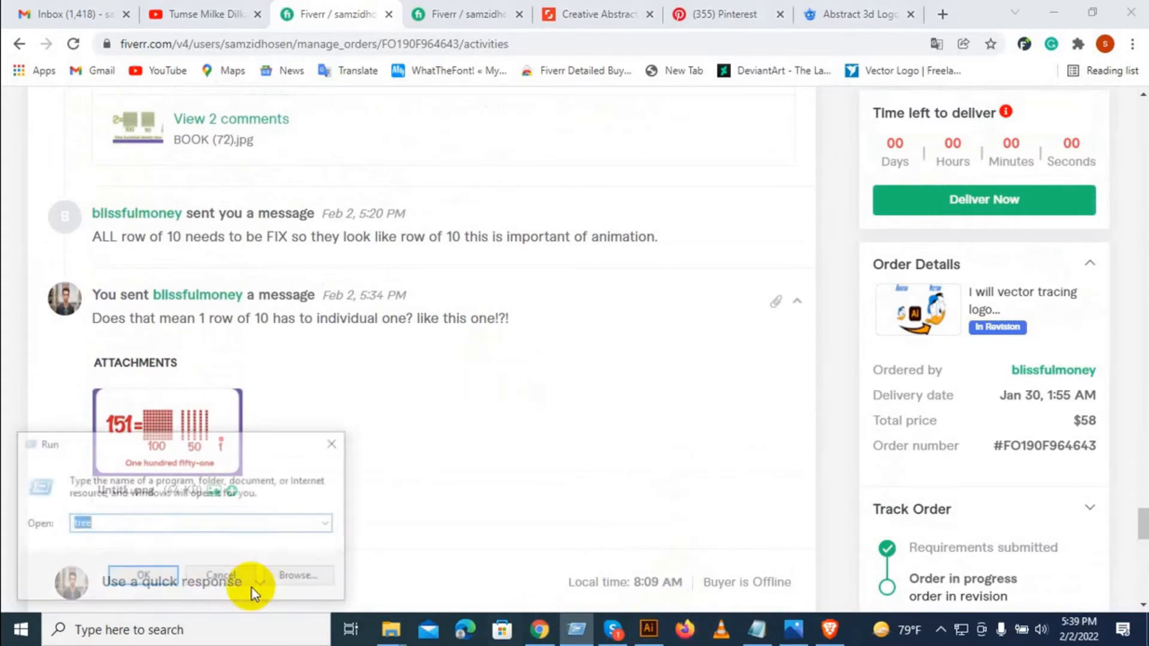
click(146, 576)
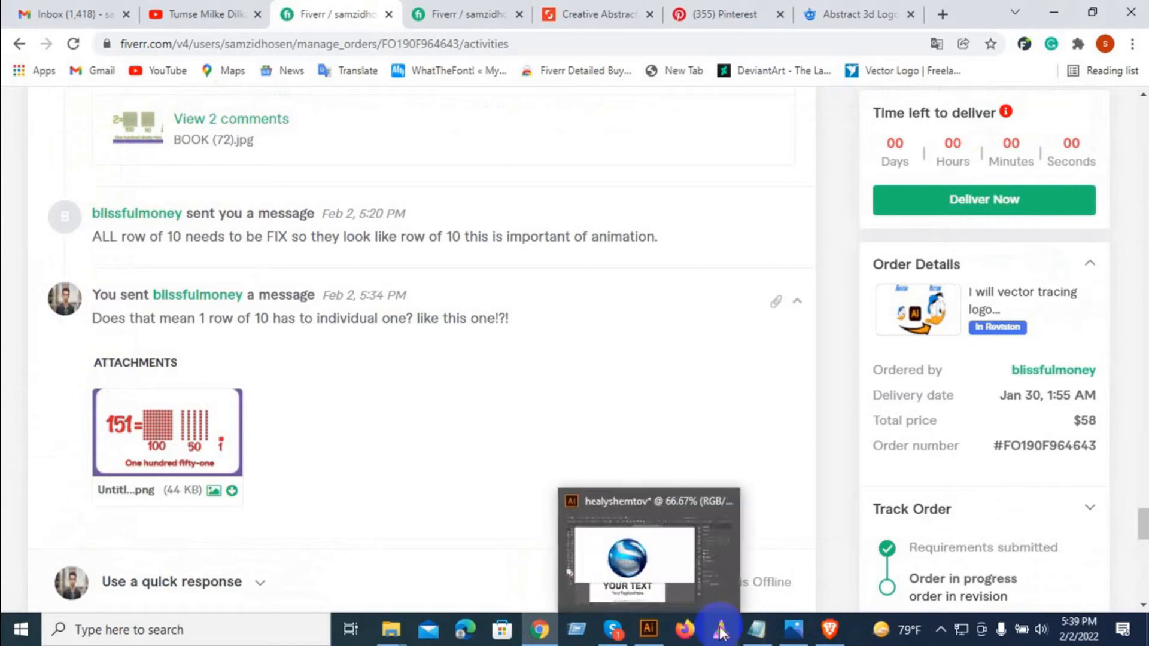
click(649, 628)
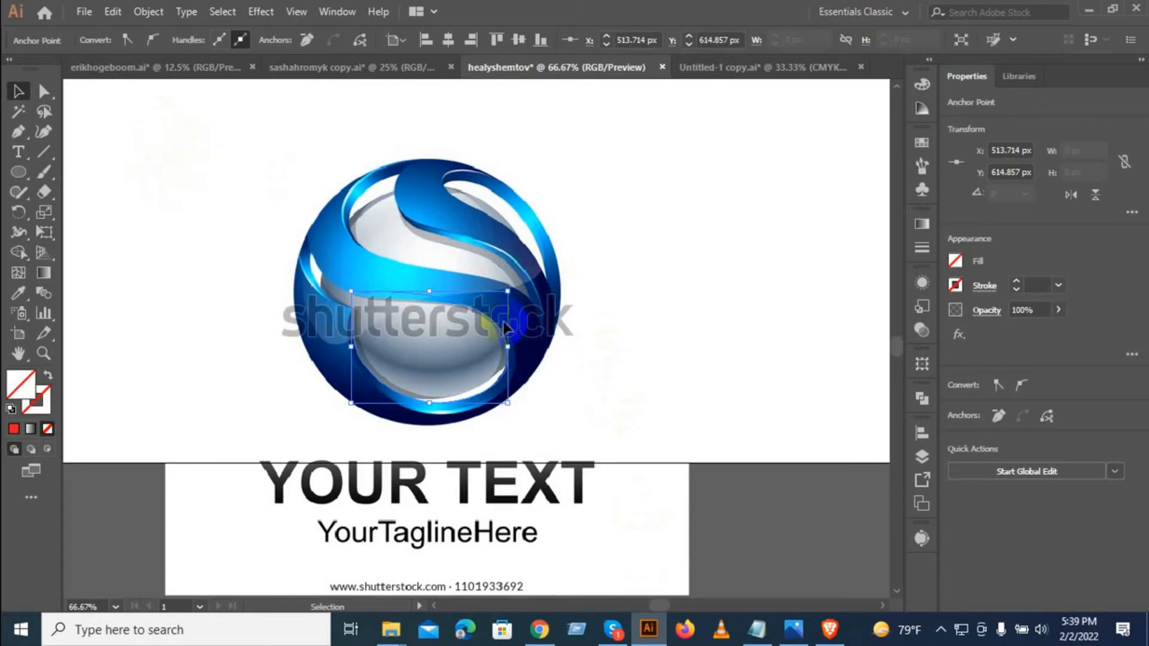
Step: Examine how the traced paths meet around the white sliver and gray band on the globe's left side, selecting the sliver's edge path
scroll(382, 263, up, 1)
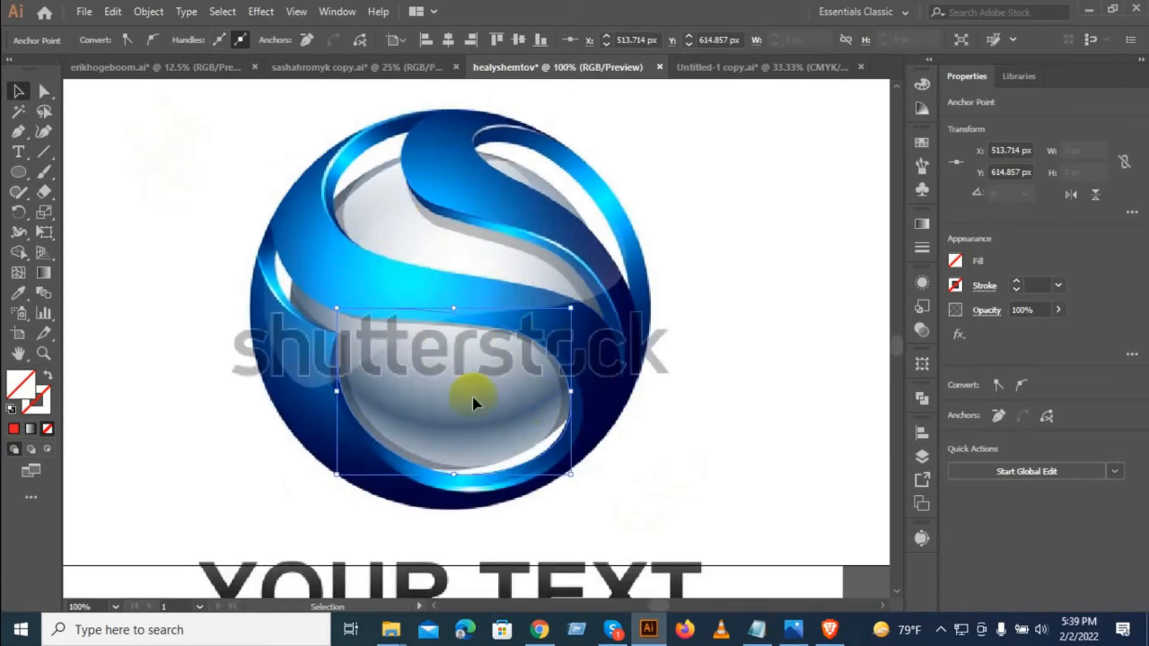
scroll(391, 390, up, 1)
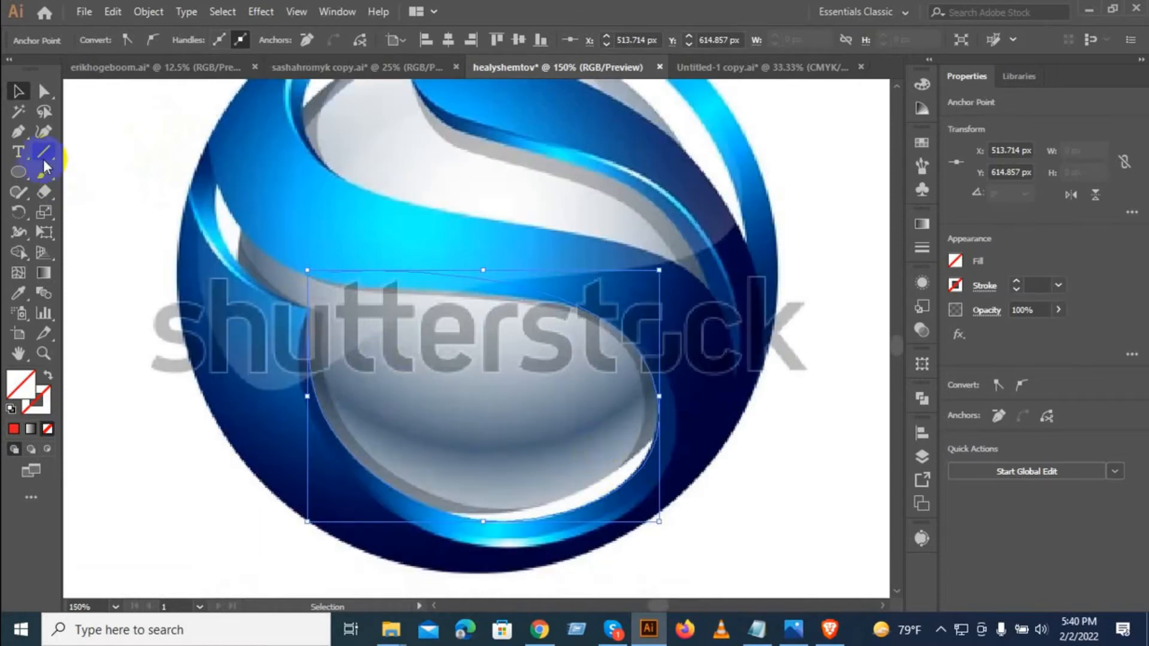
click(18, 133)
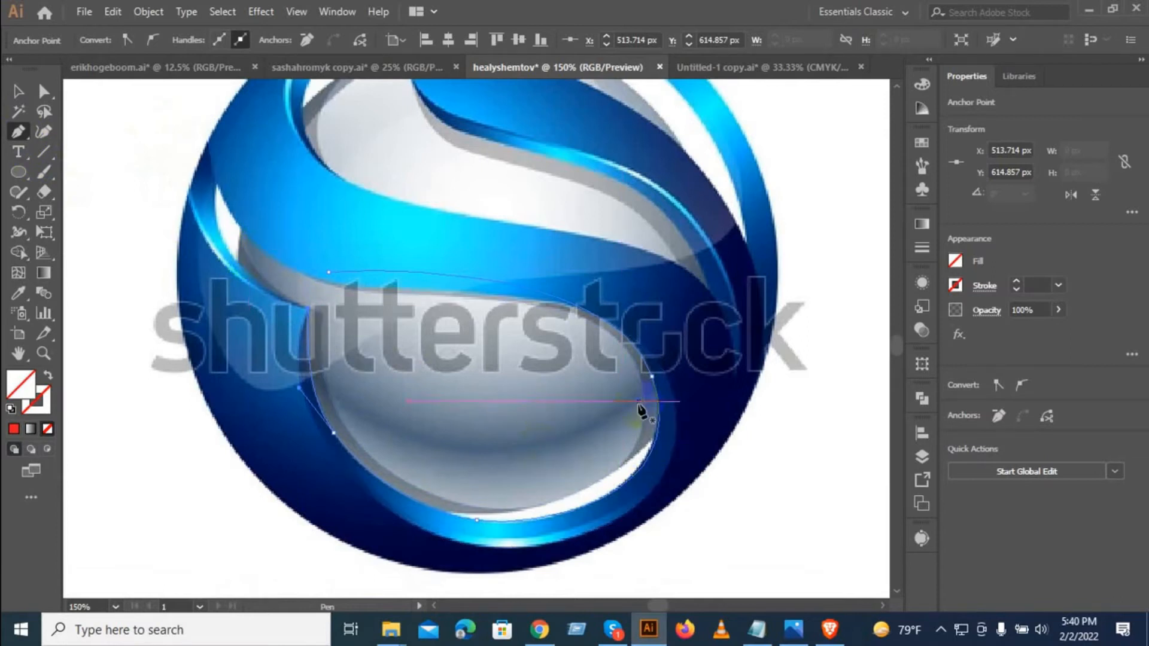
click(18, 91)
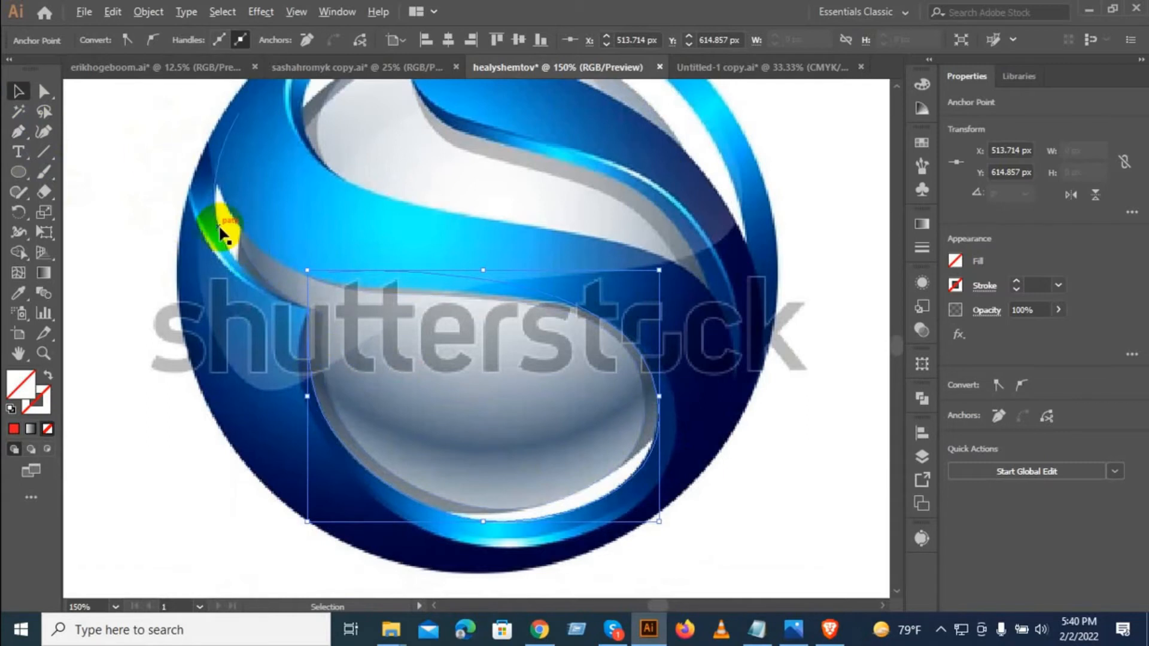
scroll(239, 232, up, 2)
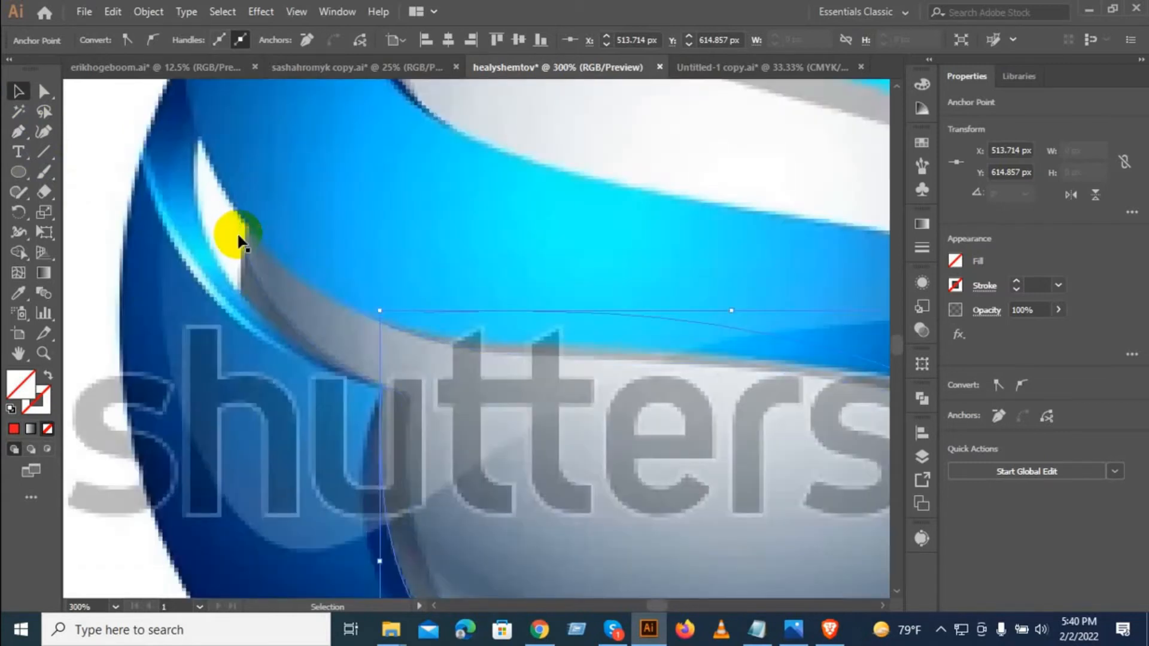
drag(243, 241, 236, 271)
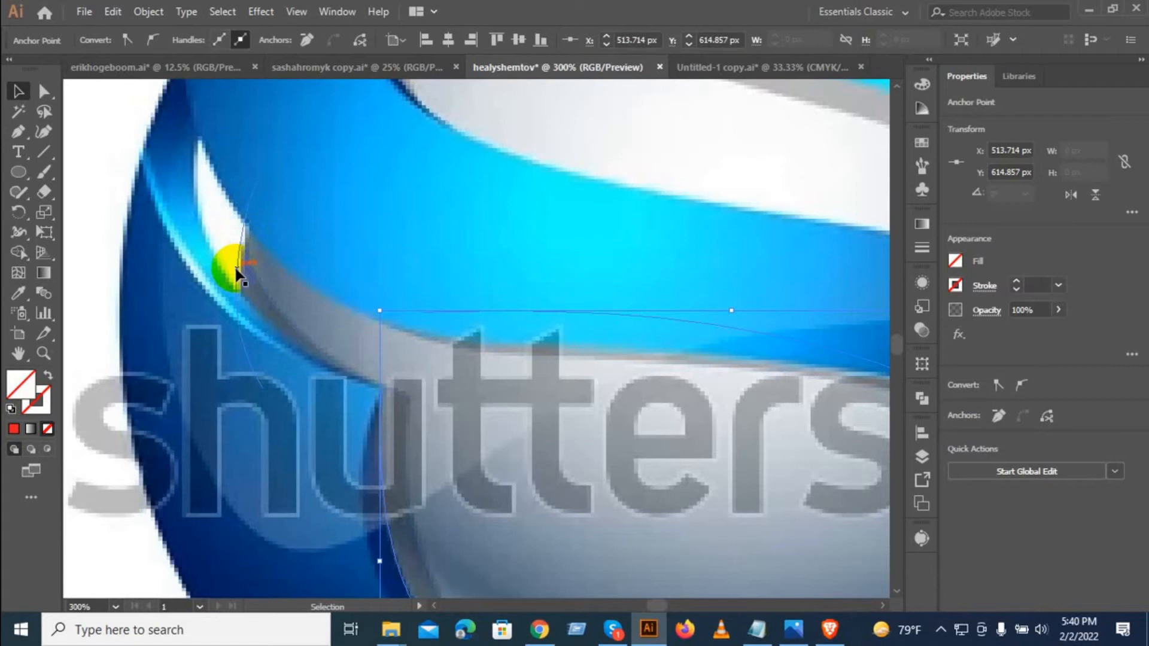
scroll(228, 256, up, 3)
click(254, 267)
drag(253, 268, 256, 274)
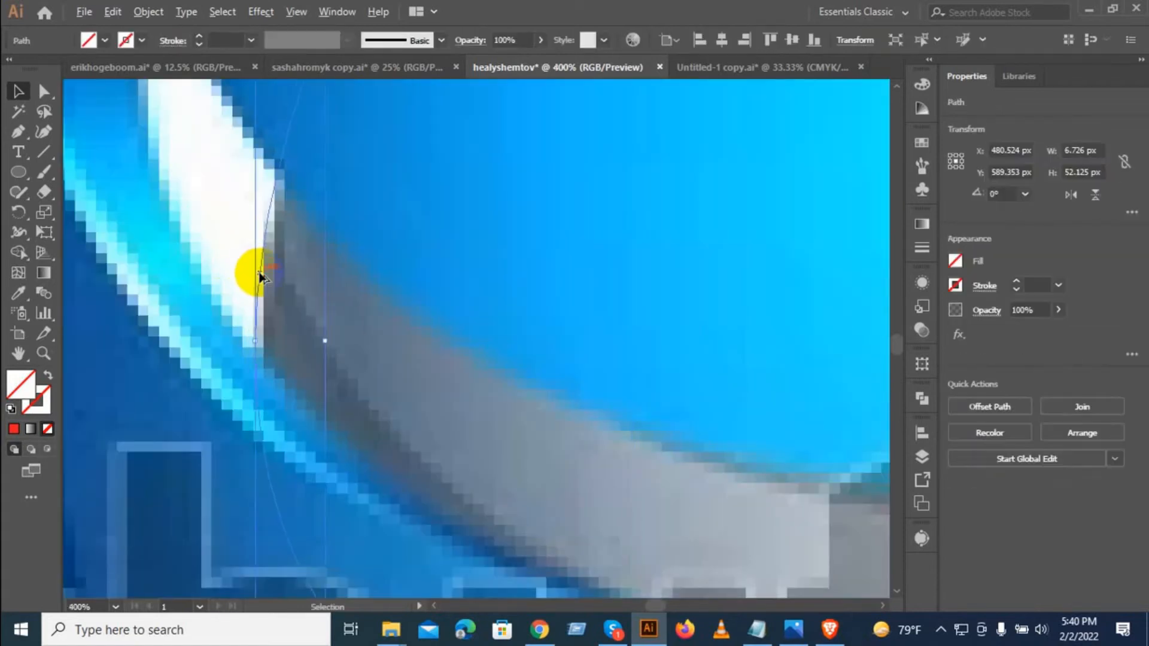
scroll(221, 247, down, 3)
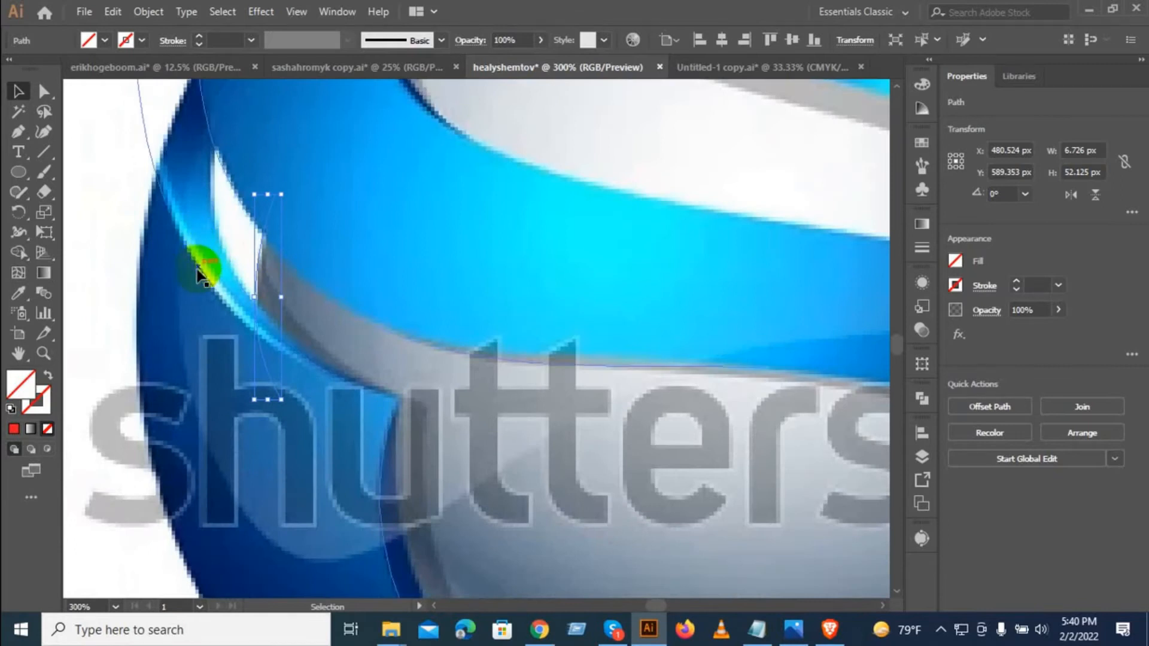
scroll(203, 257, down, 4)
Step: Select all the traced globe paths and form shapes from the lower gray oval and its rim with Shape Builder
drag(161, 143, 525, 418)
click(19, 252)
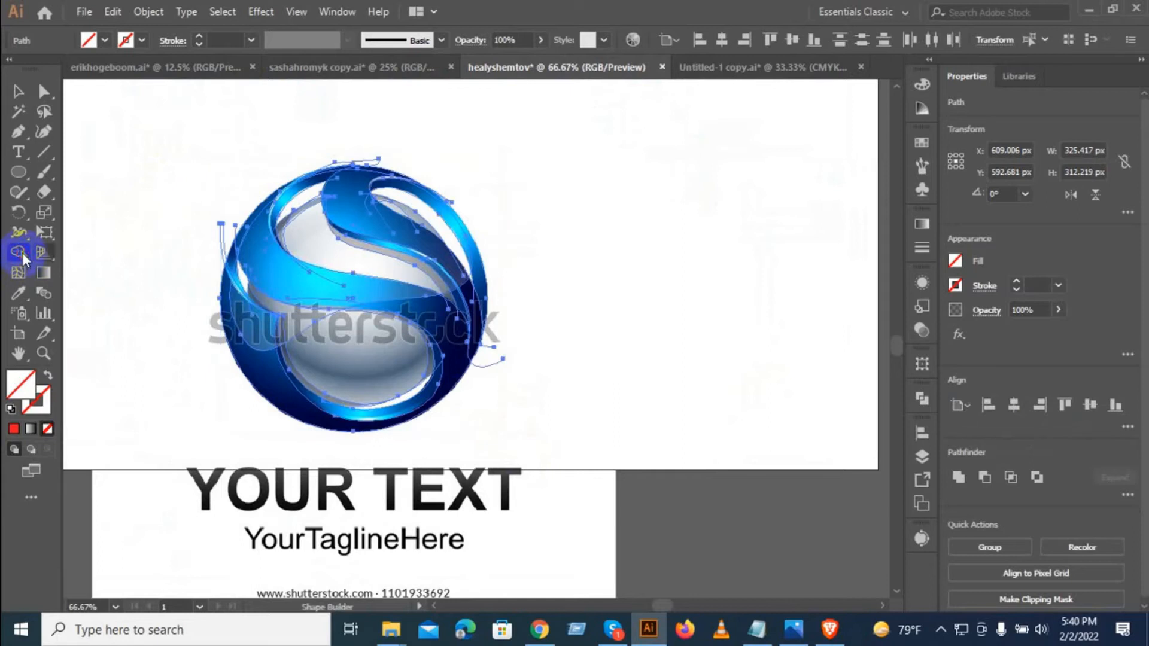
scroll(333, 349, up, 2)
drag(333, 349, 306, 336)
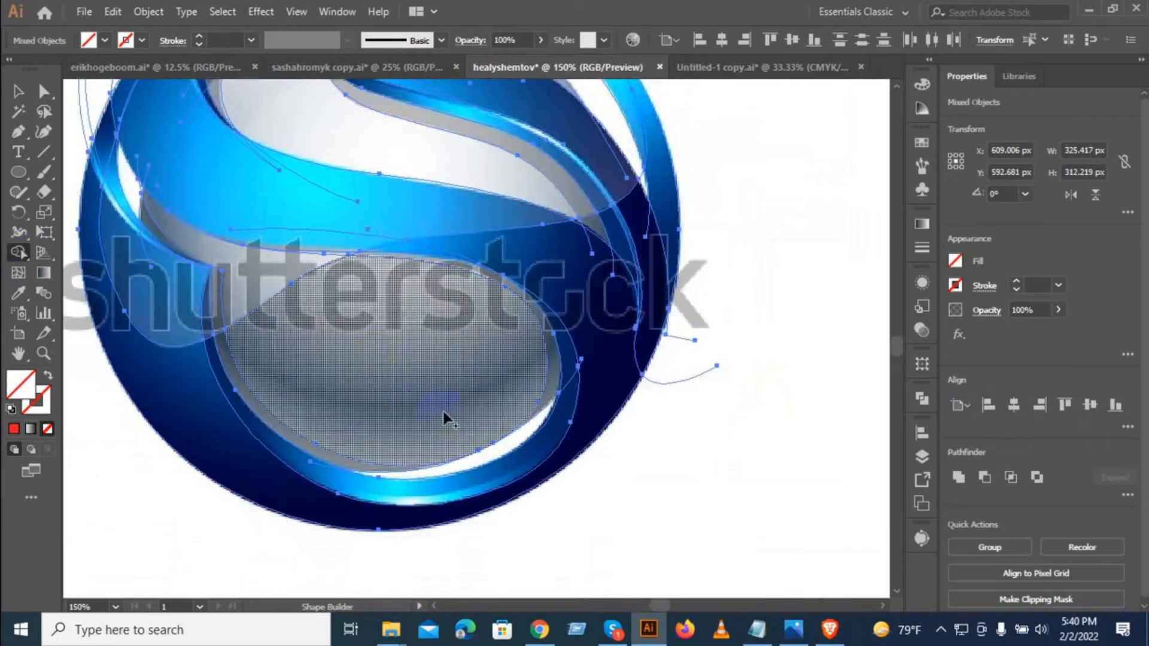
scroll(423, 462, up, 2)
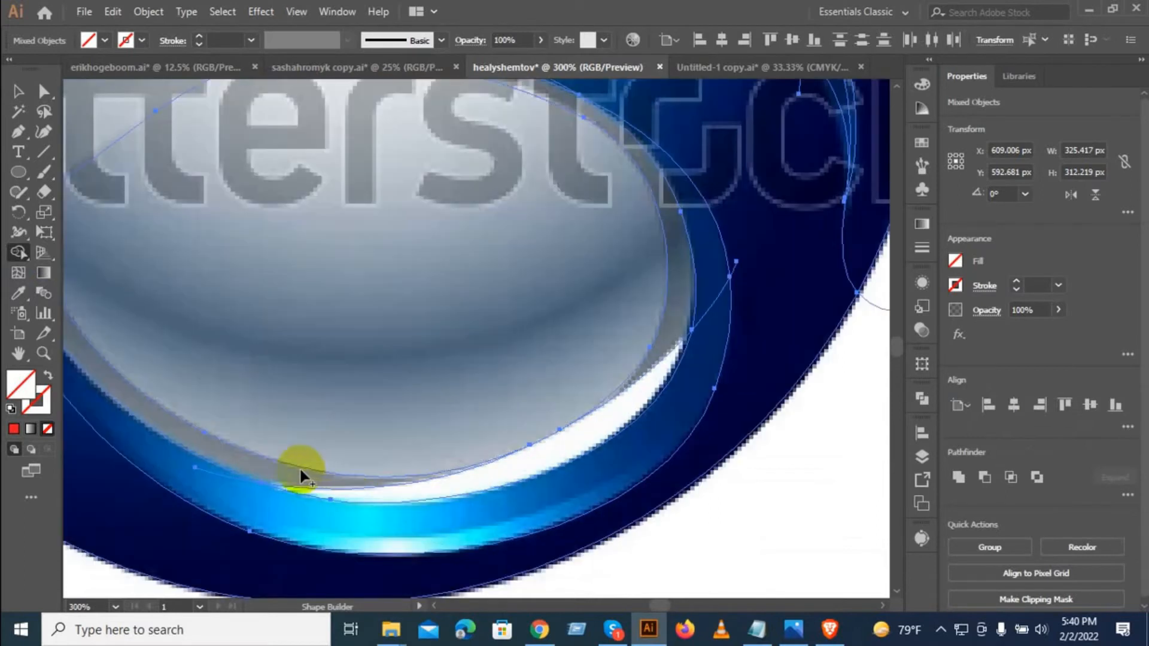
drag(703, 348, 698, 291)
Step: Form the white sliver and the adjoining blue band on the globe's left side as separate shapes
drag(238, 486, 621, 559)
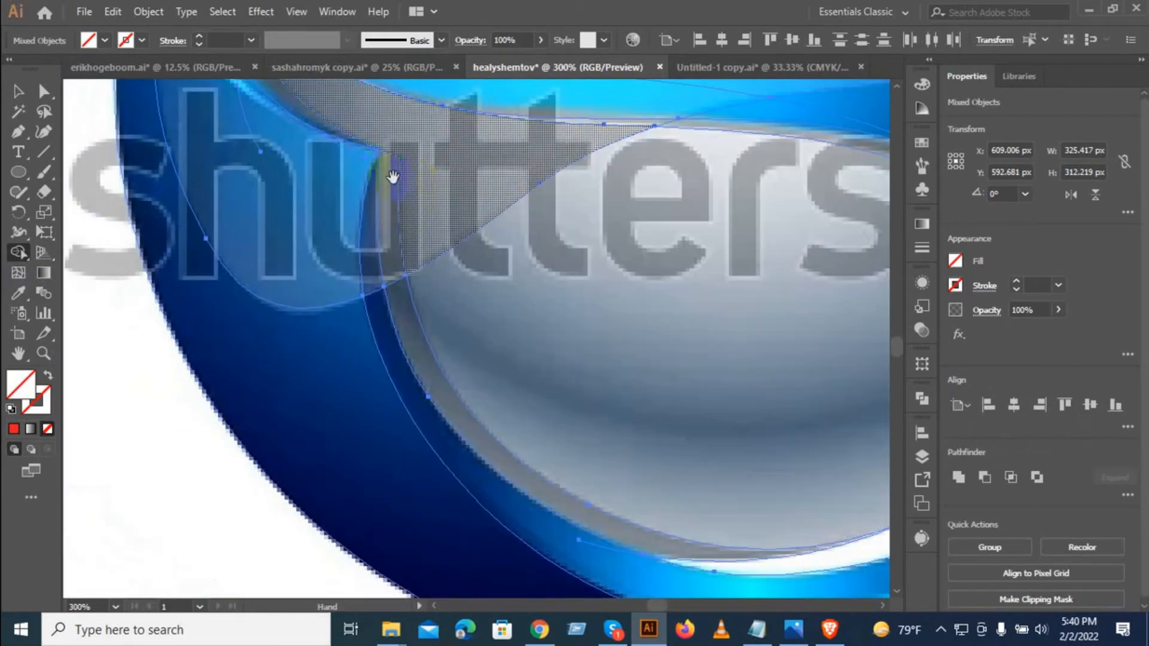
drag(393, 177, 473, 353)
scroll(311, 221, up, 2)
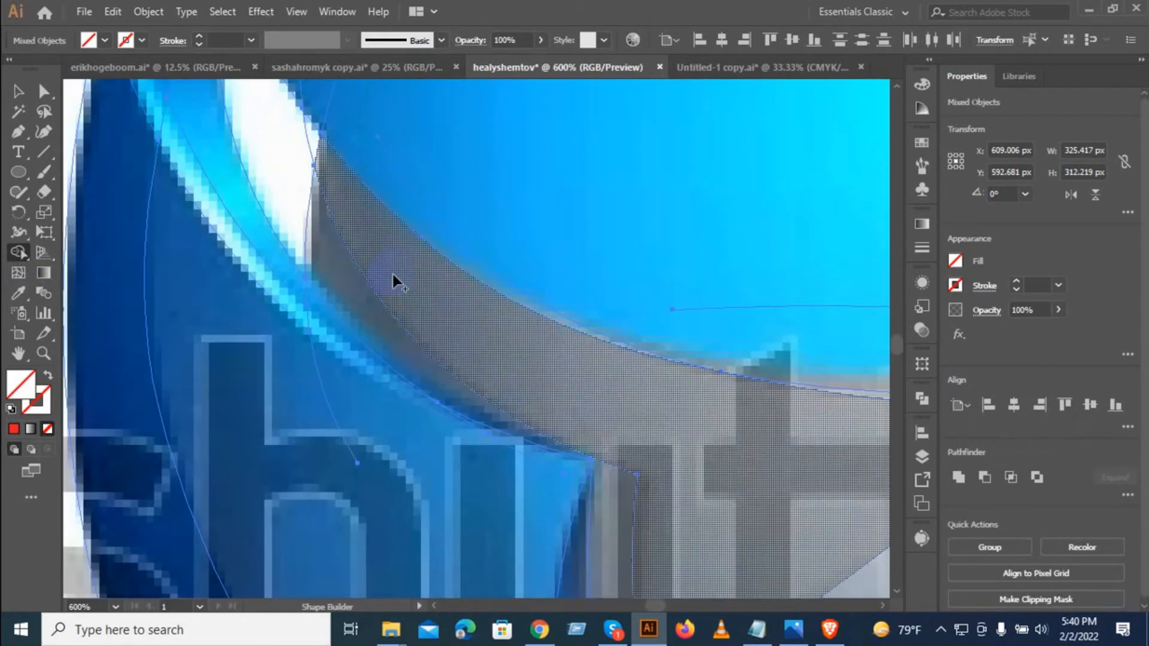
click(285, 188)
mouse_move(280, 176)
mouse_down()
mouse_move(322, 304)
mouse_move(352, 275)
mouse_up()
mouse_move(245, 216)
mouse_down()
mouse_move(308, 328)
mouse_move(286, 268)
mouse_up()
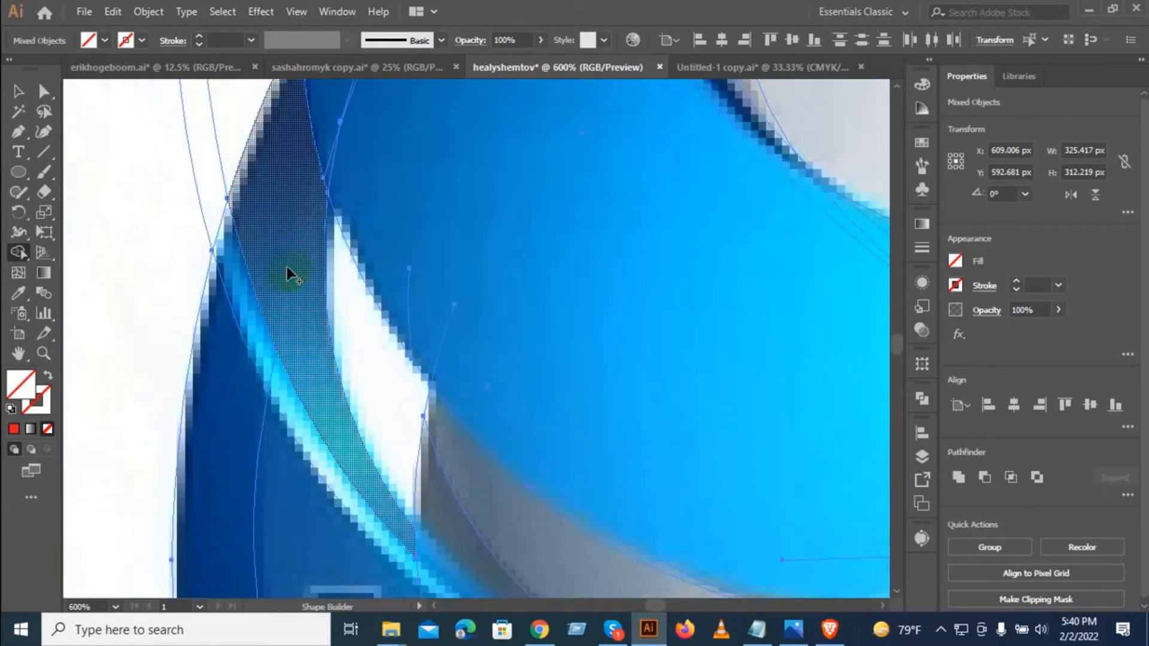
Step: Form the thin cyan highlight strip along the left blue band down to the corner of the gray band
drag(267, 355, 289, 394)
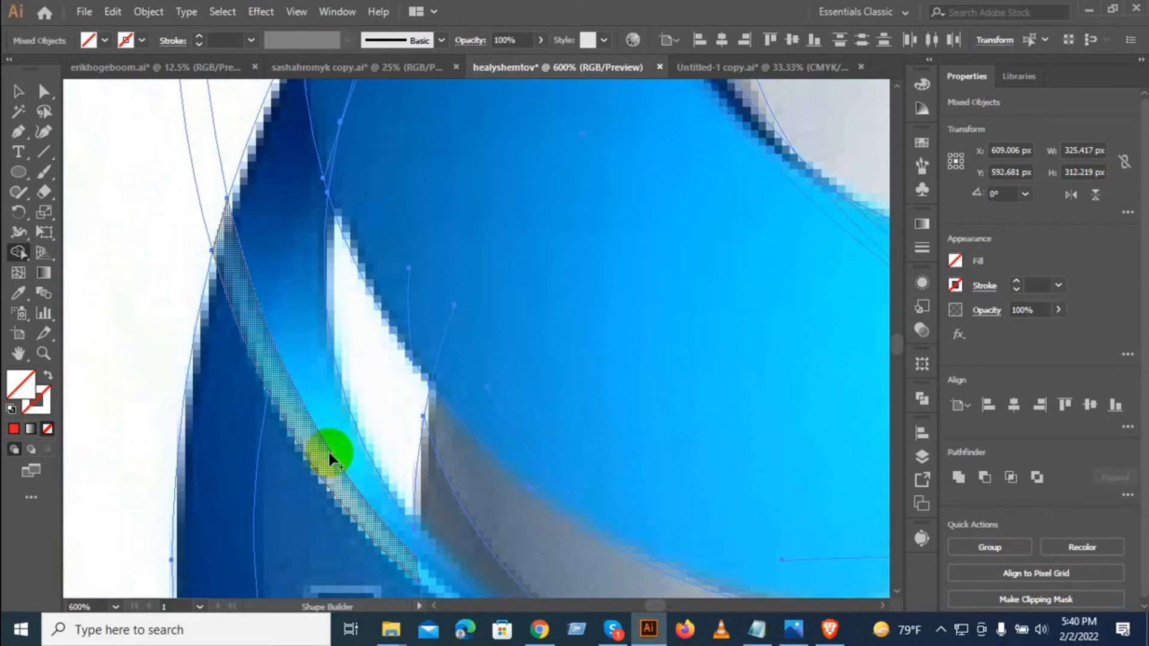
mouse_move(369, 516)
mouse_down()
mouse_move(282, 309)
mouse_move(331, 367)
mouse_move(290, 324)
mouse_move(299, 285)
mouse_move(281, 257)
mouse_up()
scroll(346, 376, up, 2)
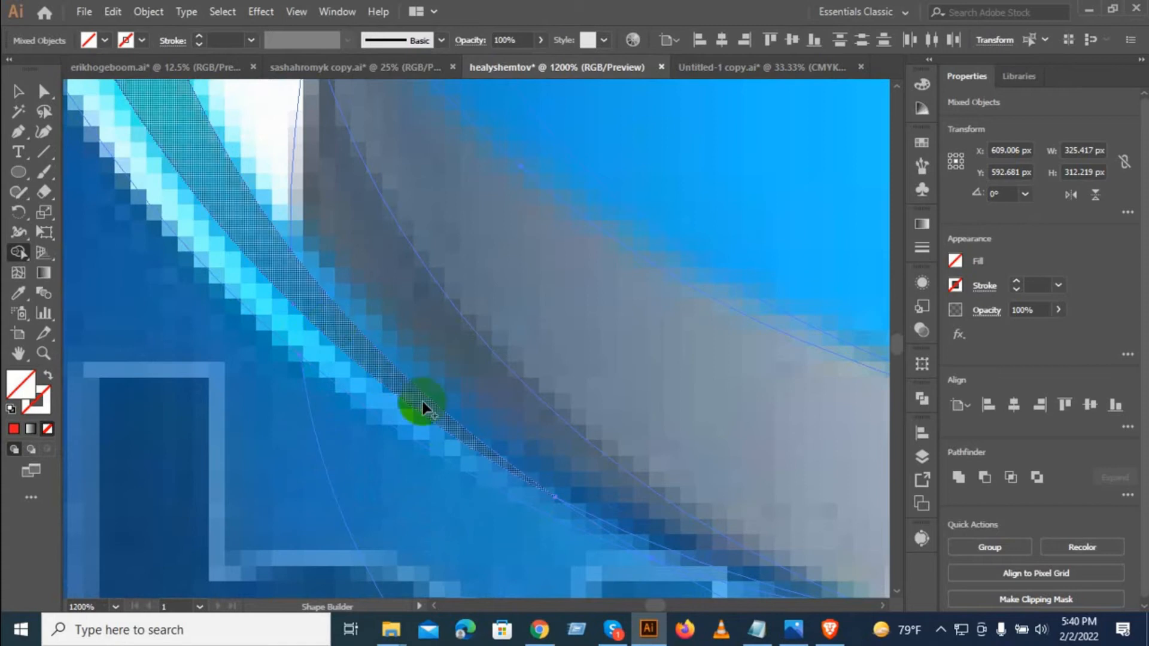
mouse_move(547, 504)
mouse_down()
mouse_move(293, 339)
mouse_move(389, 379)
mouse_up()
scroll(325, 377, up, 1)
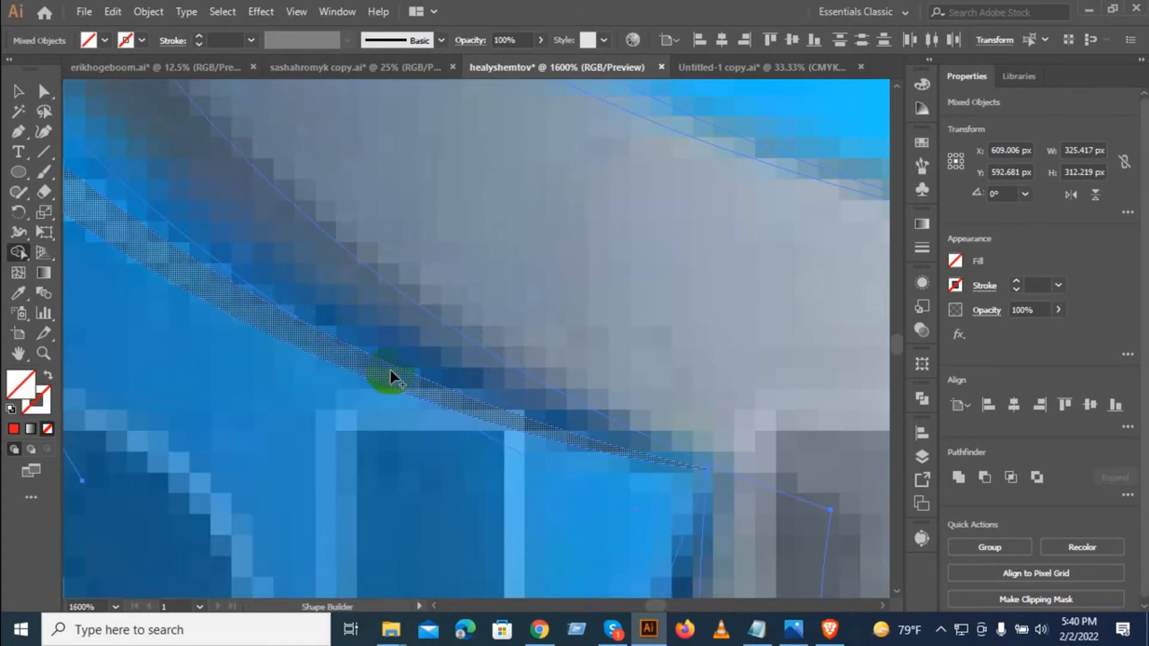
scroll(263, 308, down, 1)
drag(254, 313, 503, 438)
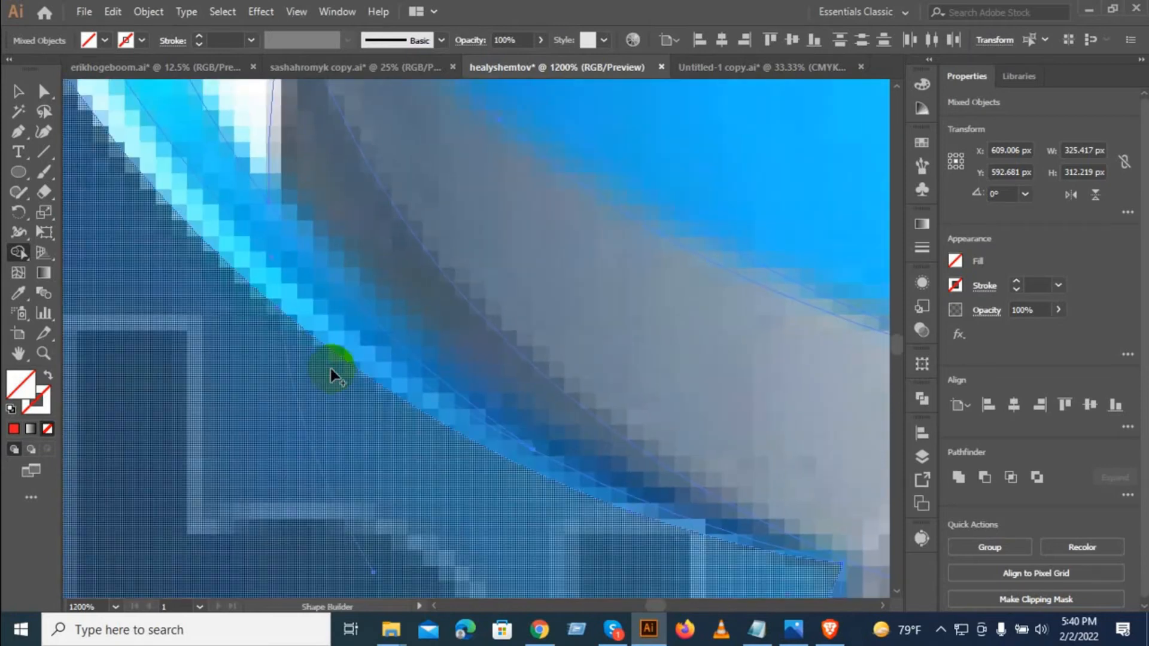
Step: Merge the split sections of the dark blue strip and the gray band beside the lower gray oval
scroll(290, 354, down, 1)
scroll(277, 351, down, 2)
drag(281, 427, 397, 288)
scroll(329, 416, down, 1)
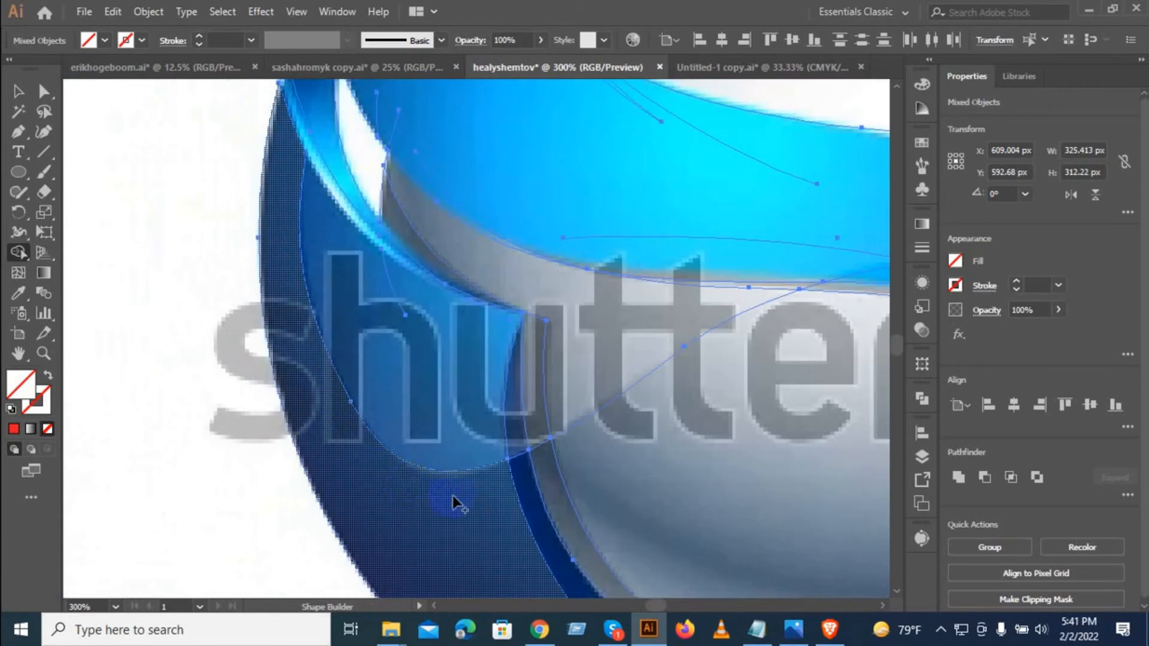
drag(479, 502, 358, 464)
scroll(384, 388, up, 2)
drag(396, 389, 411, 473)
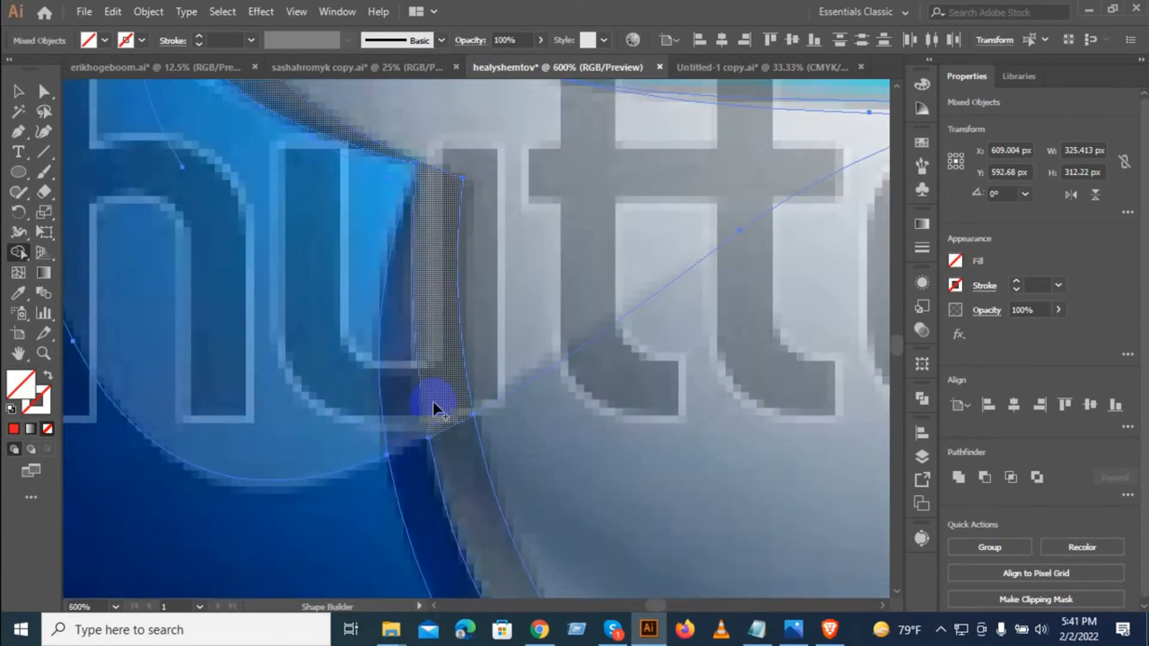
drag(435, 403, 446, 454)
scroll(450, 443, down, 1)
scroll(451, 434, down, 1)
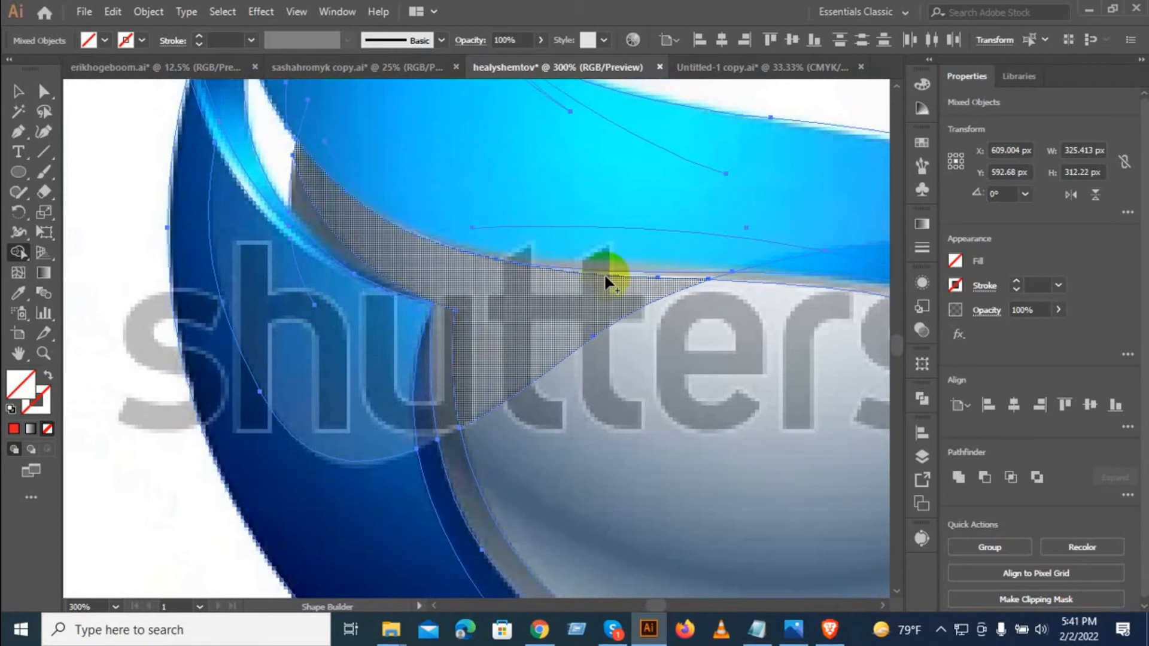
Step: Merge the split sections of the cyan highlight and dark blue edge at the lower end of the globe's upper-left ring
key(space)
drag(637, 214, 505, 461)
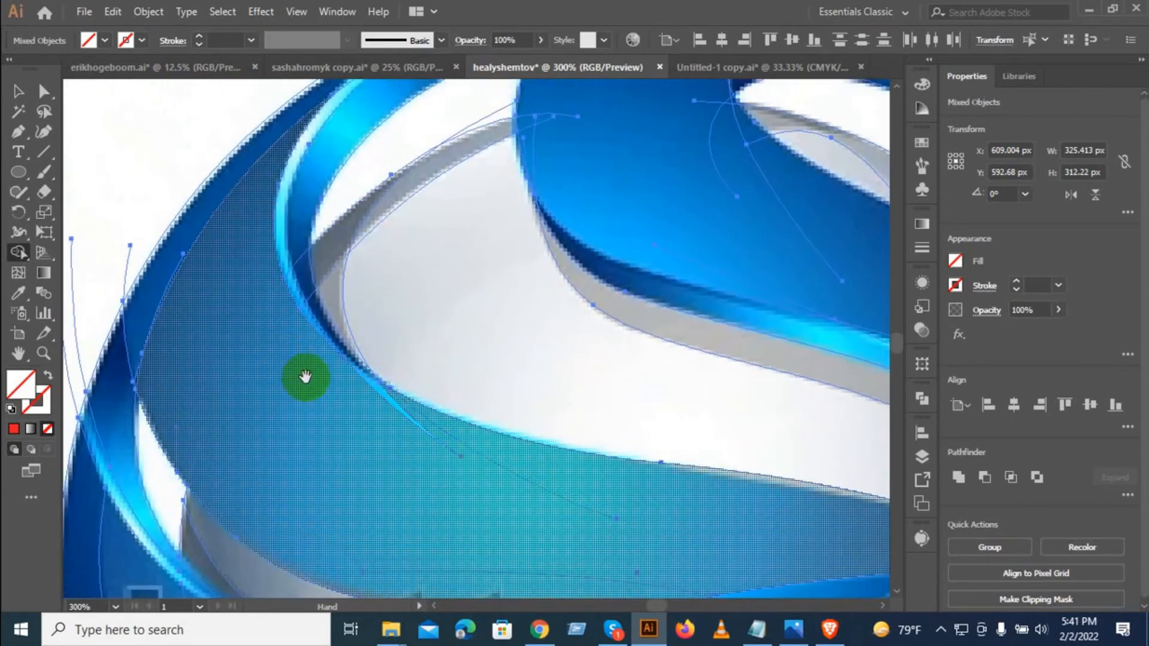
scroll(358, 412, up, 3)
drag(362, 414, 451, 394)
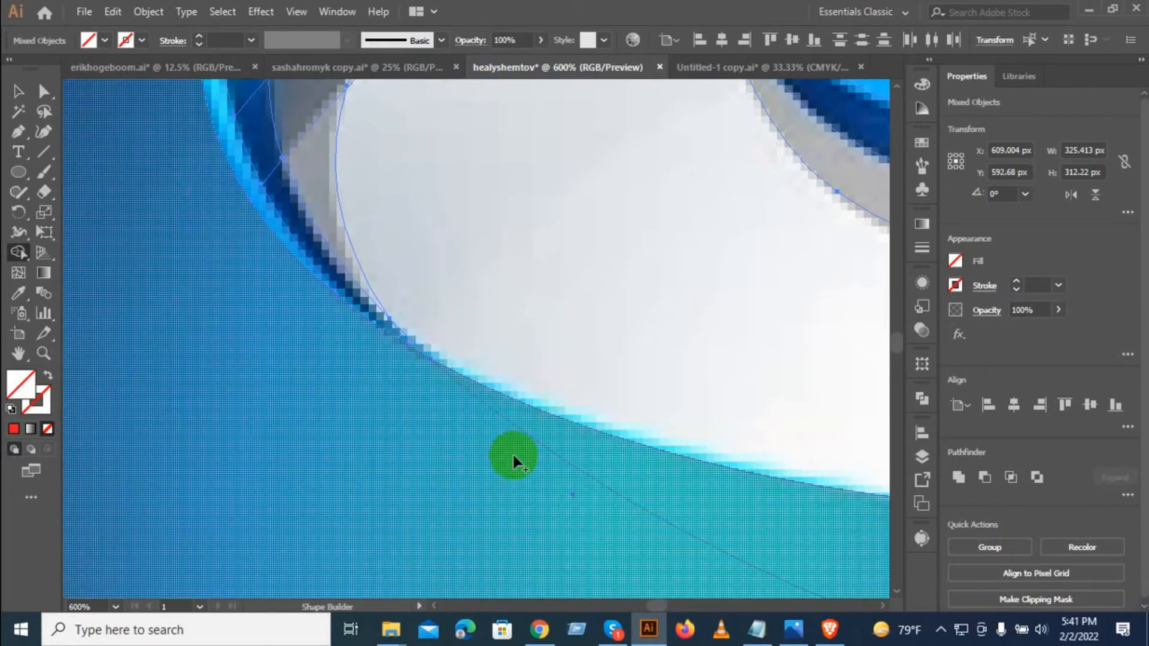
scroll(508, 480, down, 3)
scroll(383, 335, up, 6)
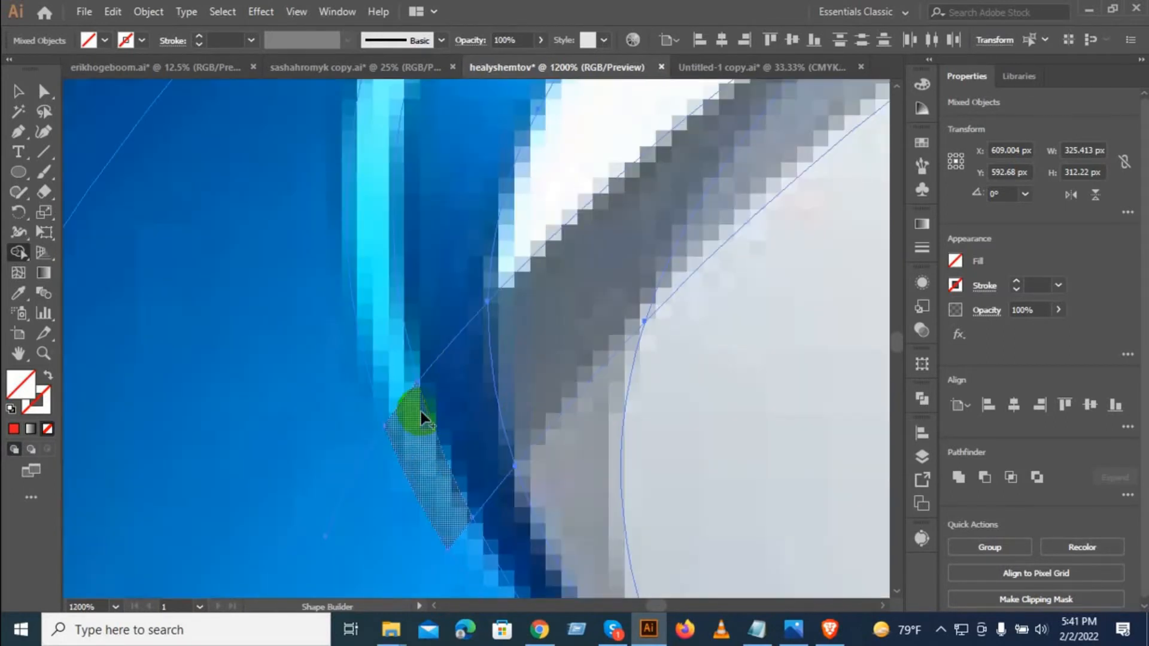
mouse_move(397, 381)
mouse_down()
mouse_move(436, 468)
mouse_move(376, 318)
mouse_up()
mouse_move(380, 347)
mouse_down()
mouse_move(407, 390)
mouse_move(449, 404)
mouse_move(372, 218)
mouse_move(404, 236)
mouse_up()
Step: Check the gray bands around the upper white area and form the region at the central blue ribbon's left edge
scroll(404, 236, down, 1)
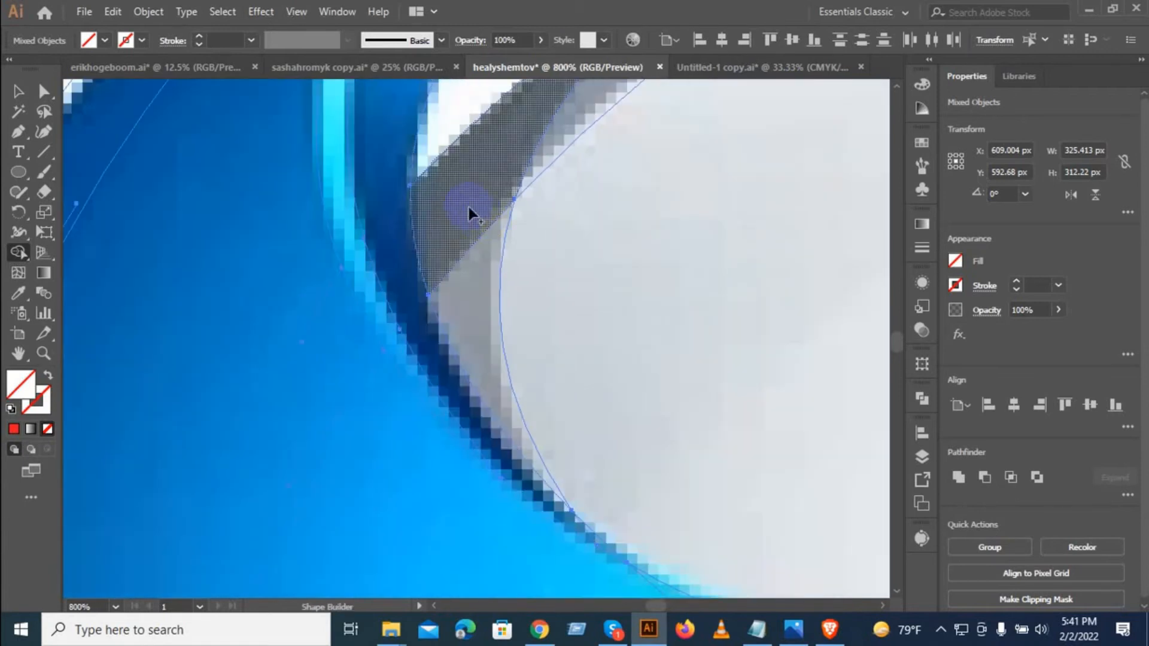
mouse_move(477, 175)
mouse_down()
mouse_move(331, 383)
mouse_move(379, 325)
mouse_move(436, 300)
mouse_up()
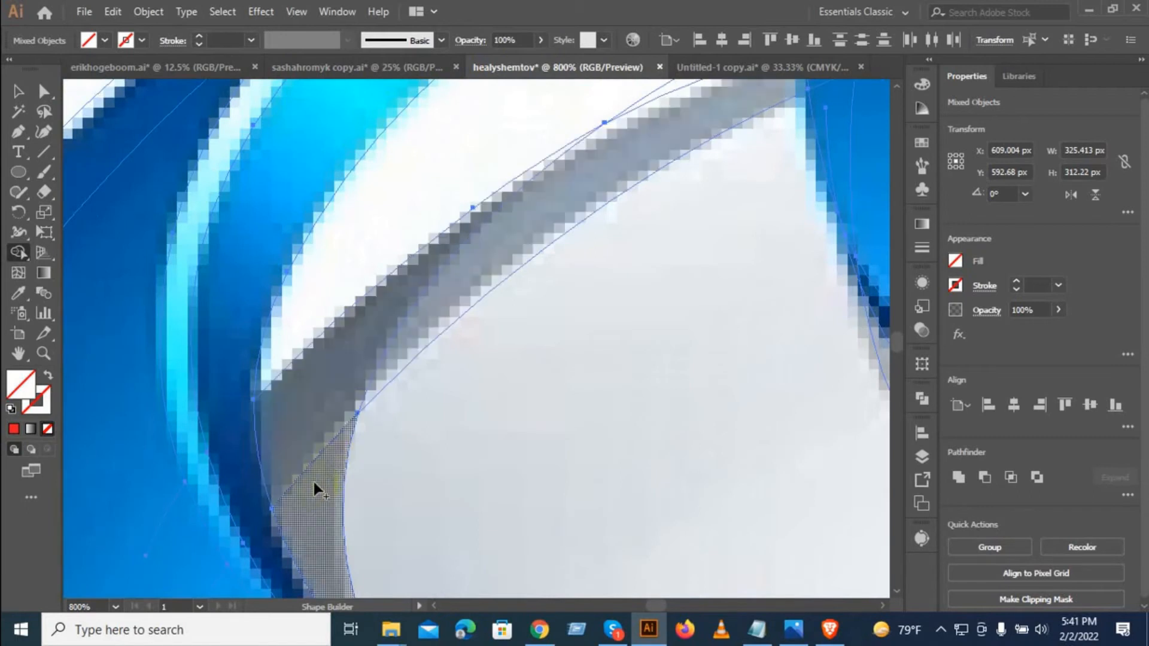
scroll(315, 472, down, 2)
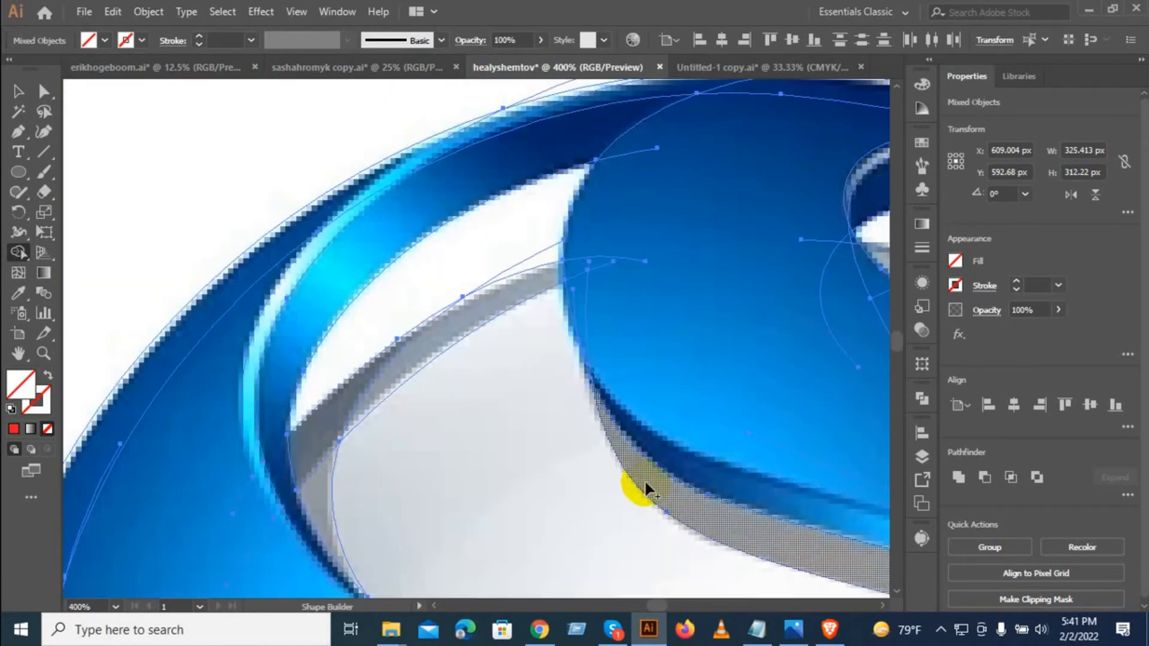
drag(645, 446, 488, 362)
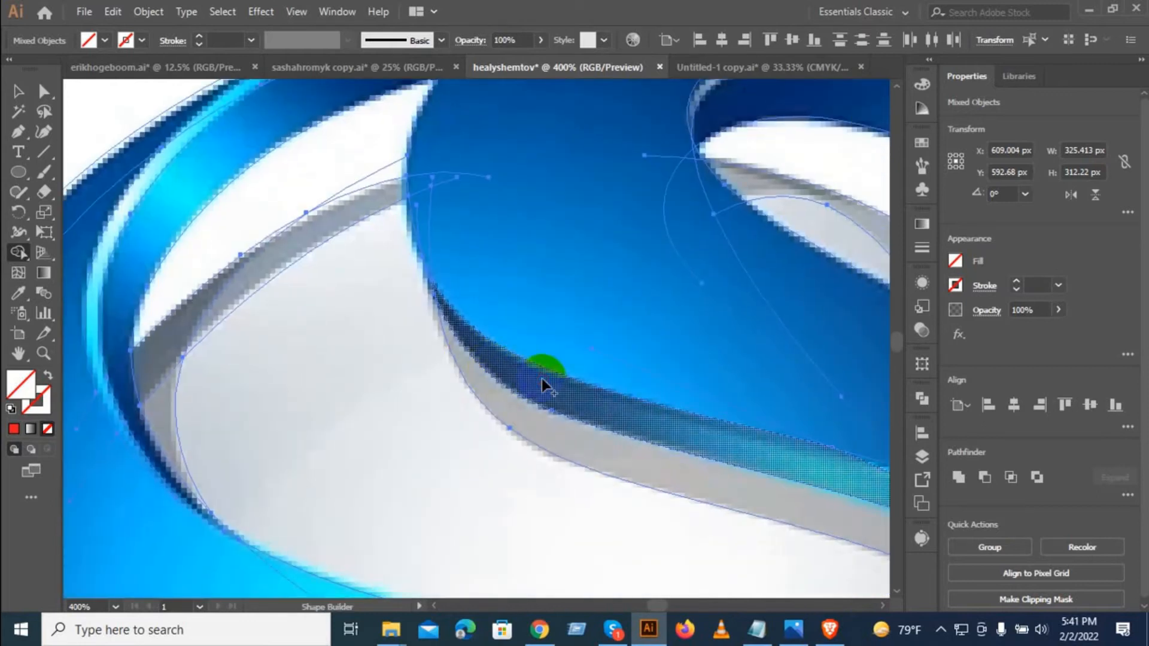
drag(502, 264, 527, 454)
scroll(458, 389, up, 1)
click(438, 396)
drag(544, 211, 561, 376)
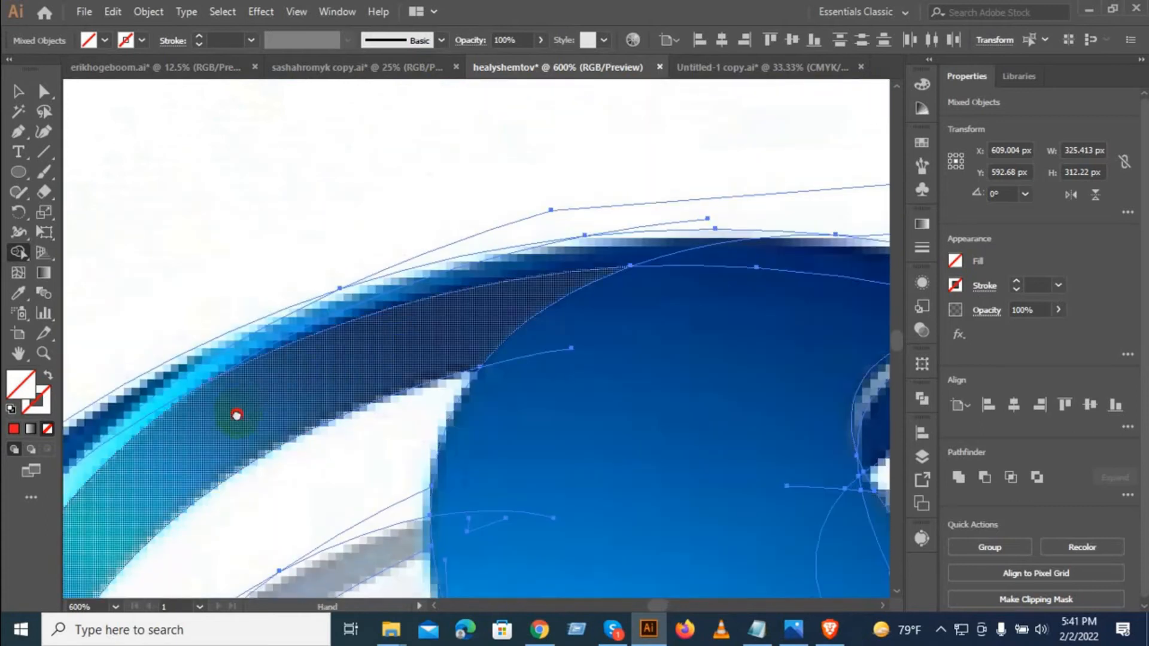
Step: Form the upper-left ring's cyan highlight strip and merge the split regions at the top of the central blue ribbon
drag(236, 415, 636, 295)
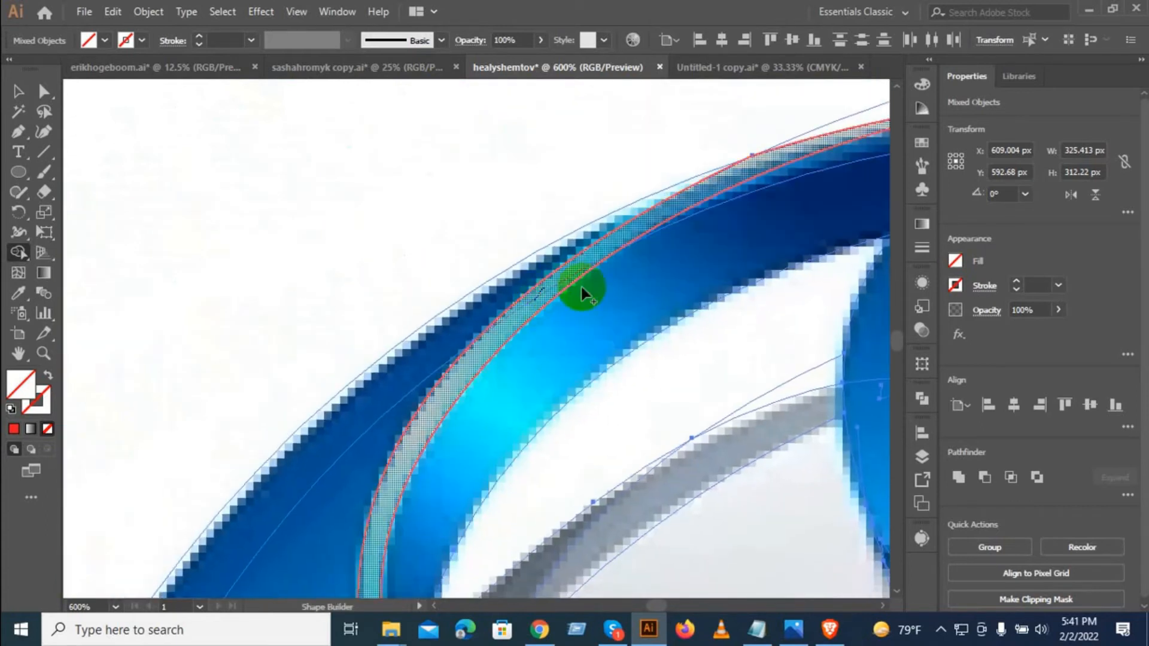
drag(687, 257, 372, 332)
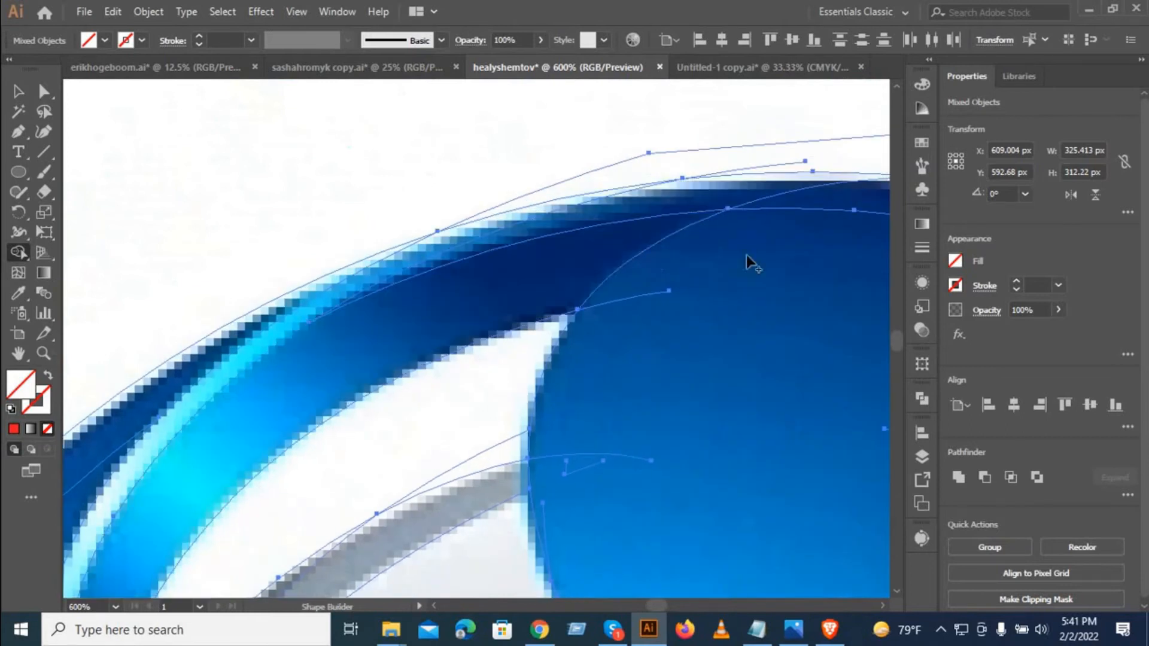
drag(746, 254, 637, 282)
drag(516, 264, 562, 231)
drag(680, 269, 425, 297)
drag(444, 295, 586, 270)
scroll(516, 345, down, 2)
Step: Merge the sections of the thin white highlight along the upper edge of the globe's right-hand ring
drag(490, 426, 352, 409)
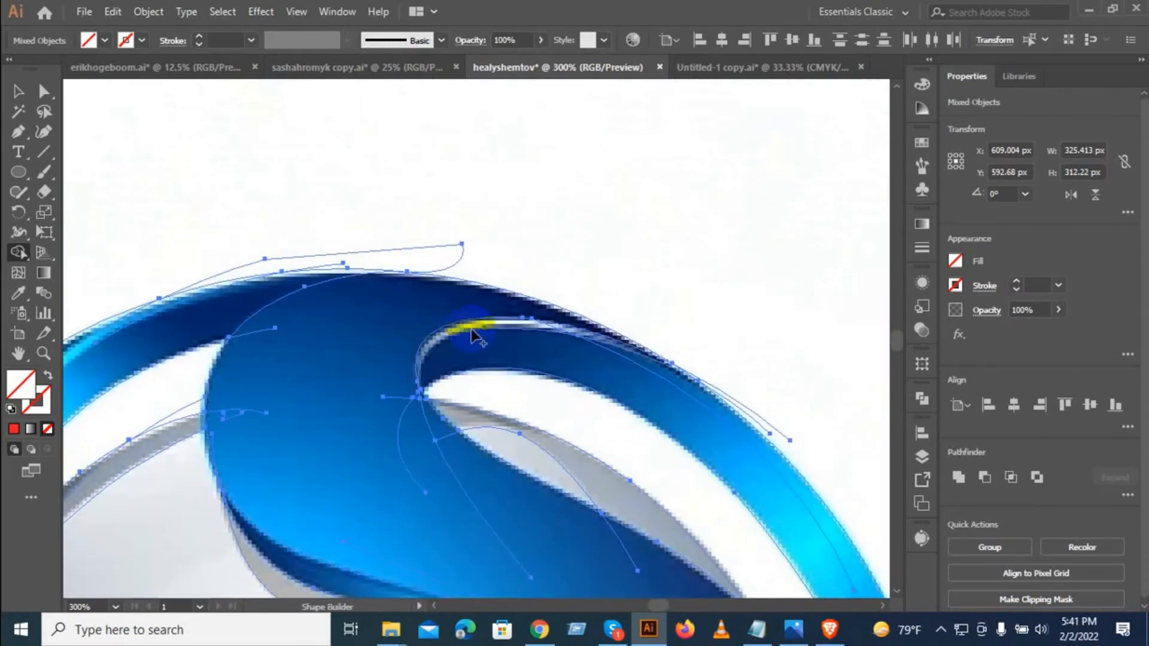
scroll(472, 330, up, 3)
drag(662, 368, 402, 372)
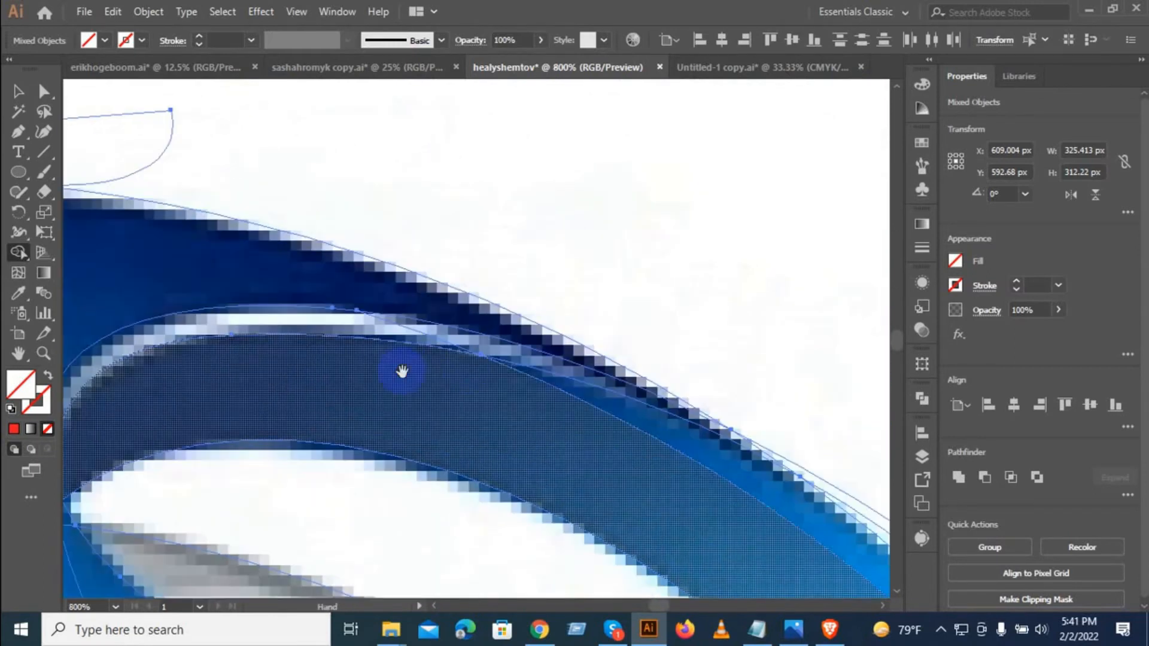
drag(410, 328, 450, 332)
Step: Form the wide blue band of the globe's right-hand ring as its own shape
drag(555, 415, 372, 353)
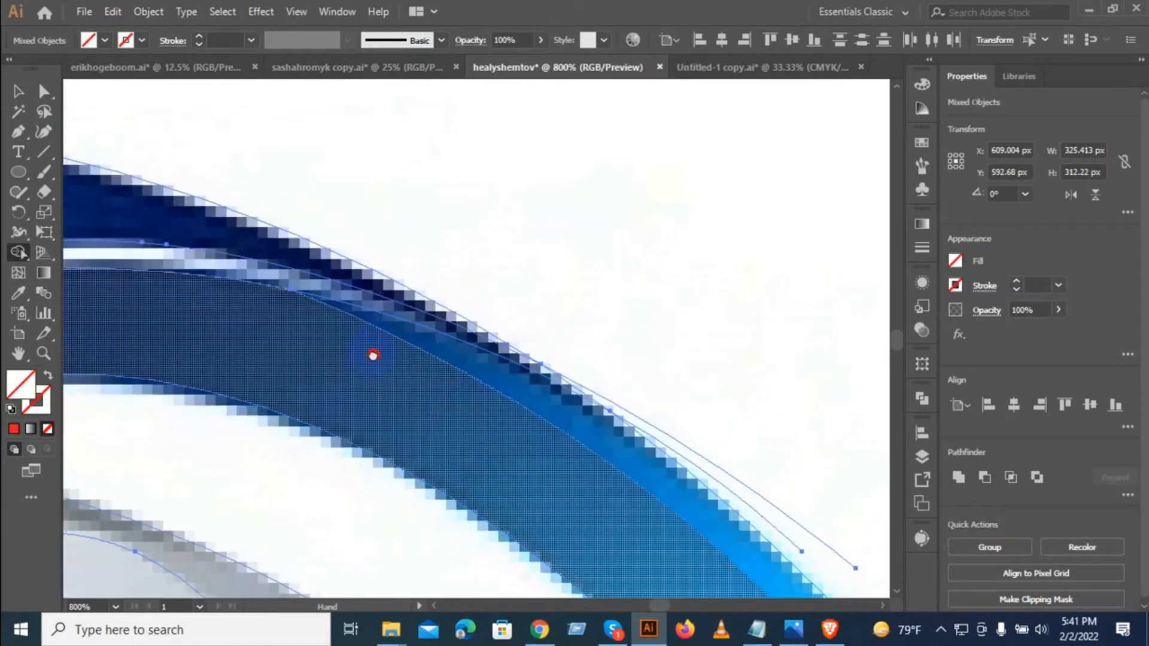
scroll(690, 377, down, 3)
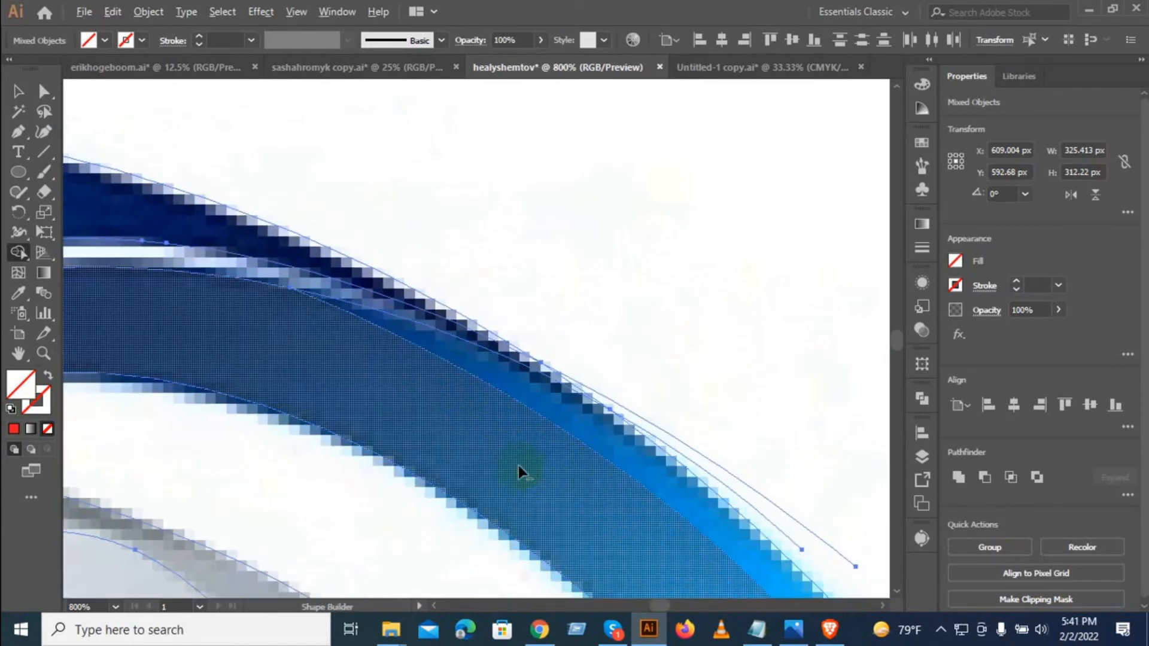
drag(601, 433, 442, 309)
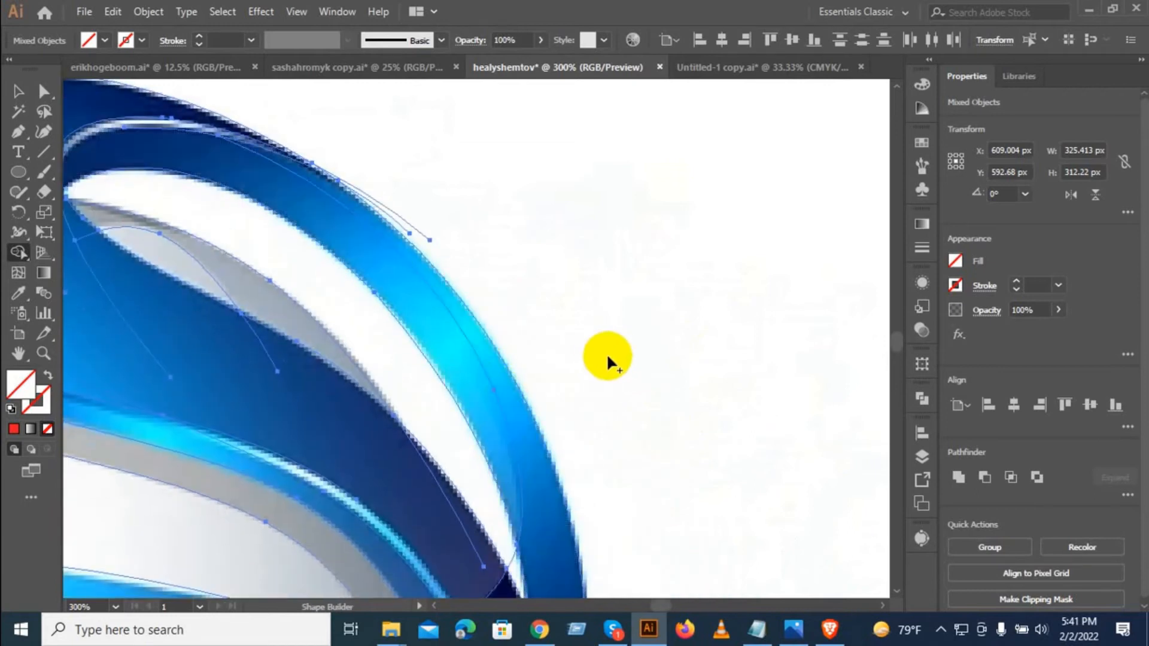
click(464, 348)
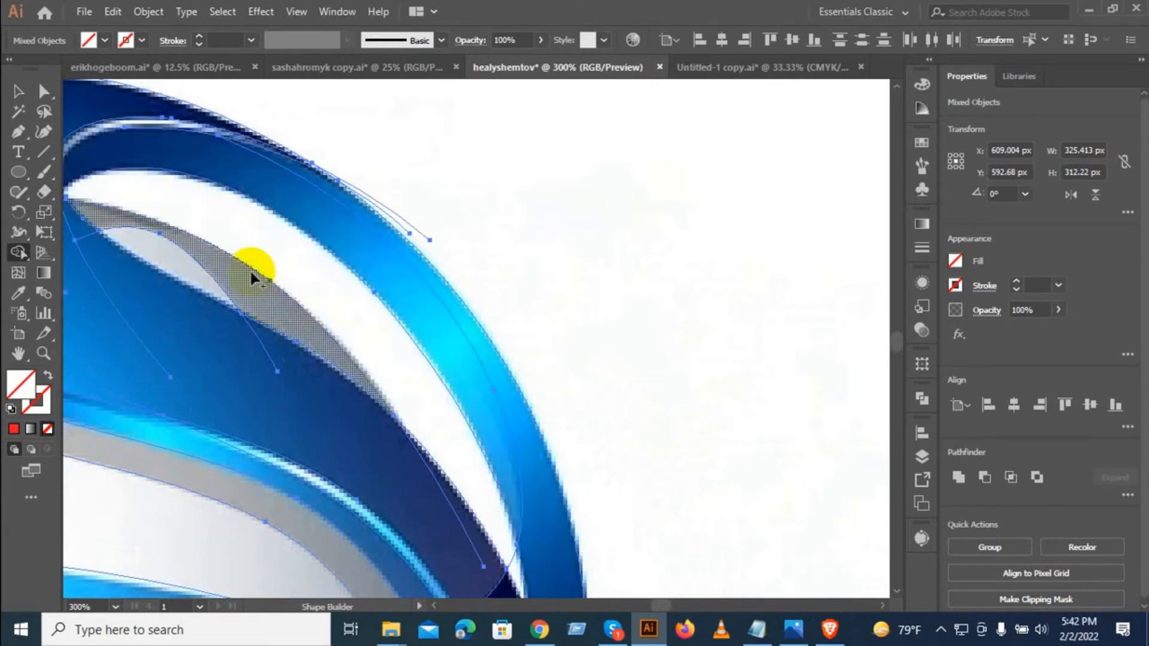
Step: Merge the white crescent inside the right-hand ring with its narrow lower tip
drag(251, 277, 154, 250)
scroll(333, 333, up, 1)
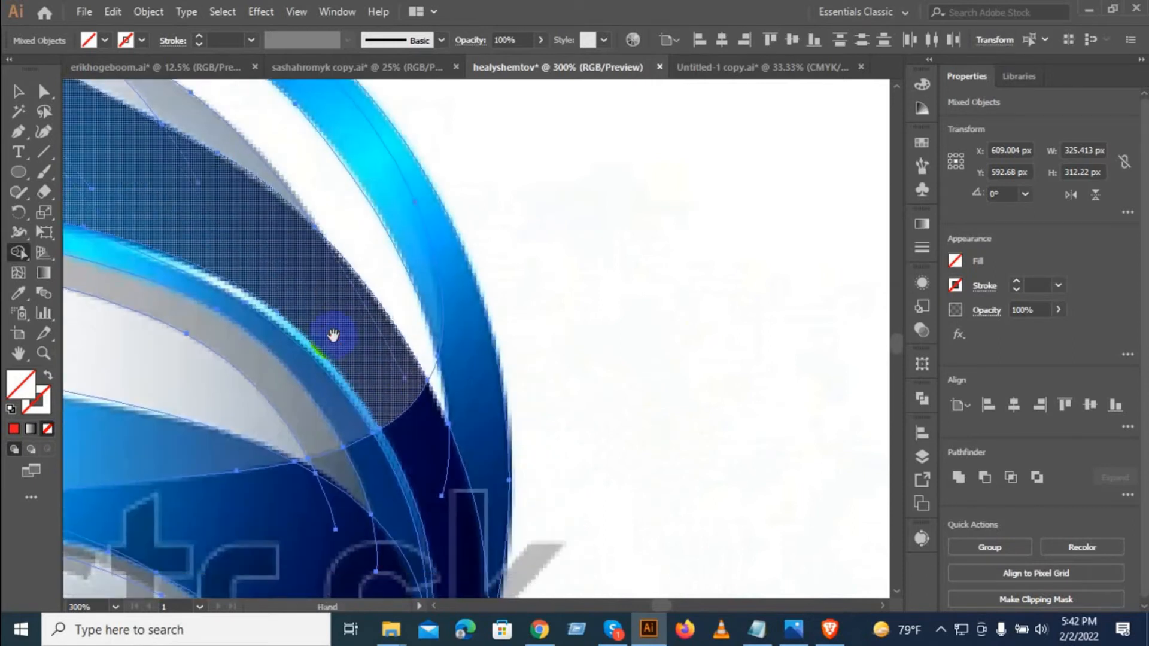
scroll(436, 385, up, 1)
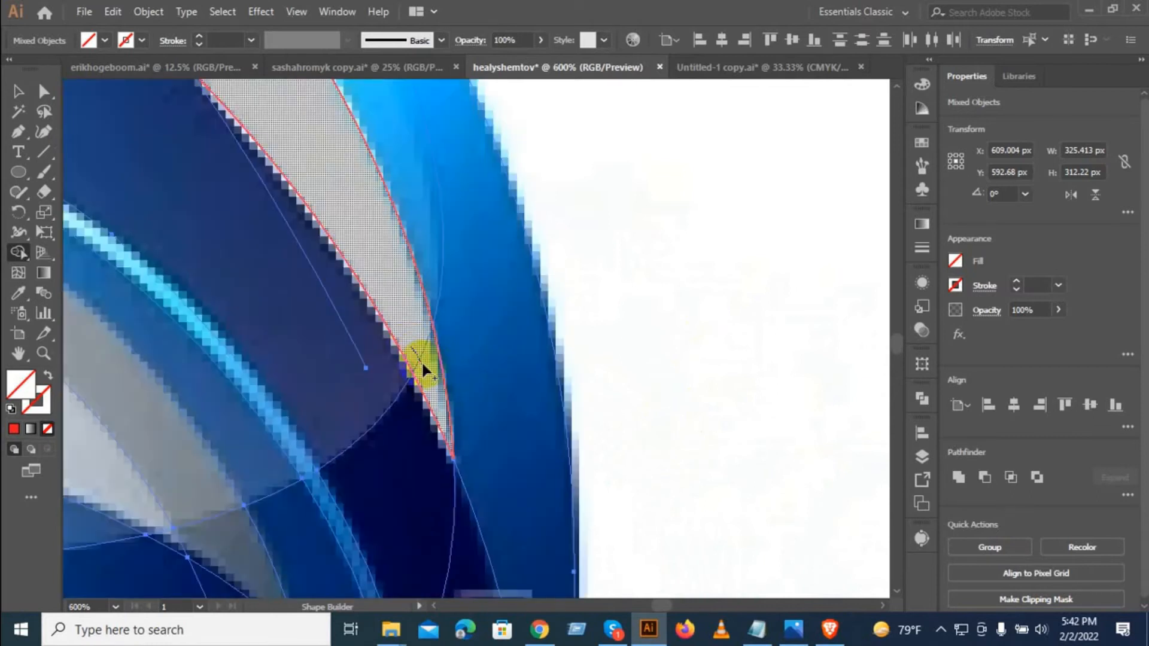
scroll(419, 358, down, 1)
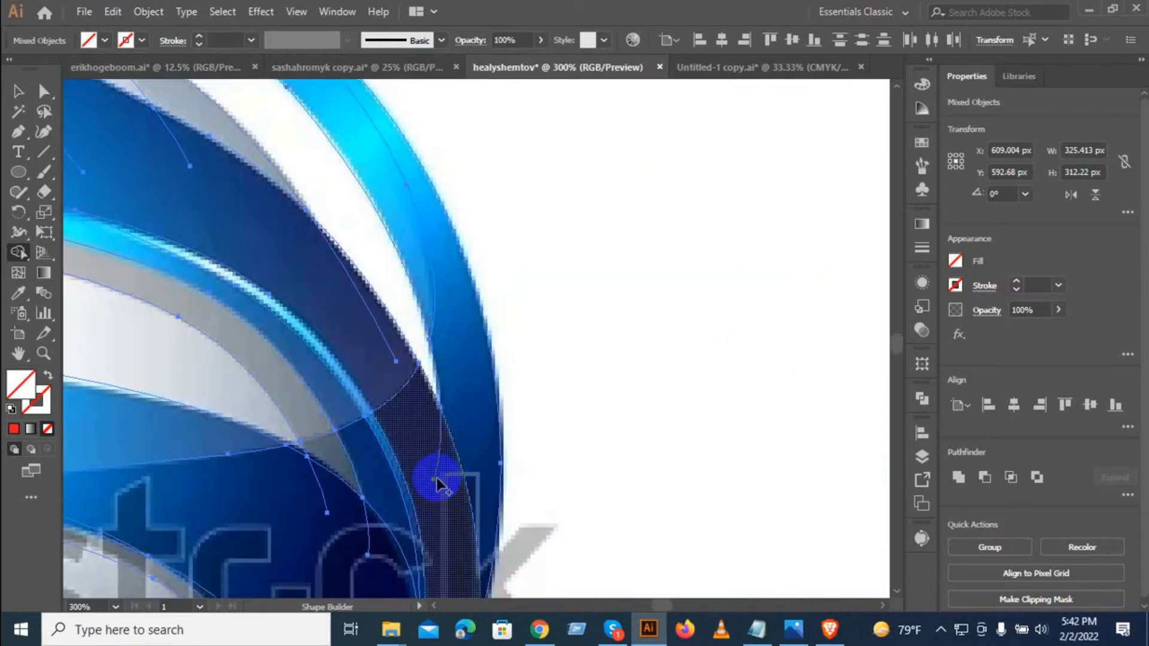
Step: Merge the gray shadow strip beneath the central ribbon with its darker lower tip
scroll(377, 428, up, 3)
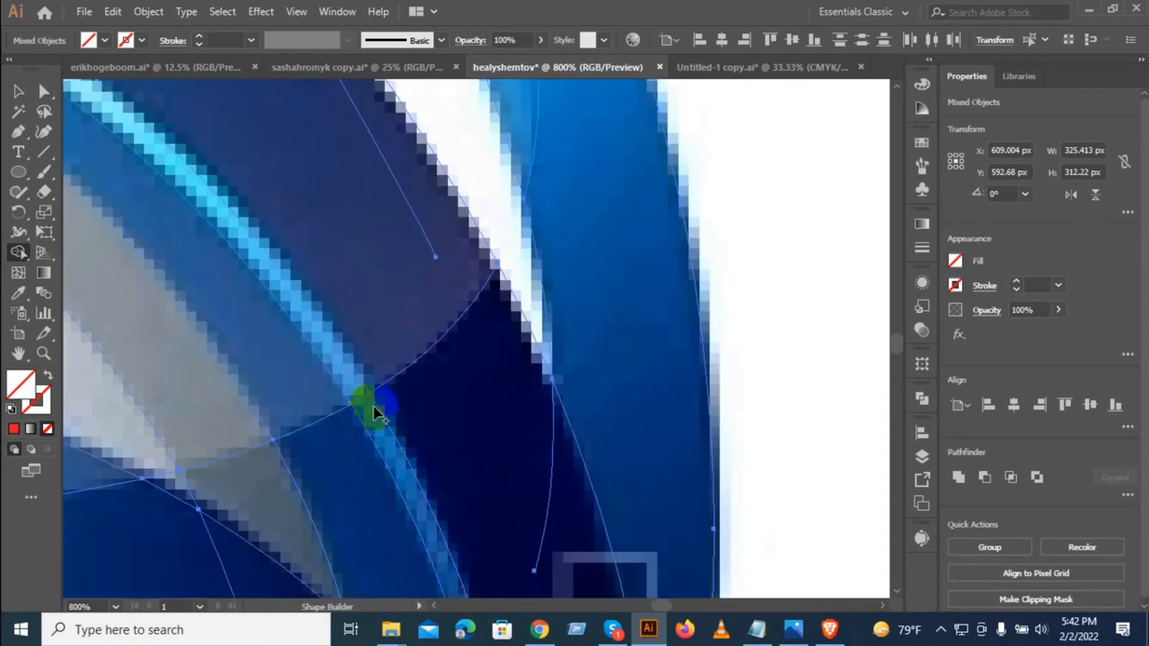
scroll(363, 393, down, 1)
scroll(281, 395, down, 1)
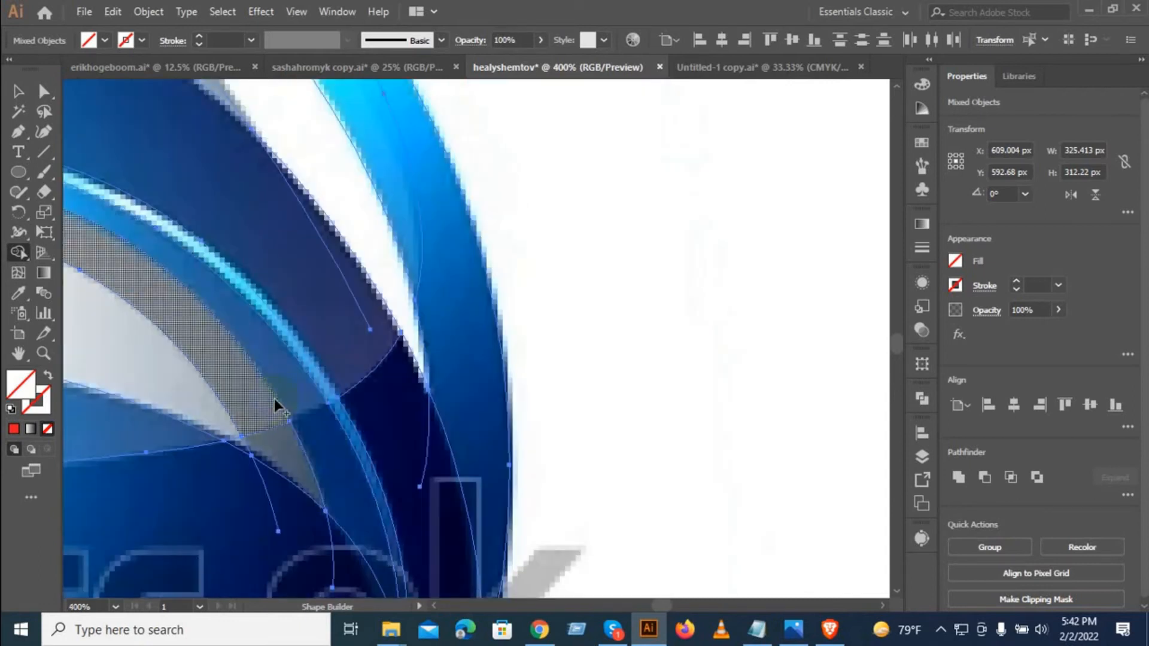
drag(247, 409, 403, 418)
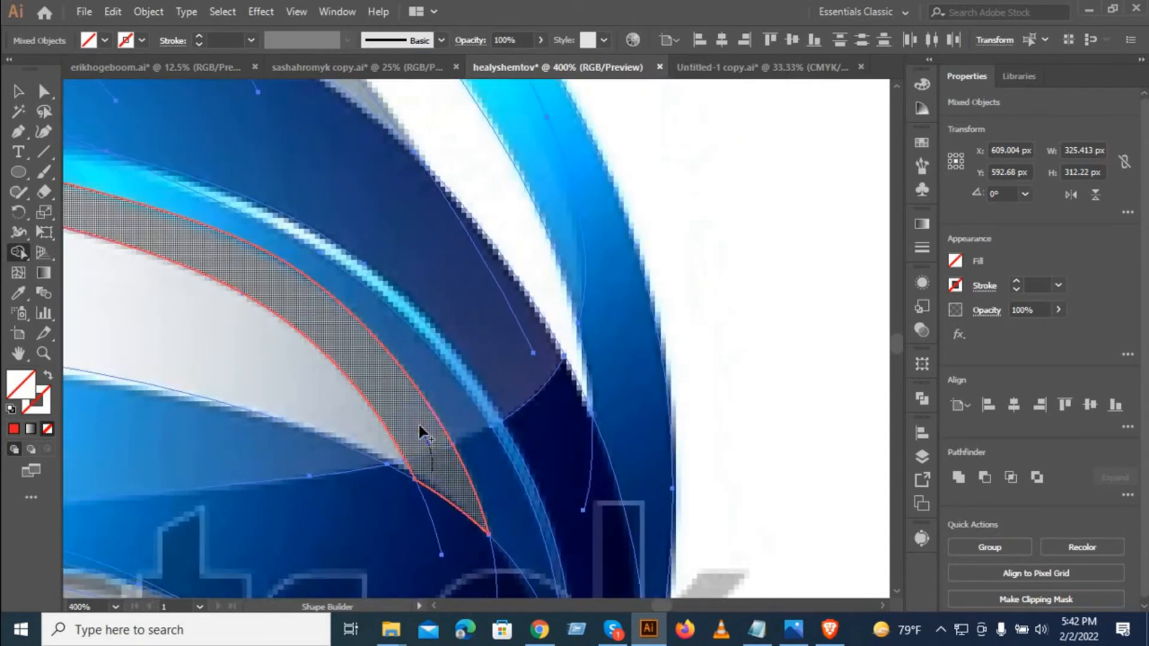
click(398, 461)
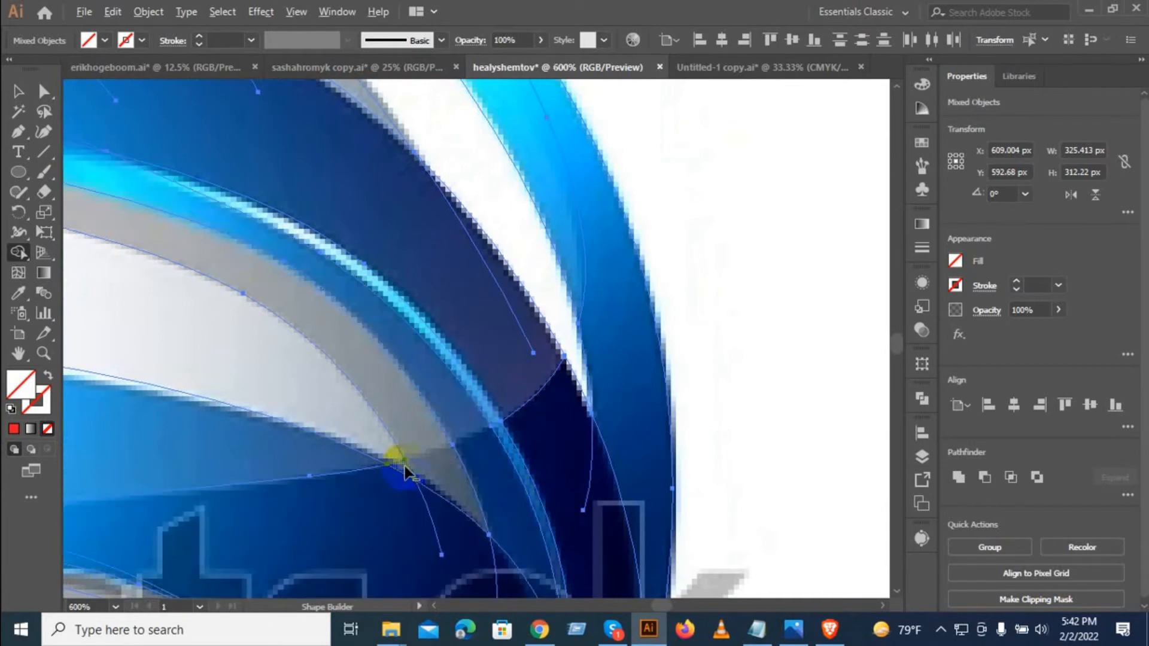
Step: Merge the lighter upper section of the globe's wide lower ribbon with its dark blue section
scroll(403, 463, up, 3)
scroll(343, 440, down, 5)
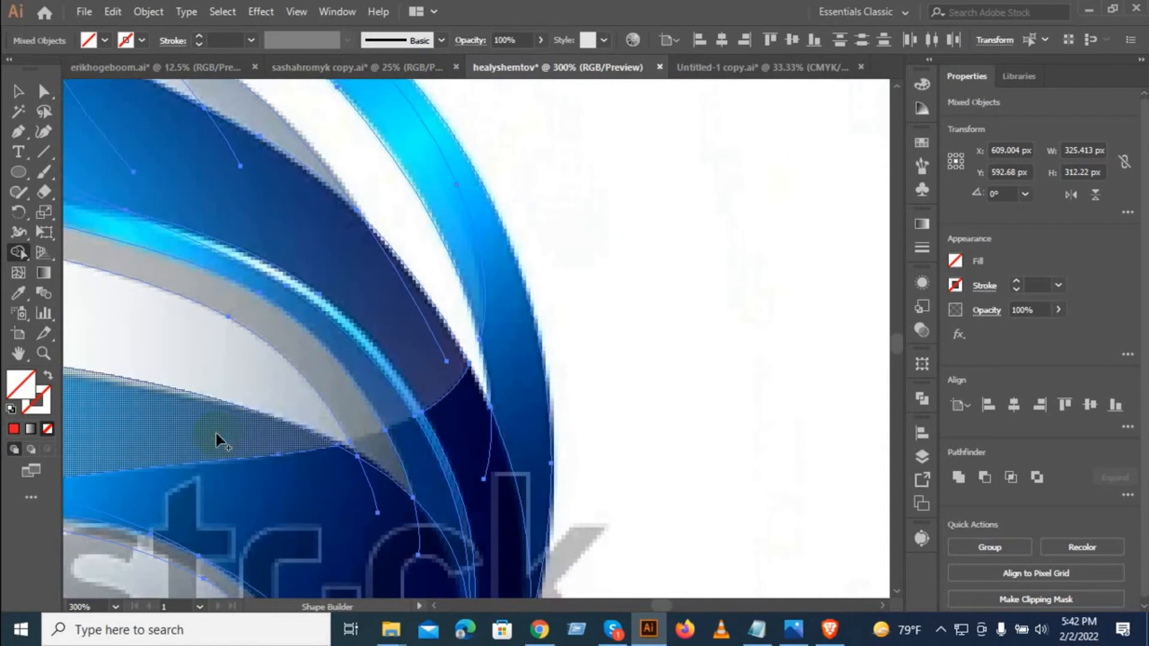
drag(194, 437, 267, 484)
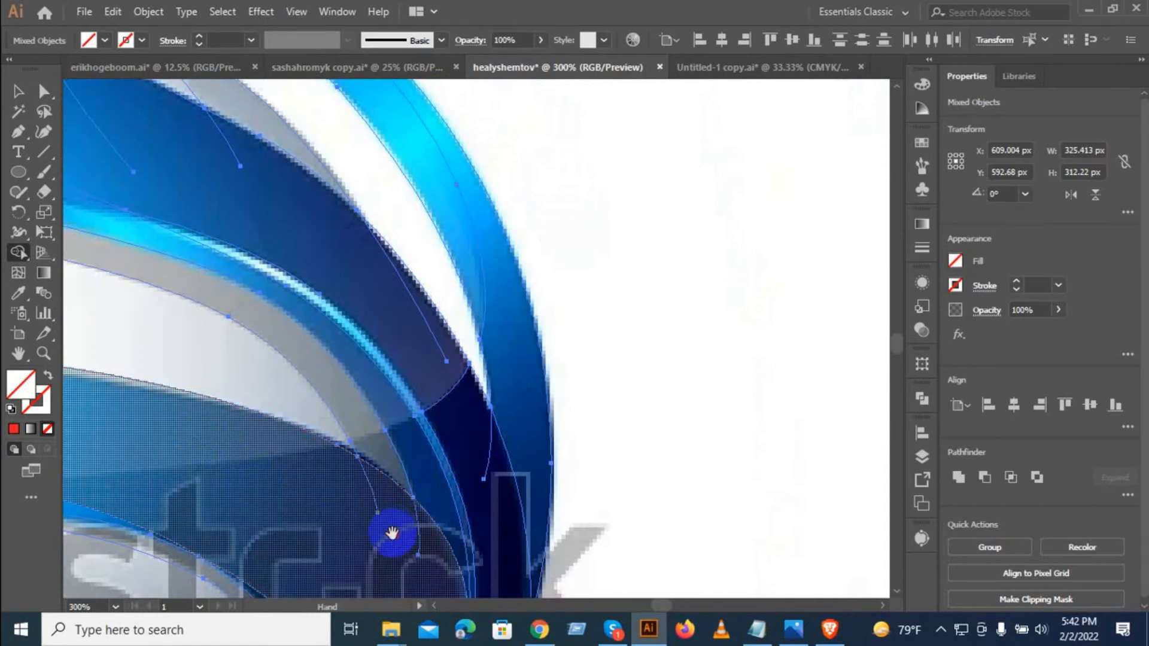
Step: Merge the dark lower section of the central ribbon with the adjoining upper section beside the right-hand ring
drag(392, 533, 256, 392)
scroll(257, 395, up, 2)
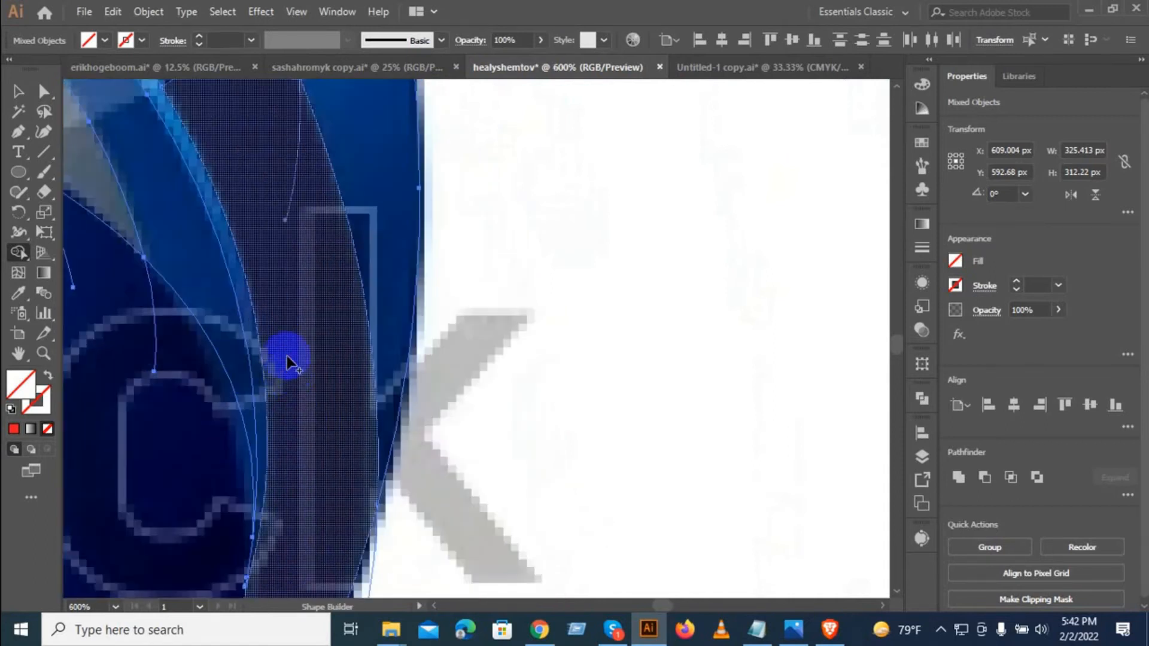
drag(277, 259, 346, 423)
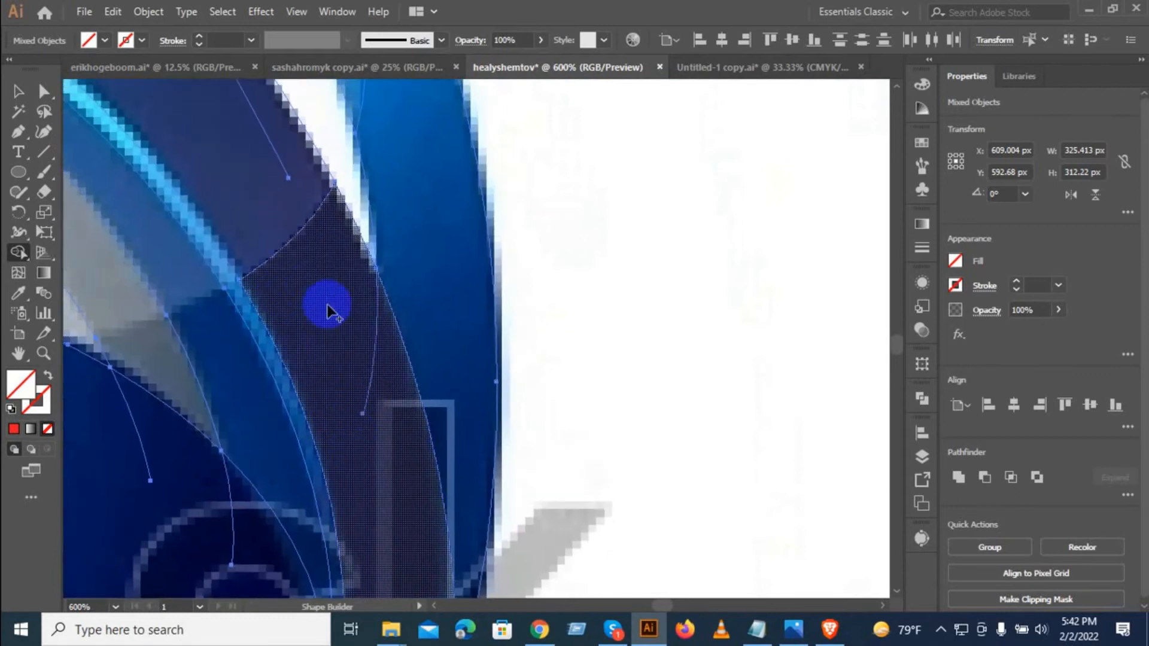
drag(300, 289, 243, 206)
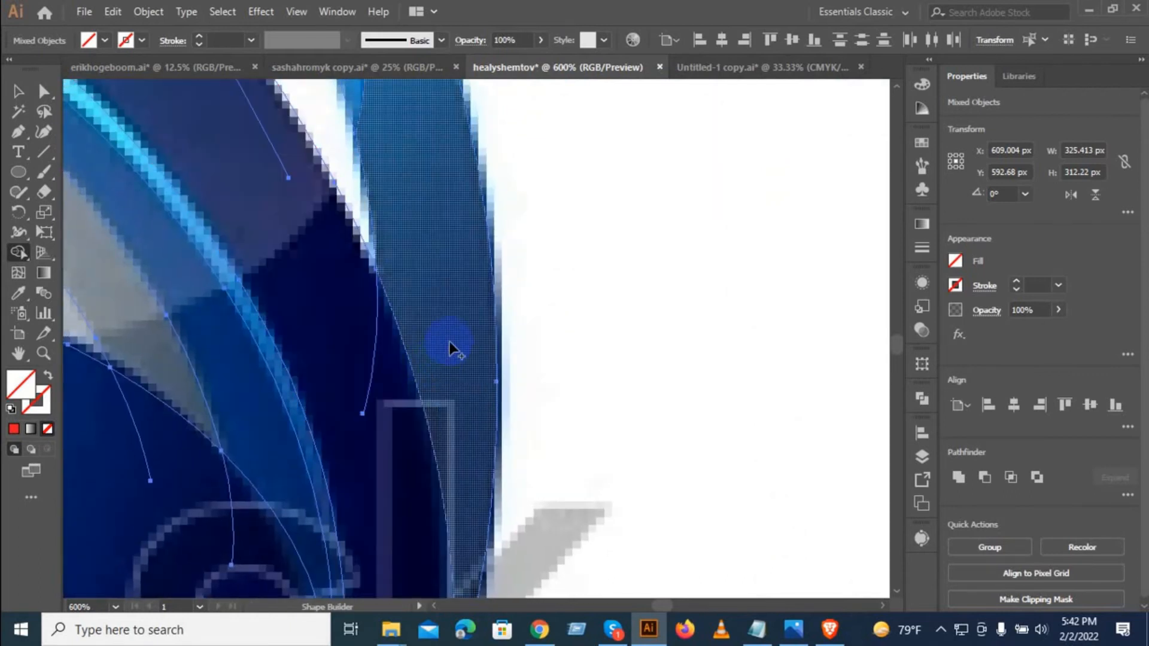
scroll(450, 342, down, 2)
drag(419, 506, 475, 335)
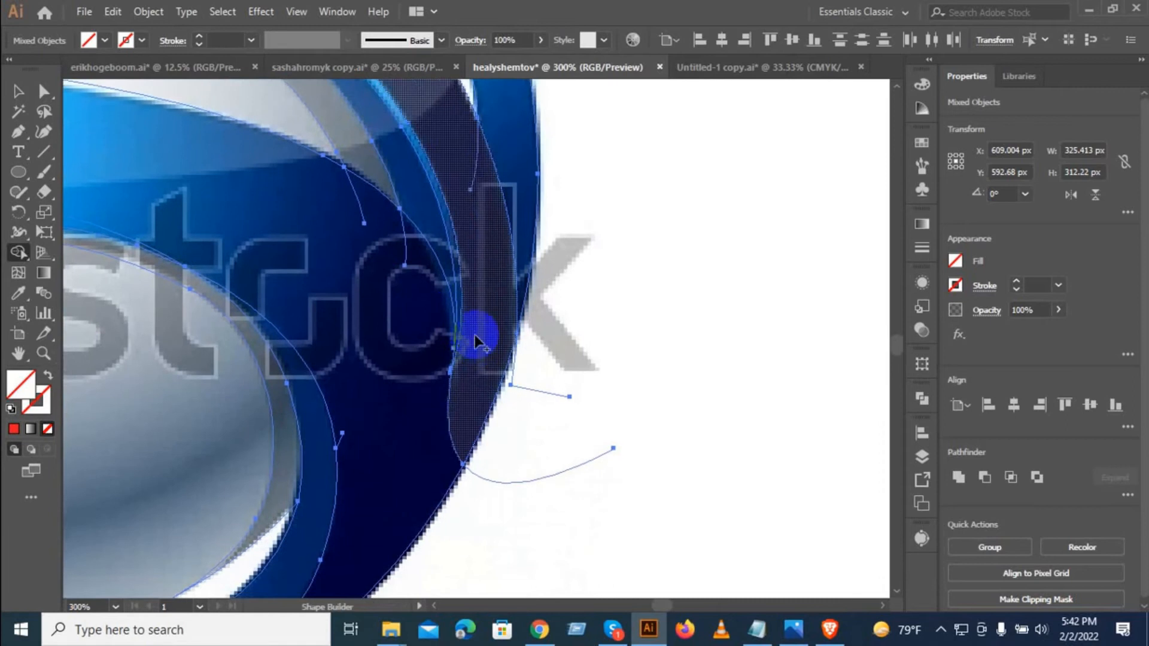
Step: Merge the tiny slivers between the wide lower ribbon and the central ribbon where their edges meet on the globe's right side
scroll(451, 305, up, 3)
scroll(437, 354, down, 3)
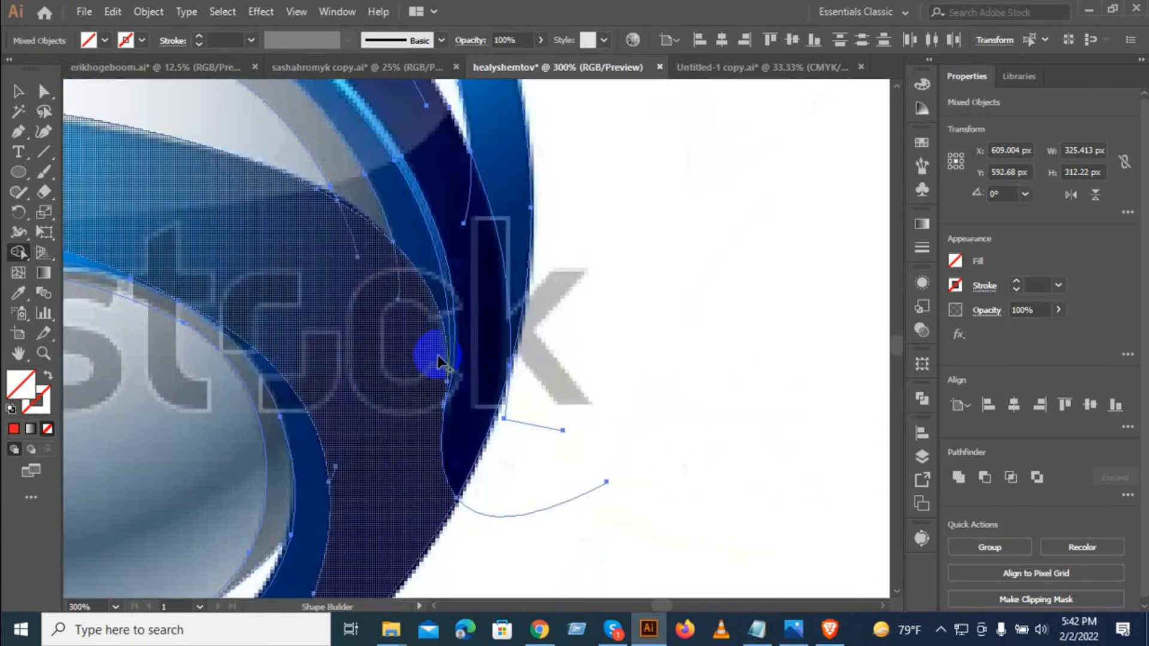
drag(363, 495, 611, 433)
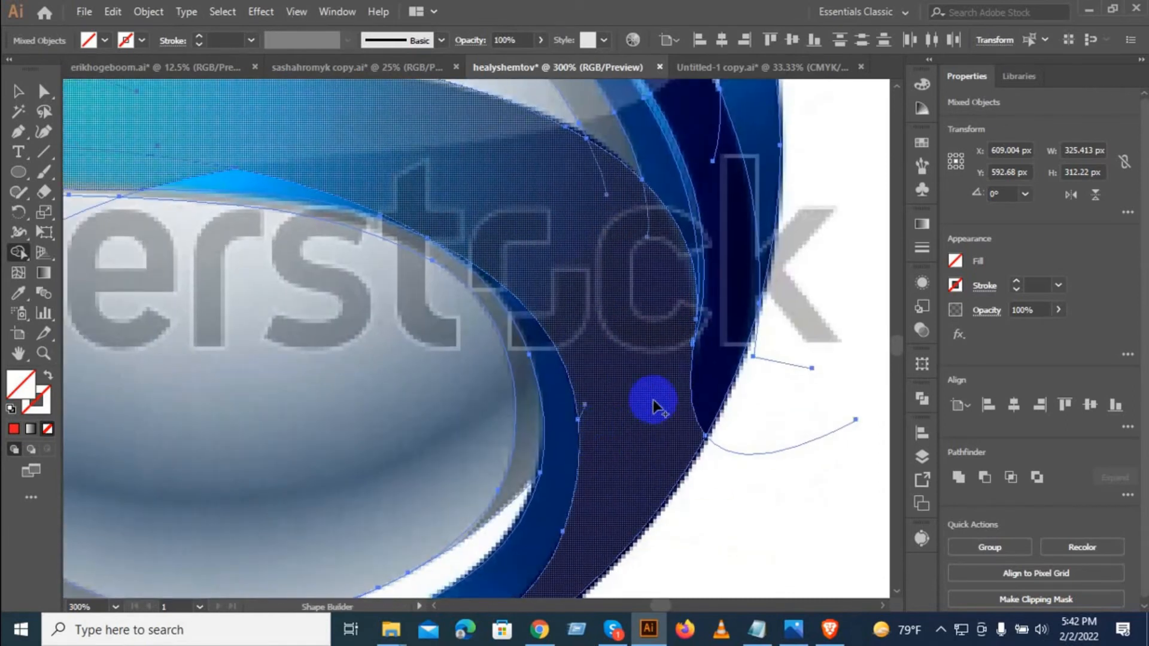
scroll(694, 338, up, 6)
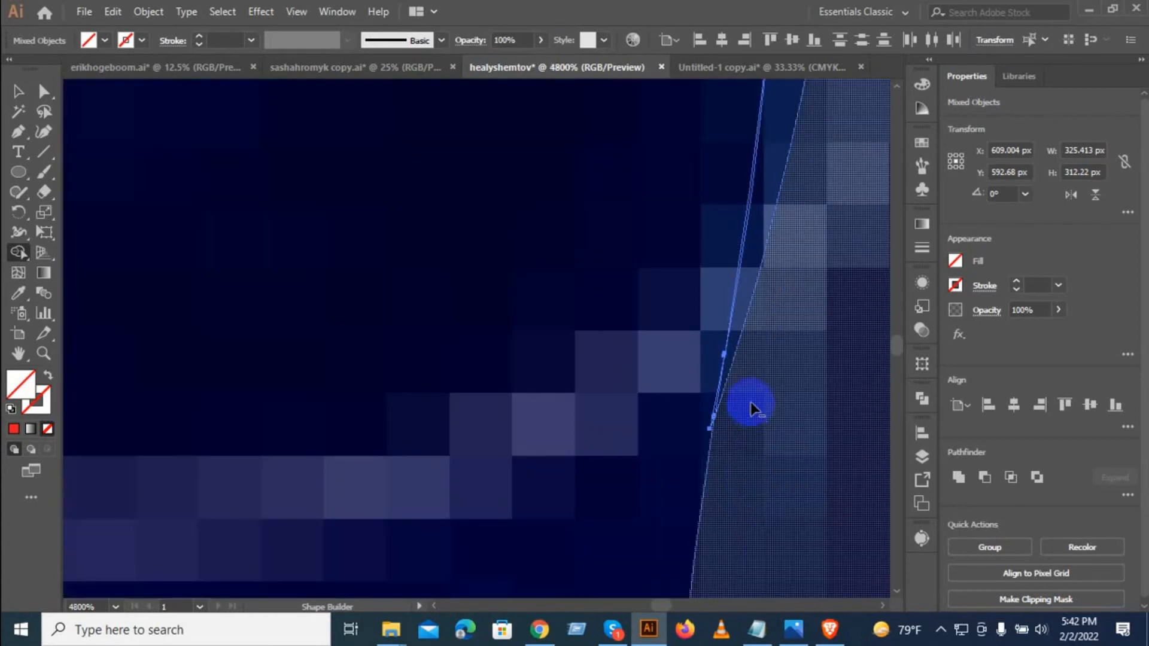
scroll(749, 401, up, 2)
drag(736, 482, 649, 259)
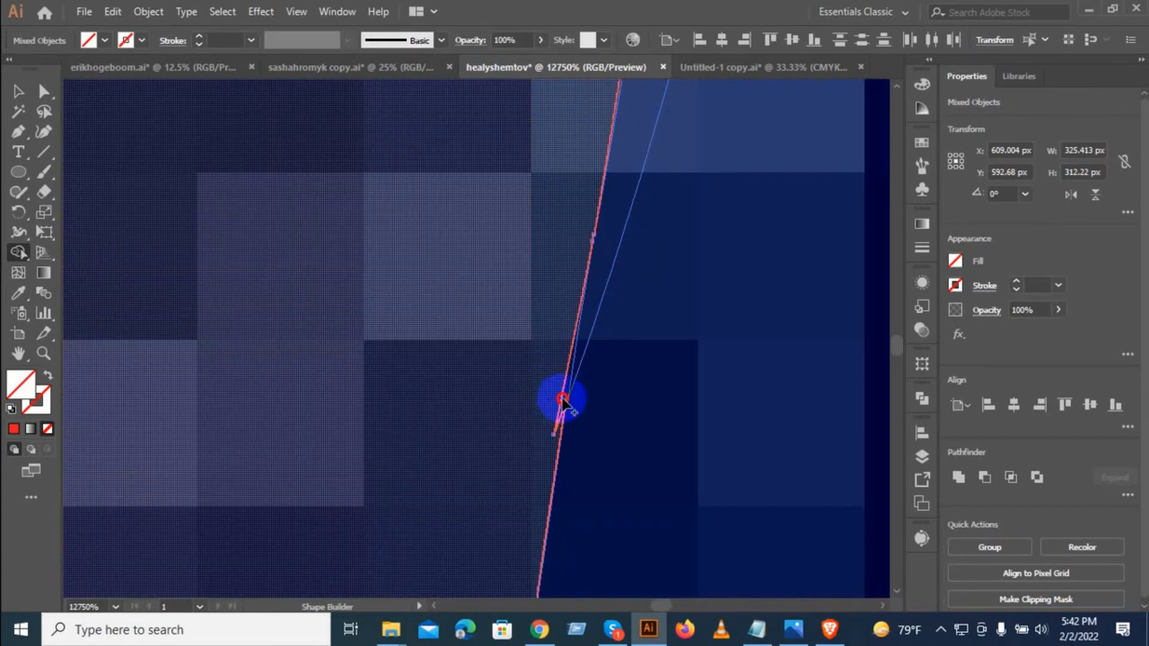
mouse_move(562, 402)
mouse_down()
mouse_move(559, 423)
mouse_move(513, 415)
mouse_move(513, 397)
mouse_move(490, 492)
mouse_up()
key(space)
drag(507, 307, 454, 464)
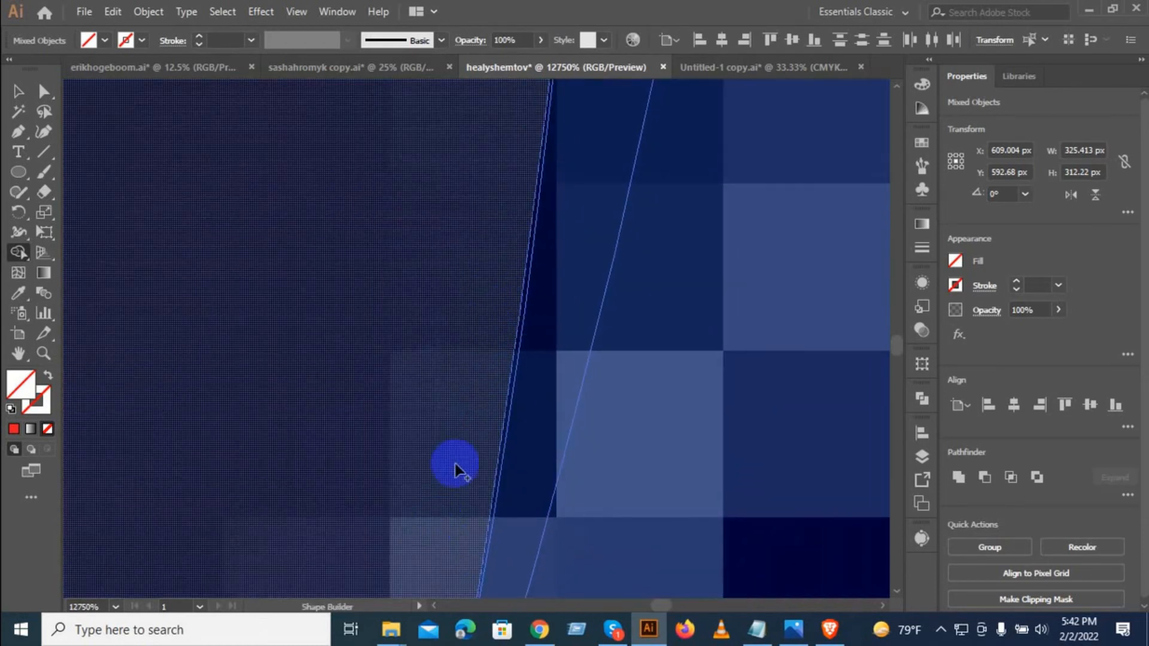
scroll(482, 333, down, 1)
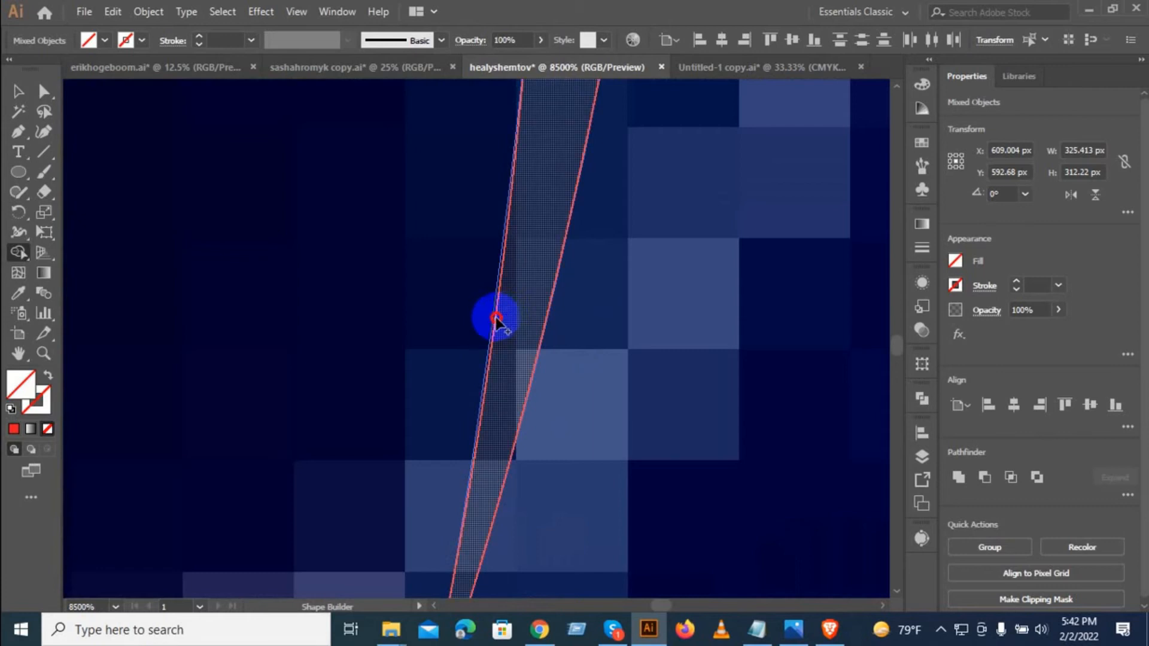
scroll(521, 317, down, 1)
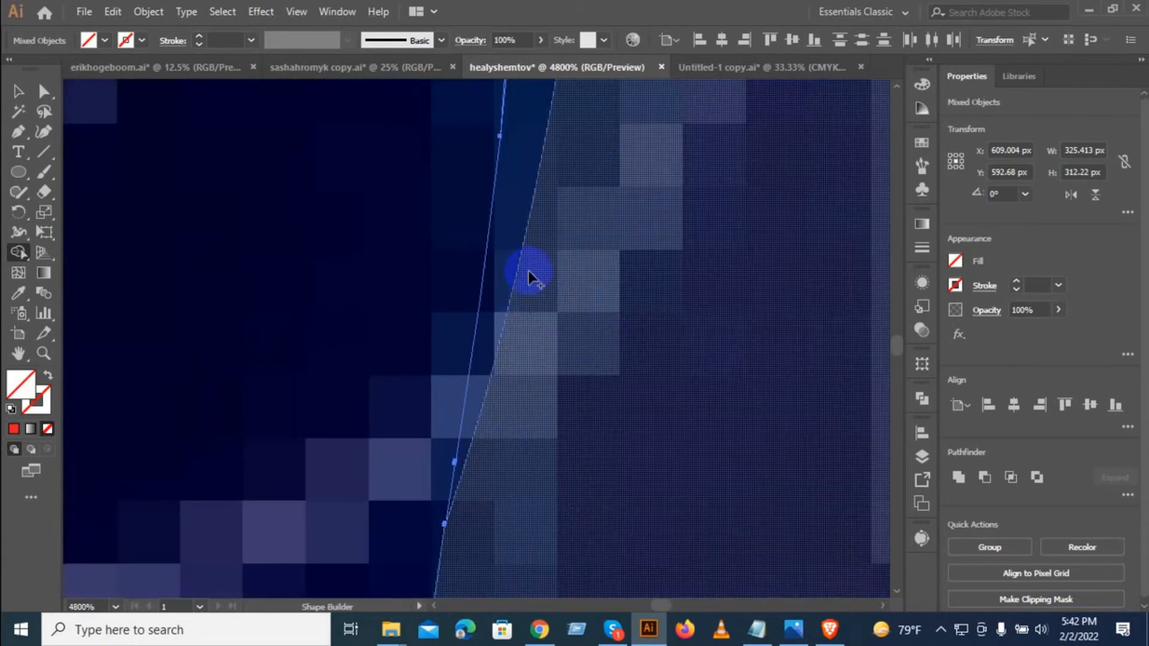
Step: Form the wide lower blue ribbon as one shape, including its outer section along the globe's left side
scroll(562, 311, down, 6)
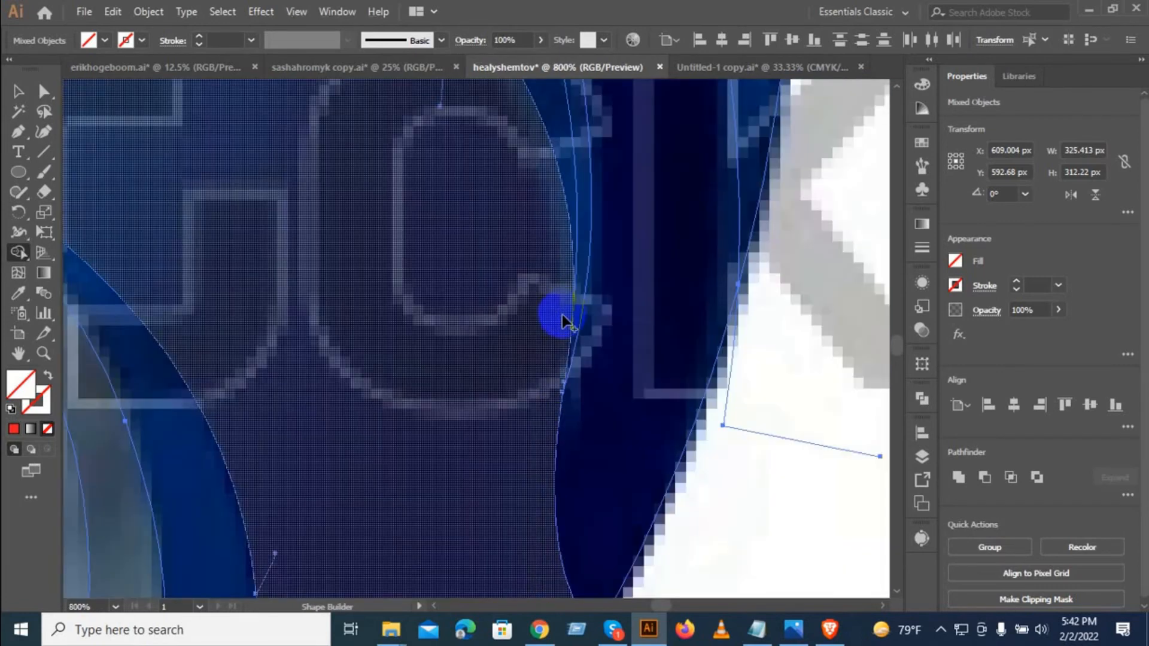
drag(487, 249, 586, 530)
drag(349, 301, 580, 480)
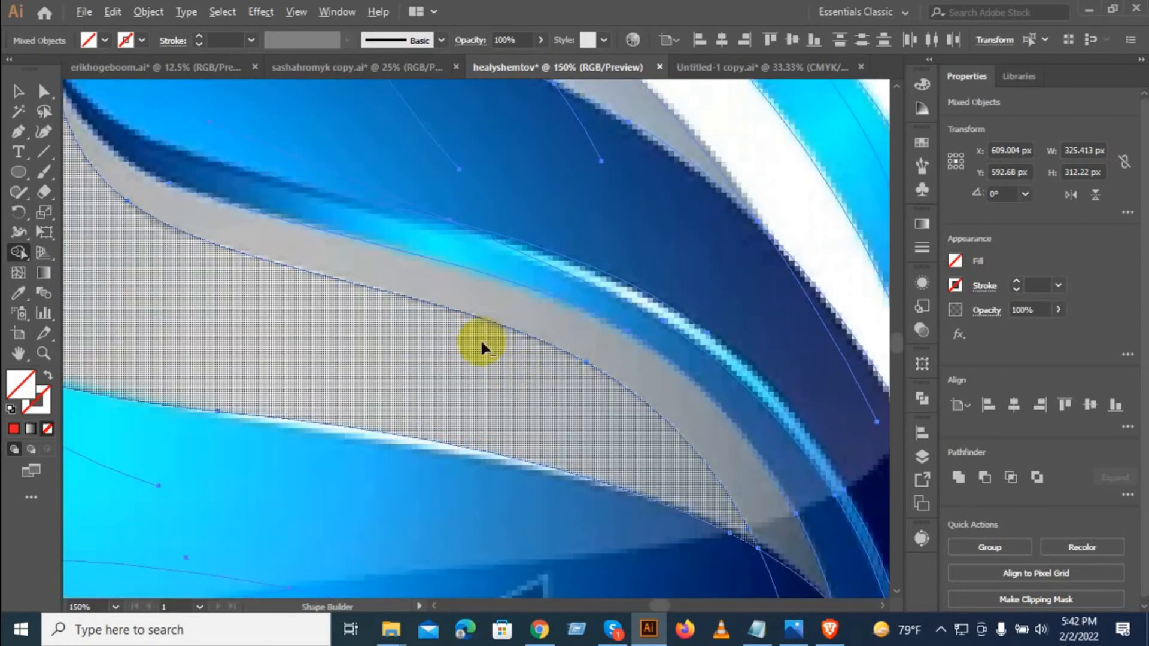
scroll(483, 339, down, 3)
drag(327, 248, 544, 409)
scroll(529, 311, up, 4)
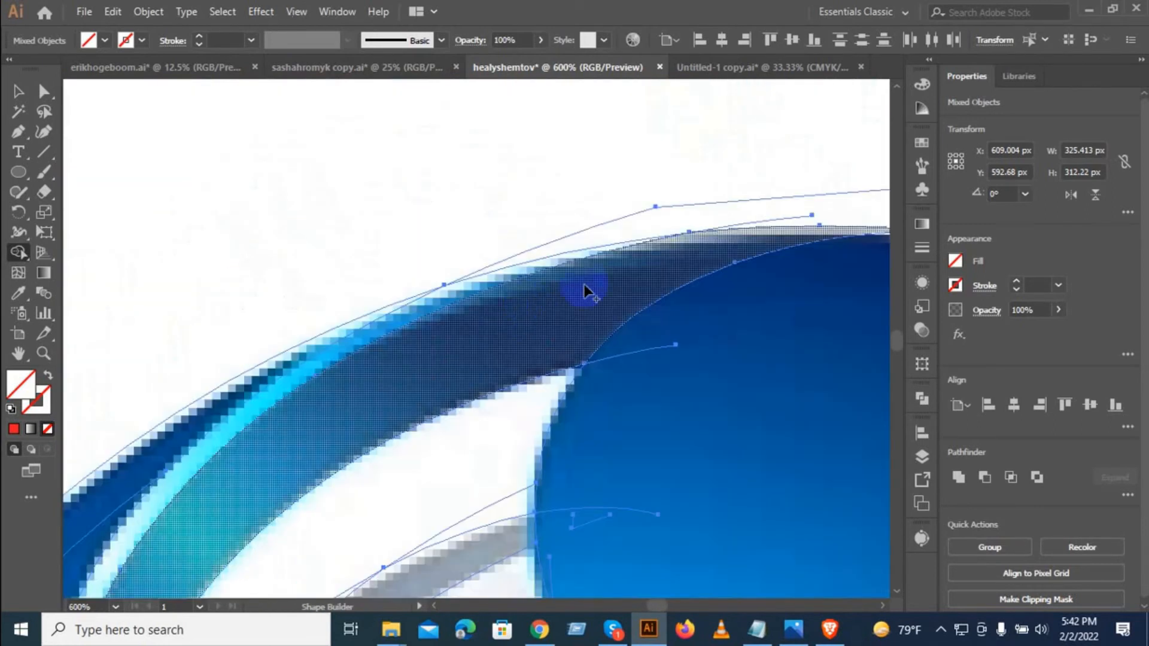
drag(275, 436, 680, 194)
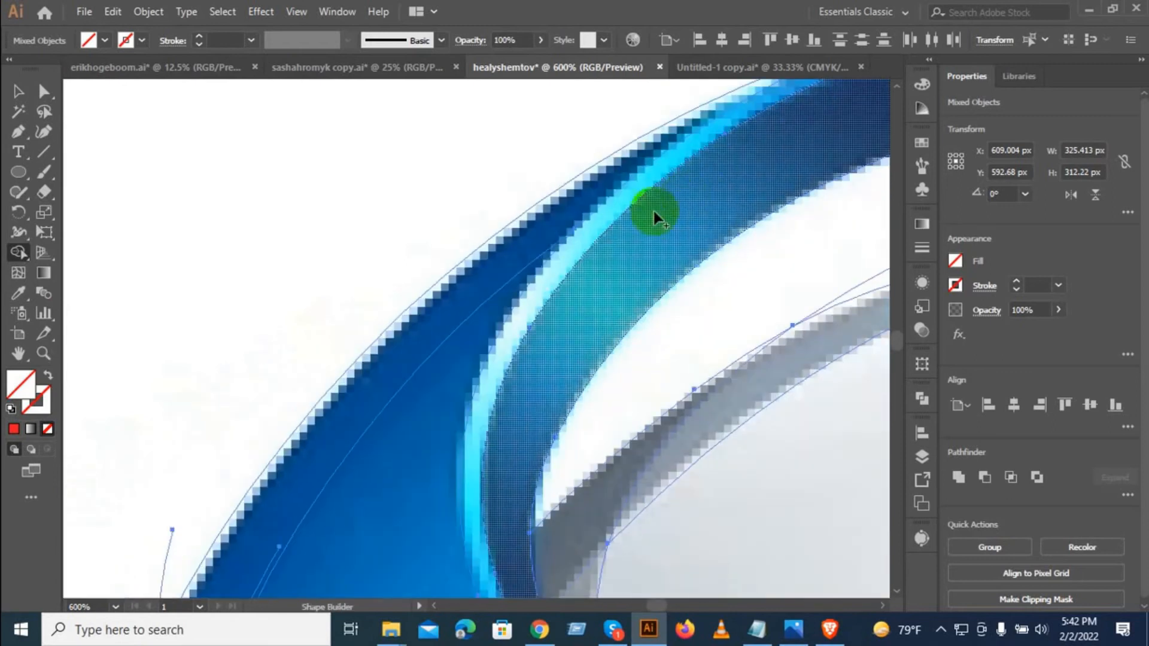
scroll(450, 318, down, 3)
drag(444, 411, 477, 327)
drag(435, 365, 414, 318)
scroll(402, 413, up, 2)
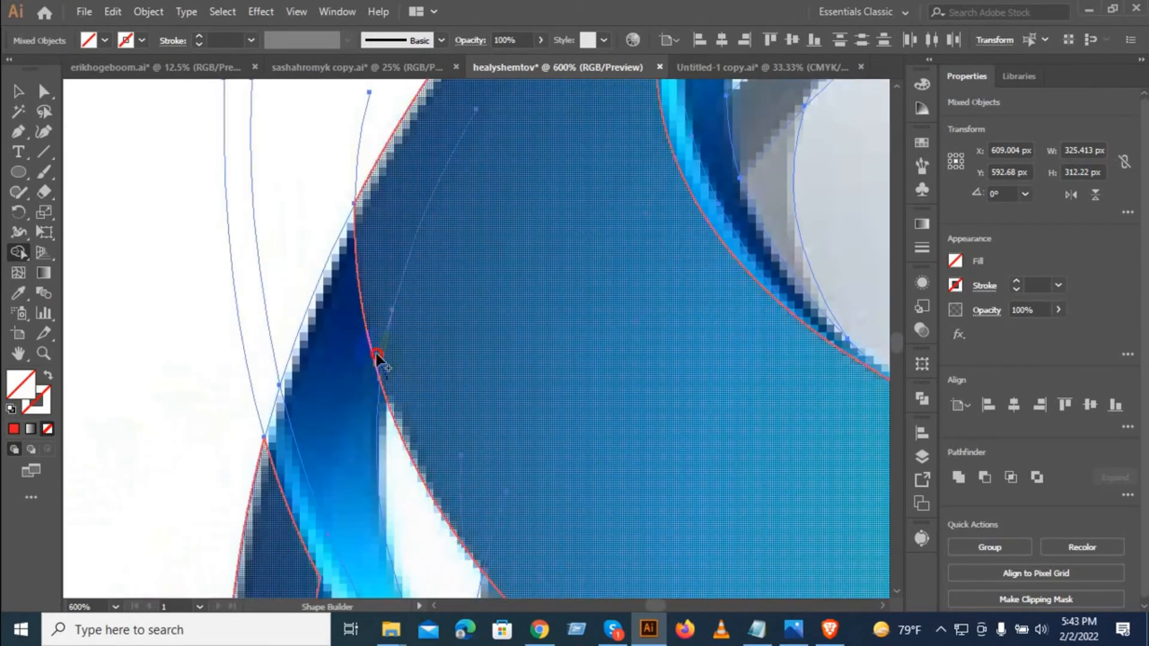
click(531, 503)
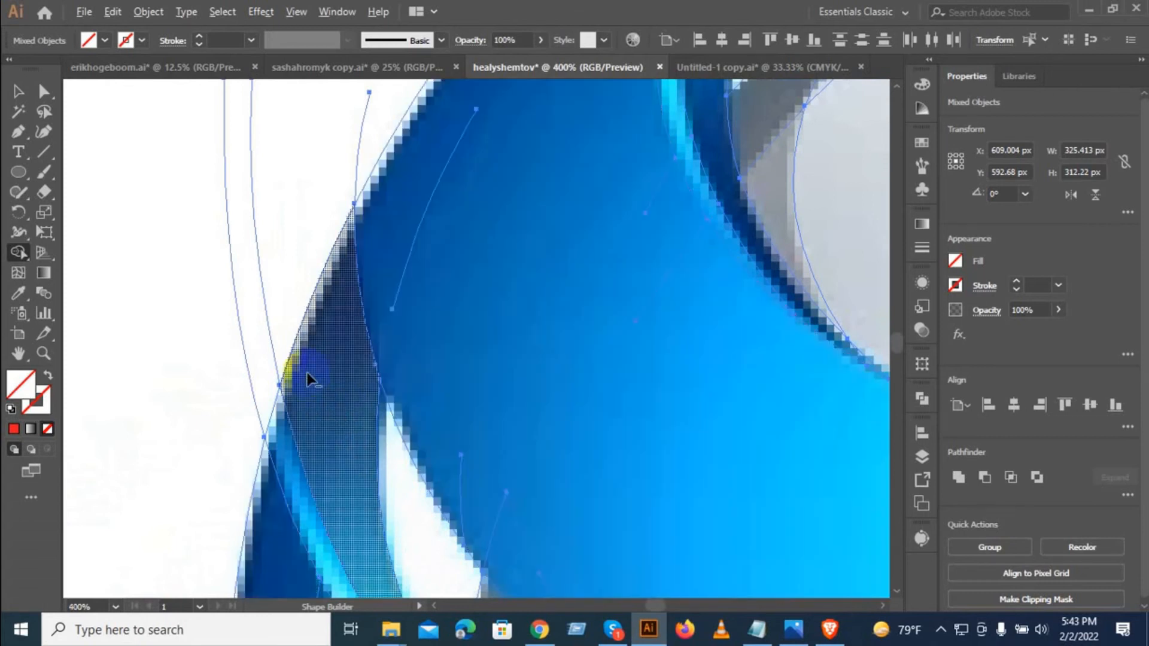
Step: Merge the thin sliver at the lower tip of the upper-left ring, along the upper edge of the wide blue ribbon
scroll(308, 378, down, 3)
scroll(437, 329, up, 4)
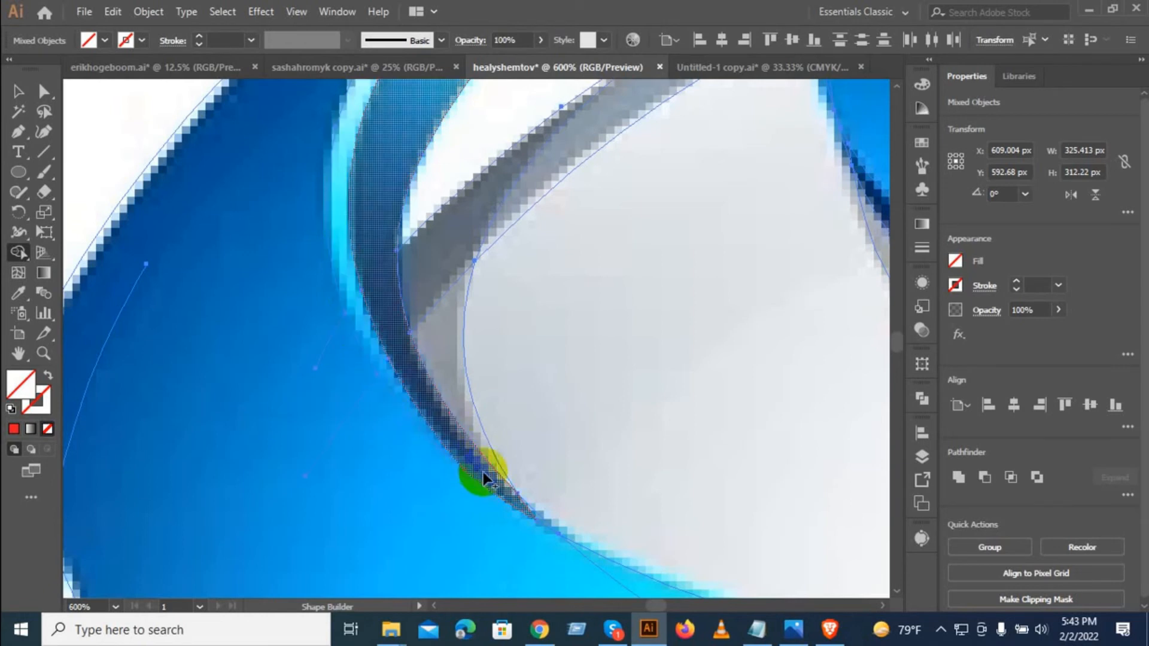
scroll(547, 519, up, 5)
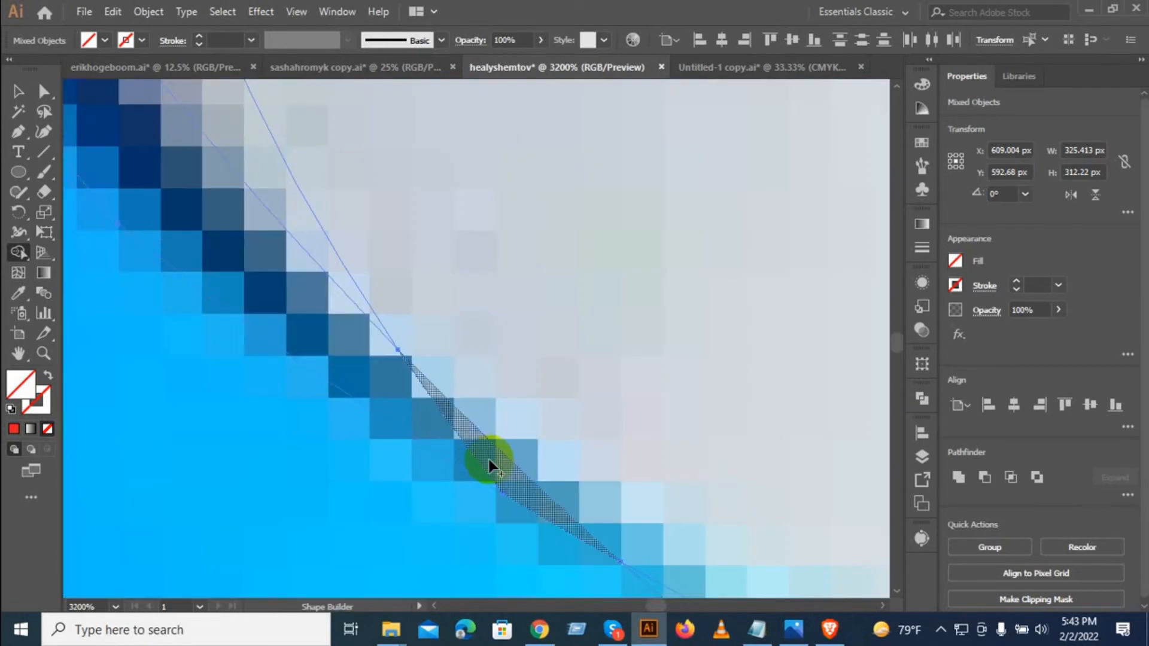
drag(494, 459, 453, 446)
scroll(377, 343, down, 5)
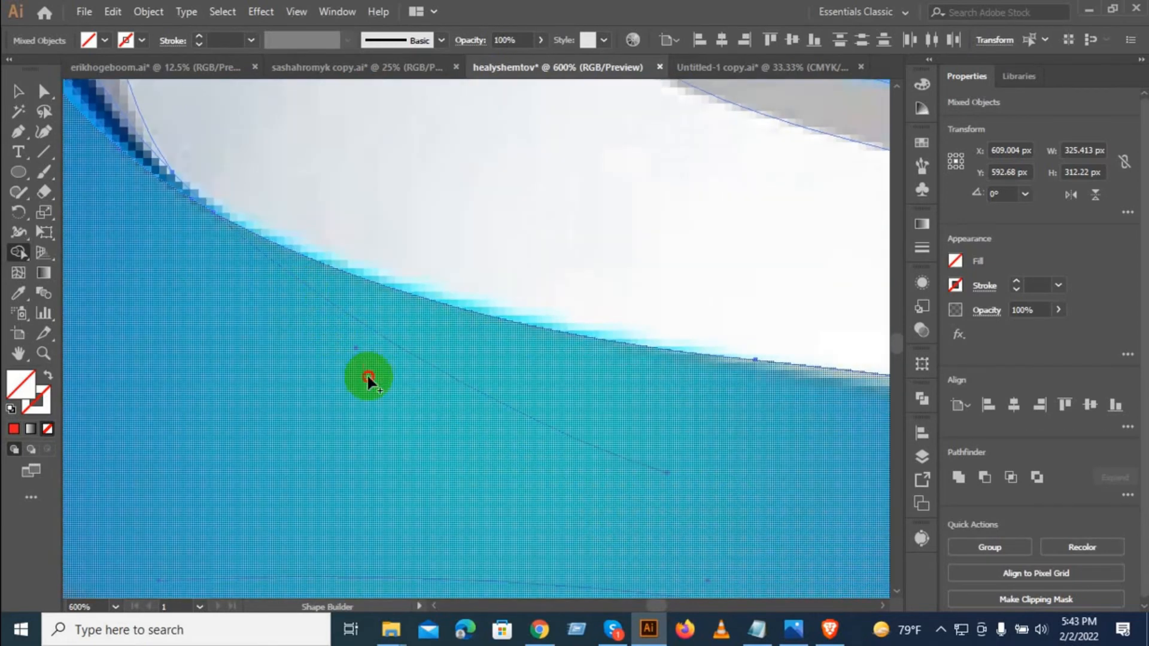
Step: Move all the traced globe shapes off the reference logo to the empty area on its left
scroll(449, 380, down, 7)
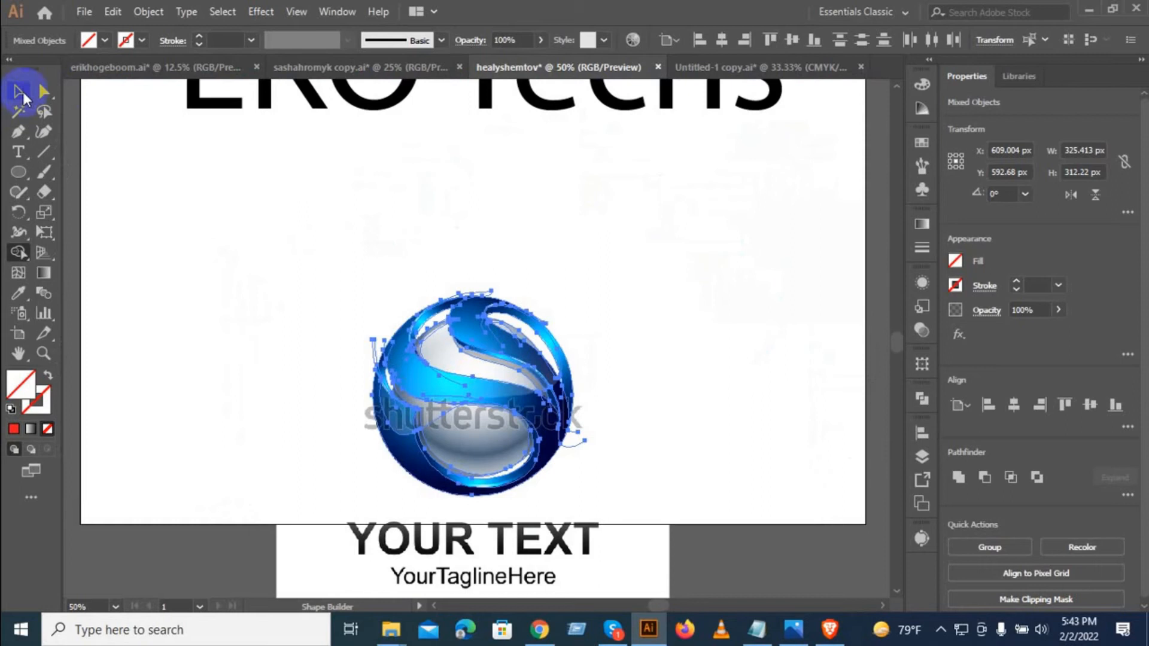
click(19, 91)
click(282, 269)
click(556, 436)
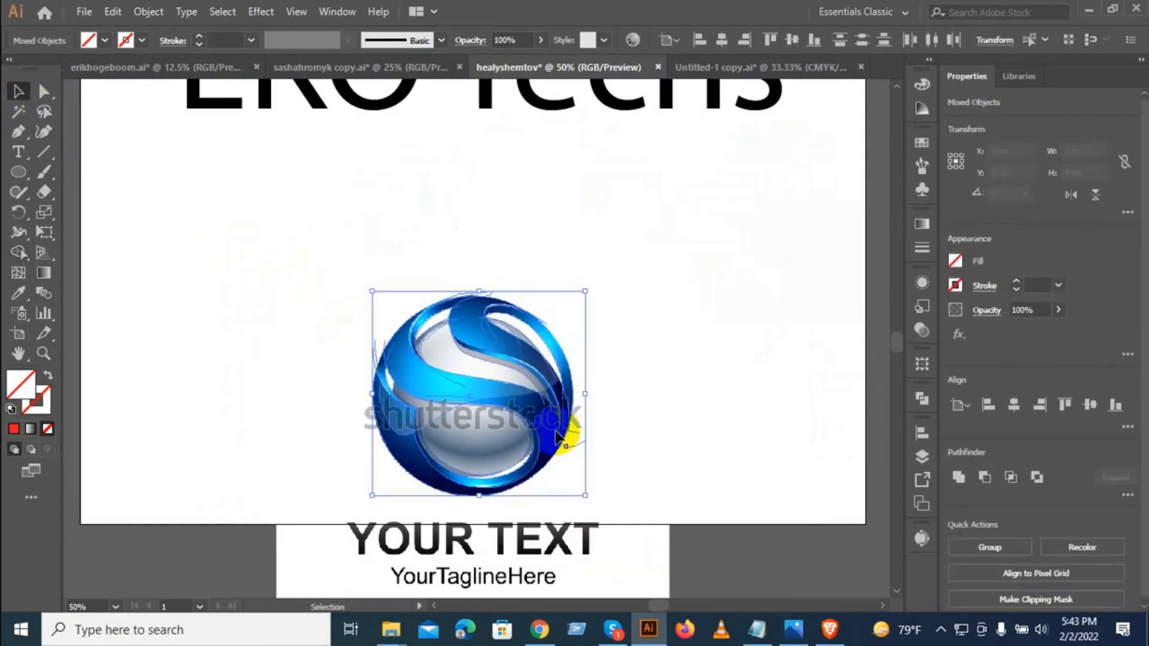
drag(324, 260, 556, 473)
drag(528, 431, 269, 393)
click(317, 466)
drag(310, 480, 414, 503)
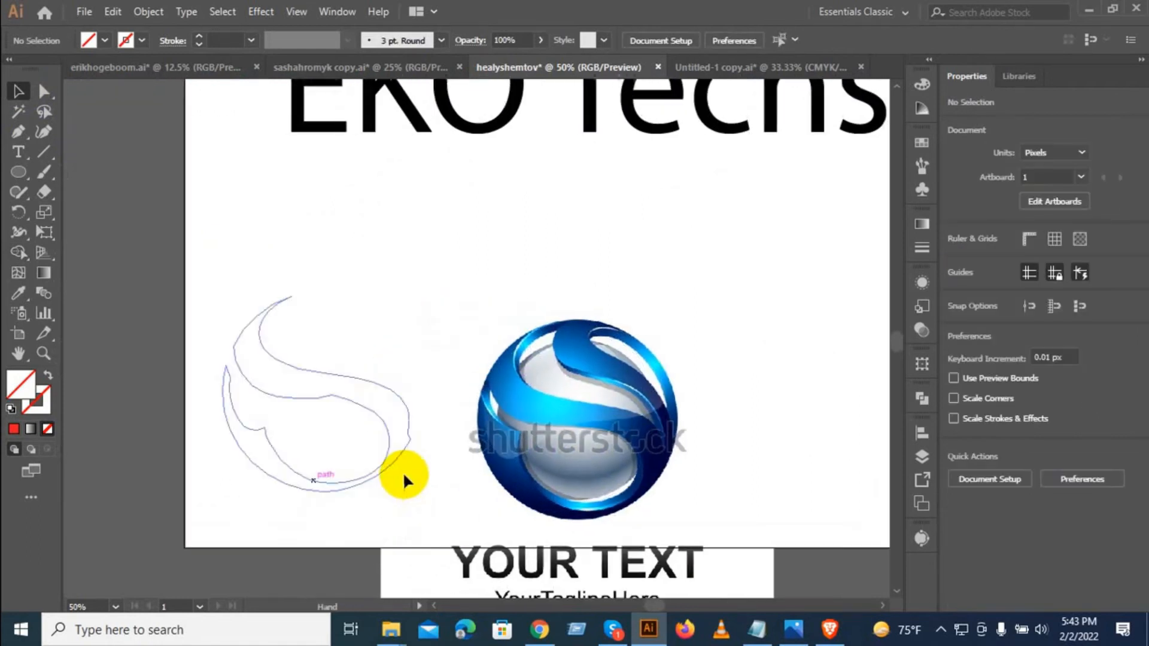
Step: Fill all the traced globe shapes with the bright cyan sampled from the reference logo's wide ribbon
drag(210, 262, 448, 512)
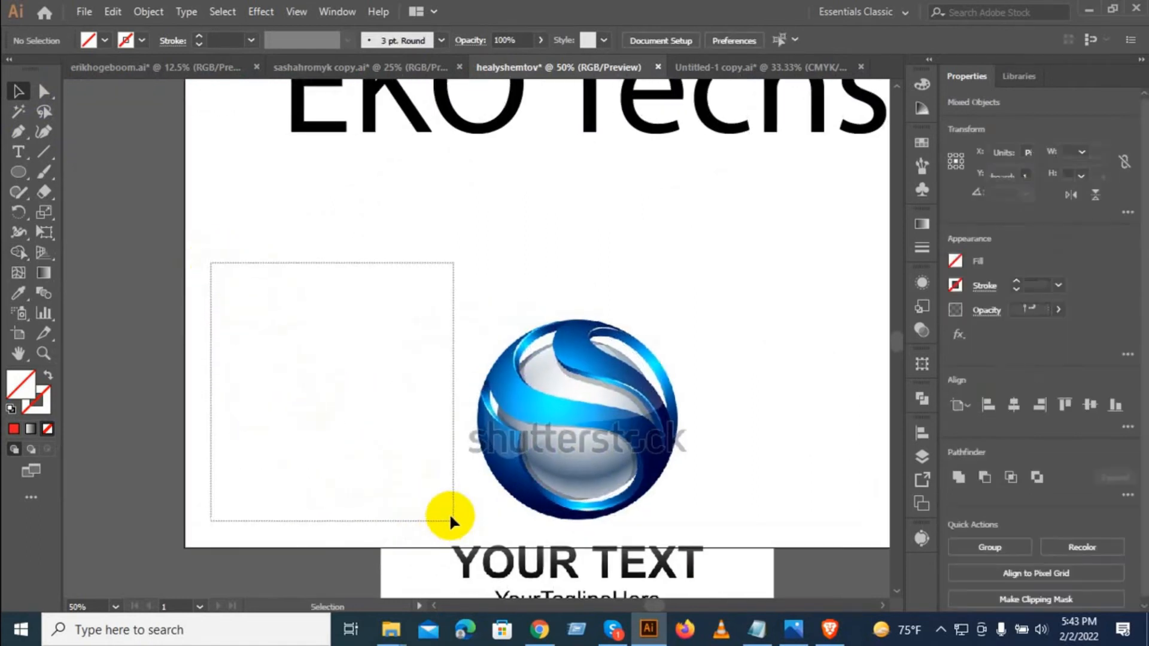
click(538, 397)
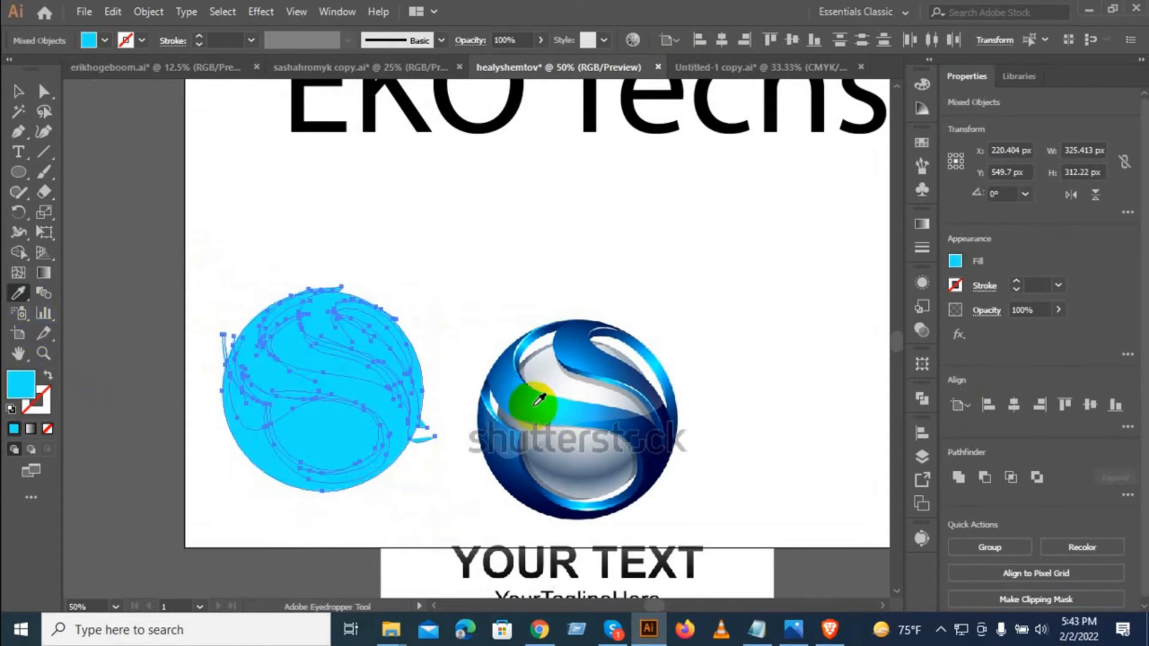
click(19, 91)
click(341, 349)
Step: Fill the traced lower oval with the light gray sampled from the reference logo's lower oval
click(345, 441)
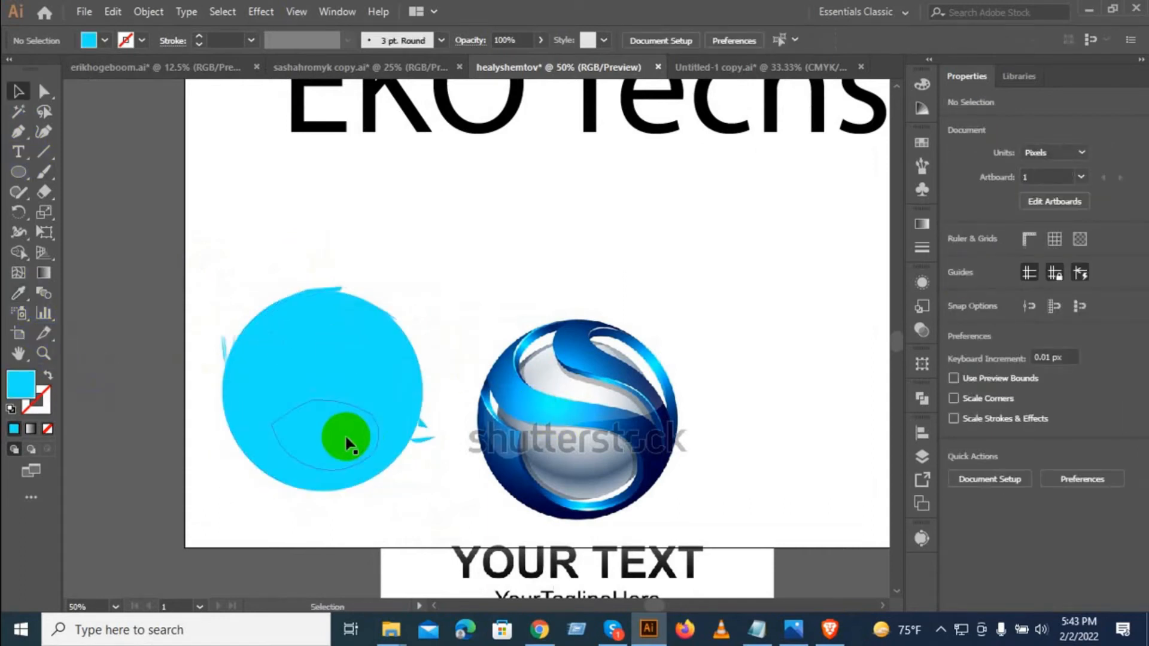
scroll(344, 441, up, 1)
click(19, 292)
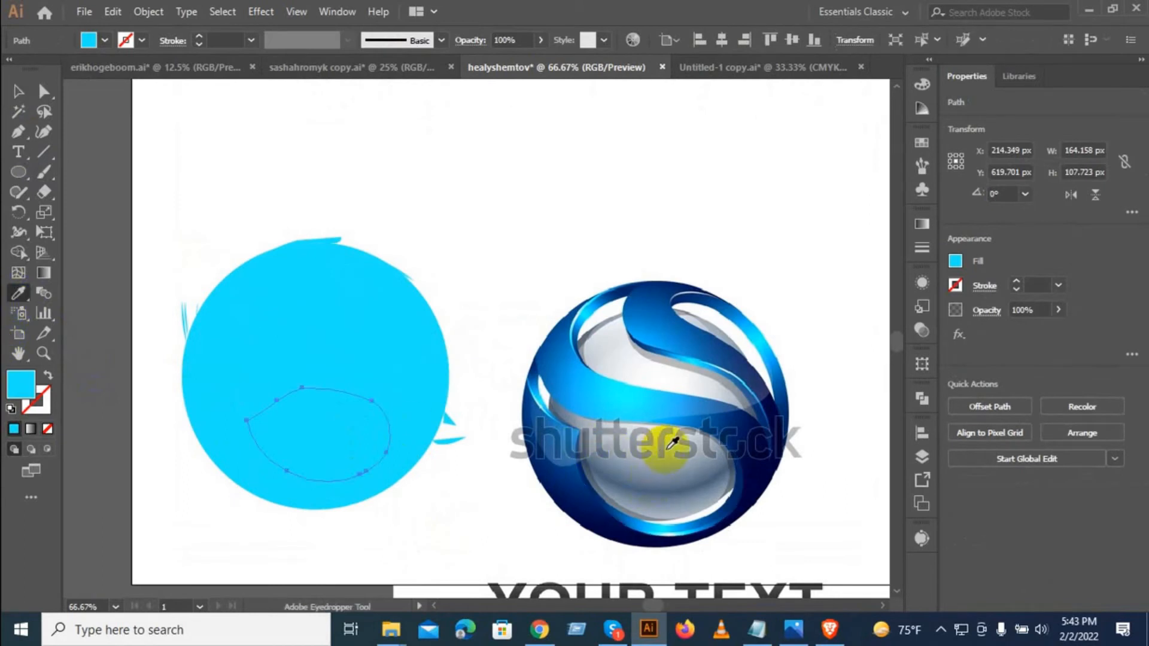
click(670, 444)
Step: Fill the traced wide ribbon with the dark navy sampled from the dark end of the reference logo's wide ribbon
click(15, 89)
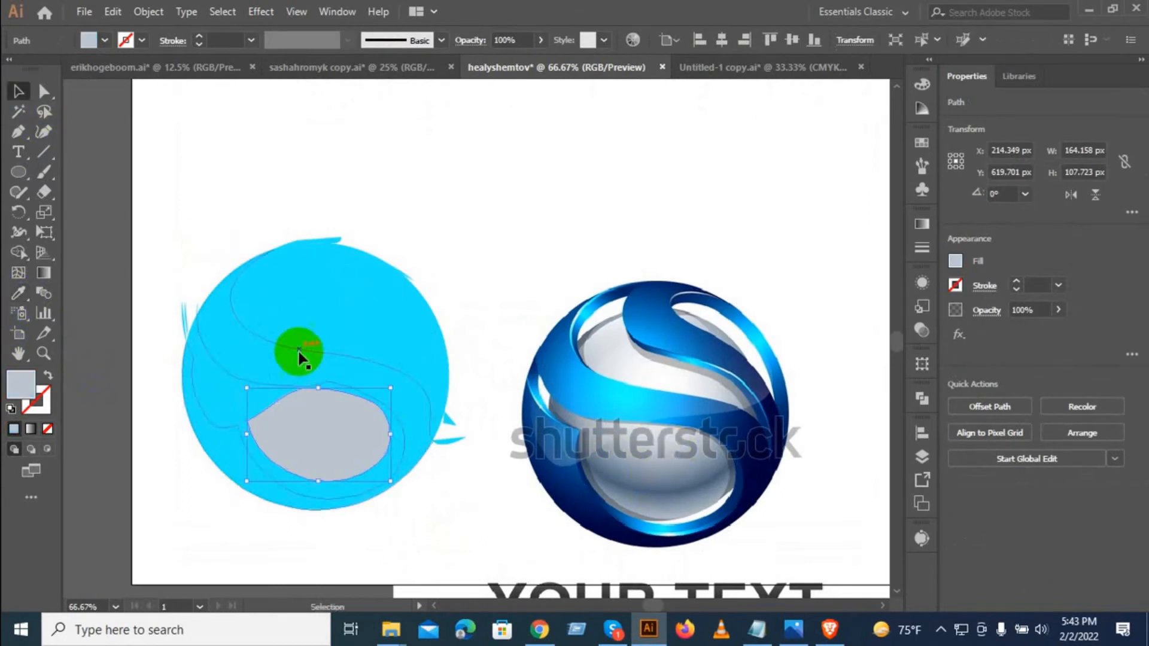
click(305, 358)
click(25, 299)
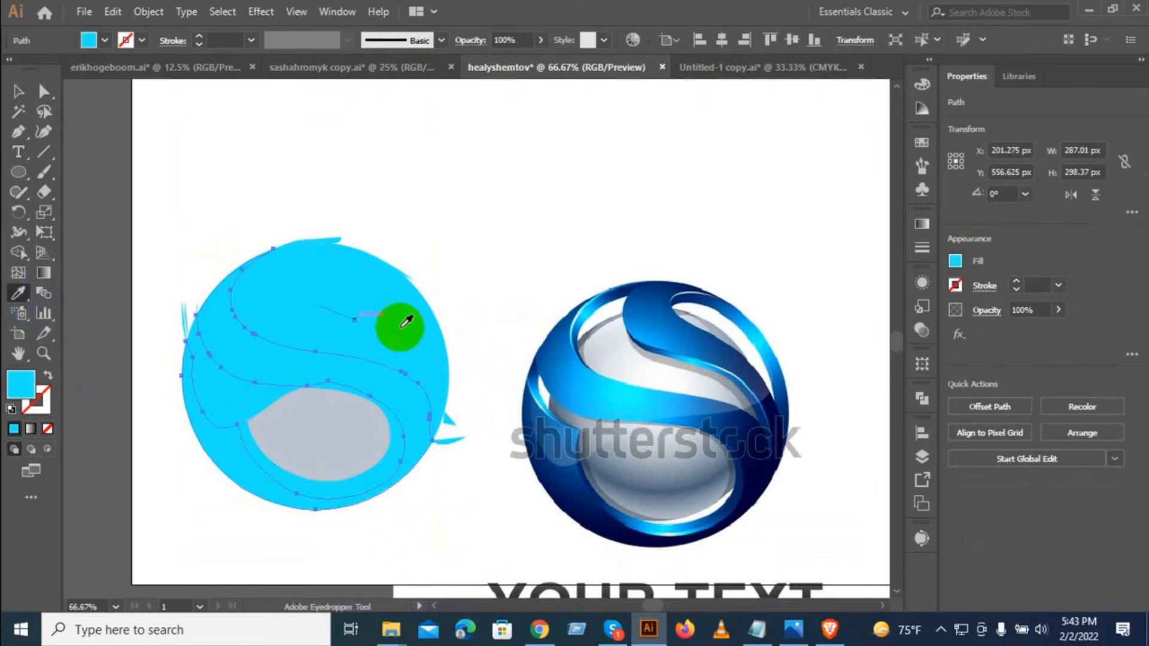
click(622, 397)
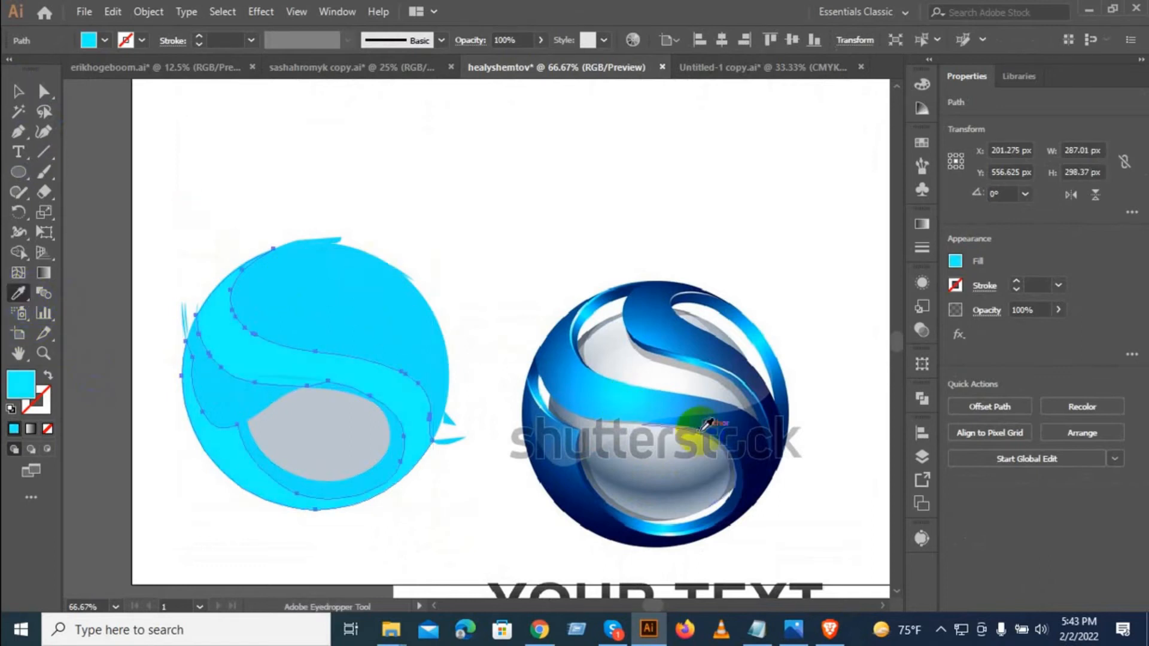
click(737, 417)
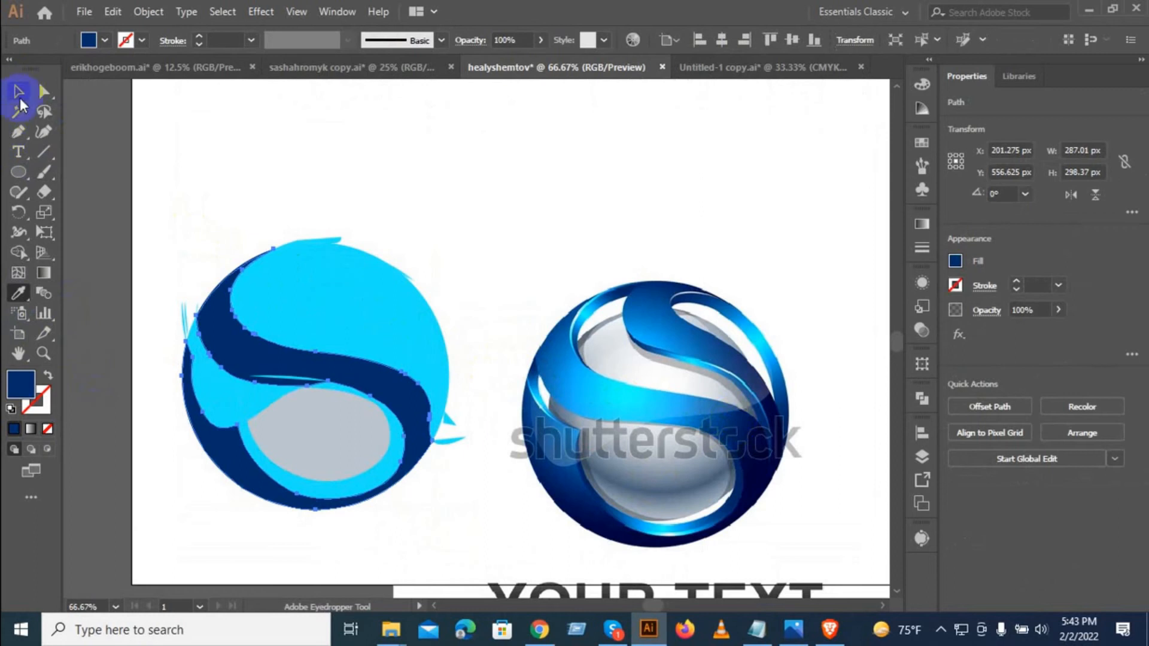
click(19, 95)
click(649, 319)
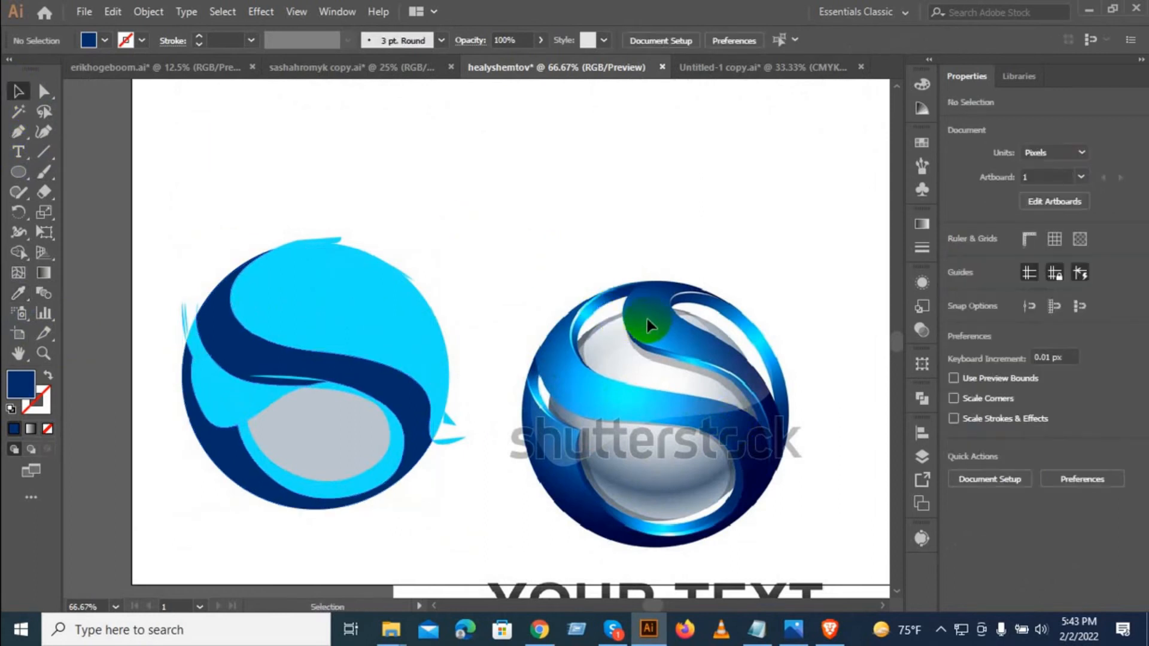
Step: Fill the traced upper S-shaped ribbon with the dark navy sampled from the traced wide ribbon
click(311, 293)
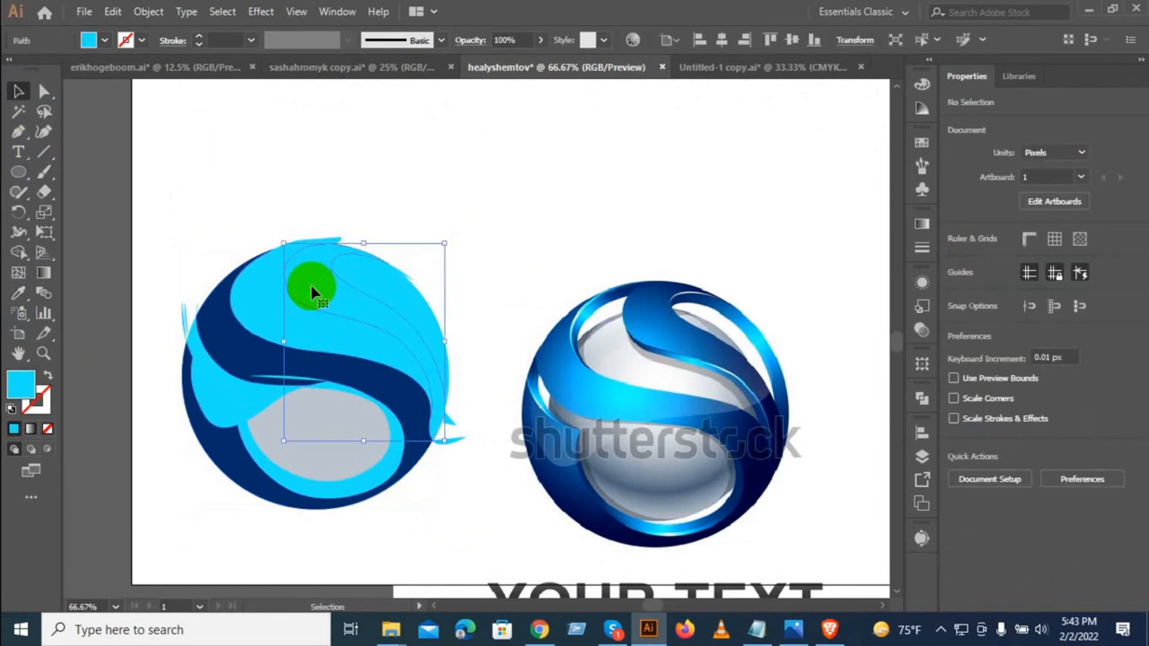
click(18, 293)
click(232, 337)
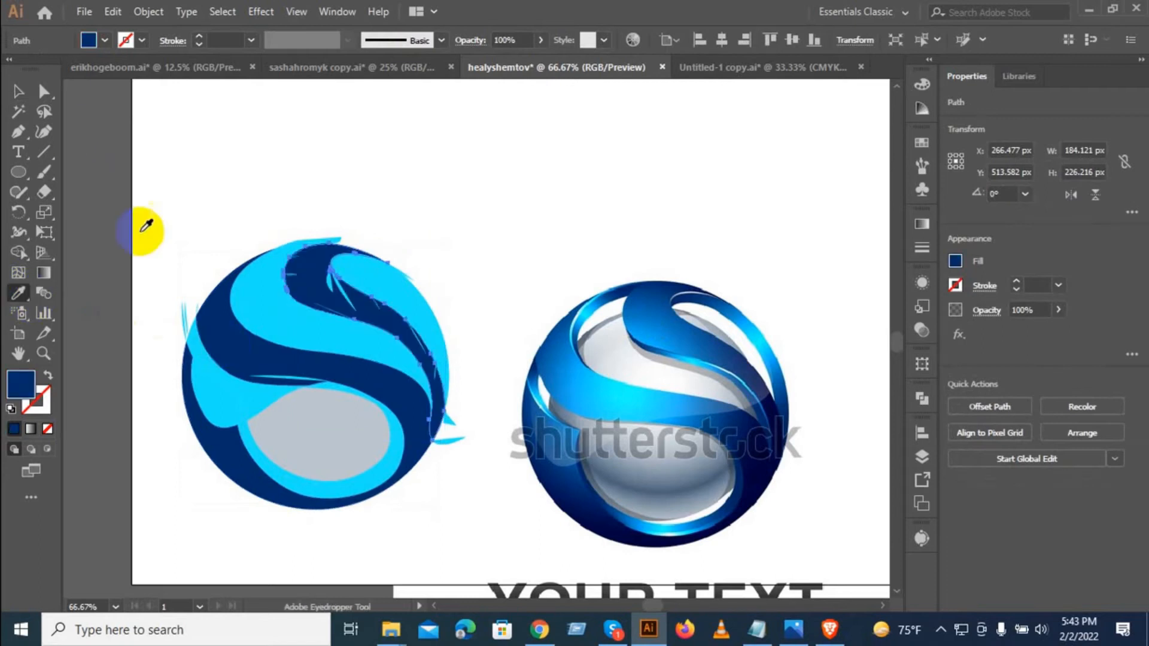
click(19, 91)
click(167, 136)
Step: Fill the crescent opening inside the traced upper-right ring with the white sampled from the same opening in the reference logo
scroll(361, 305, up, 3)
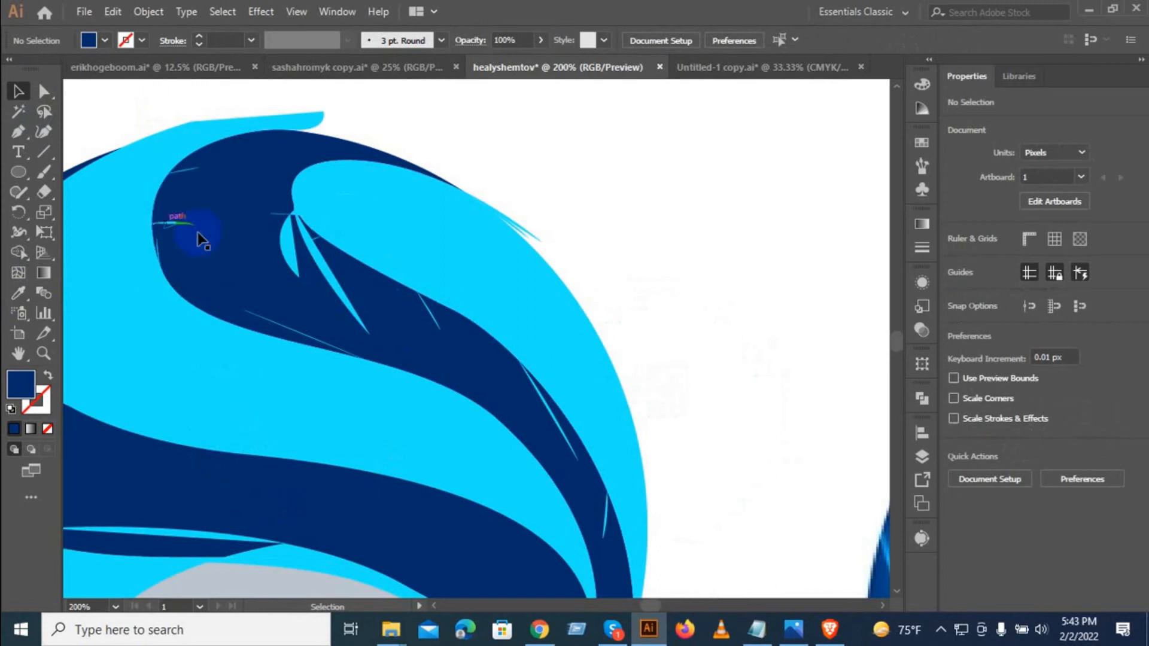
scroll(379, 294, down, 3)
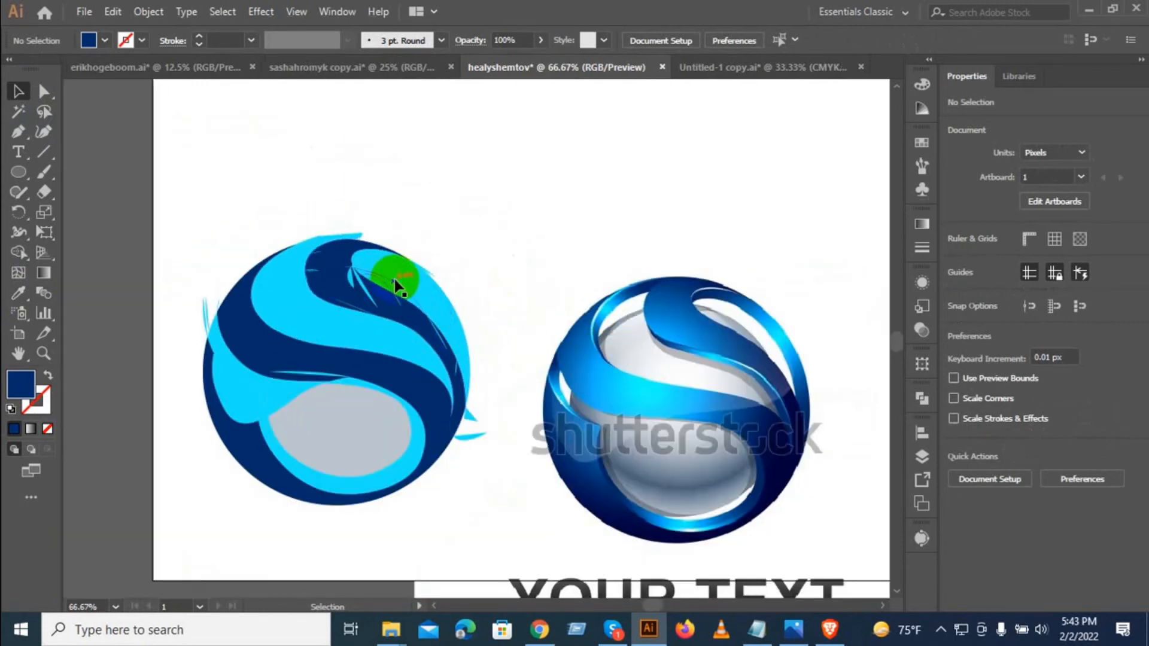
scroll(440, 311, up, 1)
click(440, 311)
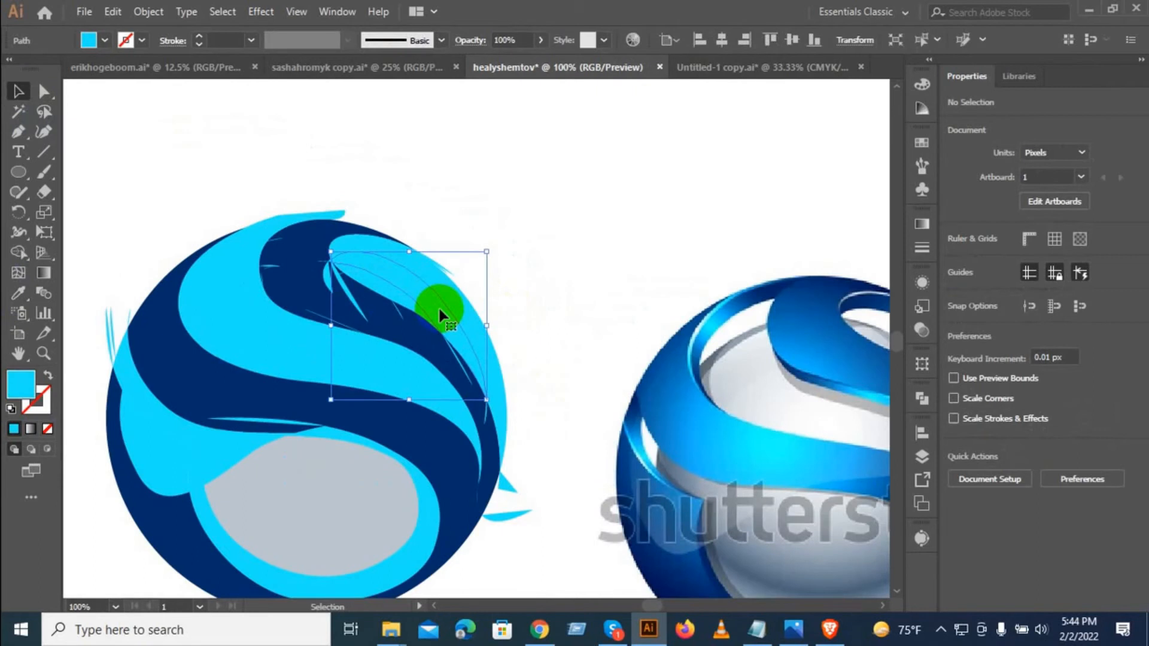
click(23, 297)
scroll(706, 371, right, 3)
click(788, 337)
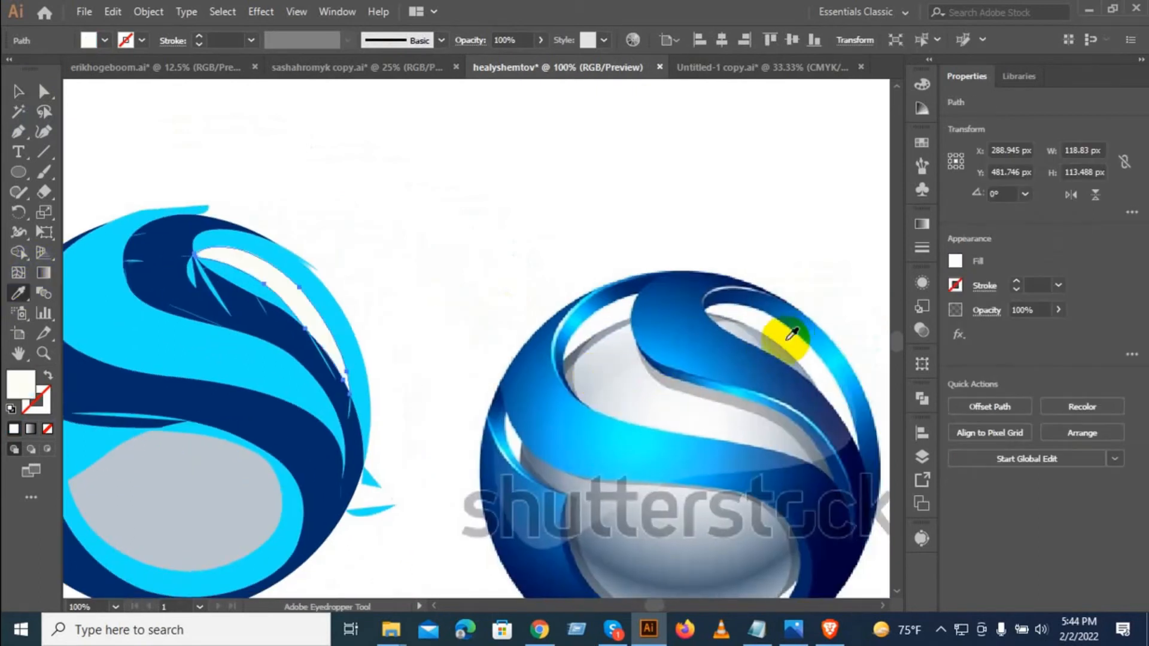
click(18, 94)
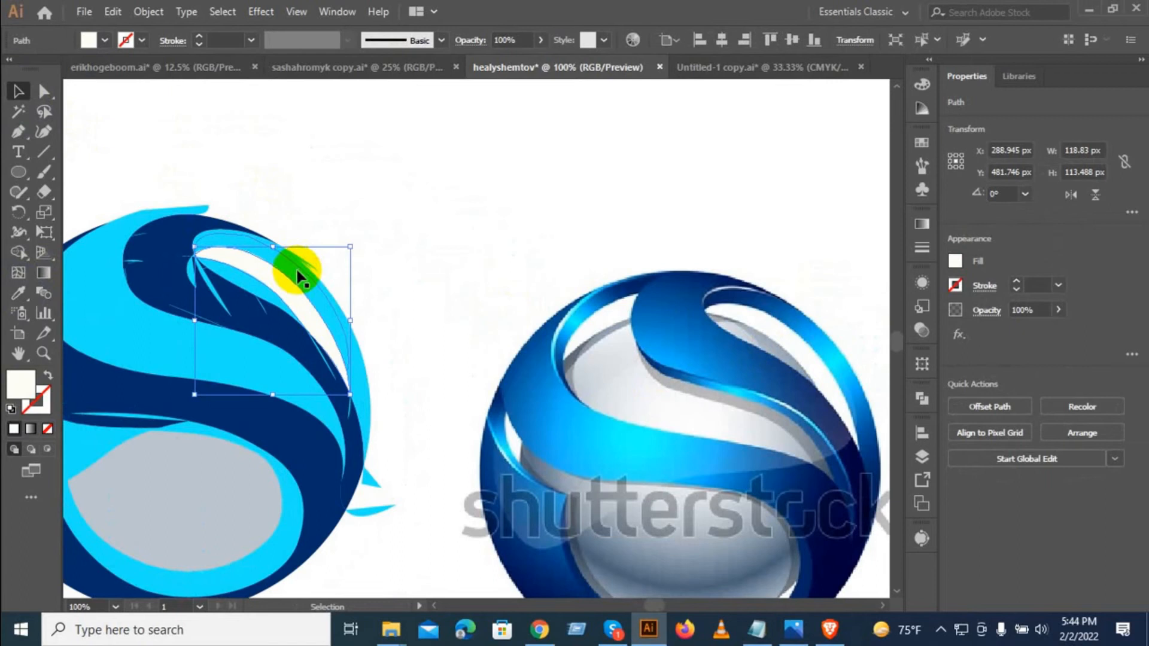
Step: Fill the traced upper-right ring and the strip continuing down its outer edge with the bright blue sampled from the reference ring
click(299, 275)
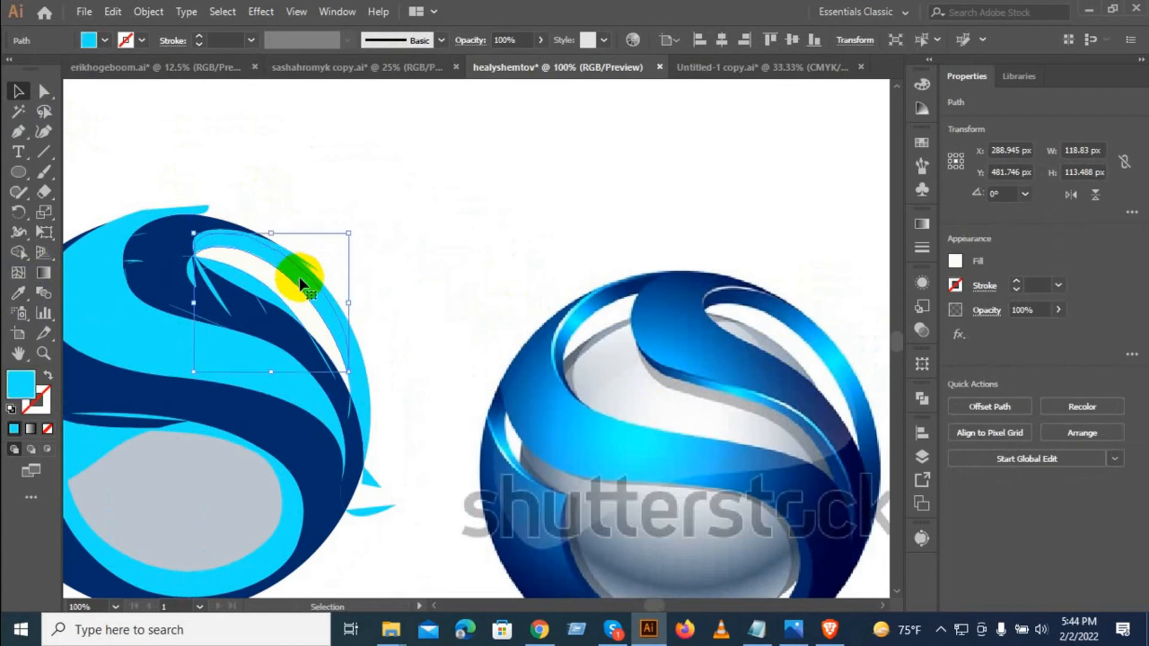
click(18, 291)
click(820, 332)
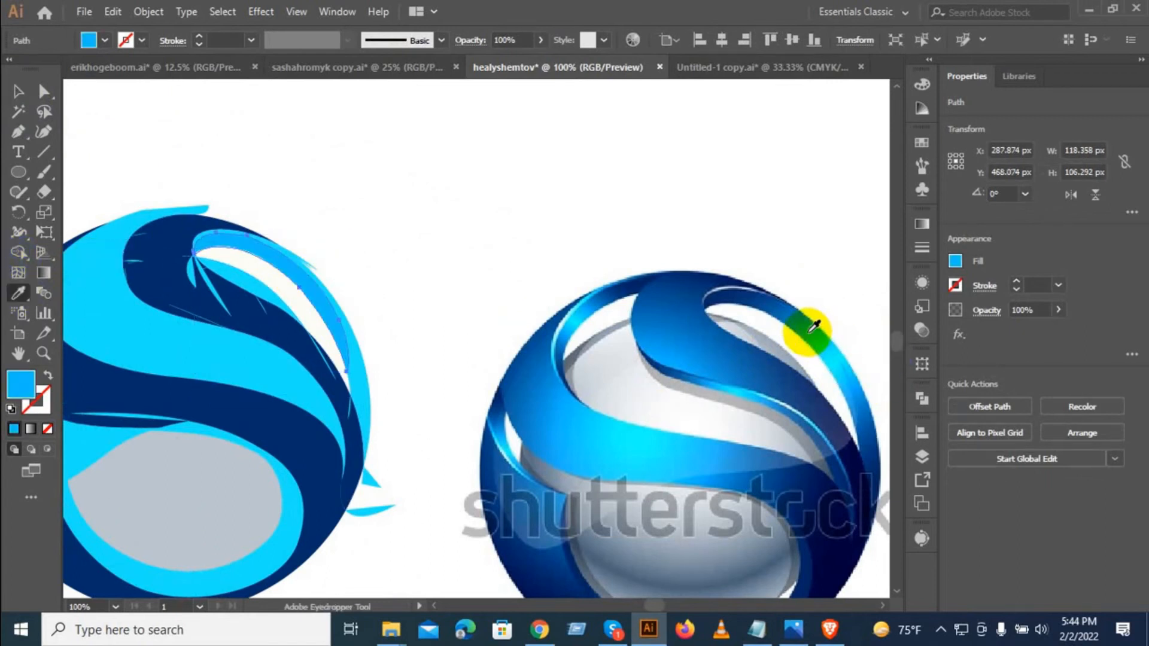
click(16, 93)
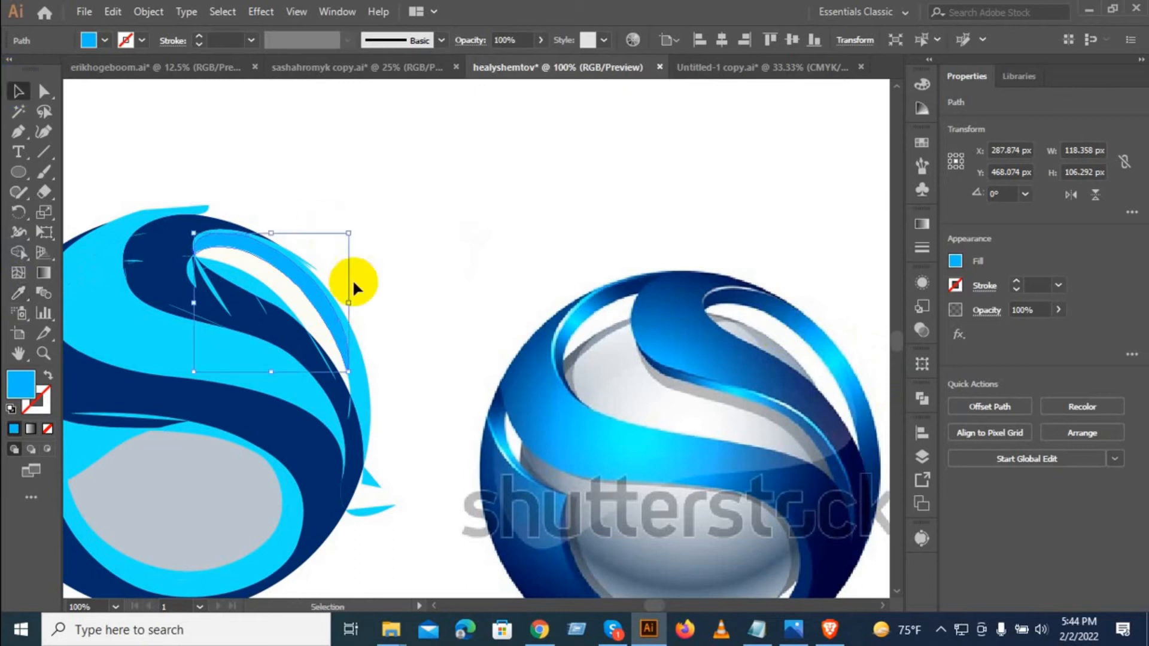
click(361, 383)
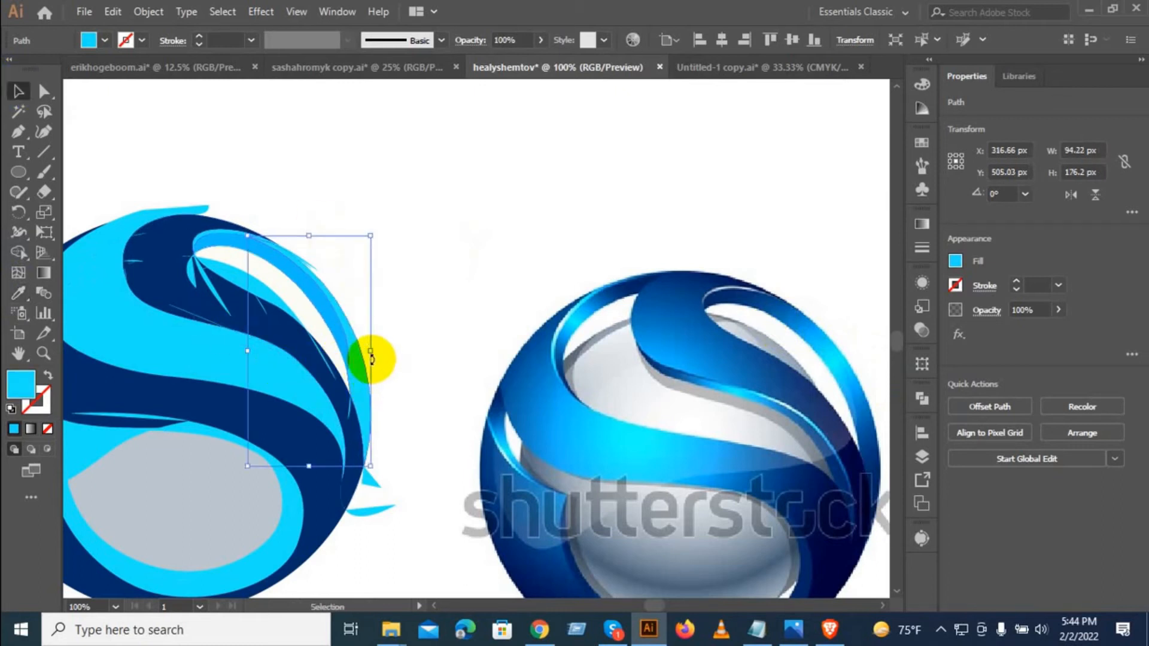
click(18, 293)
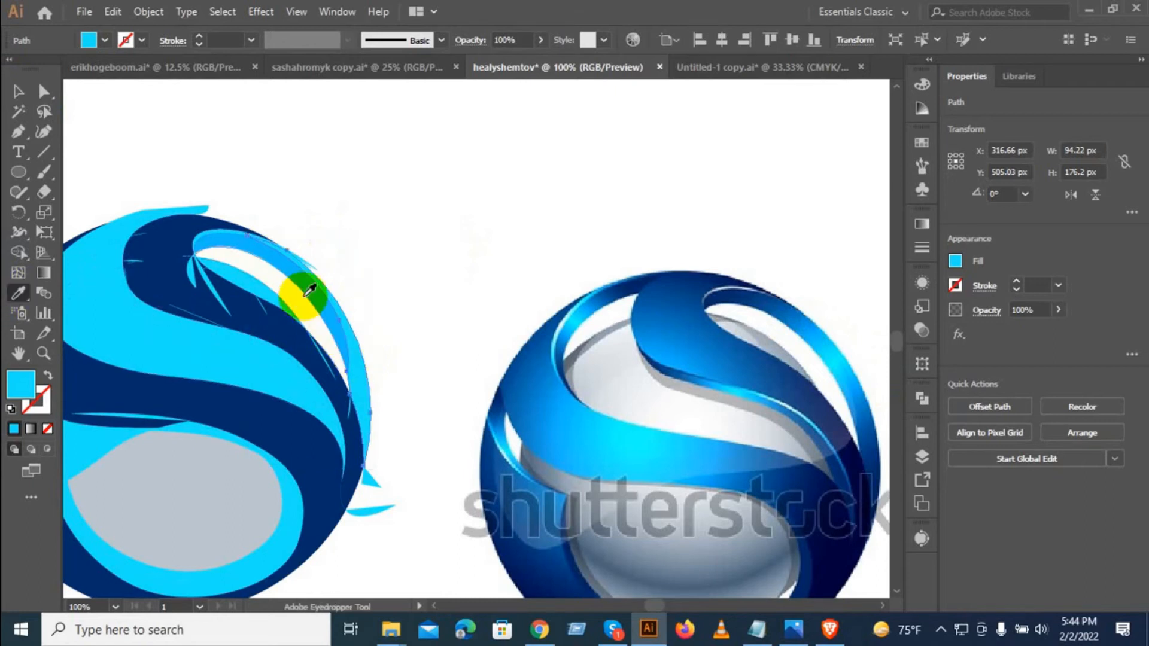
click(312, 295)
click(20, 93)
click(212, 156)
Step: Fill the traced region between the two ribbons with the pale gray sampled from the reference logo's upper inner area
key(space)
drag(377, 246, 397, 256)
click(252, 256)
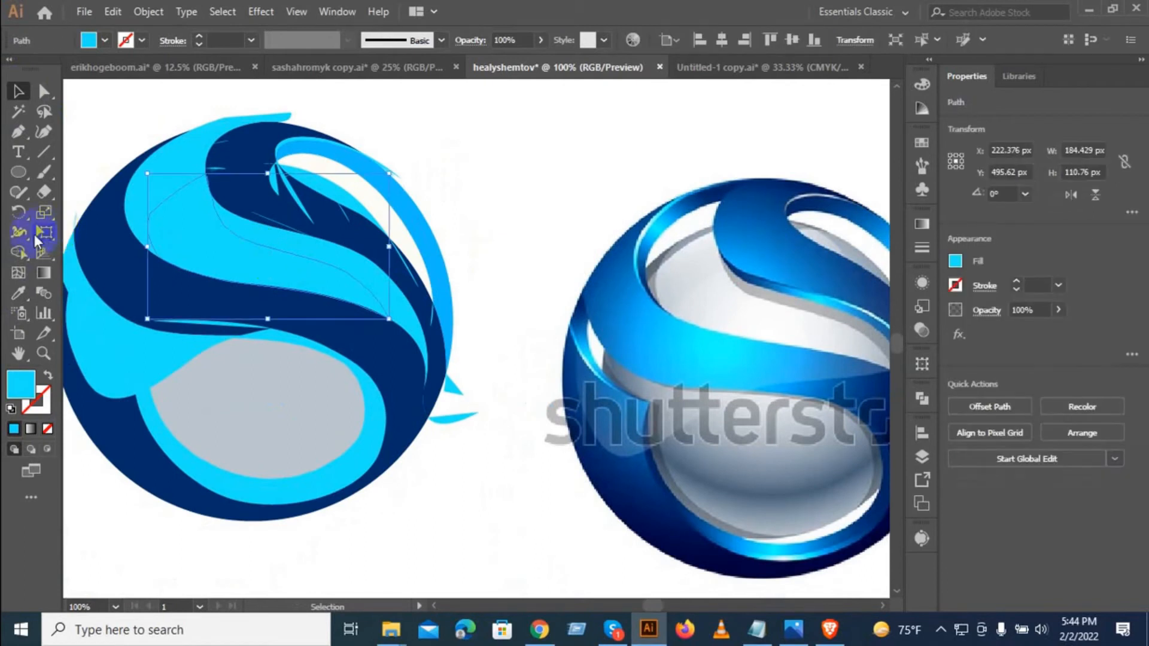
click(18, 293)
click(709, 317)
click(18, 91)
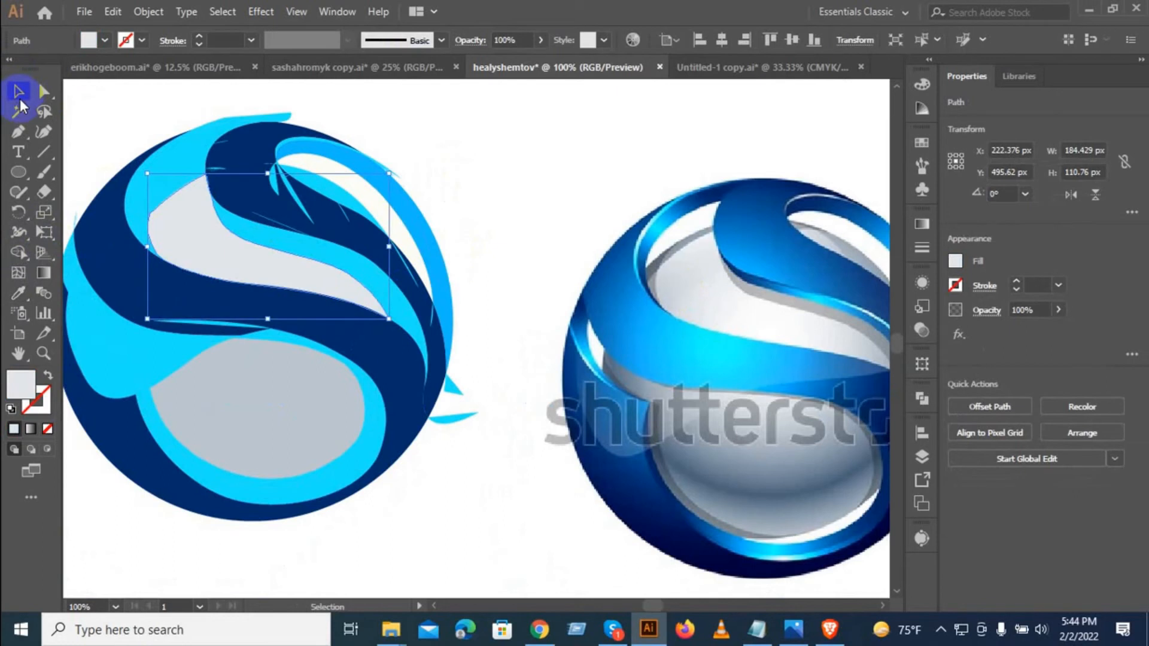
Step: Fill the upper-left ring's opening with white and the ring itself with medium blue, both sampled from the reference logo
click(149, 190)
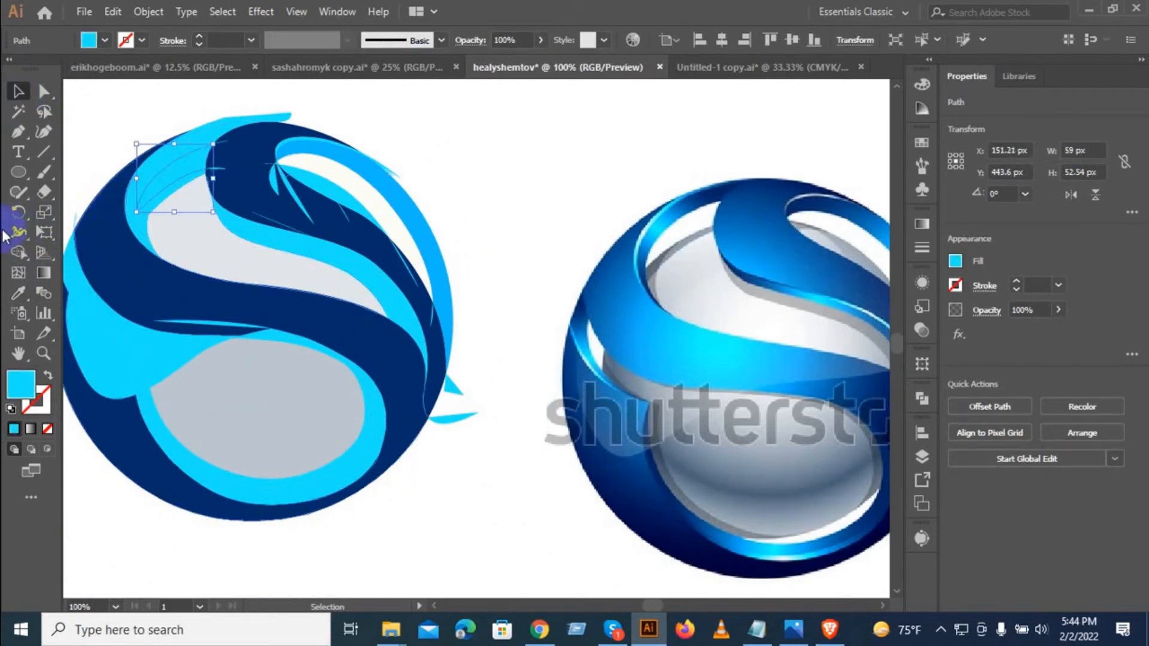
click(18, 292)
click(697, 238)
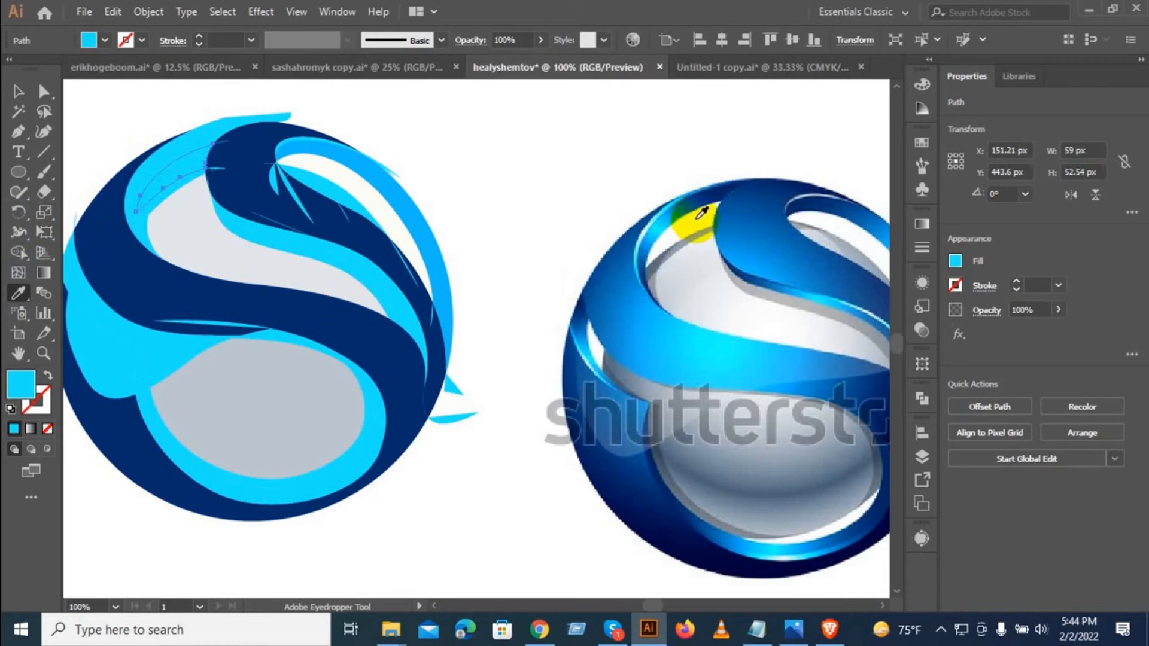
click(13, 87)
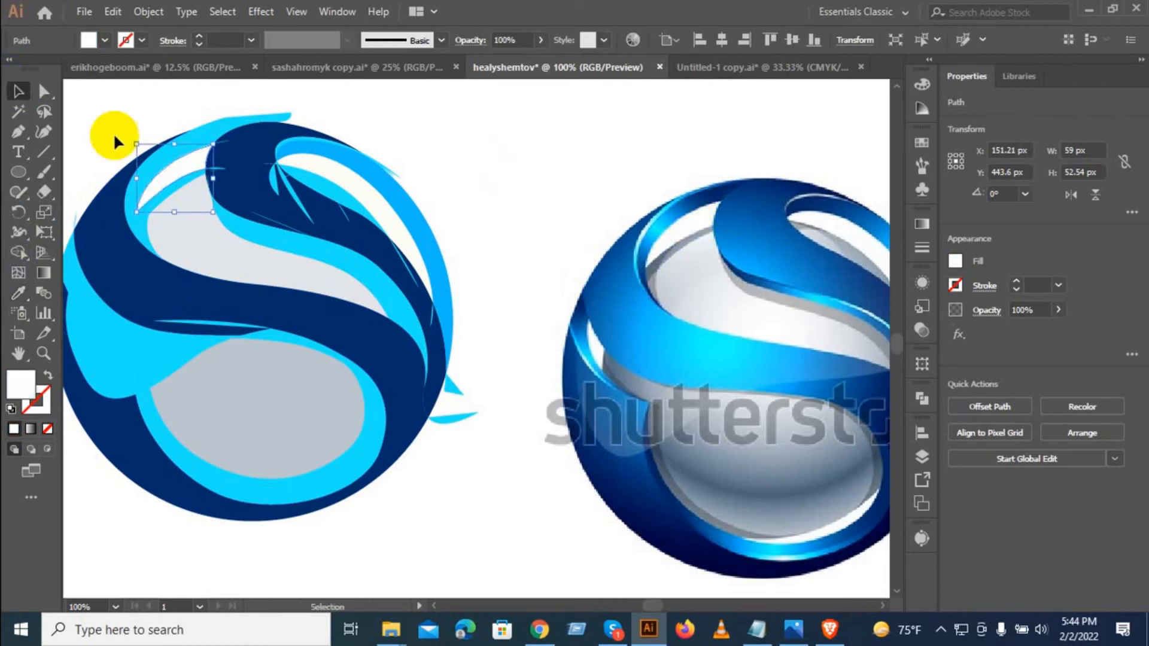
click(166, 158)
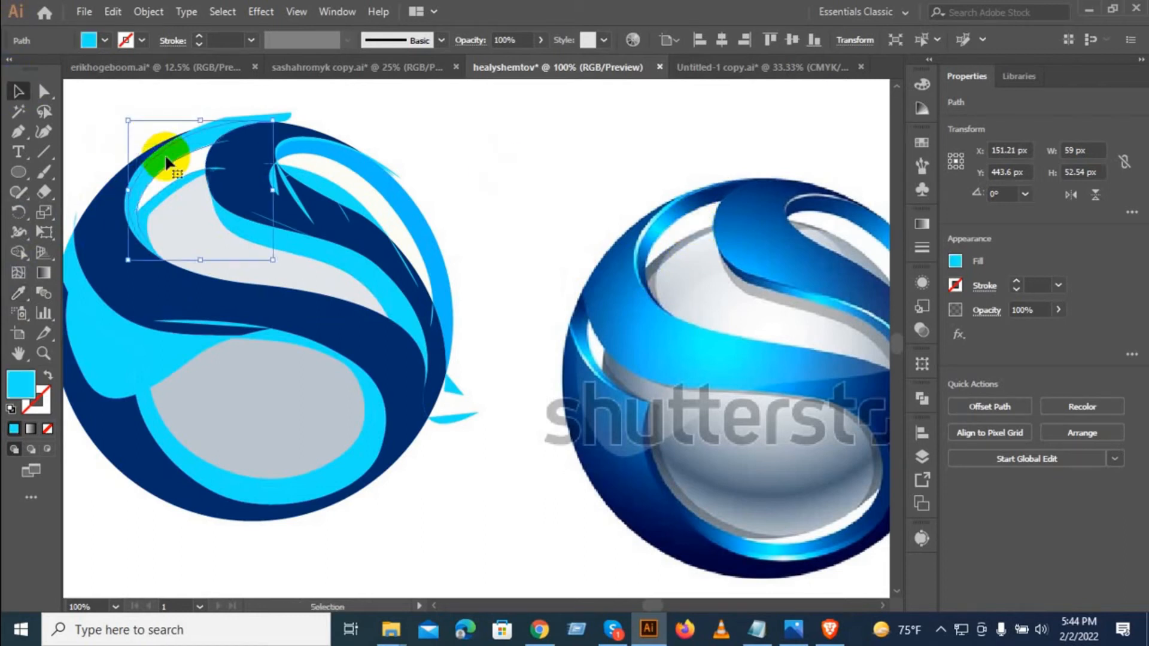
click(19, 293)
click(672, 205)
click(19, 97)
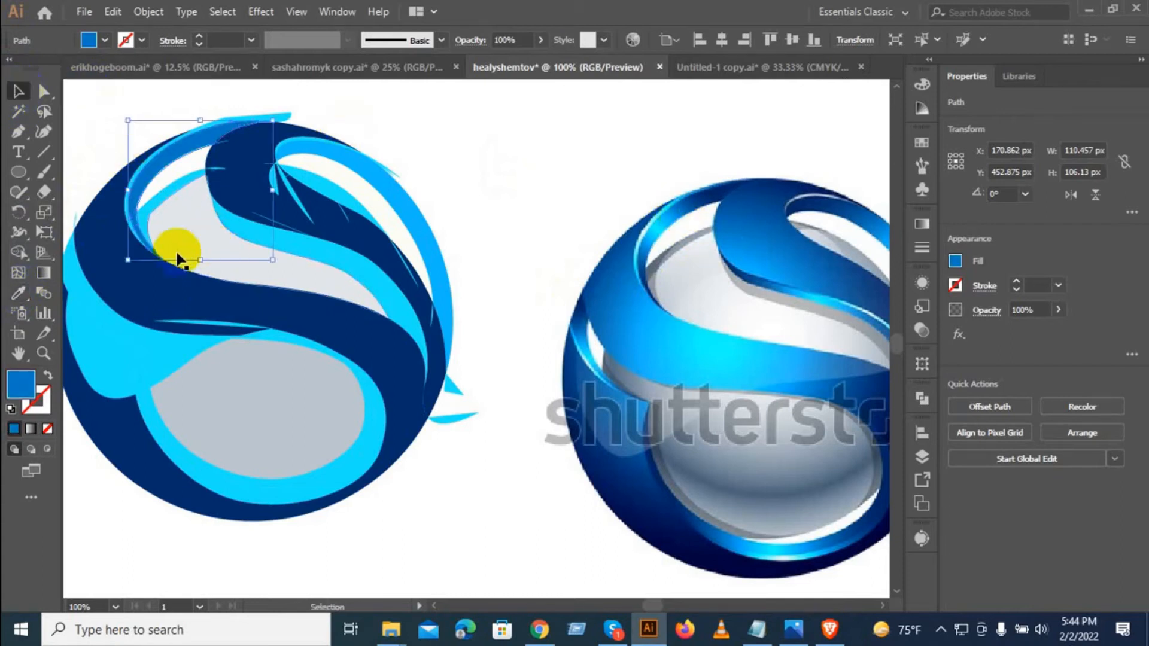
Step: Fill the two shadow strips along the upper-left edge of the pale gray region with the gray sampled from the reference shadow
click(147, 227)
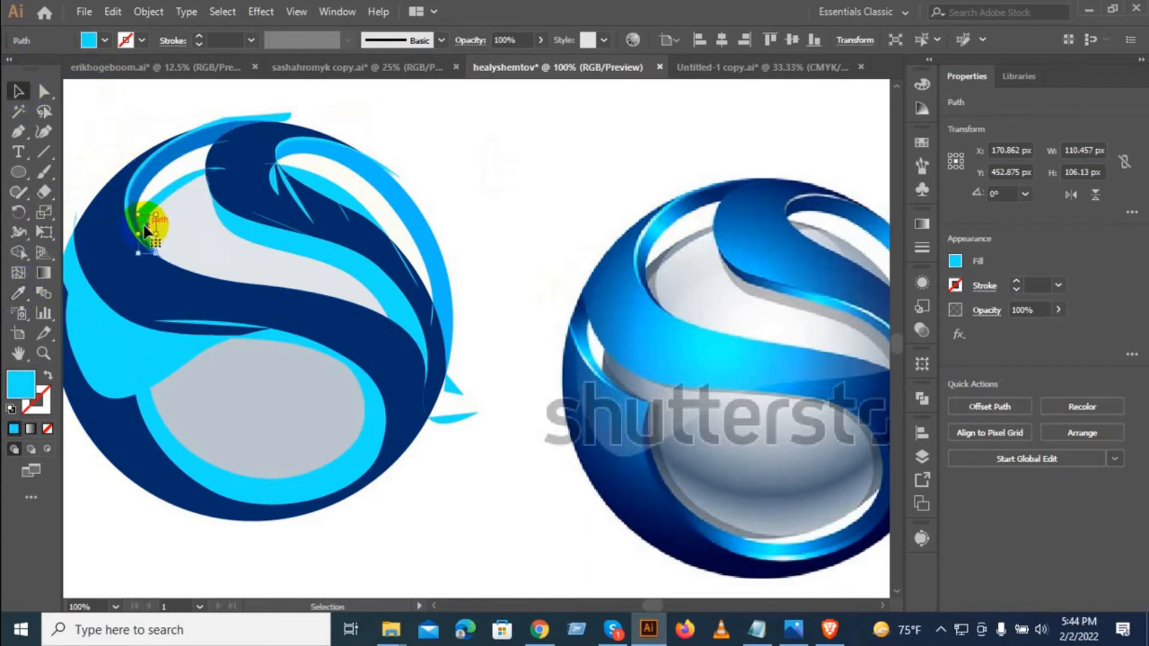
shift+click(174, 193)
click(18, 293)
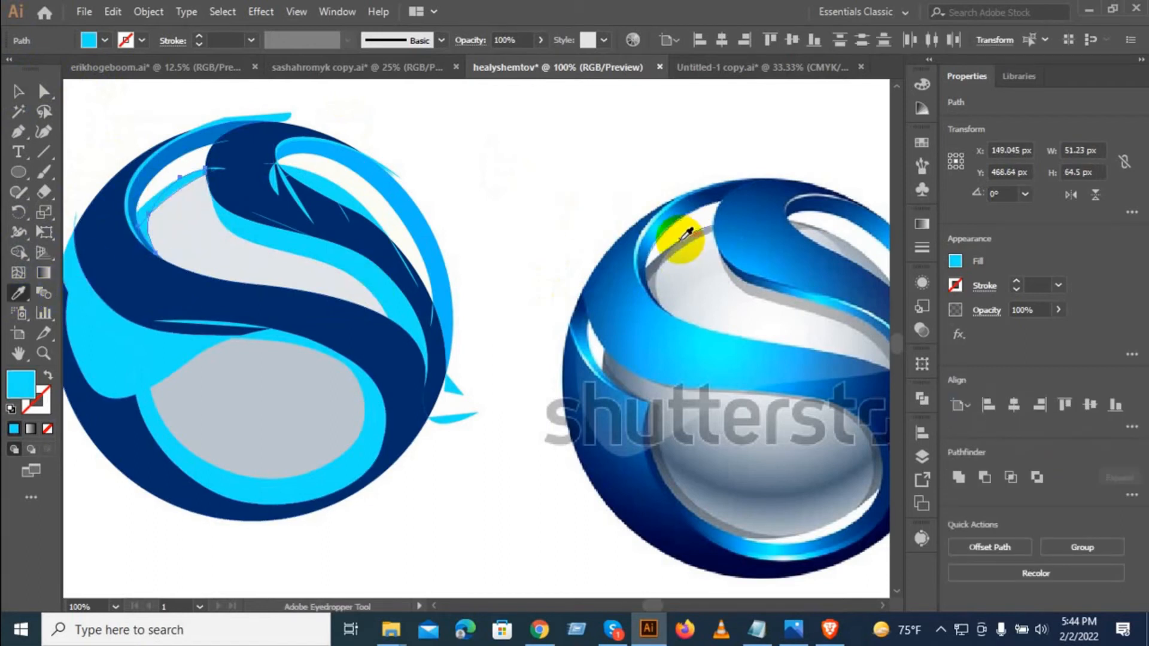
scroll(674, 249, up, 3)
click(687, 222)
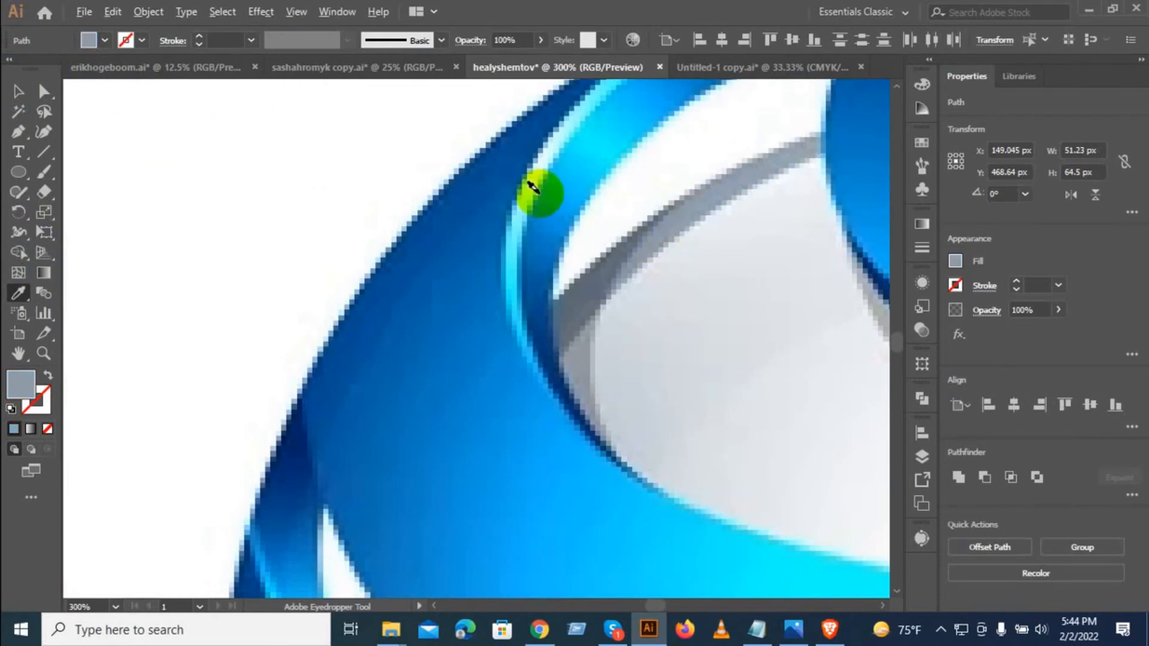
scroll(533, 189, down, 2)
click(24, 96)
Step: Fill the traced region between the wide ribbon and the lower oval's left side with the light gray sampled from the traced oval
drag(267, 147, 549, 172)
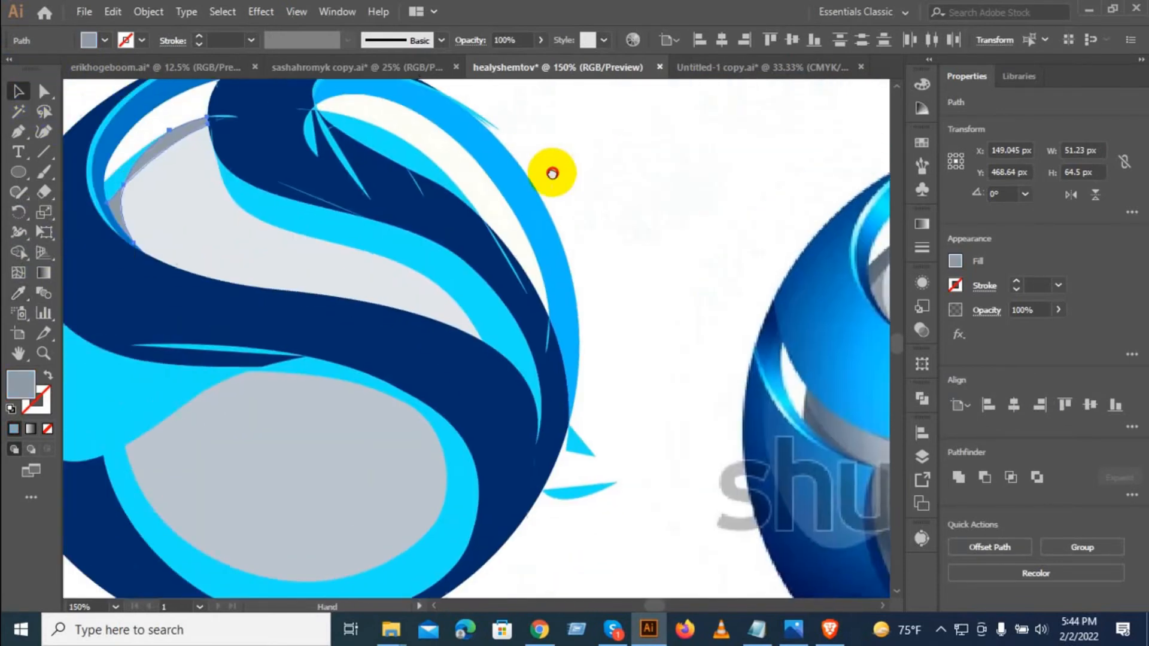
scroll(356, 410, down, 2)
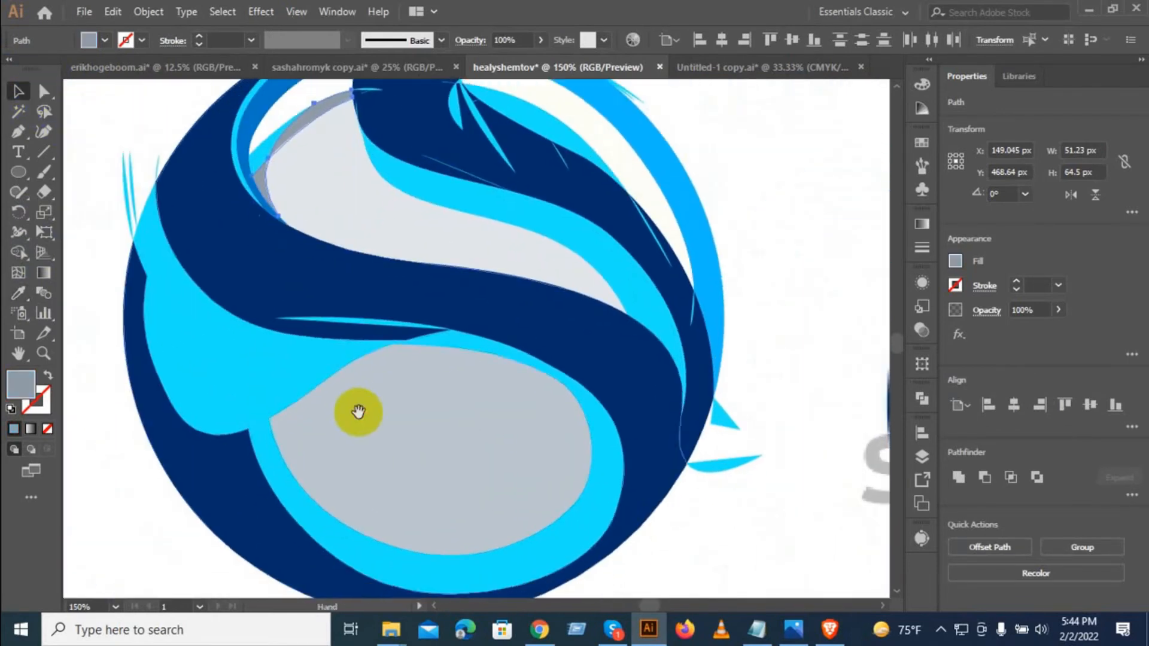
scroll(295, 385, up, 1)
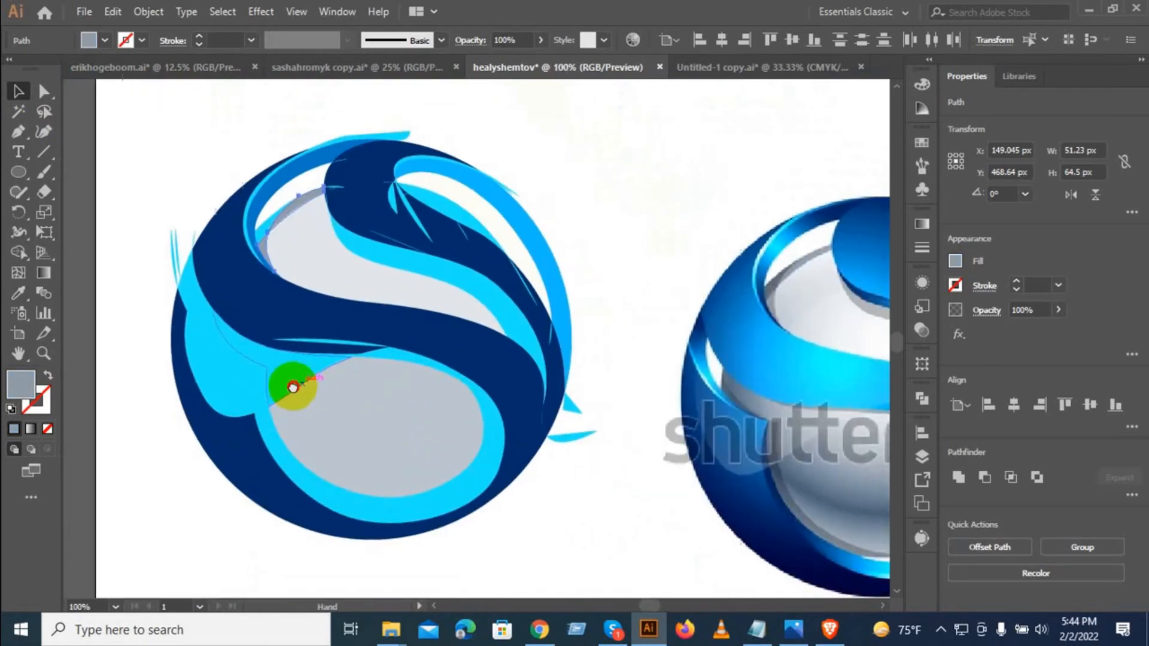
drag(317, 415, 288, 402)
click(201, 347)
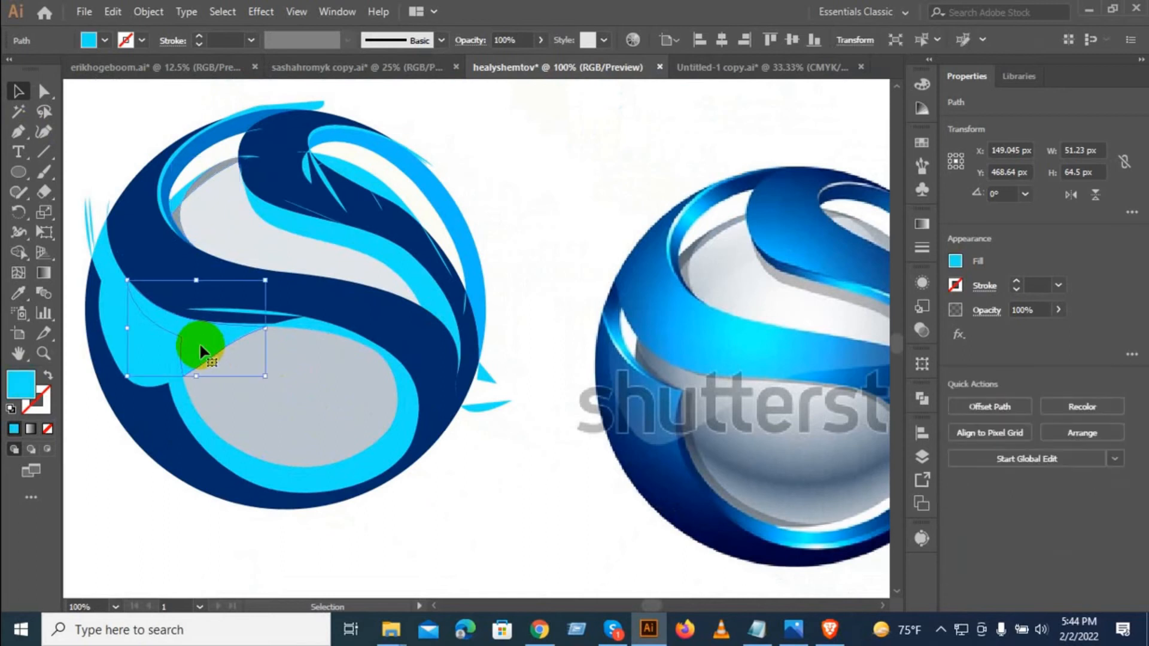
click(18, 293)
click(371, 413)
click(19, 92)
click(188, 341)
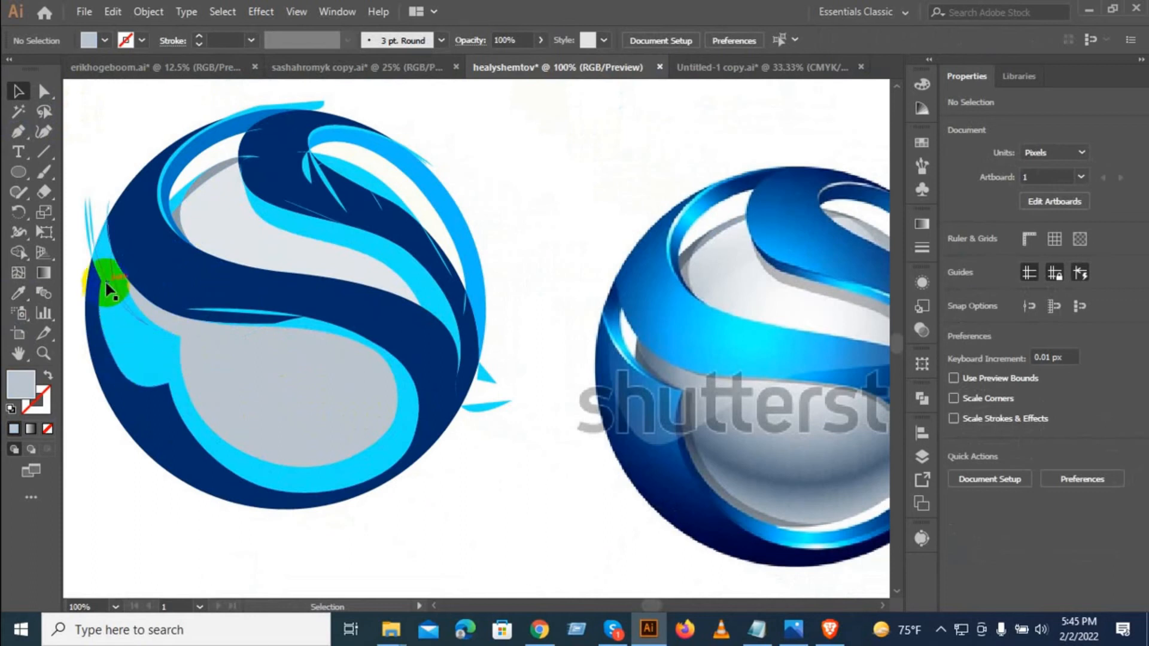
Step: Fill the narrow curved strip at the globe's left edge with the deep blue sampled from the reference logo's left edge
click(108, 276)
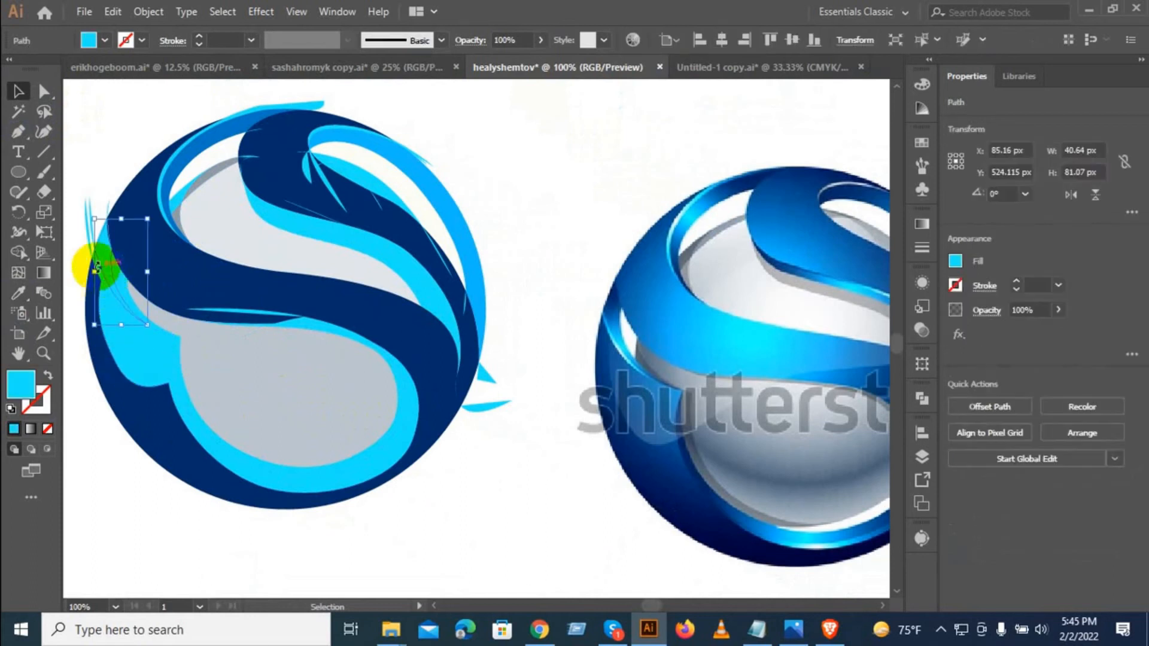
click(17, 292)
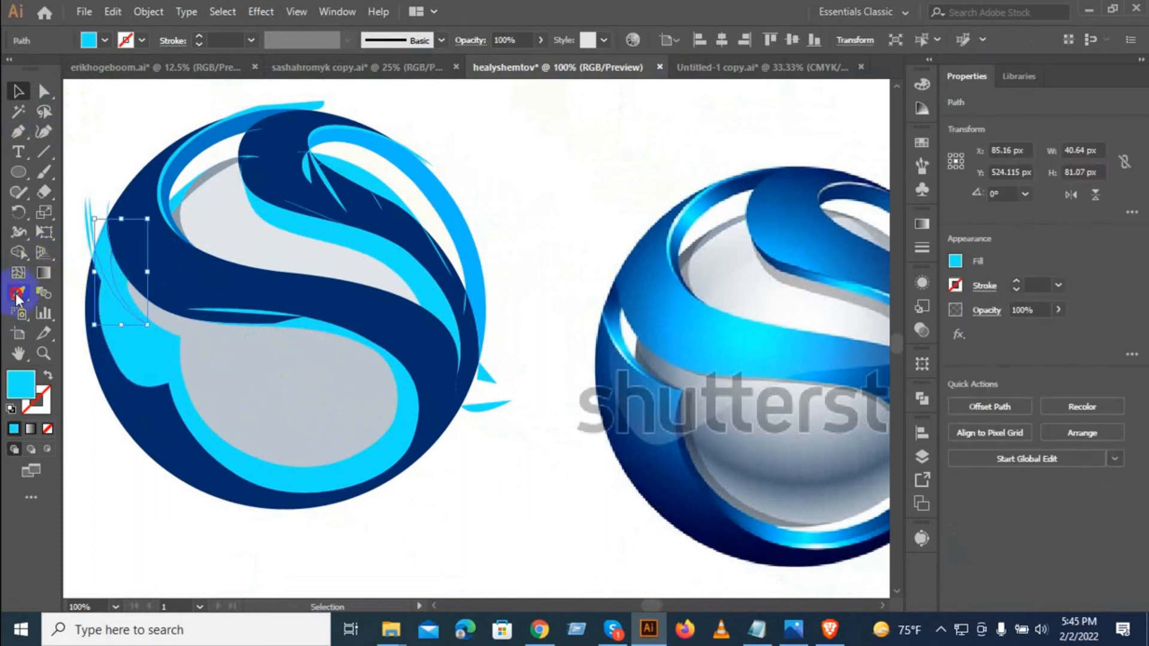
click(616, 304)
click(18, 91)
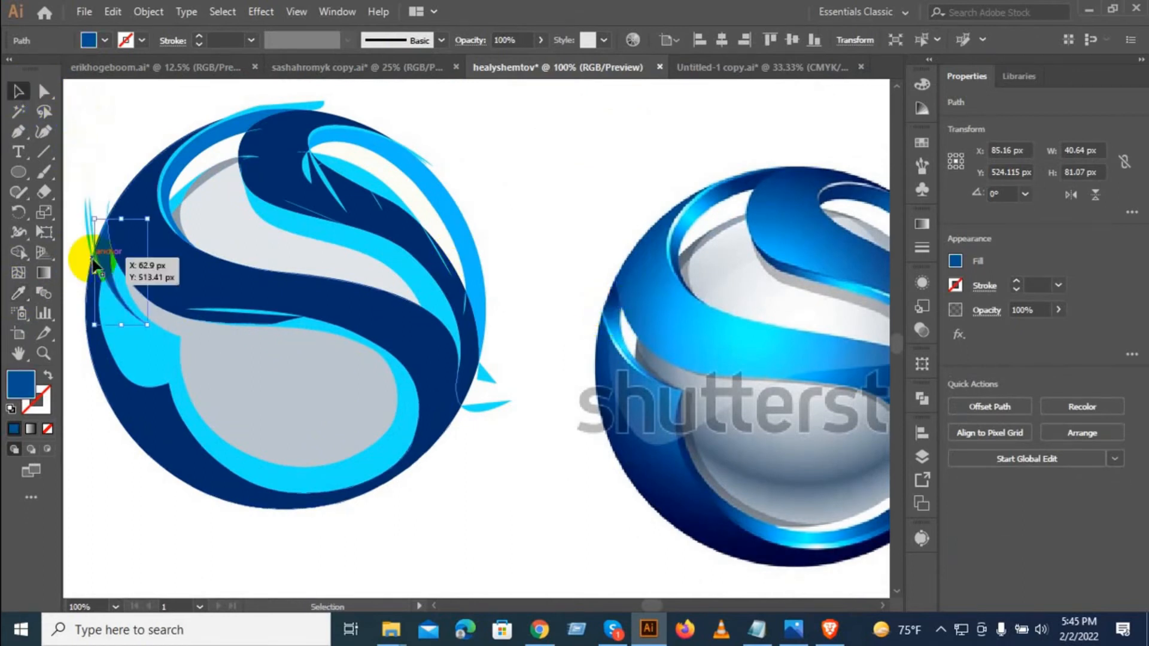
Step: Fill the small curved opening near the globe's left edge with the white sampled from the reference logo
click(126, 296)
click(18, 292)
click(18, 91)
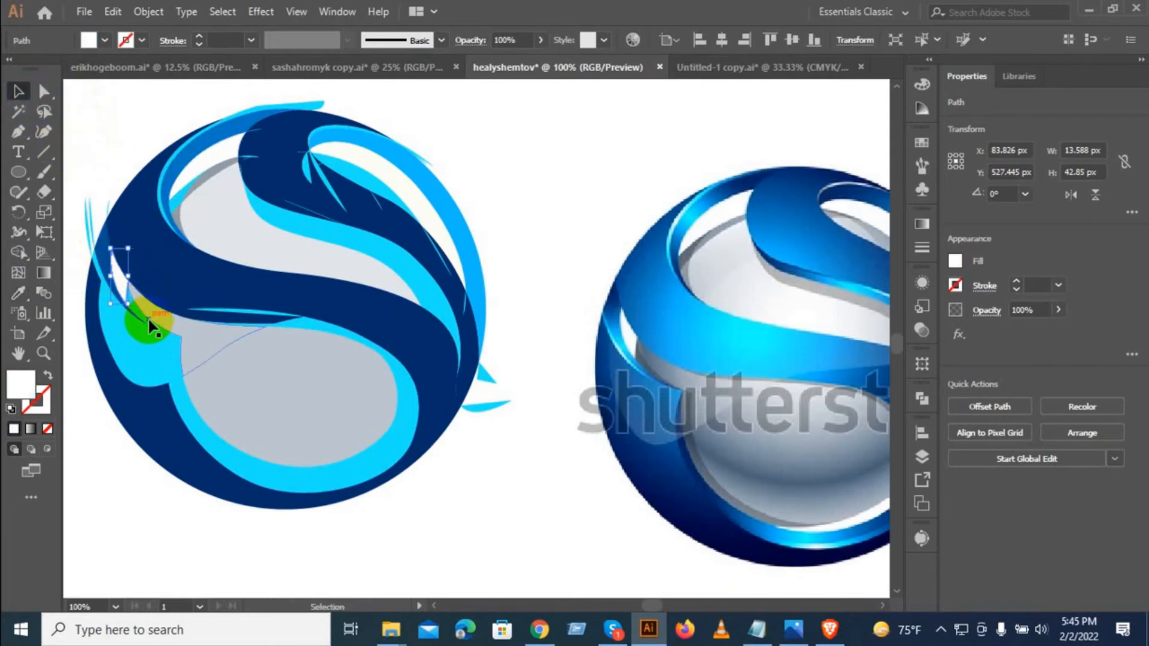
Step: Fill the thin shadow band around the lower oval's left side with the dark slate gray sampled from the reference shadow
scroll(128, 309, up, 3)
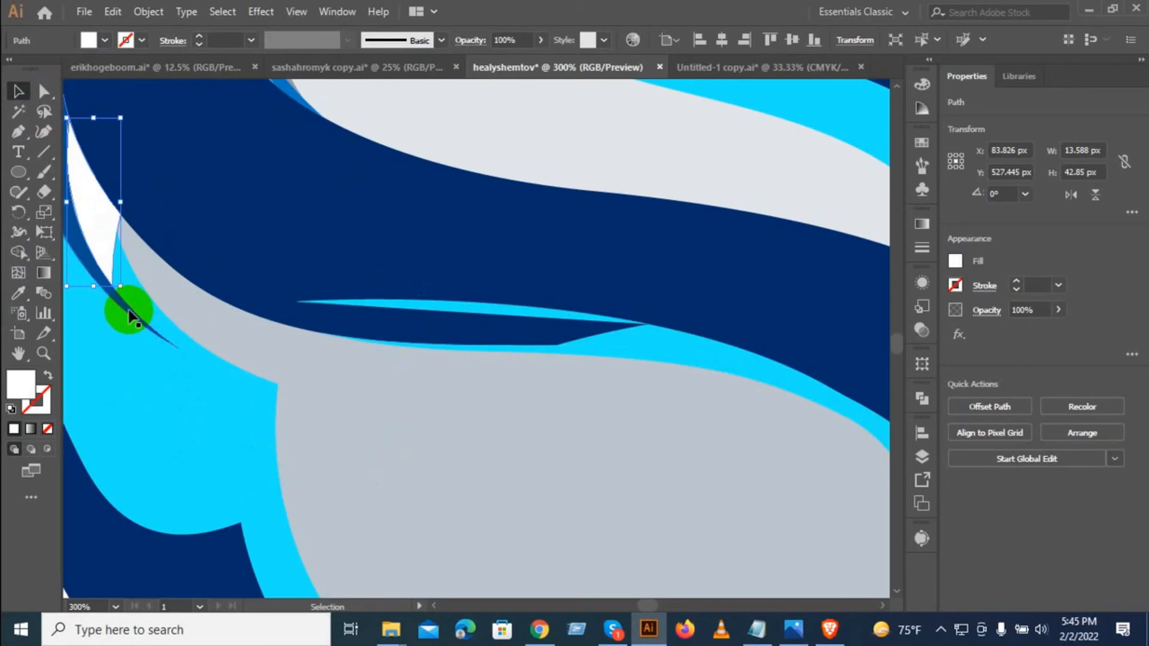
click(161, 323)
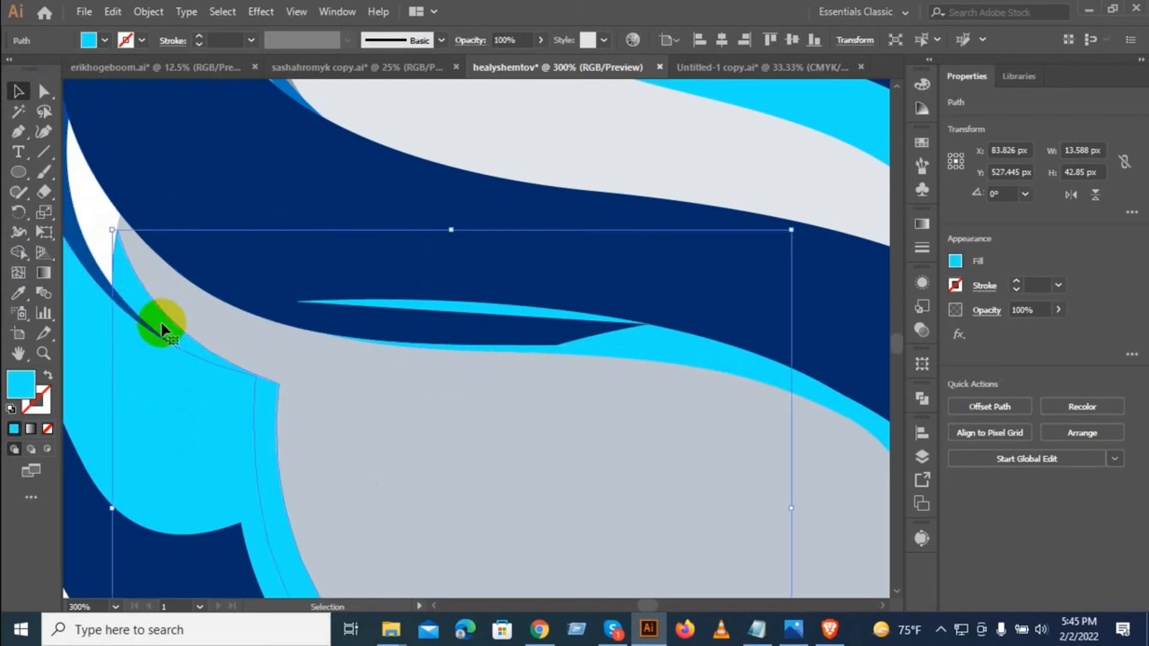
scroll(449, 317, down, 4)
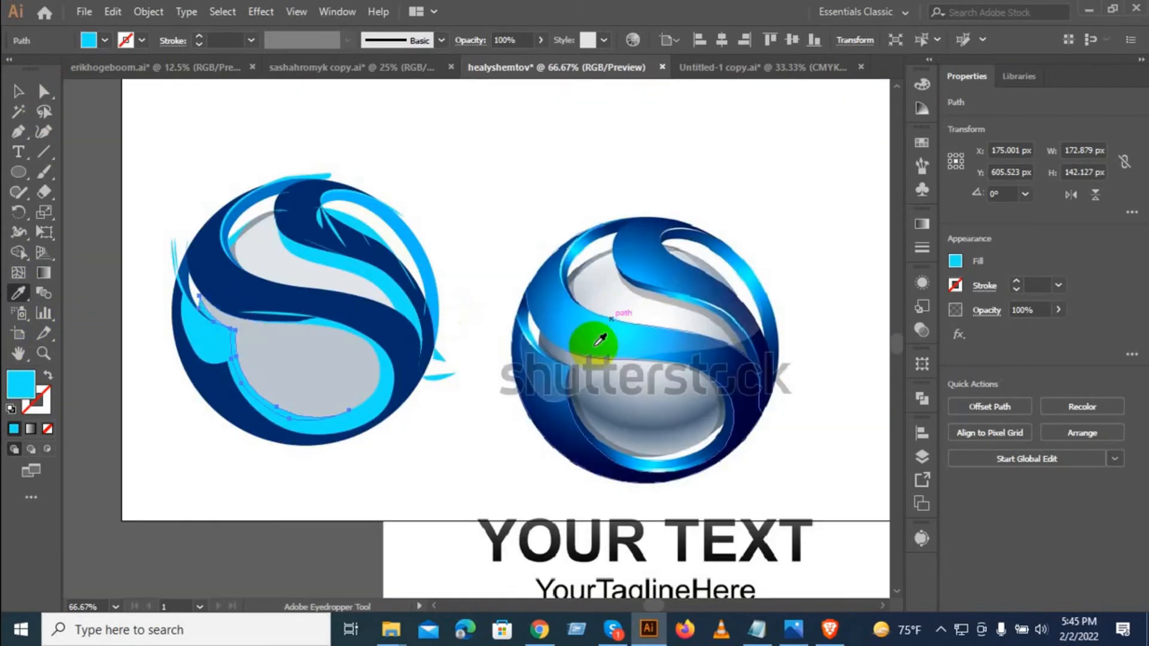
scroll(583, 381, up, 5)
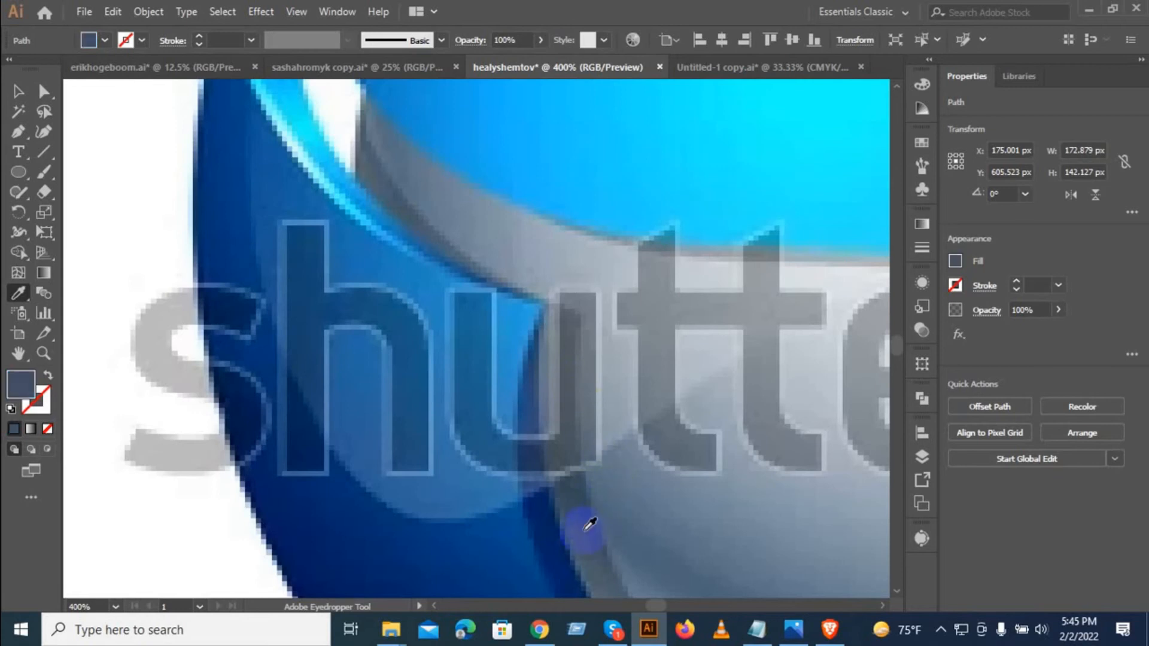
scroll(562, 505, down, 4)
click(25, 90)
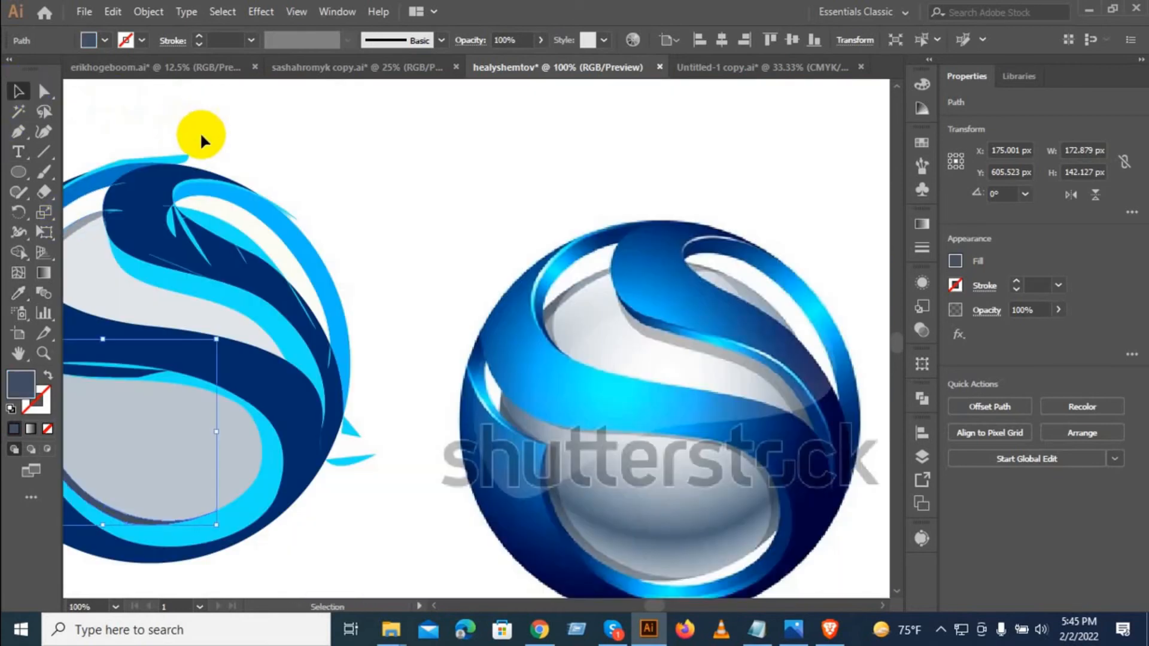
Step: Fill the thin highlight strip along the upper ribbon's lower edge with the pale blue sampled from the reference highlight
scroll(200, 140, left, 3)
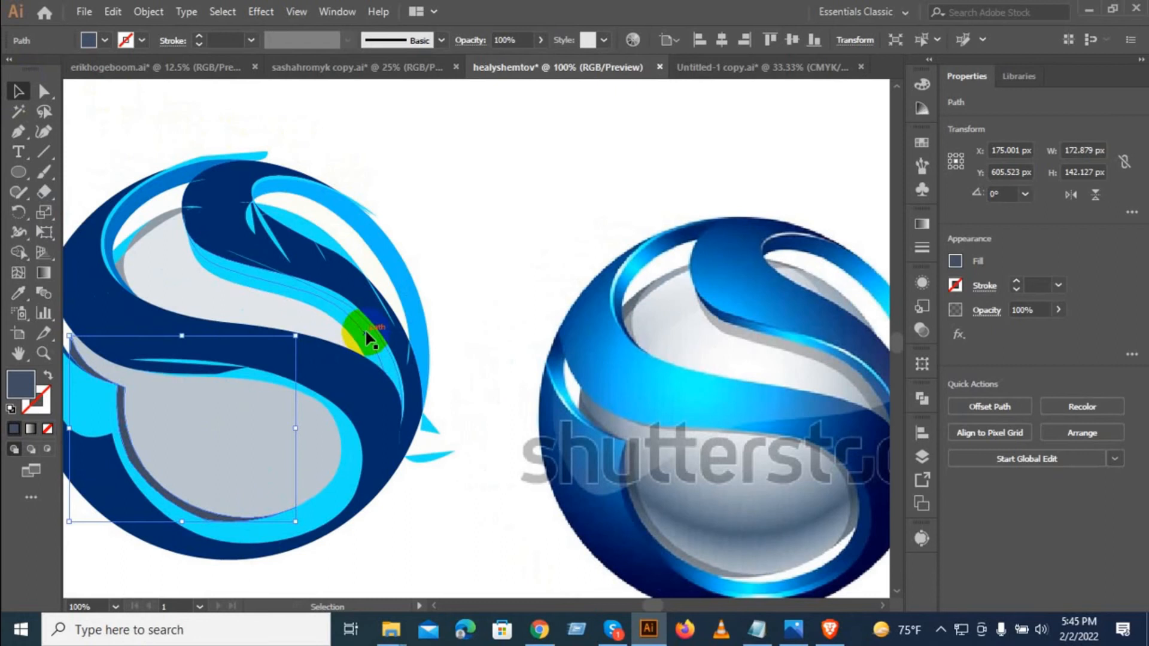
scroll(381, 340, up, 3)
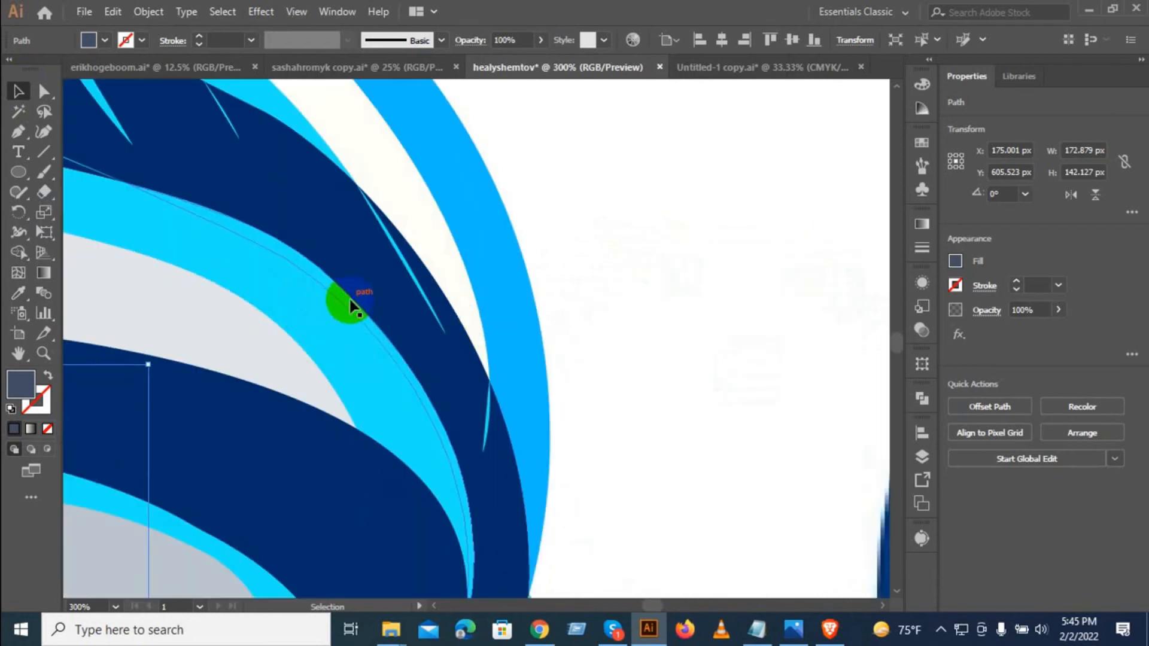
click(351, 301)
scroll(335, 285, down, 3)
click(18, 293)
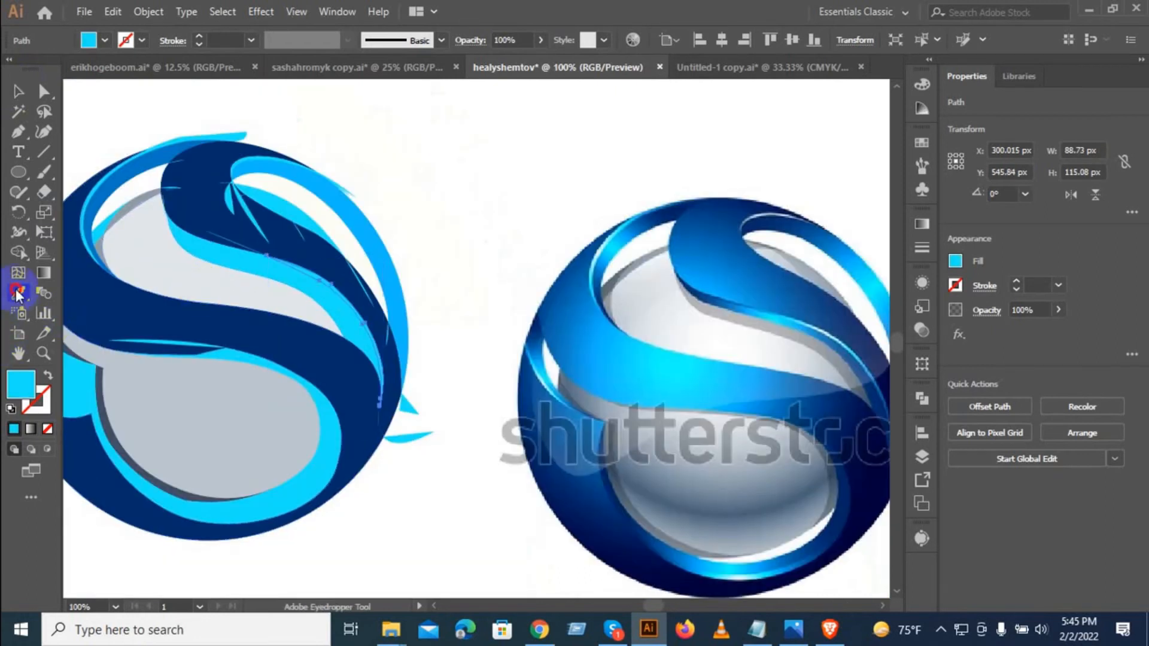
scroll(815, 328, up, 3)
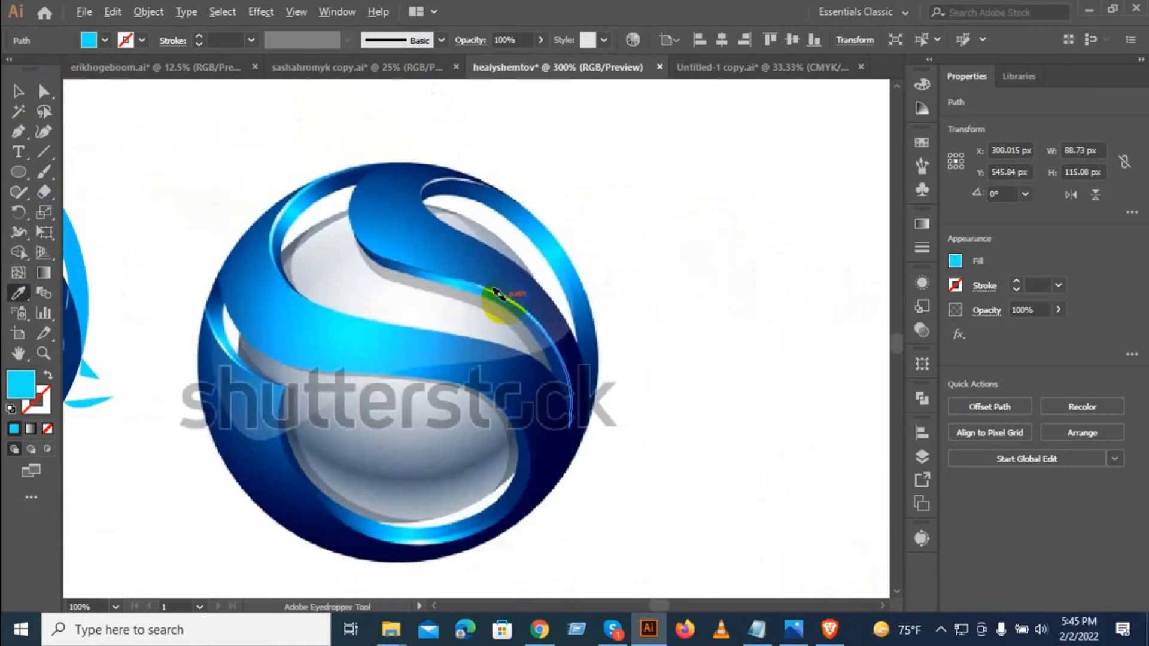
scroll(496, 293, up, 5)
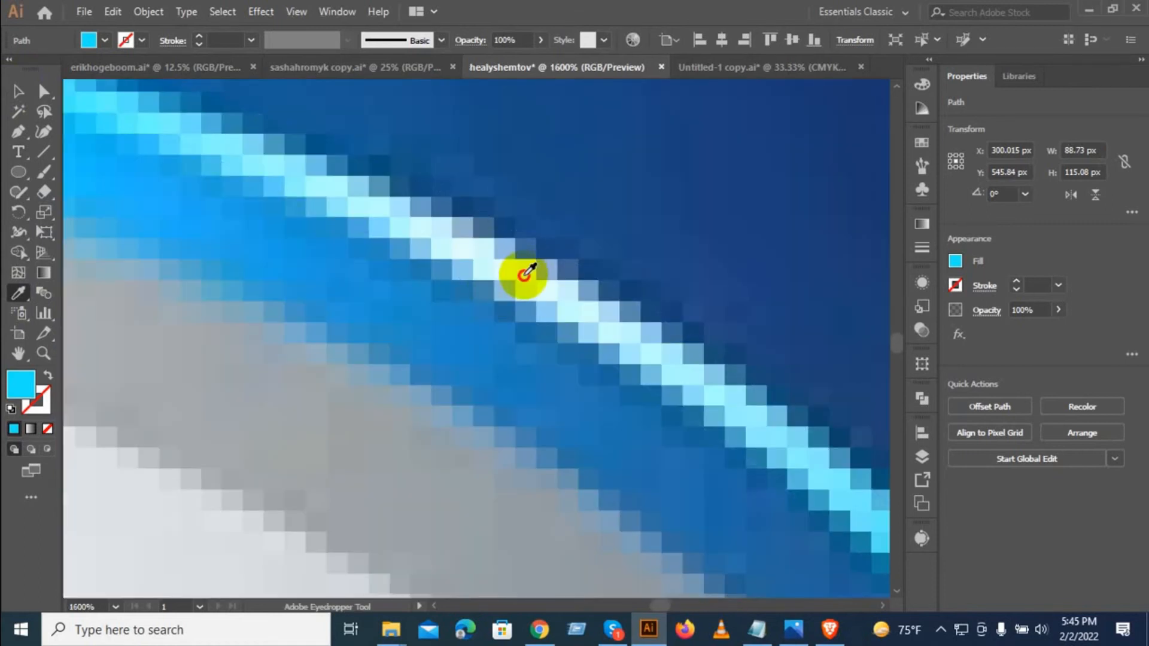
click(524, 274)
scroll(167, 185, down, 4)
scroll(293, 290, down, 4)
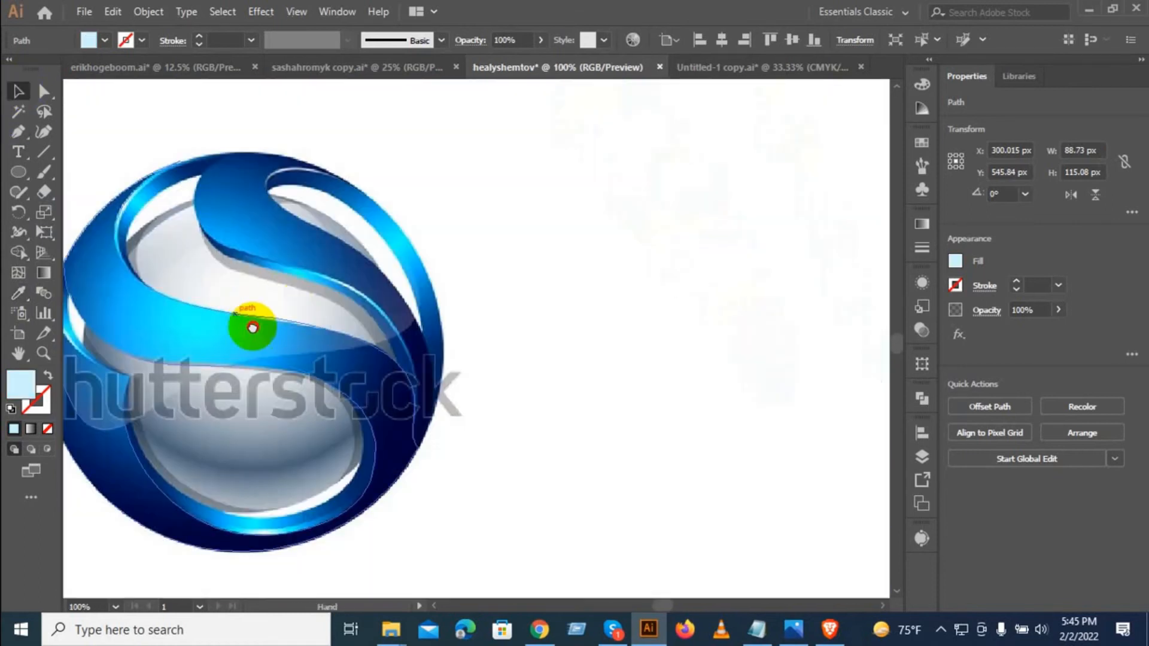
scroll(461, 358, left, 3)
click(436, 192)
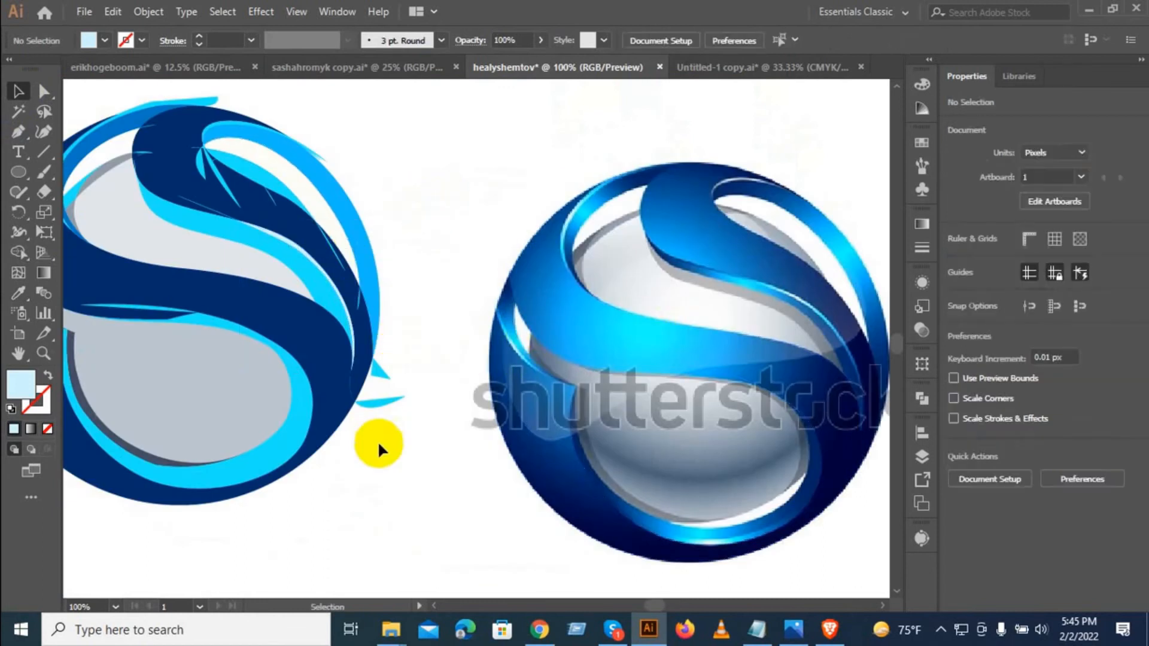
Step: Fill the shadow strip beneath the upper ribbon's cyan edge with the gray sampled from the reference logo's shadow
drag(378, 440, 474, 453)
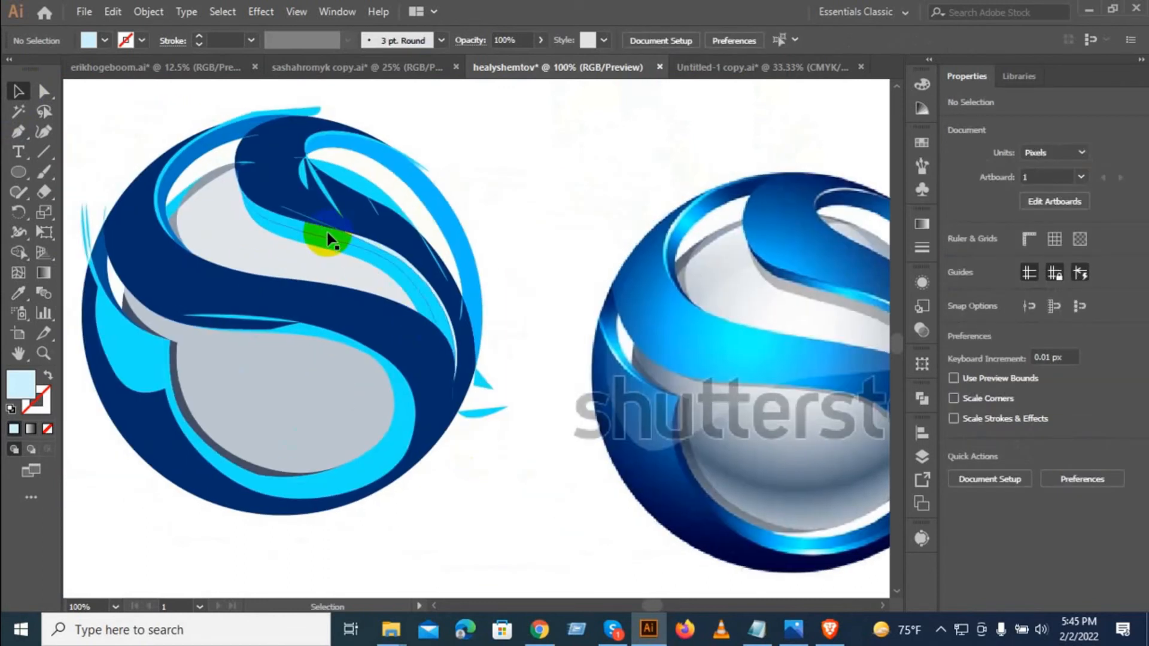
click(328, 251)
click(18, 292)
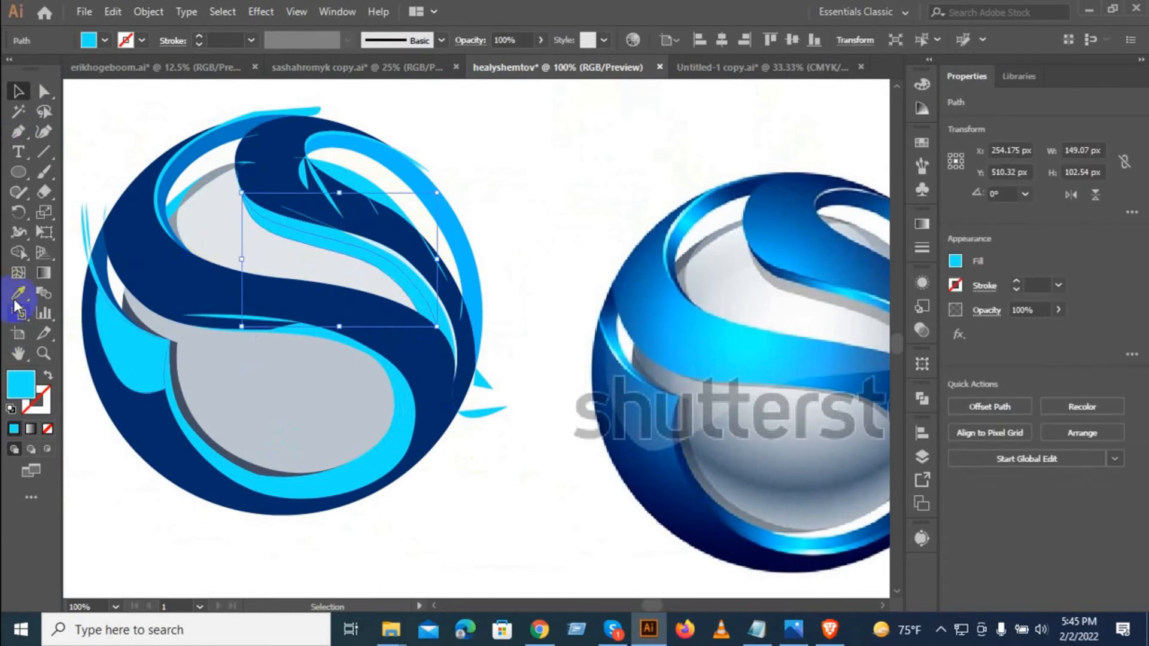
click(839, 305)
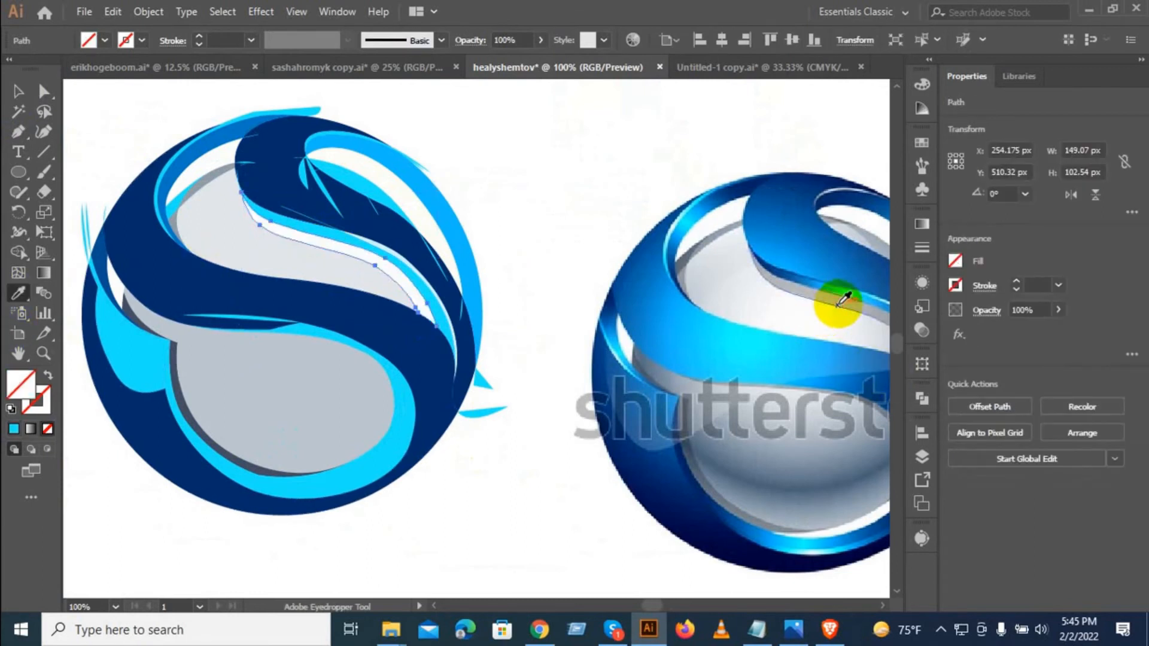
scroll(837, 299, up, 4)
click(838, 300)
scroll(838, 301, down, 4)
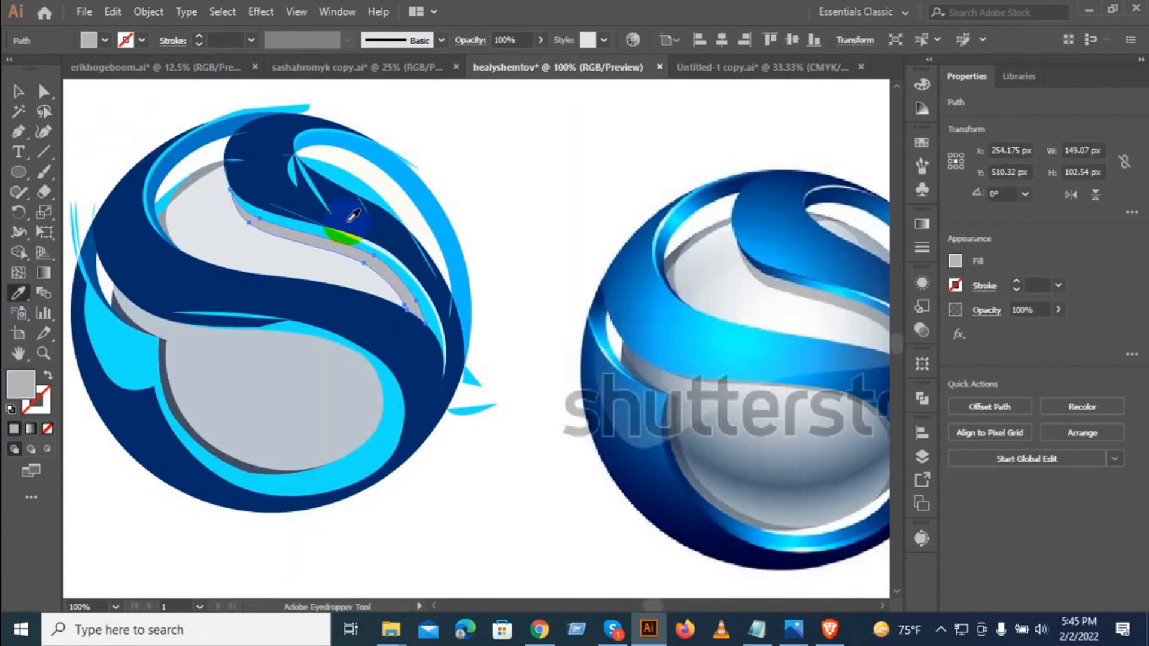
click(18, 91)
click(474, 135)
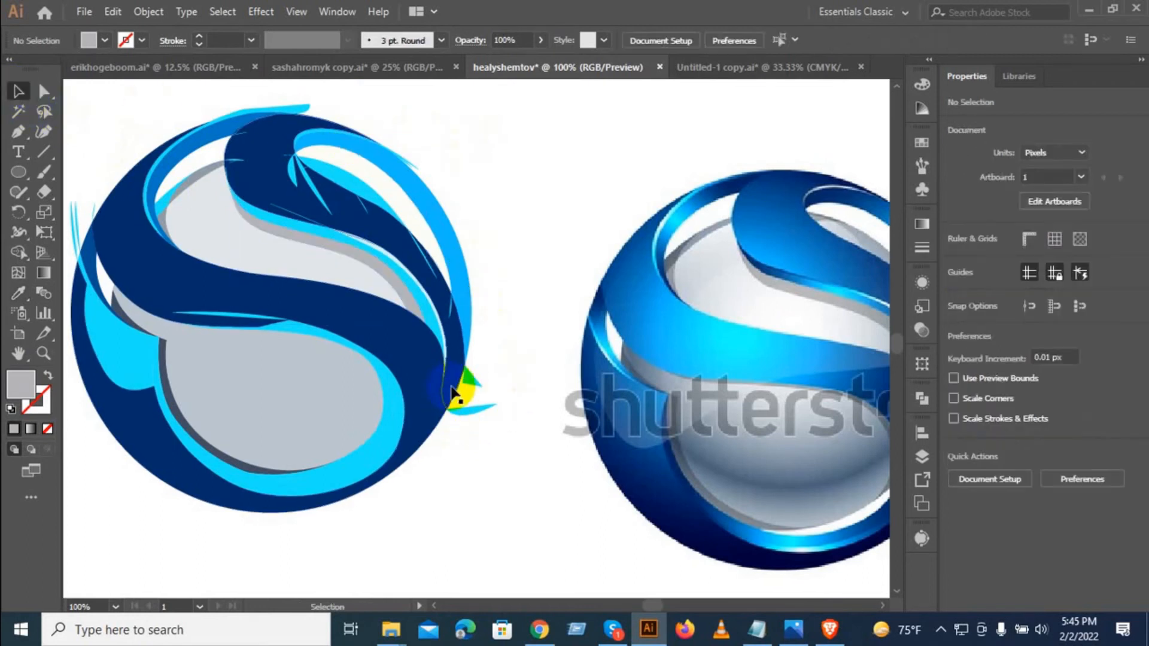
Step: Delete the stray cyan pieces sticking out beyond the globe's right, top and left edges
drag(472, 435, 499, 377)
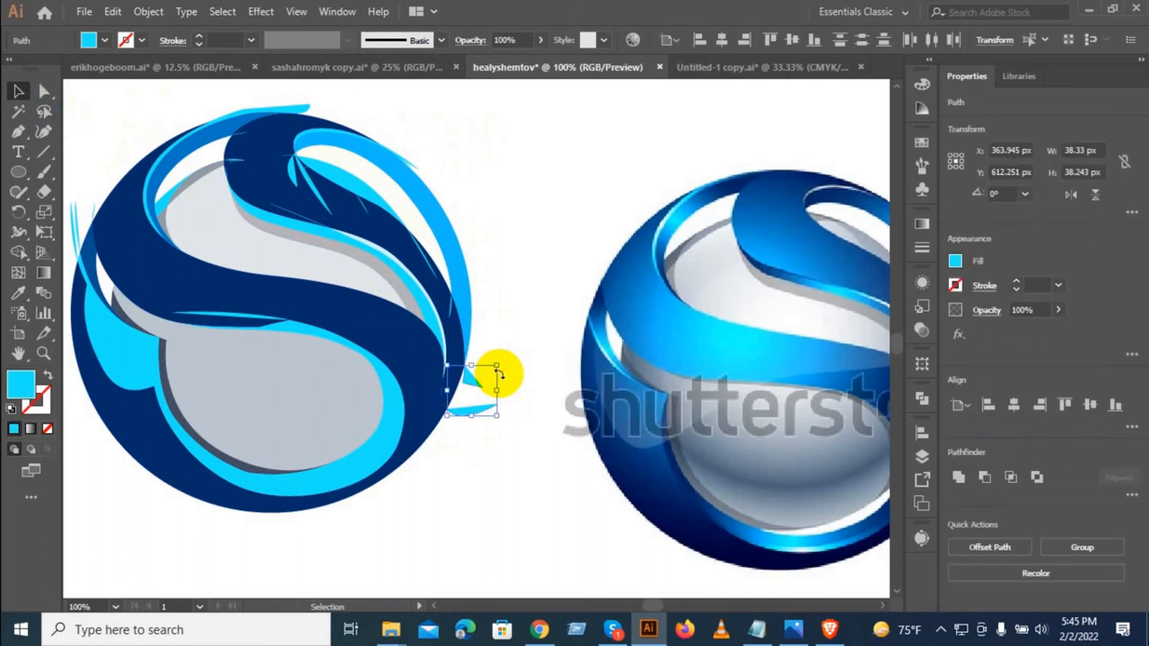
key(Delete)
drag(397, 167, 546, 235)
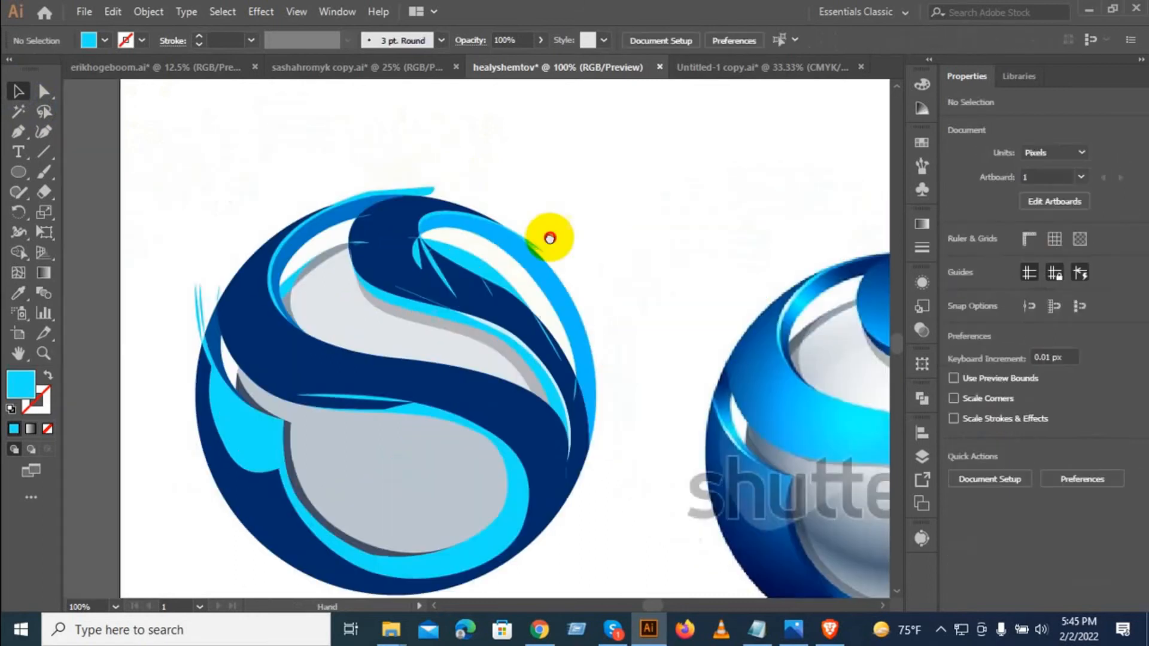
click(428, 190)
key(Delete)
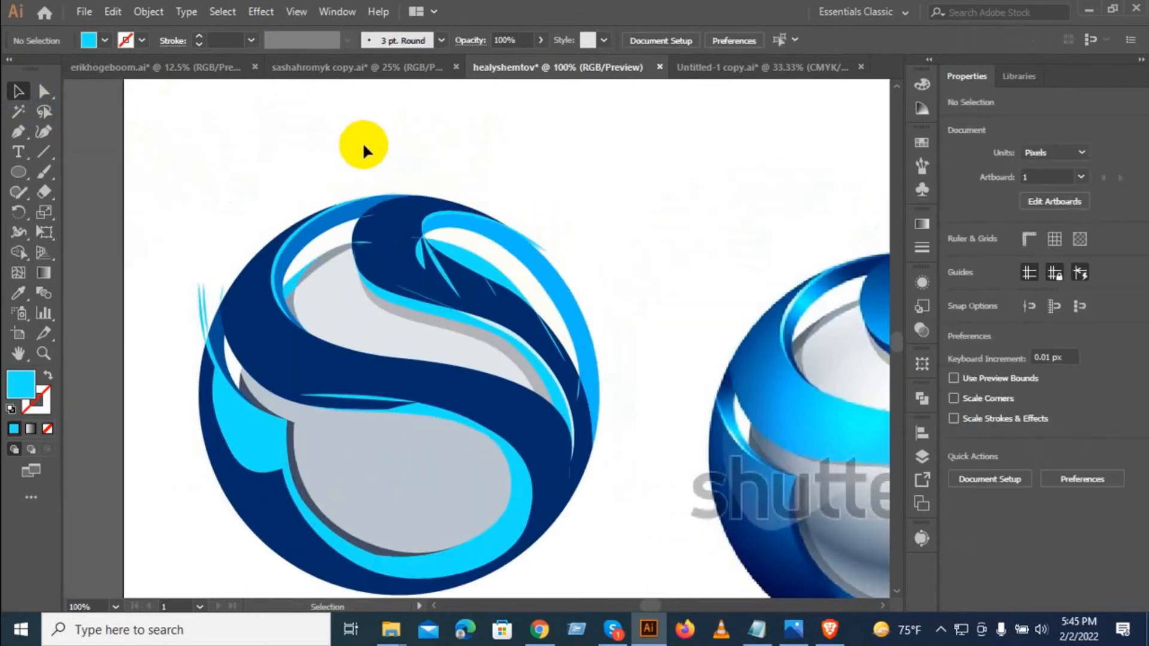
drag(180, 305, 199, 295)
key(Delete)
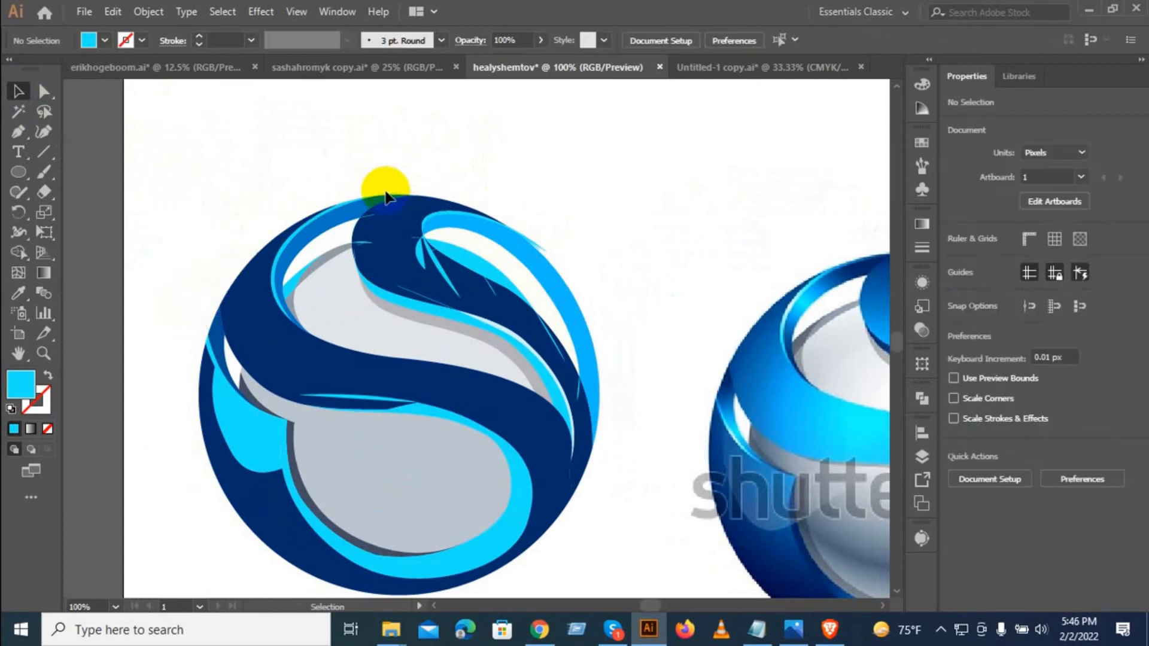
Step: Delete the leftover cyan slivers outside the globe's top and upper-right outline
scroll(385, 196, up, 10)
drag(423, 205, 545, 284)
key(Delete)
scroll(518, 256, down, 4)
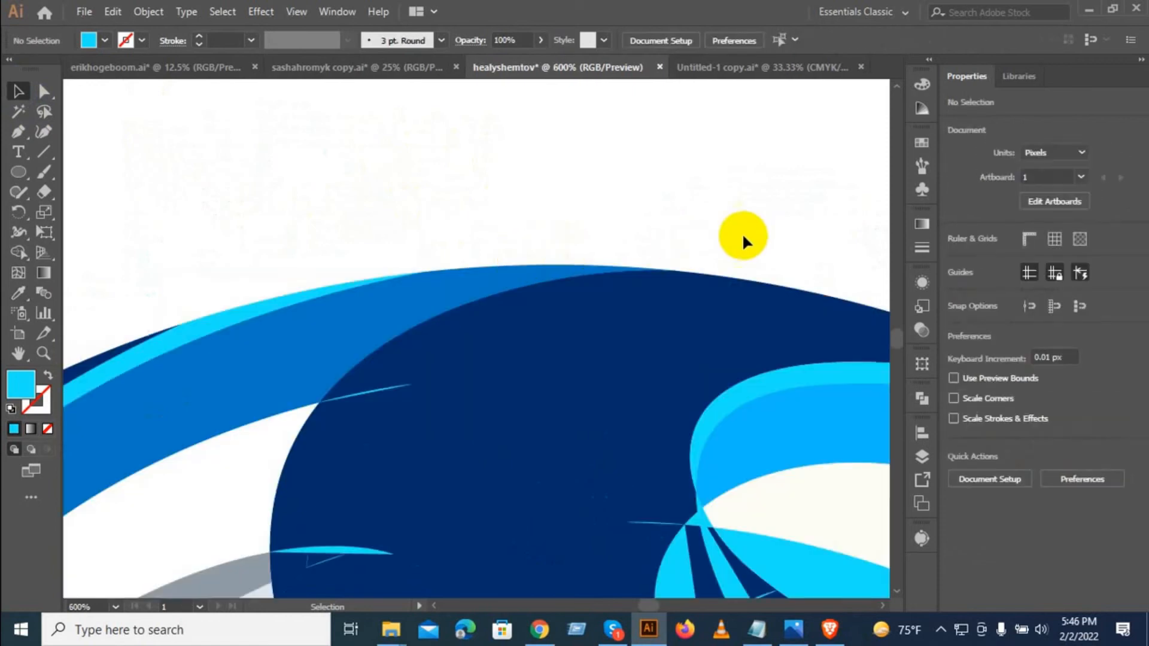
drag(743, 239, 313, 164)
drag(698, 275, 513, 313)
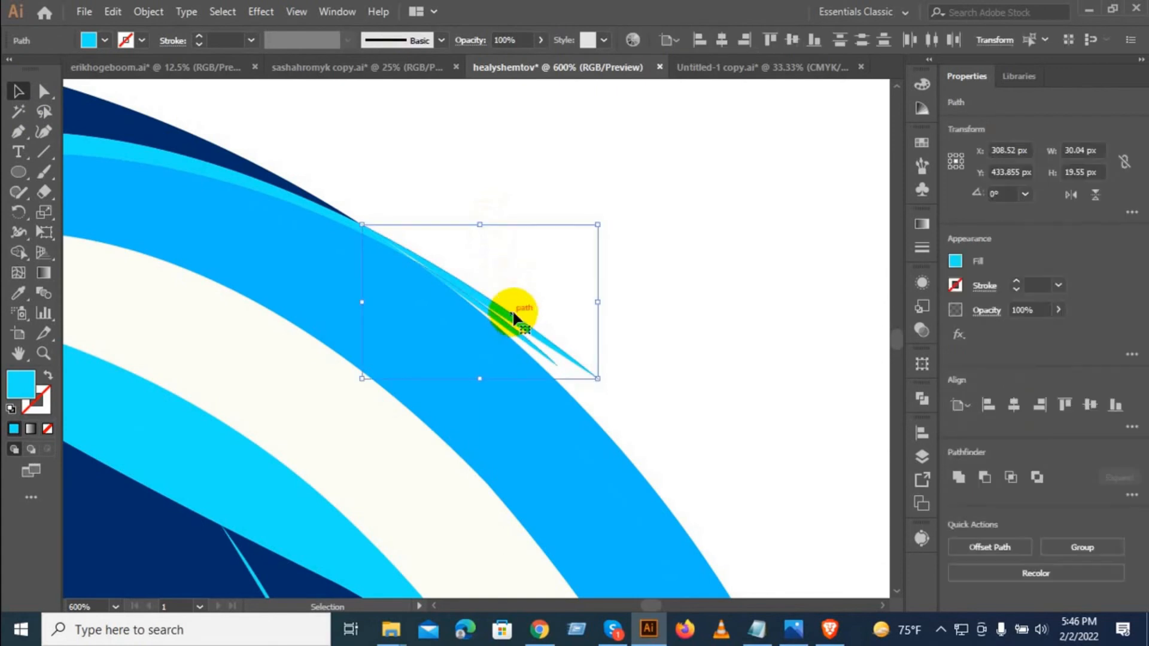
key(ctrl+shift+a)
scroll(522, 268, down, 3)
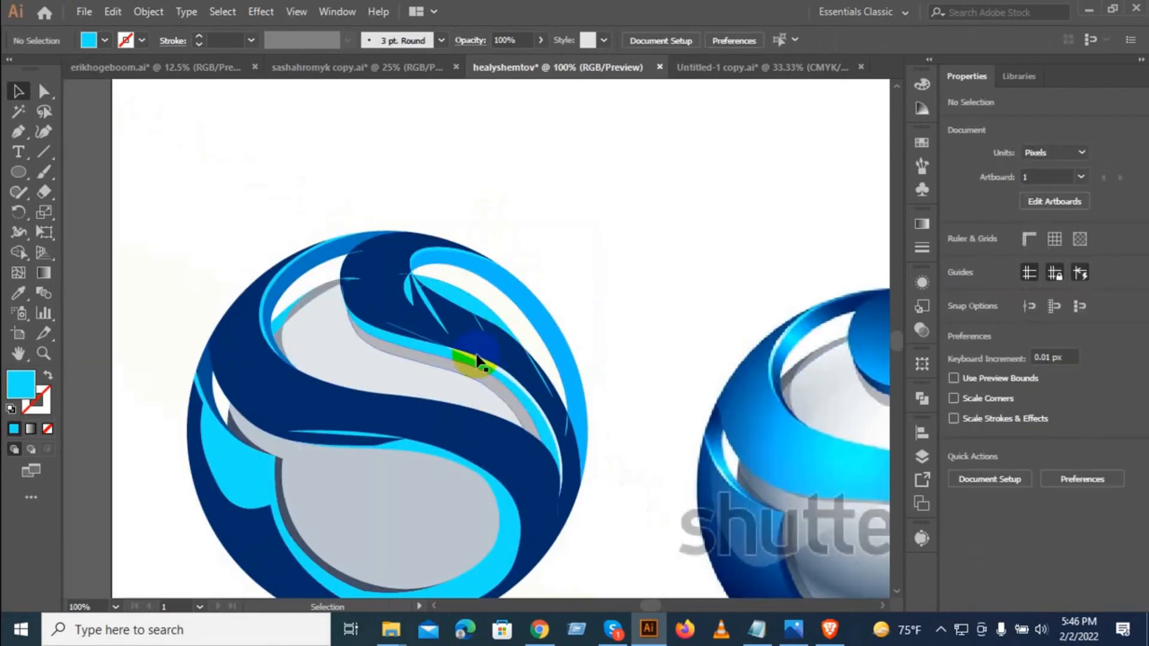
Step: Delete the stray cyan slivers inside the upper ribbon around the tip of the upper-right opening
scroll(459, 313, up, 3)
click(283, 325)
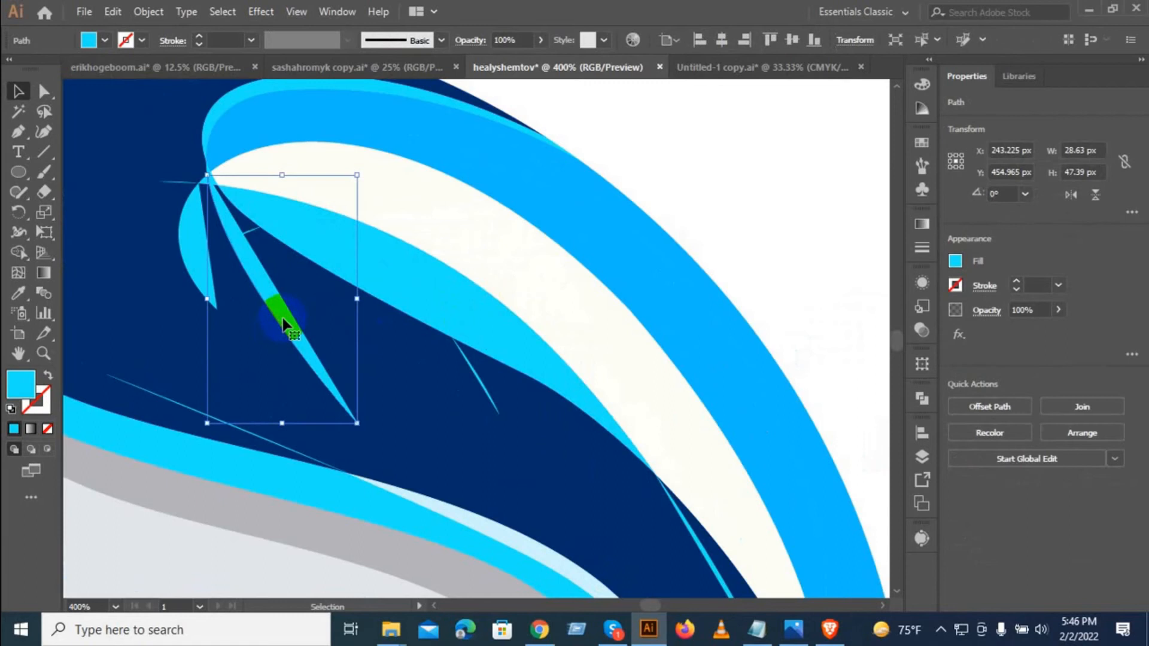
key(Delete)
click(193, 262)
key(Delete)
click(178, 179)
key(Delete)
click(242, 235)
key(Delete)
click(204, 179)
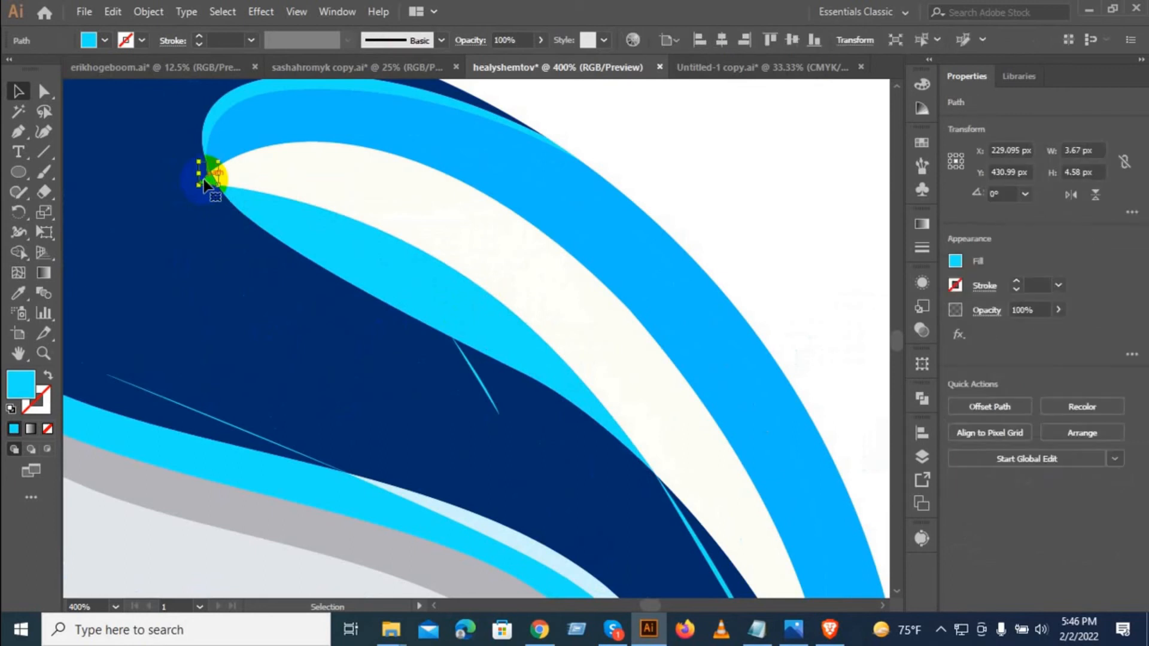
scroll(216, 168, up, 5)
drag(336, 256, 134, 251)
scroll(191, 264, down, 4)
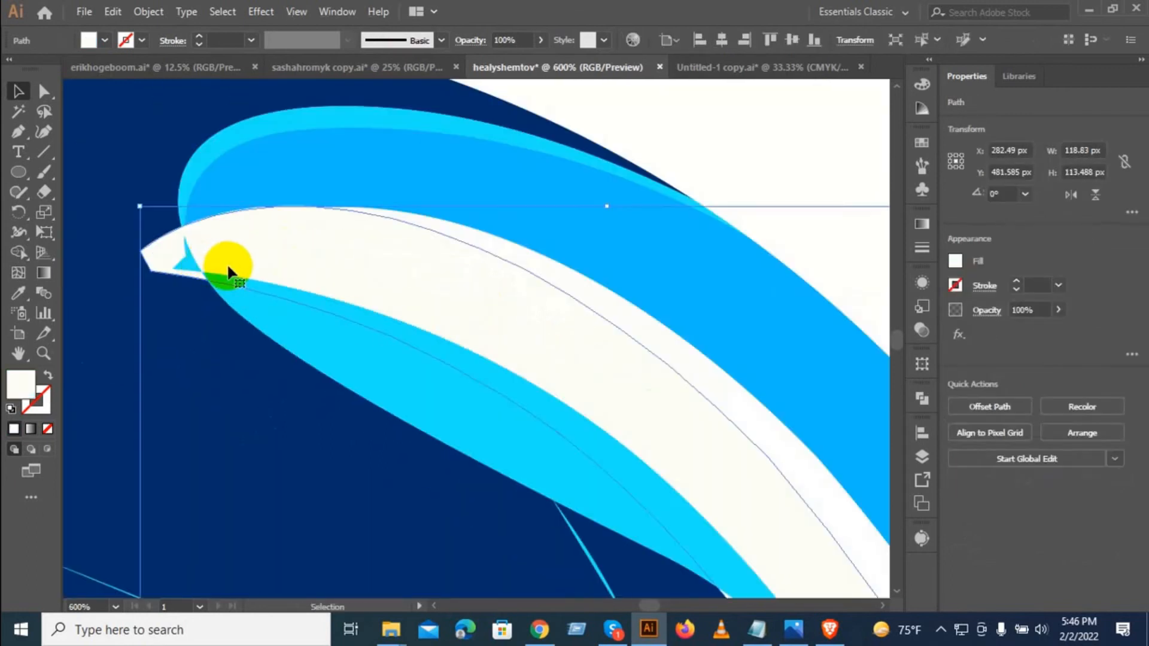
key(ctrl+z)
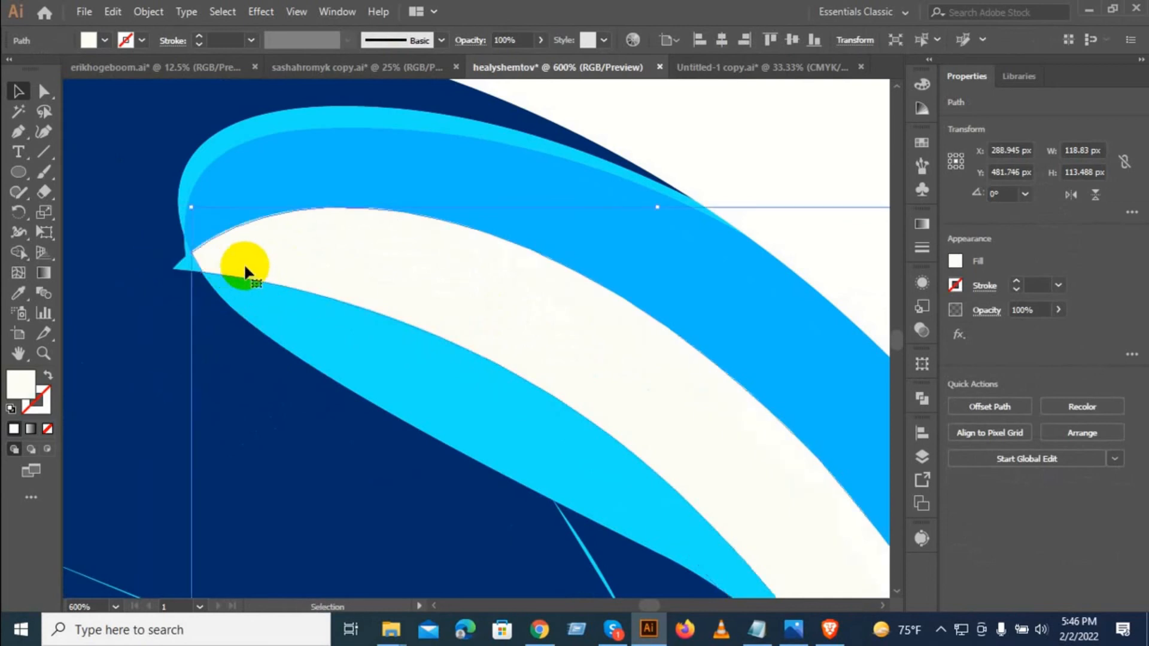
Step: Merge the small cyan leftovers at the upper-right opening's tip into the dark upper ribbon with the Shape Builder tool
scroll(257, 272, down, 3)
drag(162, 145, 274, 302)
scroll(234, 258, up, 3)
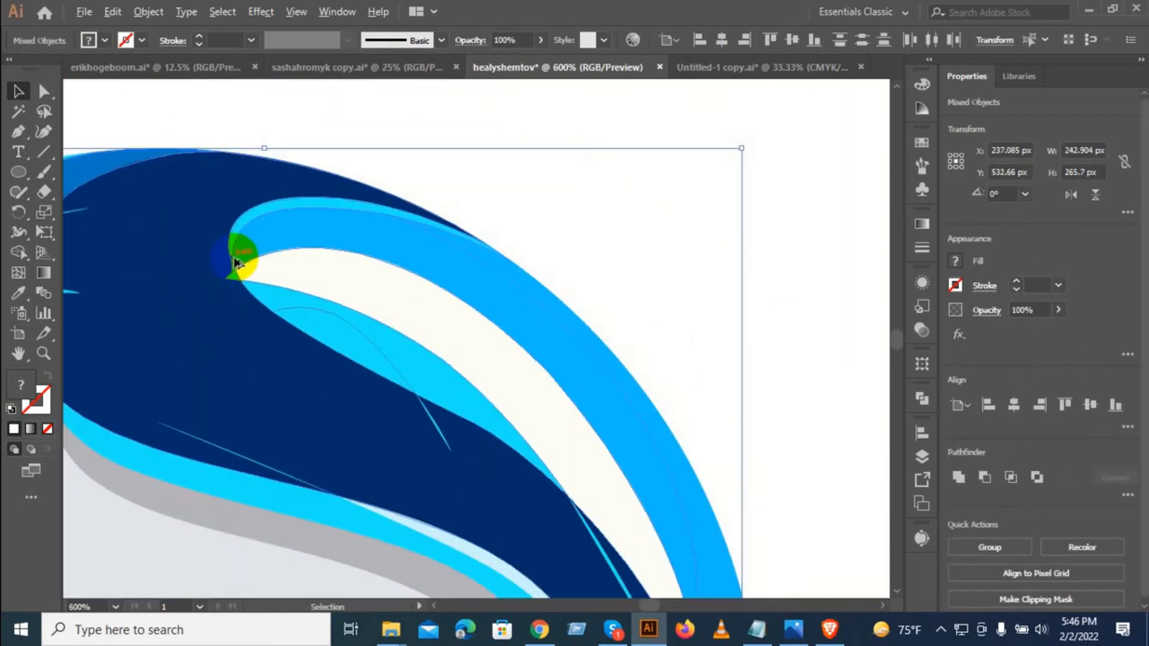
scroll(234, 259, up, 5)
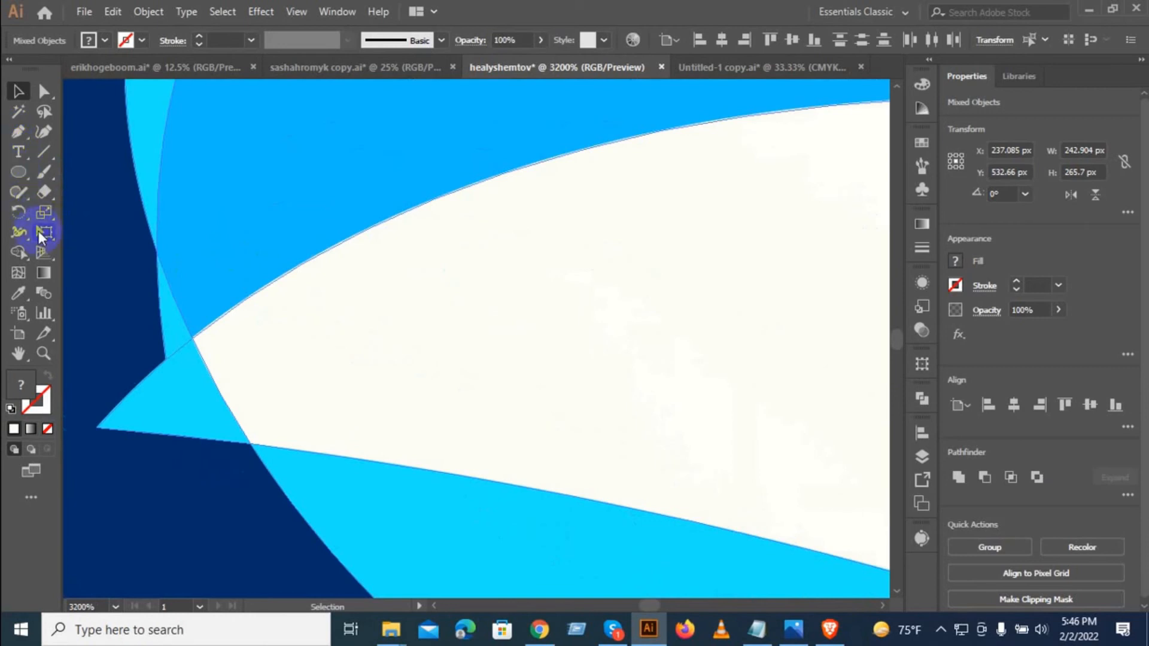
click(18, 254)
drag(178, 462, 160, 336)
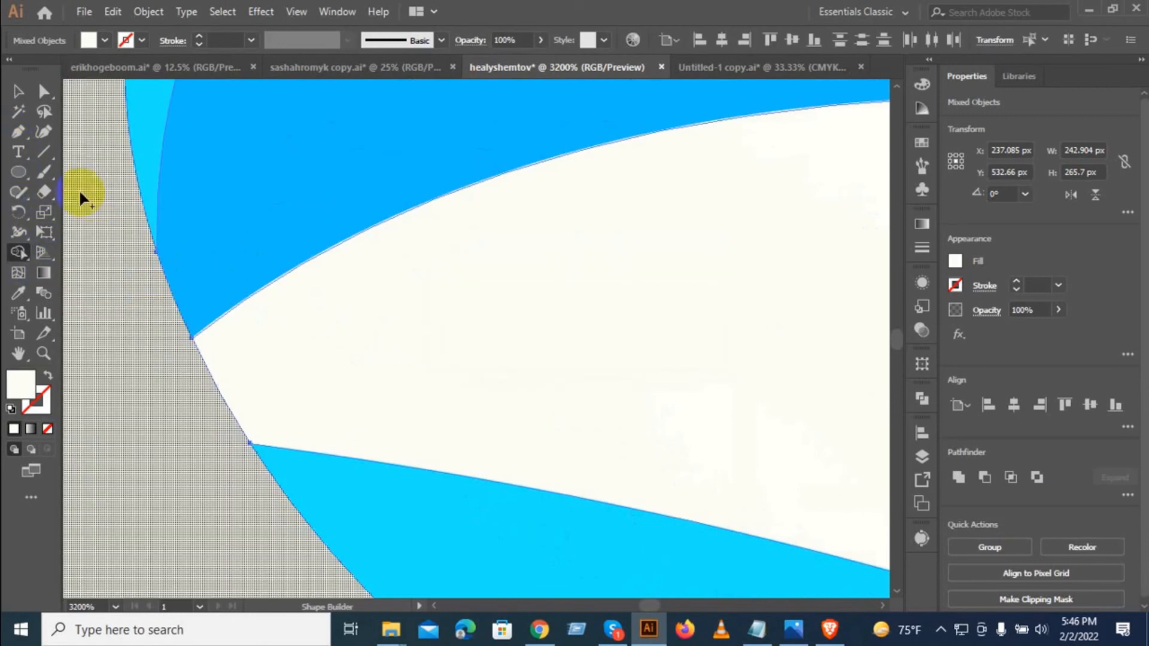
Step: Fill the selected upper ribbon shapes with the medium blue sampled from the reference logo, and clear the selection
click(18, 294)
scroll(191, 314, down, 10)
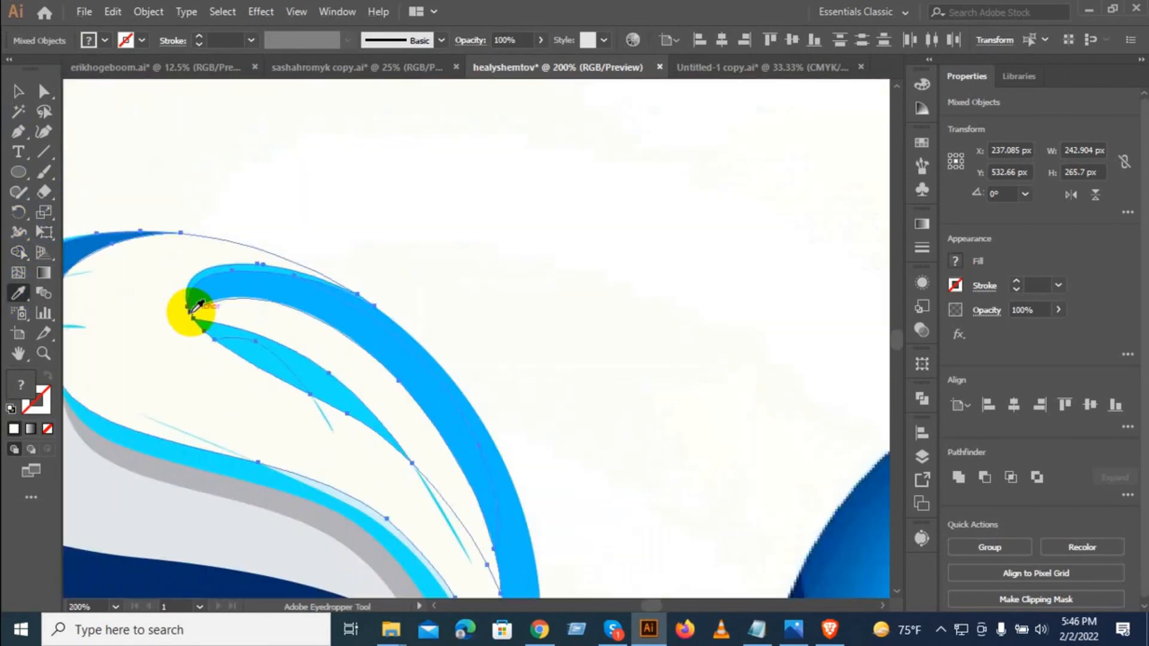
click(654, 403)
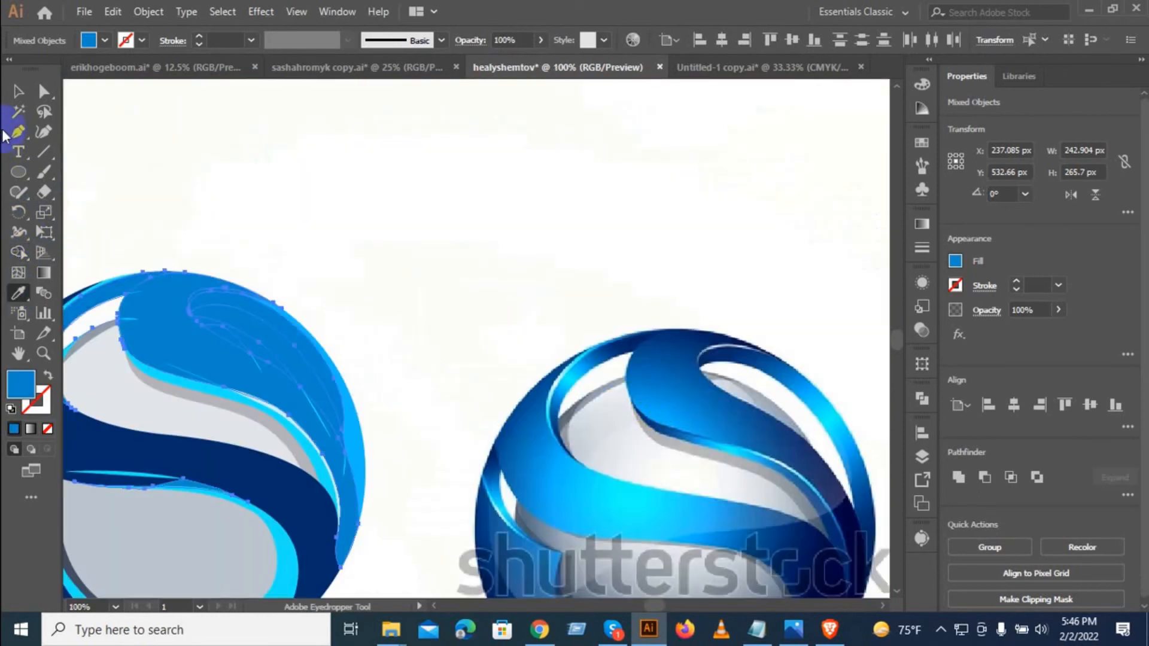
click(18, 96)
click(211, 232)
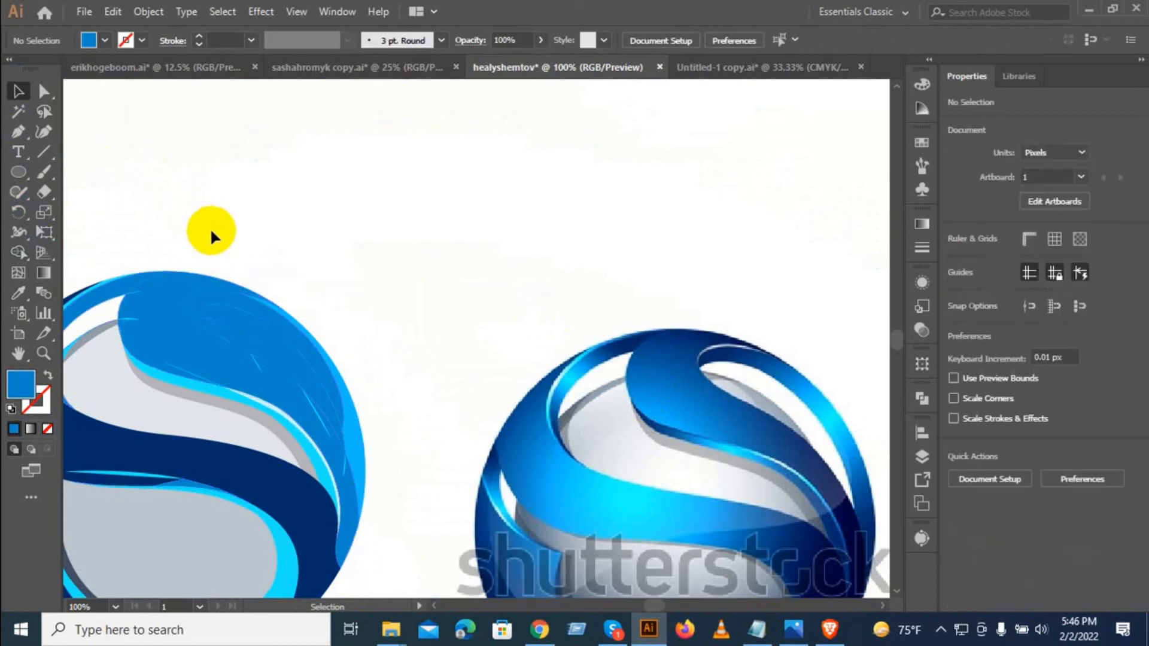
Step: Undo the last fill and color only the white upper ribbon shape with the medium blue sampled from the reference ribbon, clearing the selection
key(ctrl+z)
click(341, 281)
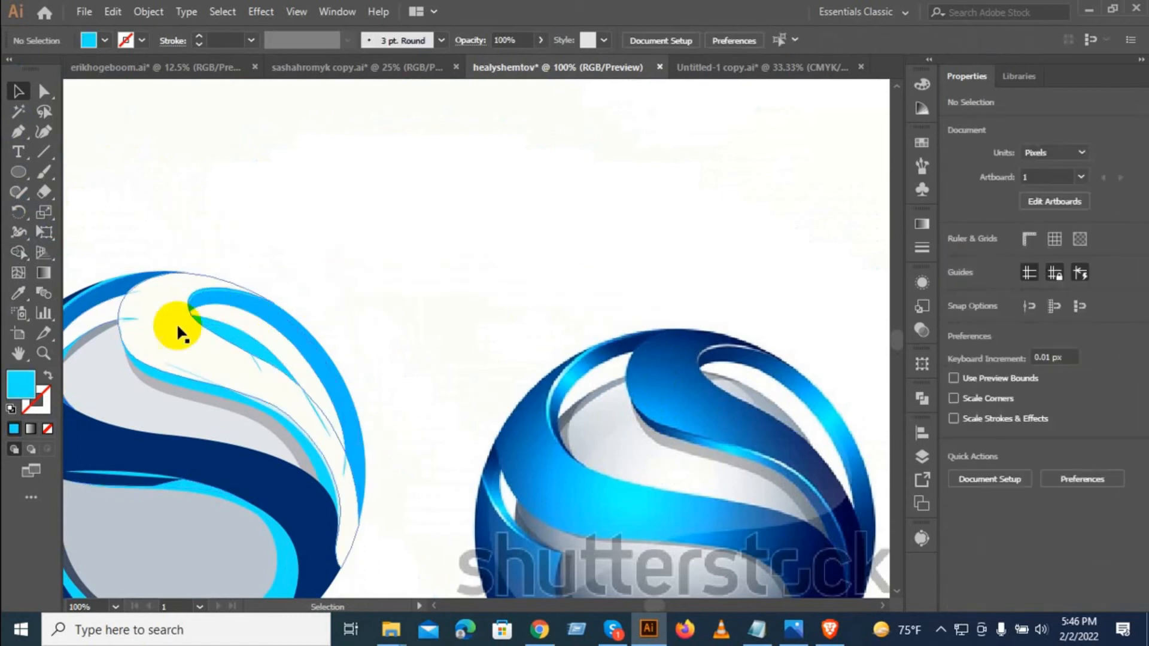
click(159, 328)
click(18, 293)
click(660, 385)
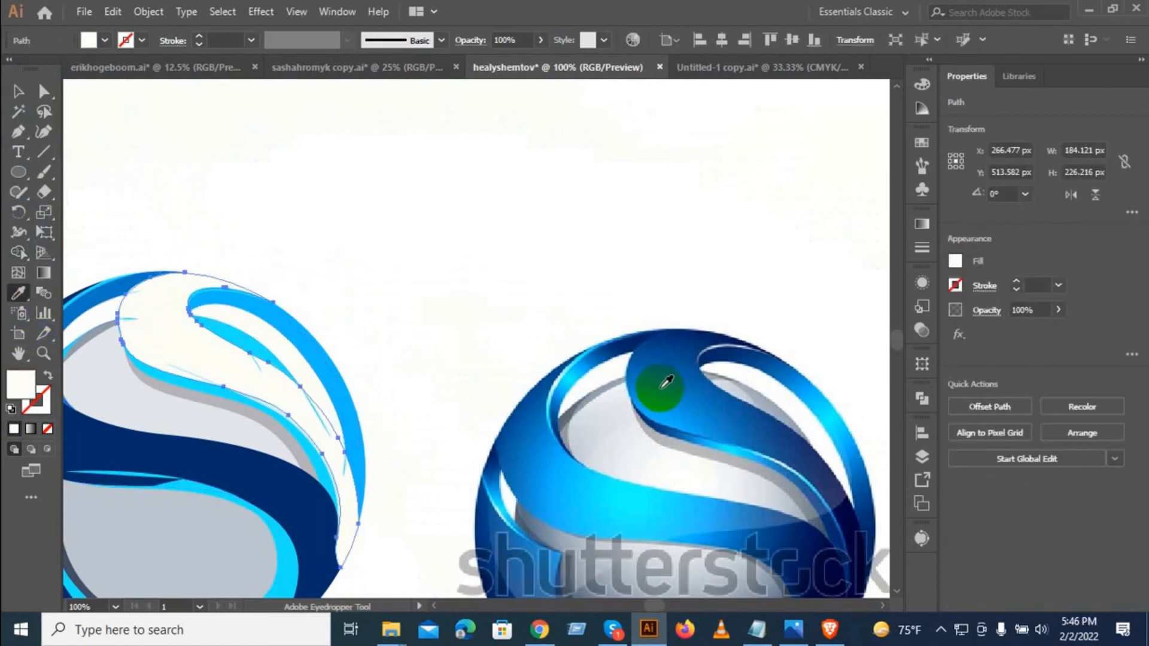
click(17, 97)
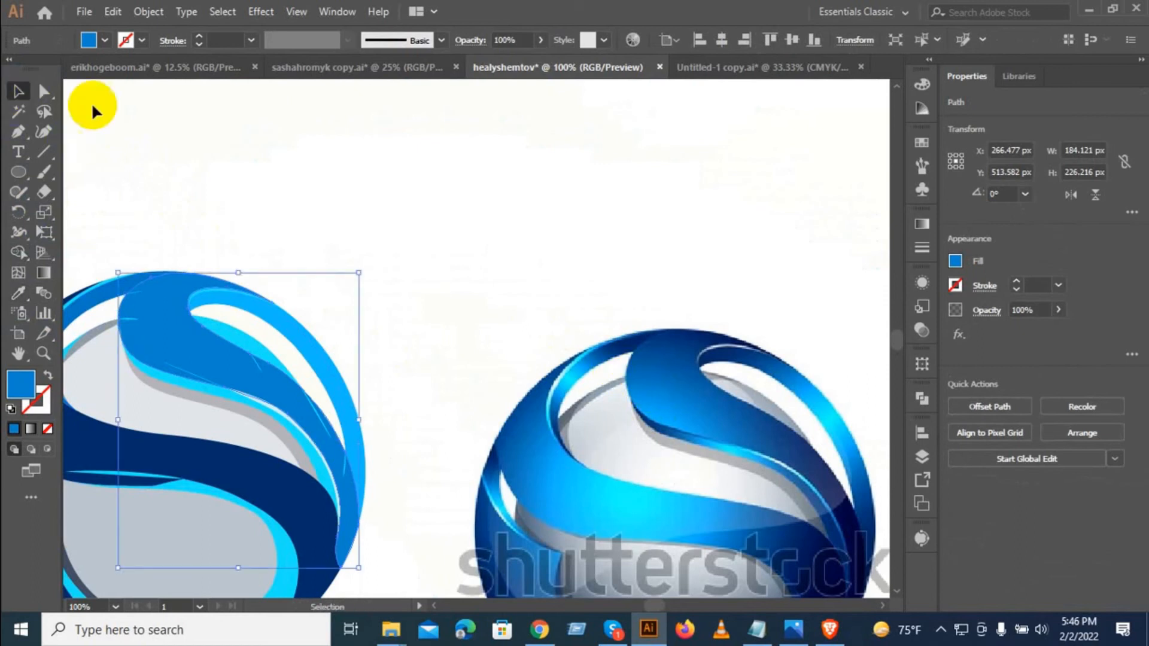
click(393, 308)
Step: Fill the small cyan piece beside the ribbon below the upper-right opening with the light gray sampled from the reference sphere
drag(428, 353, 411, 257)
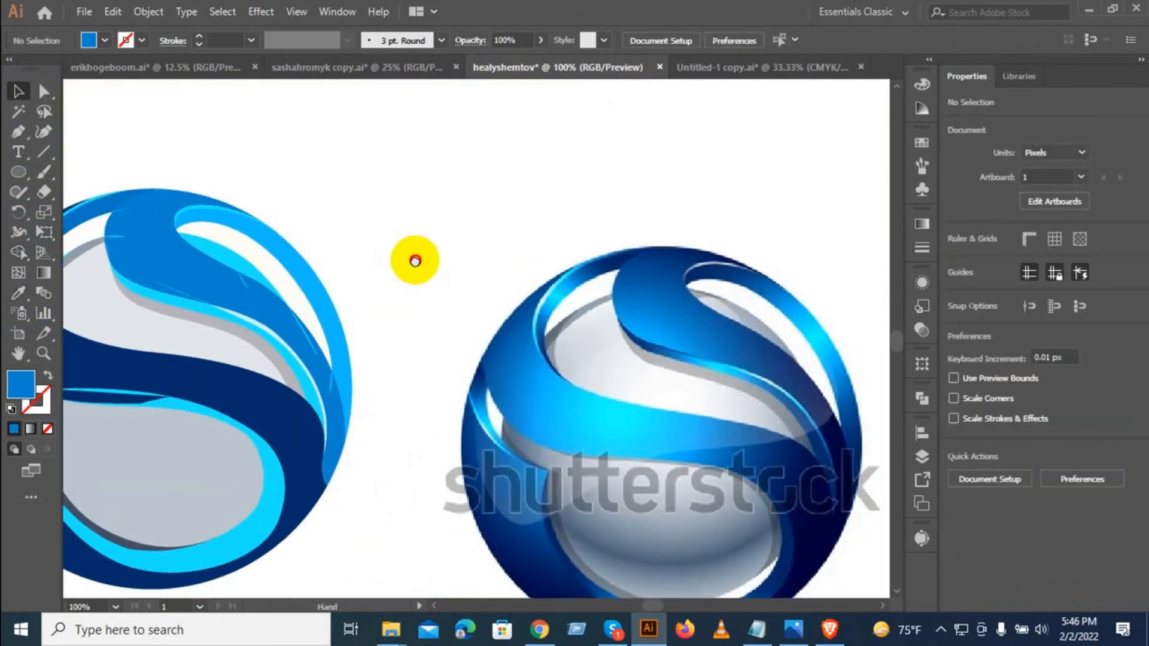
click(200, 245)
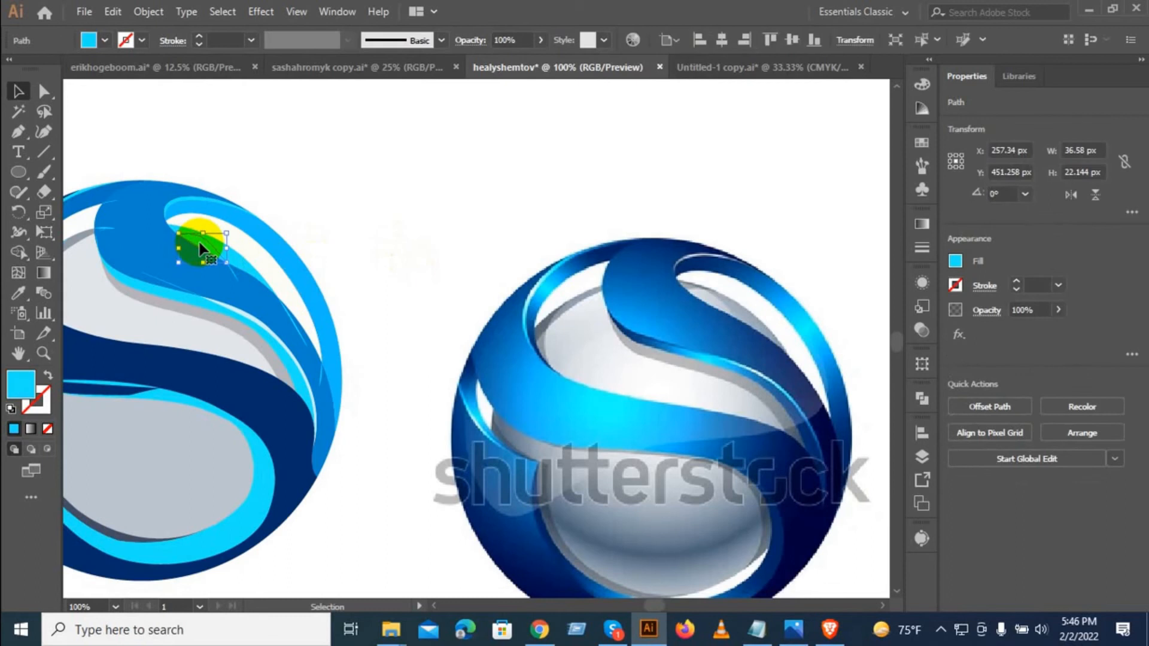
scroll(756, 290, up, 4)
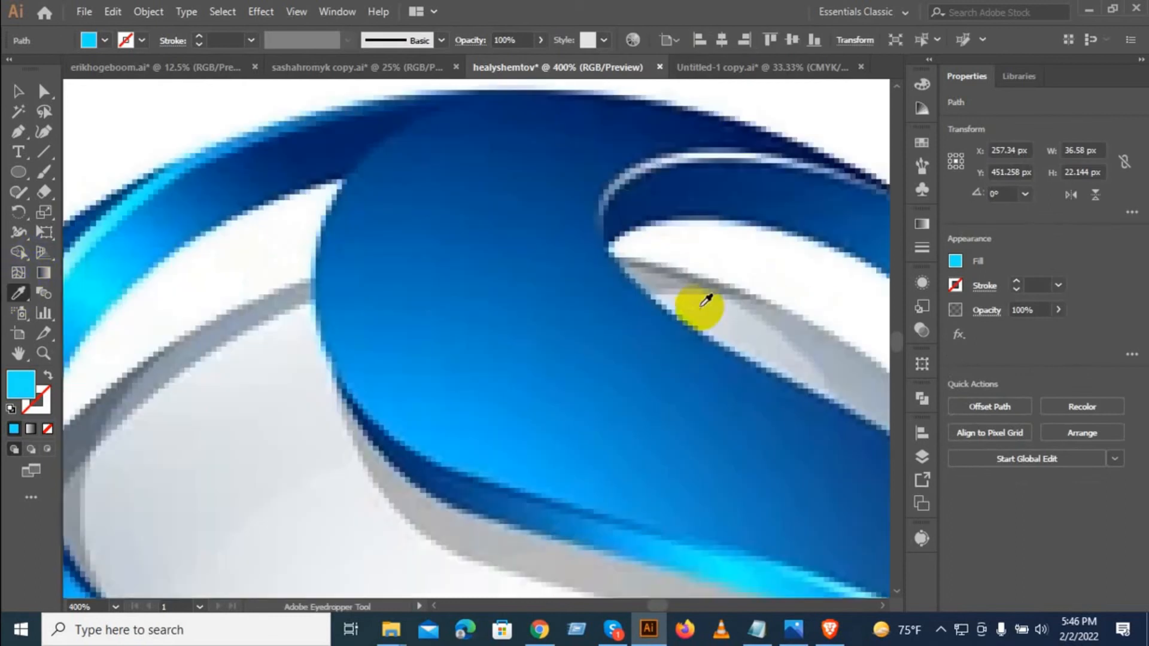
click(740, 320)
scroll(672, 307, down, 2)
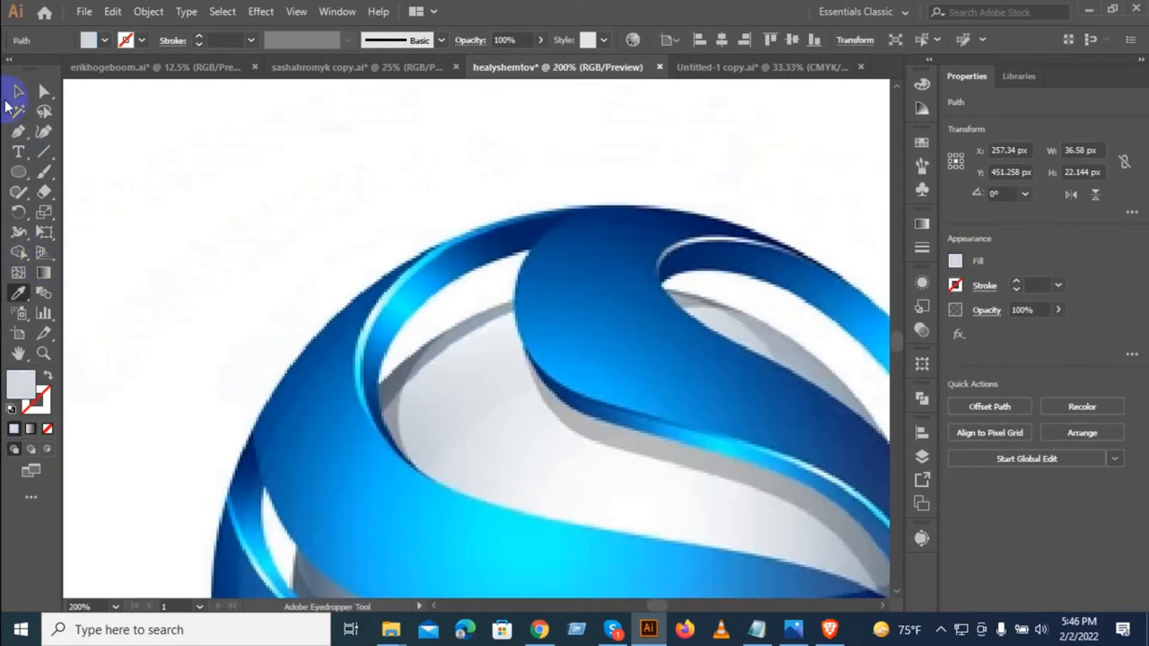
scroll(194, 186, down, 2)
Step: Fill the long cyan crescent along the lower edge of the upper-right opening with the blue-gray sampled from the reference shadow
drag(227, 211, 379, 237)
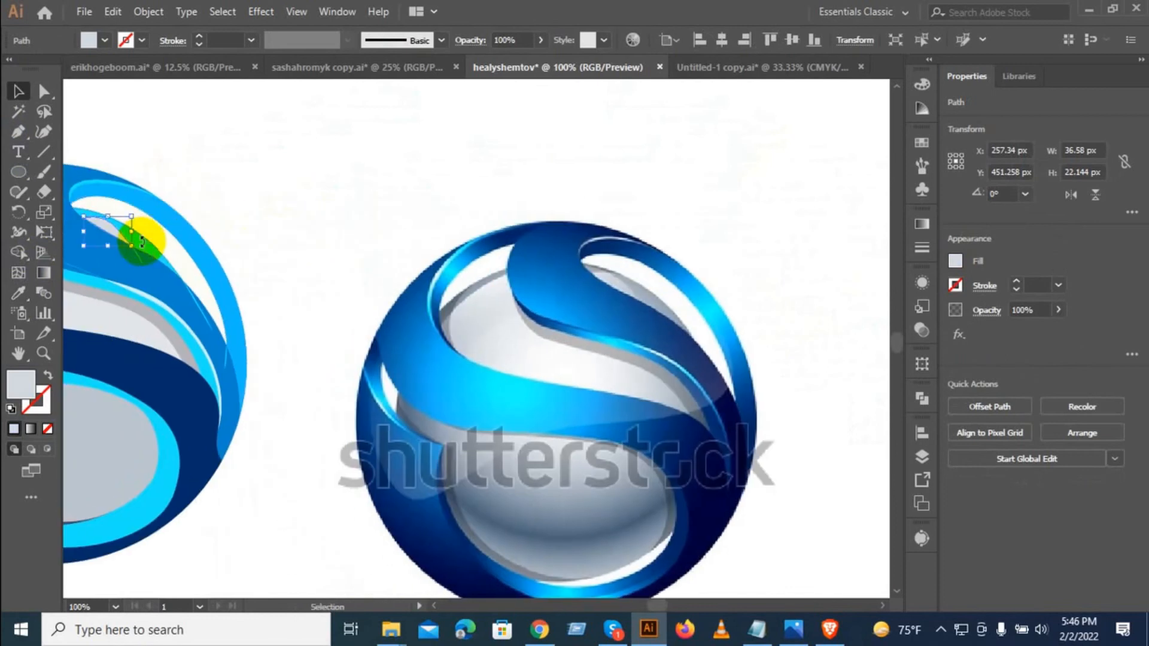
click(143, 246)
click(18, 292)
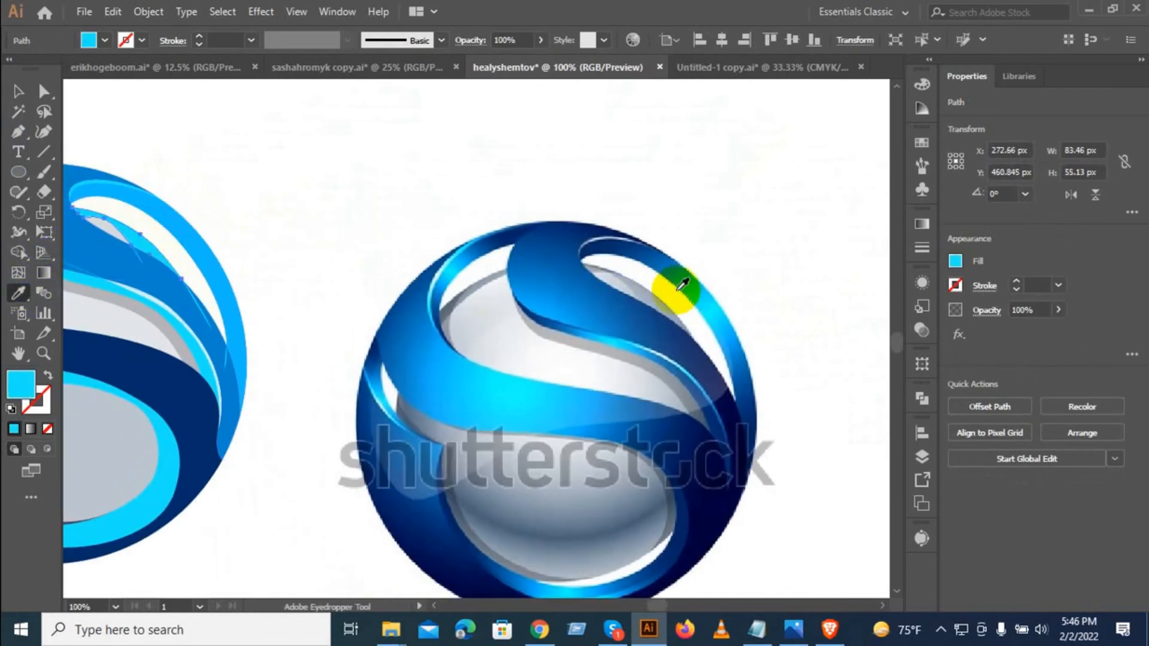
scroll(642, 289, up, 4)
click(683, 304)
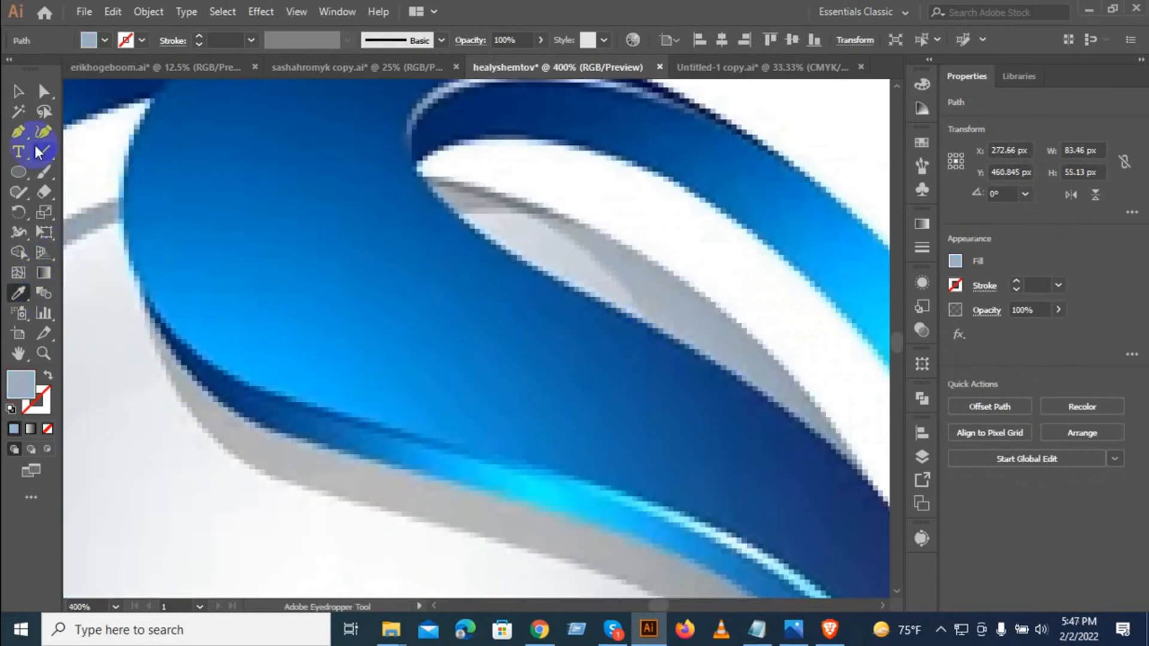
click(17, 91)
scroll(235, 211, down, 2)
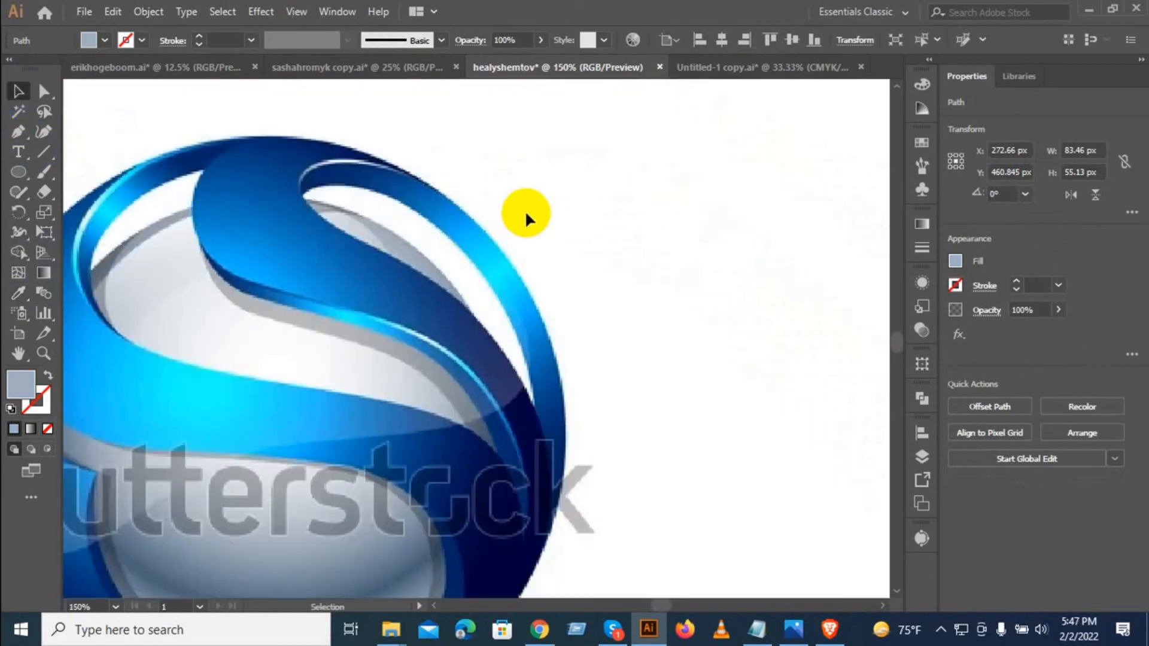
scroll(527, 214, down, 2)
drag(528, 212, 621, 205)
Step: Fill the small cyan shadow piece at the lower corner of the upper-left opening with the dark slate gray sampled from the reference
drag(272, 207, 374, 219)
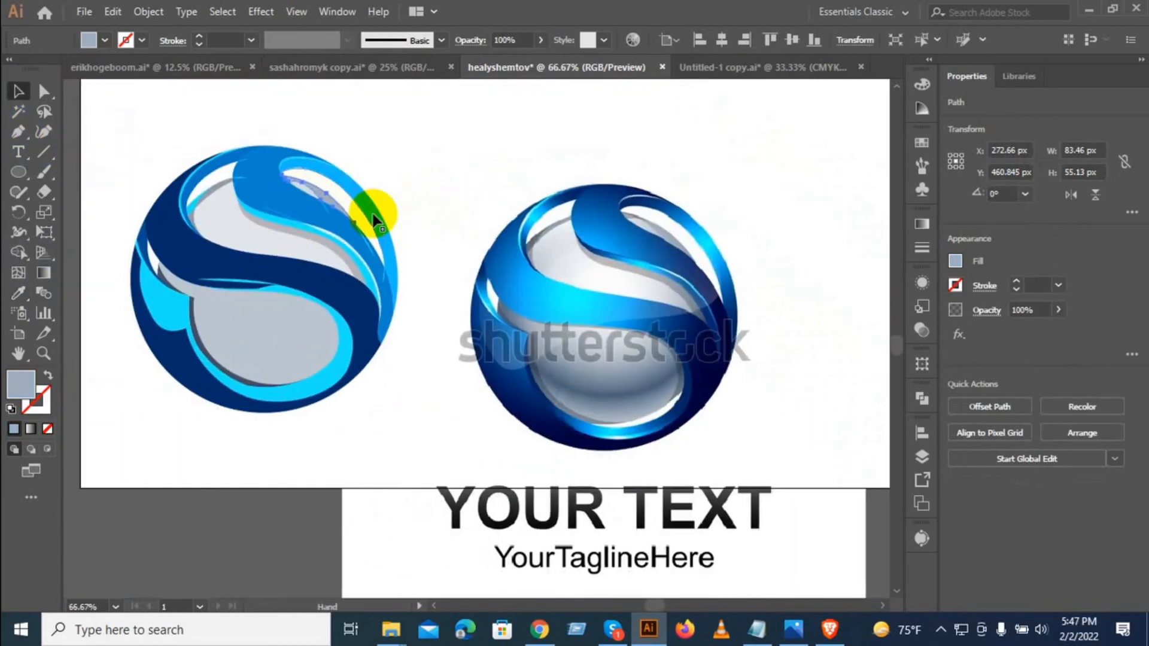
scroll(168, 186, up, 1)
click(199, 208)
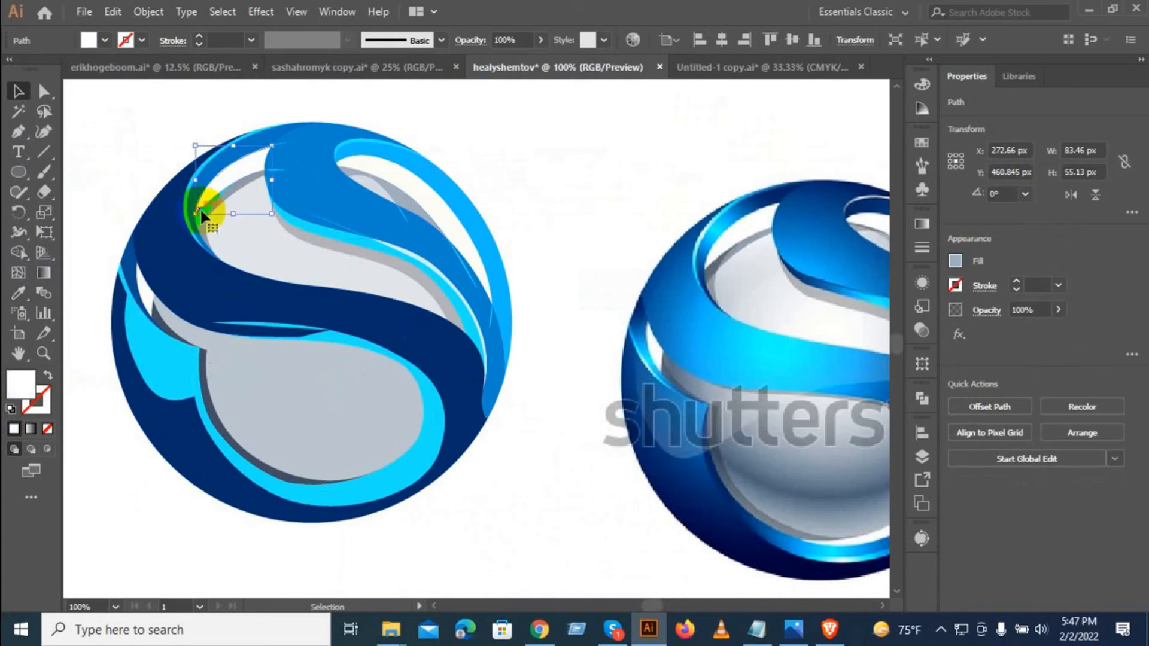
scroll(209, 219, up, 1)
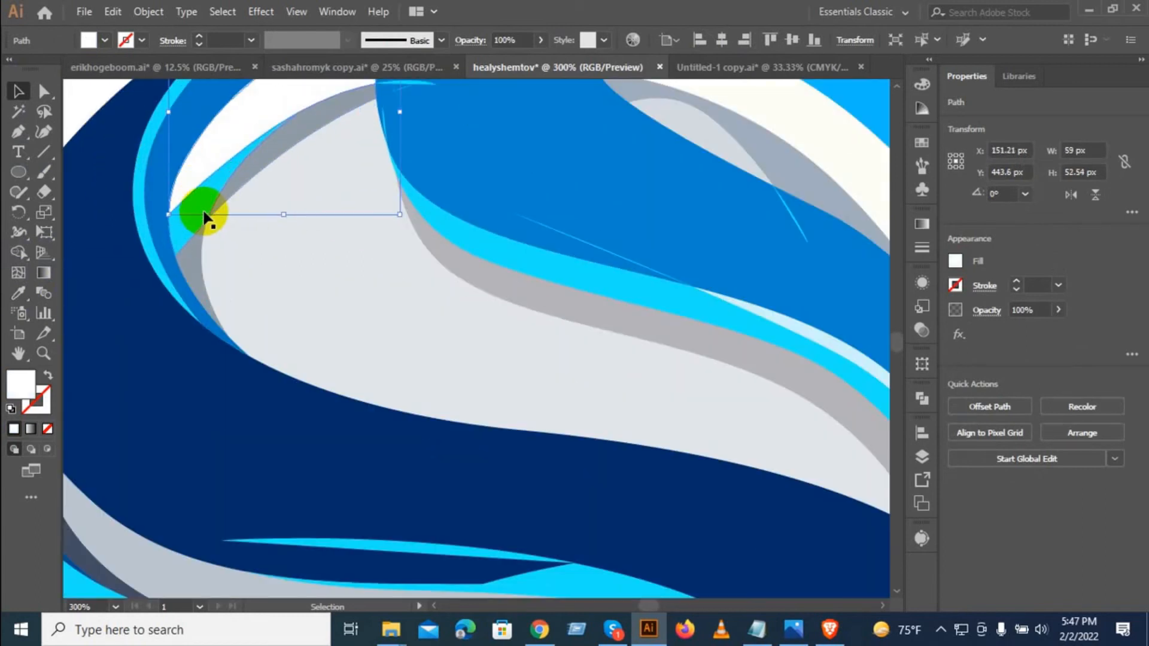
key(i)
click(143, 223)
key(ctrl+0)
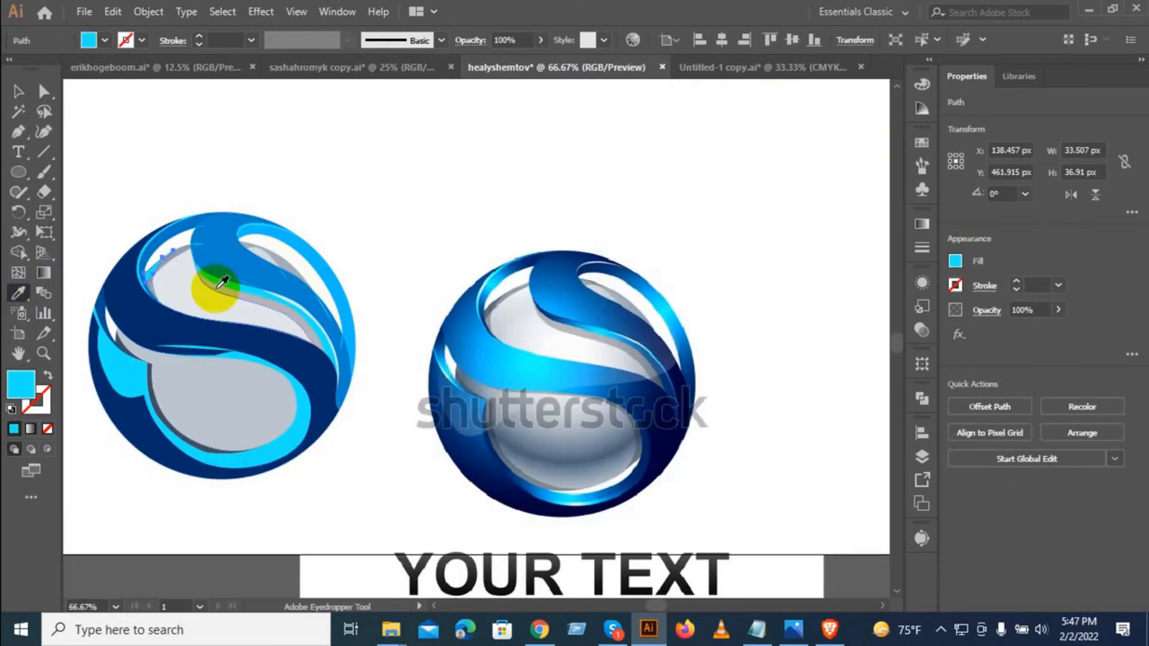
scroll(424, 324, up, 5)
click(427, 338)
key(ctrl+0)
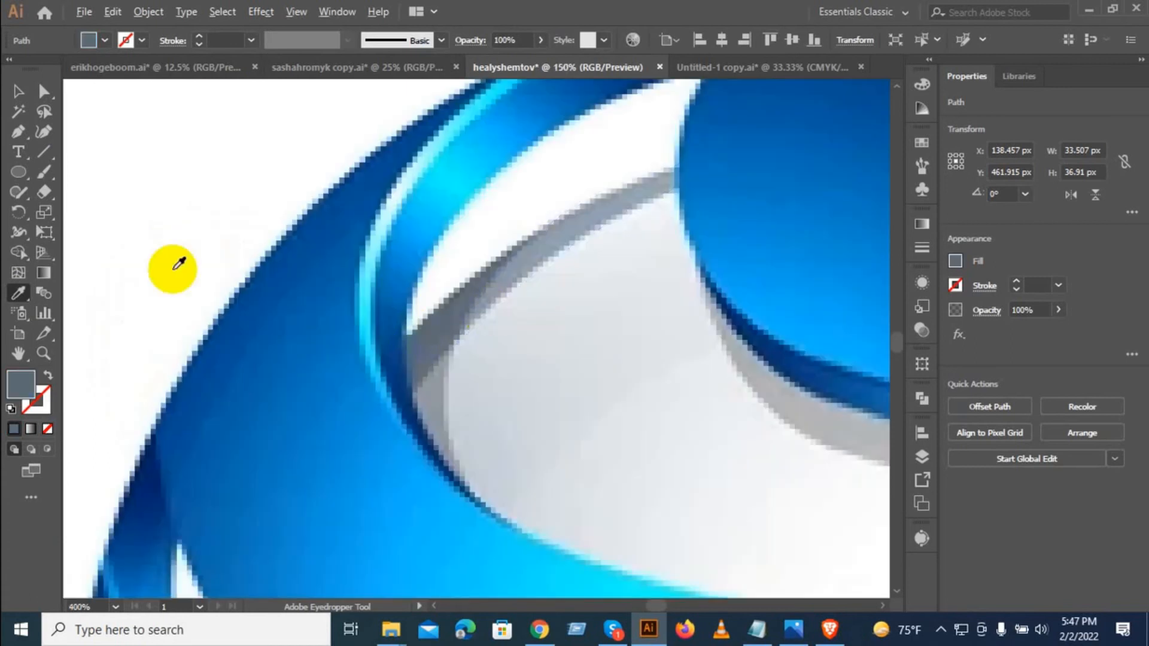
scroll(244, 196, down, 2)
drag(244, 210, 499, 214)
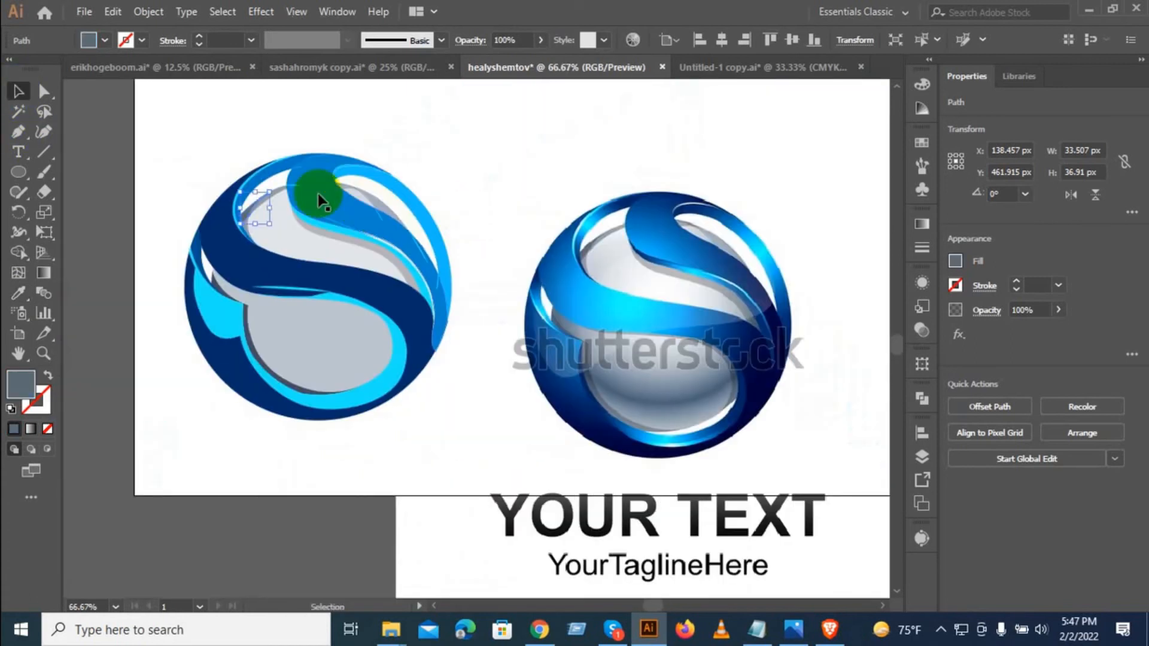
click(439, 161)
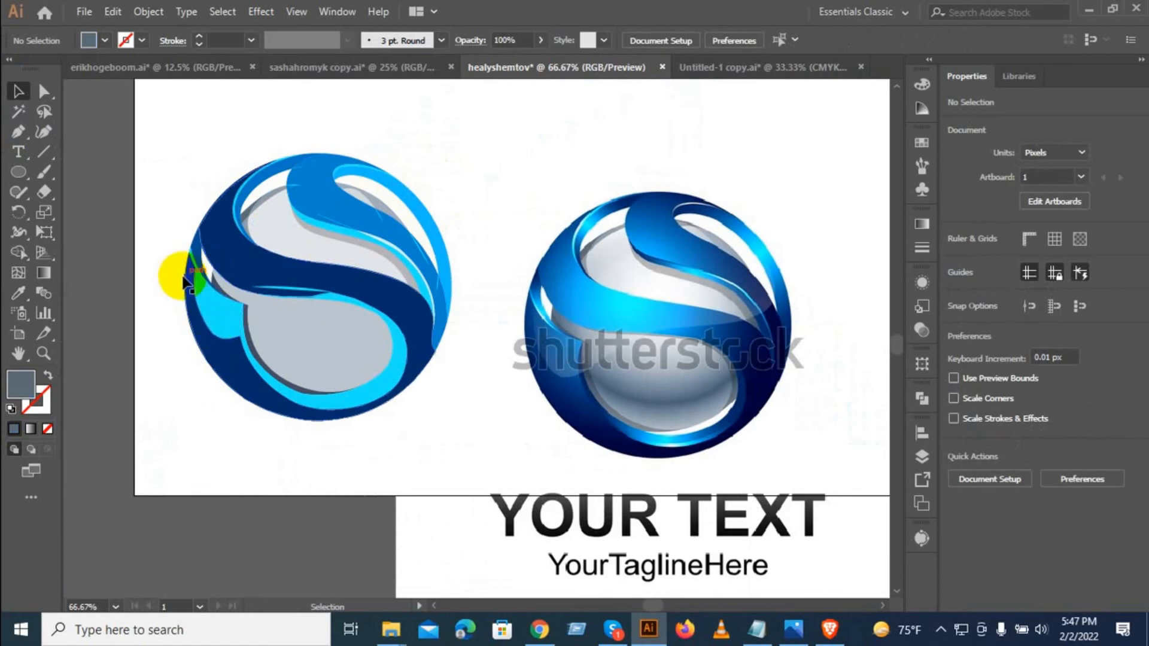
Step: Fill the thin cyan crescent on the globe's left side, beside the small white opening, with white sampled from the background
scroll(202, 263, up, 5)
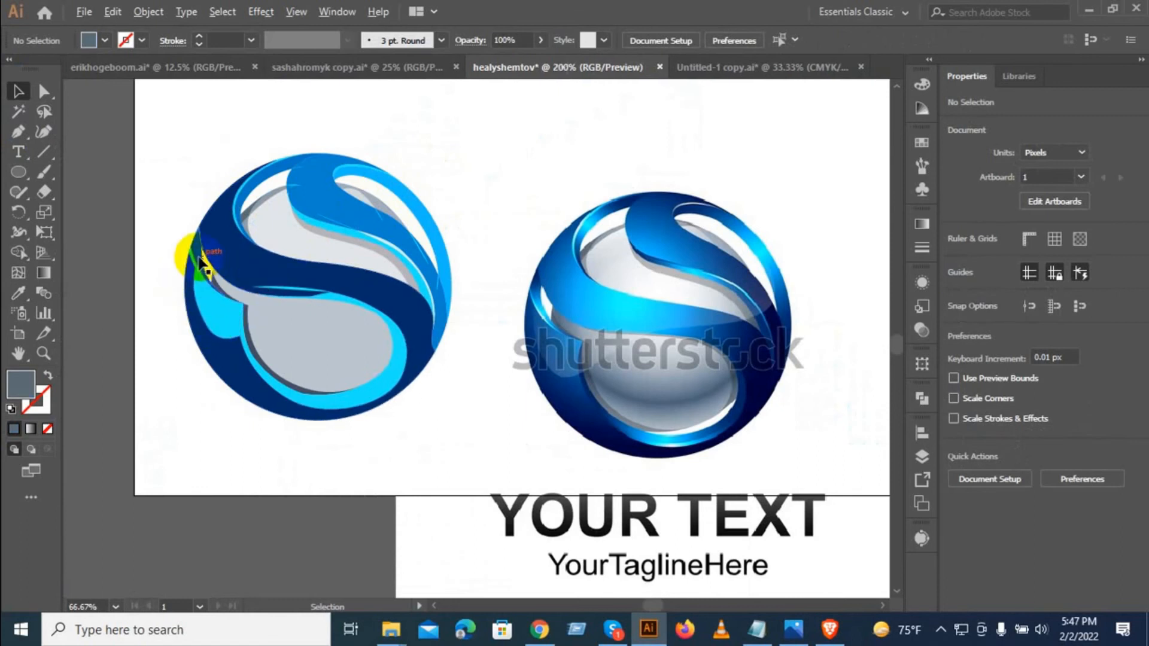
click(177, 301)
click(18, 293)
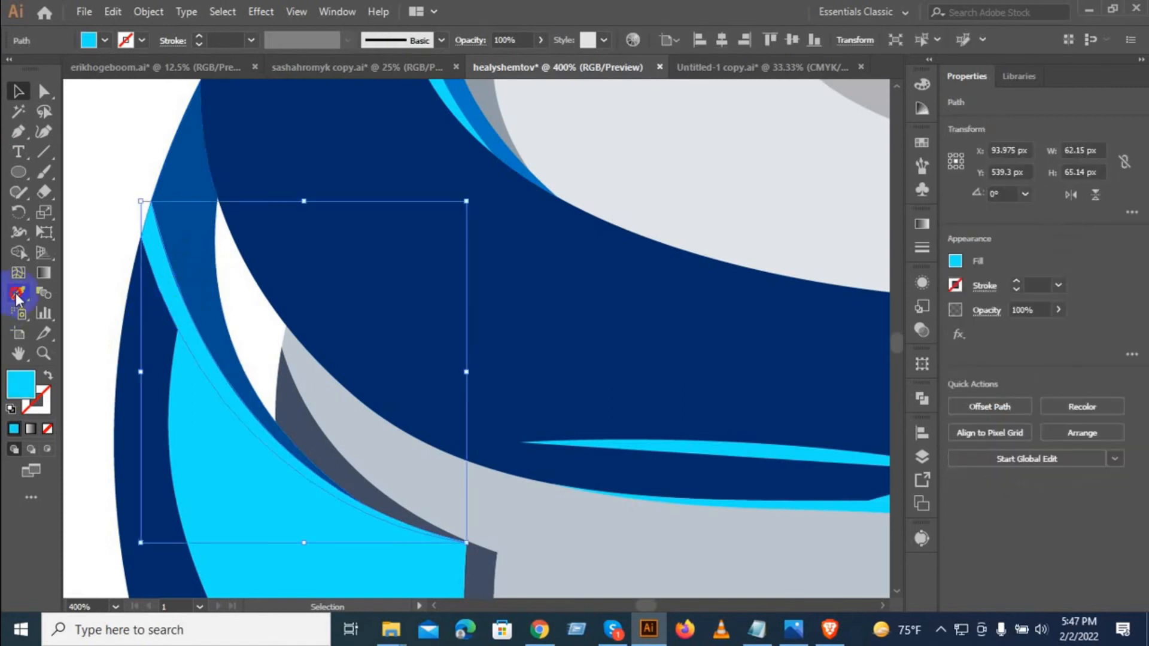
click(101, 249)
click(18, 91)
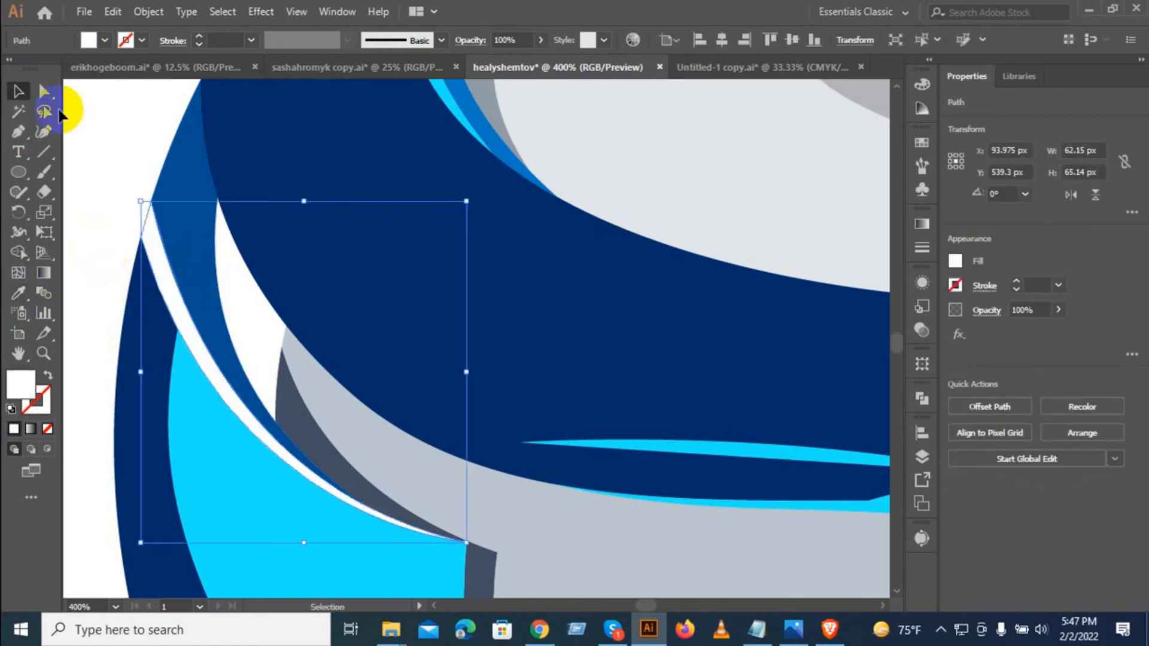
click(154, 231)
Step: Delete the thin cyan sliver inside the dark middle ribbon above the lower gray area
drag(712, 436, 359, 321)
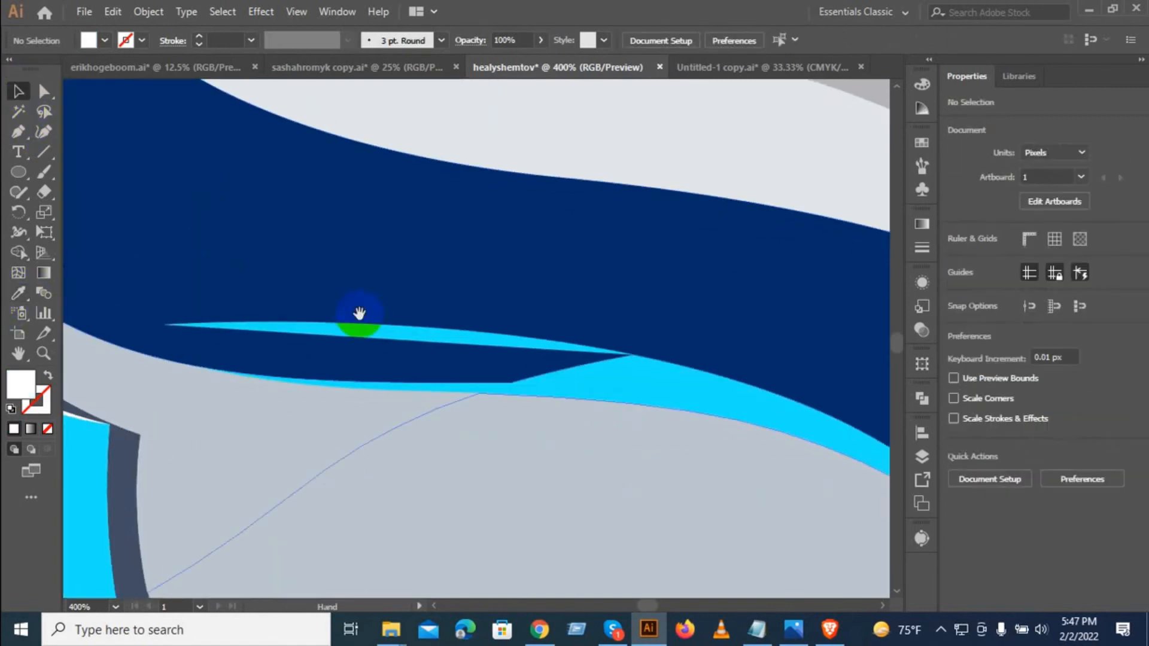
click(433, 341)
key(Delete)
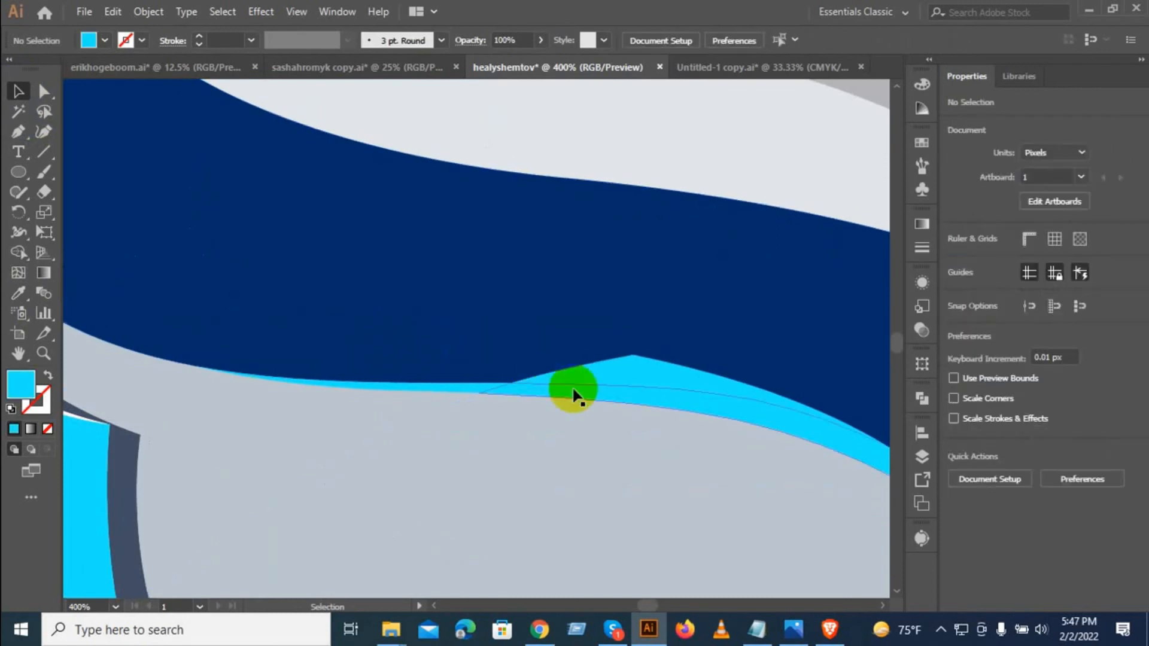
Step: Merge the cyan leftovers above the lower gray area with the dark middle ribbon using the Shape Builder tool, and clear the selection
click(626, 375)
scroll(185, 376, down, 5)
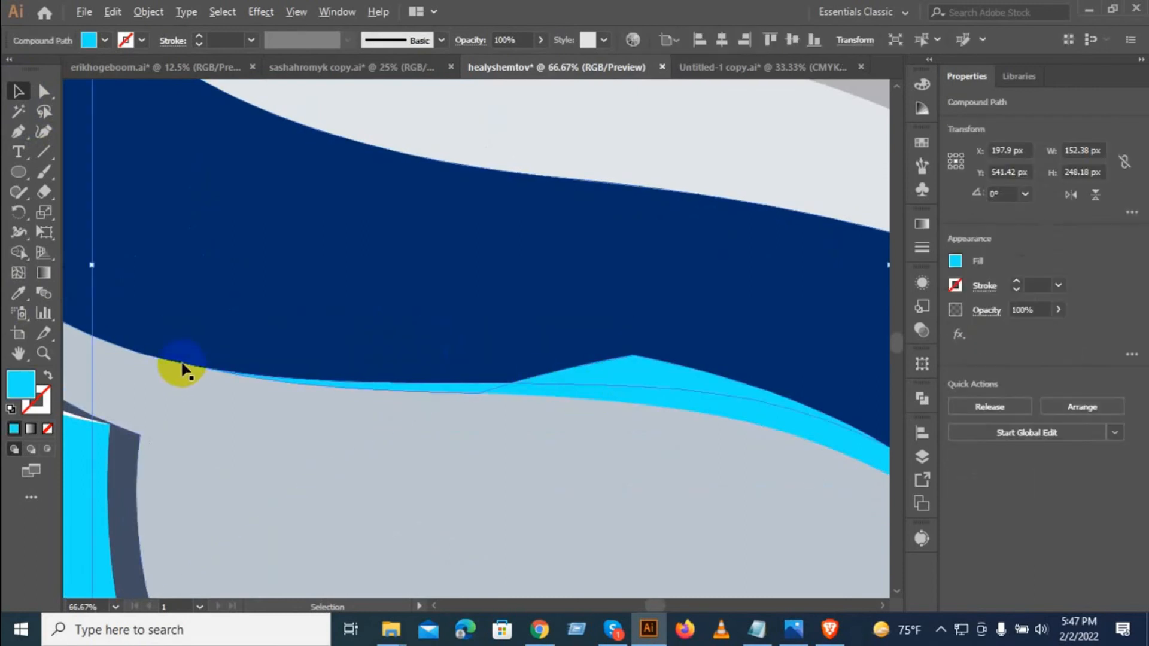
scroll(263, 364, up, 4)
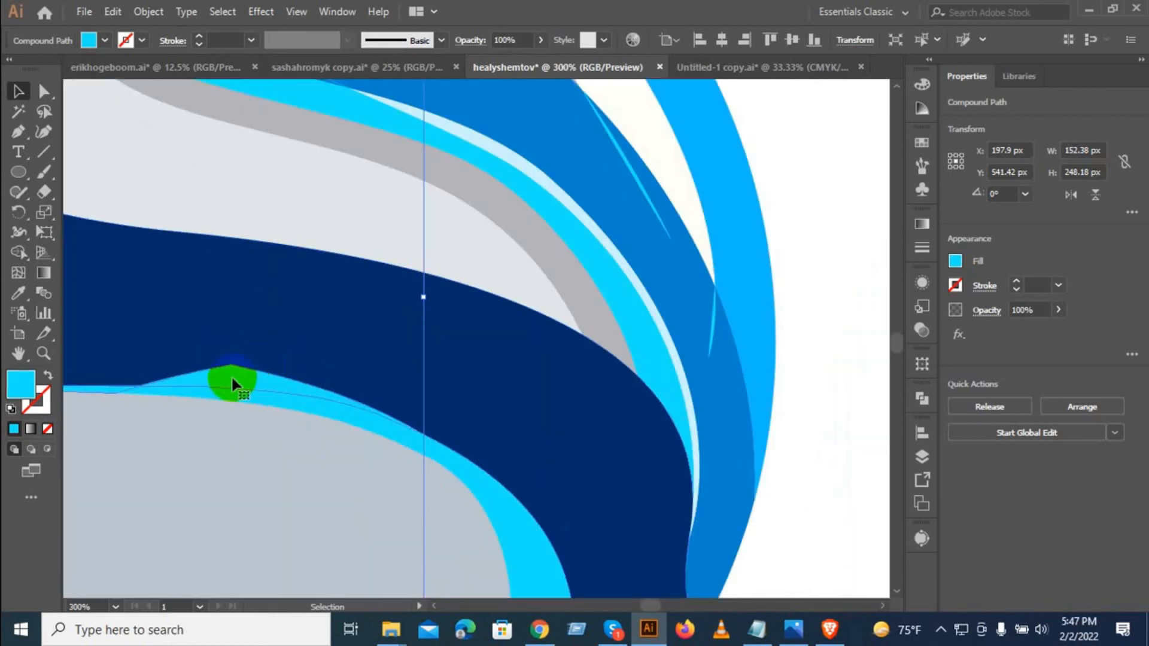
mouse_move(232, 375)
mouse_down()
mouse_move(275, 306)
mouse_move(226, 372)
mouse_up()
scroll(335, 371, down, 5)
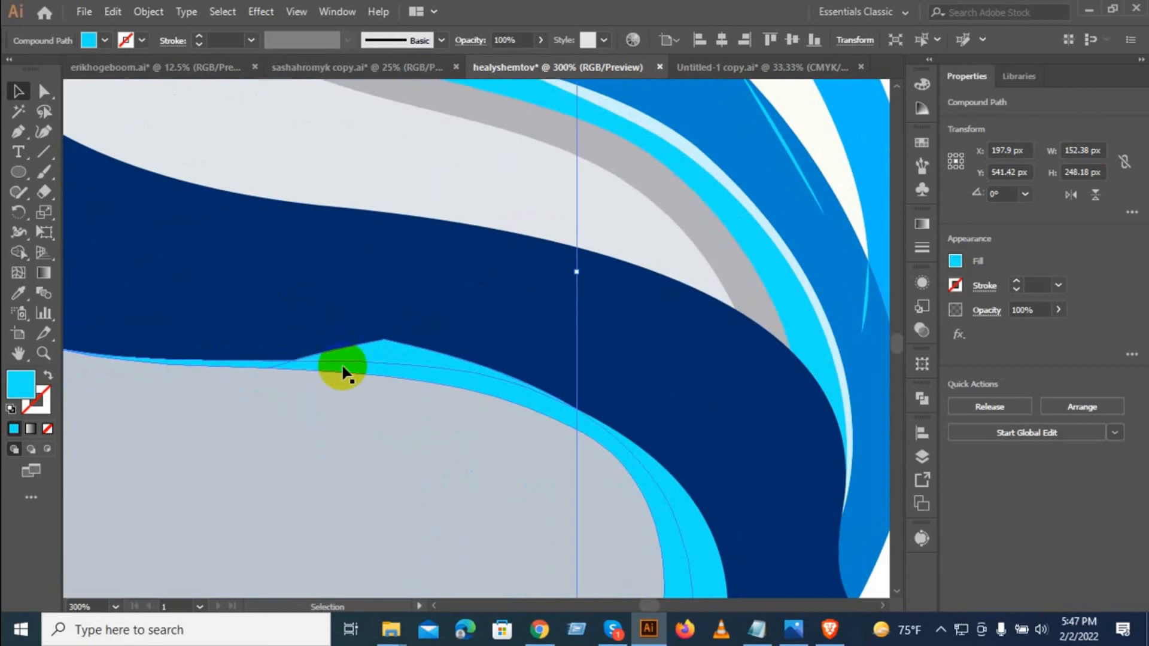
drag(225, 525, 442, 282)
click(18, 252)
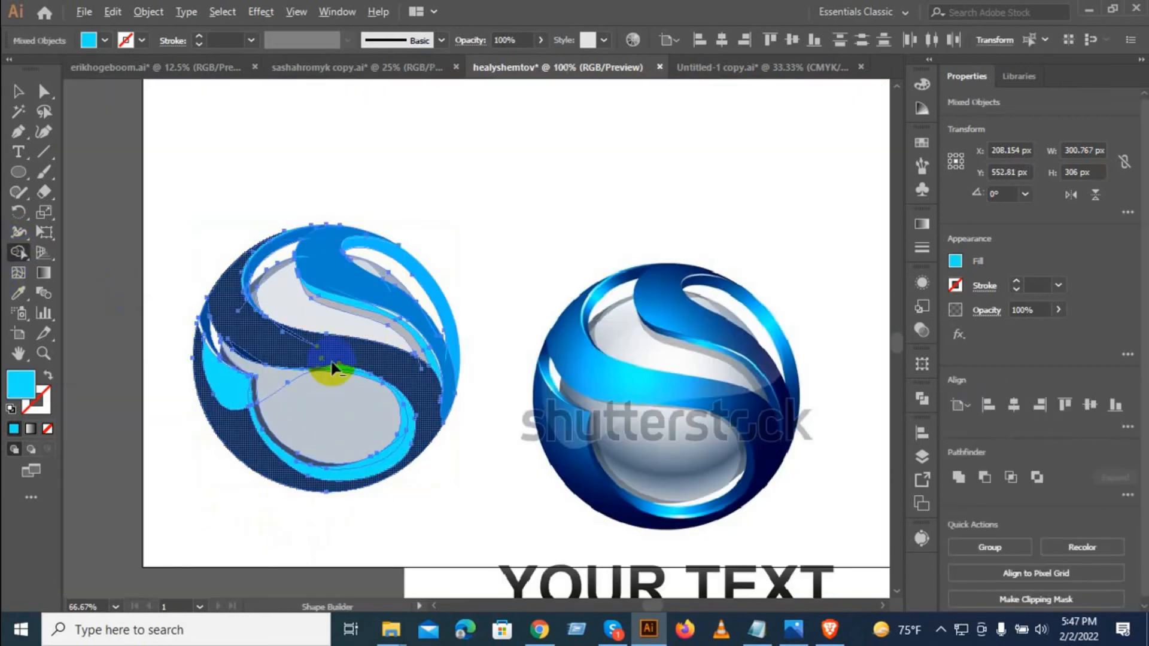
scroll(335, 366, up, 5)
drag(307, 326, 358, 376)
scroll(257, 390, up, 4)
drag(254, 393, 299, 389)
scroll(299, 388, down, 3)
click(22, 94)
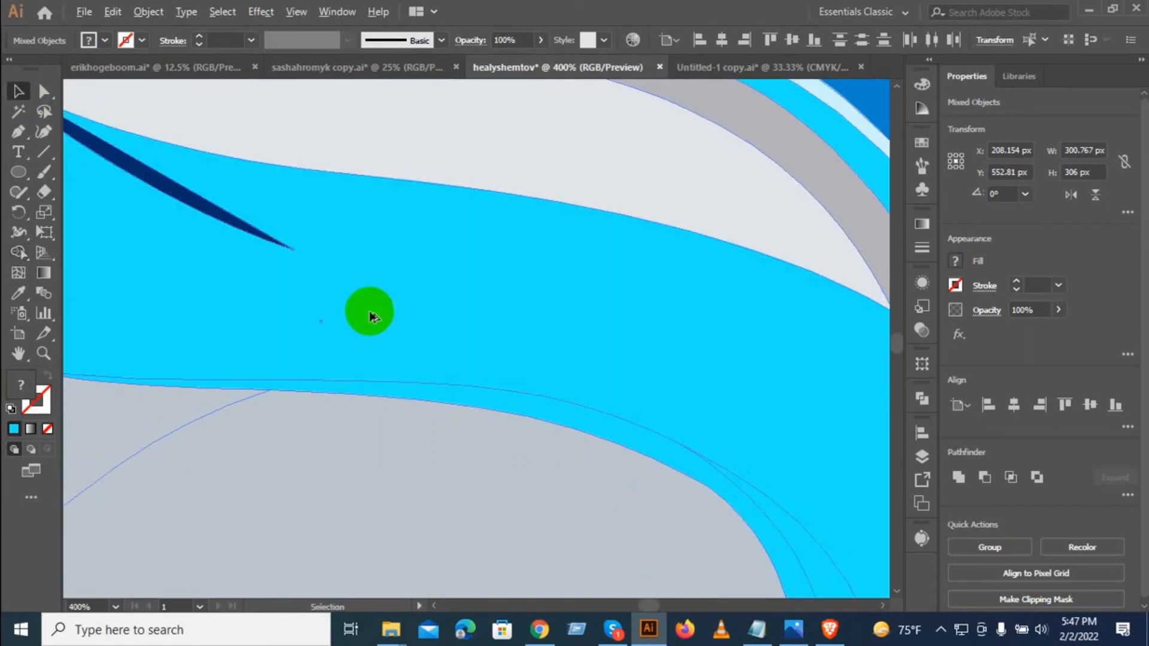
scroll(371, 313, down, 5)
click(514, 403)
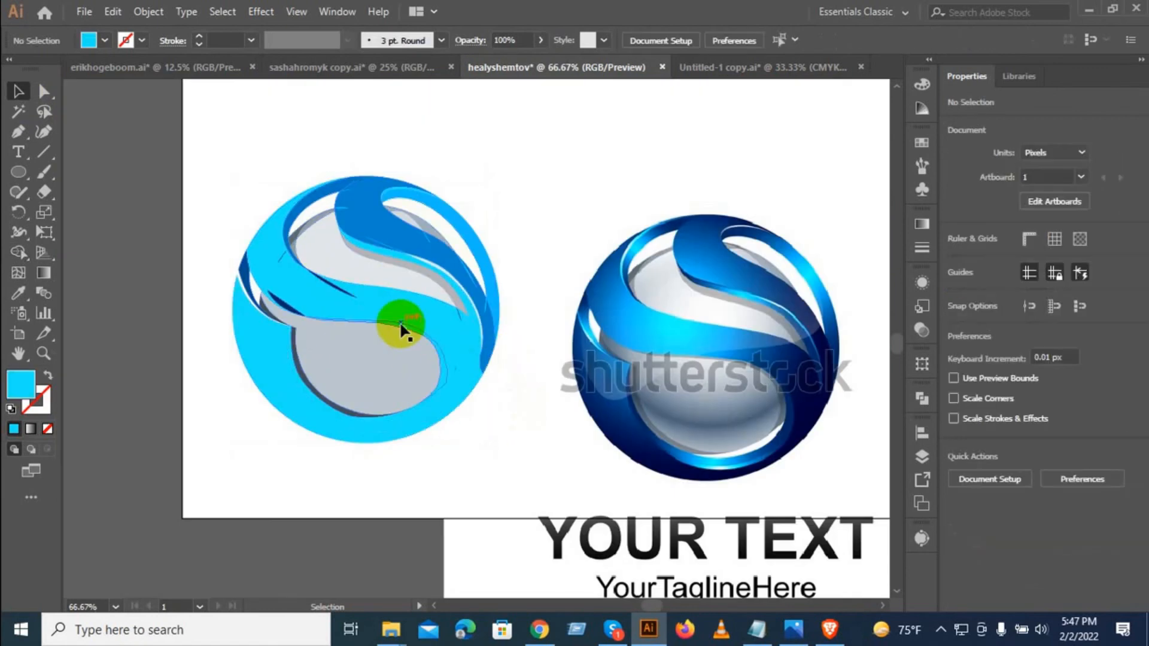
Step: Select the cyan rim pieces around the lower gray area and unite them into one shape
scroll(399, 326, up, 3)
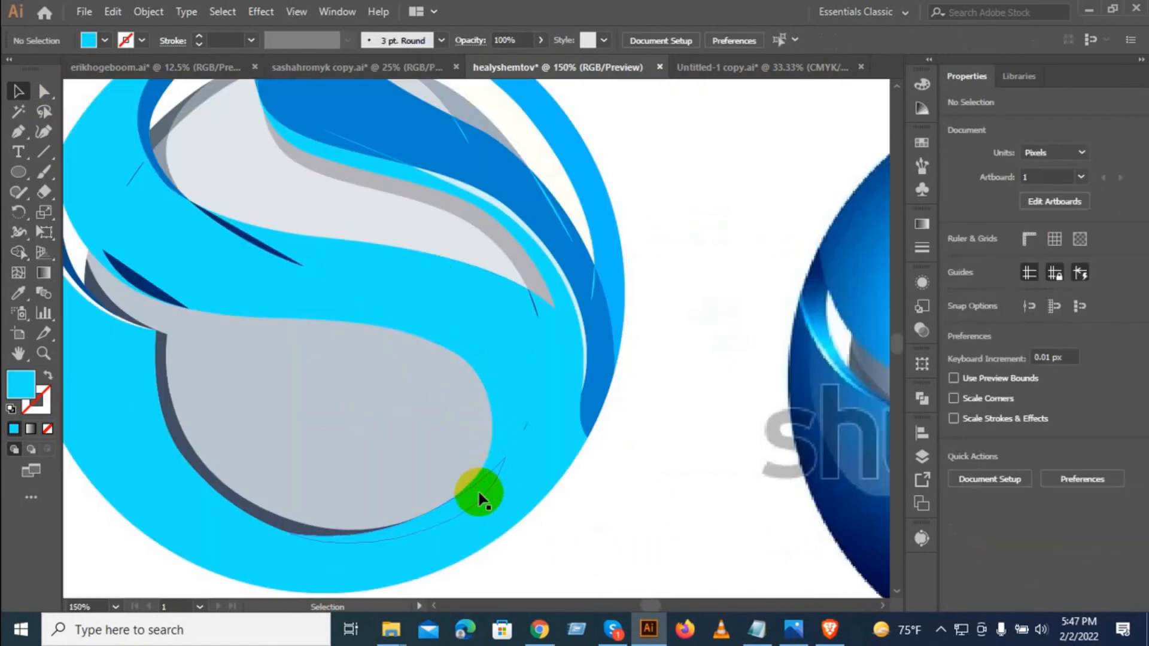
click(483, 459)
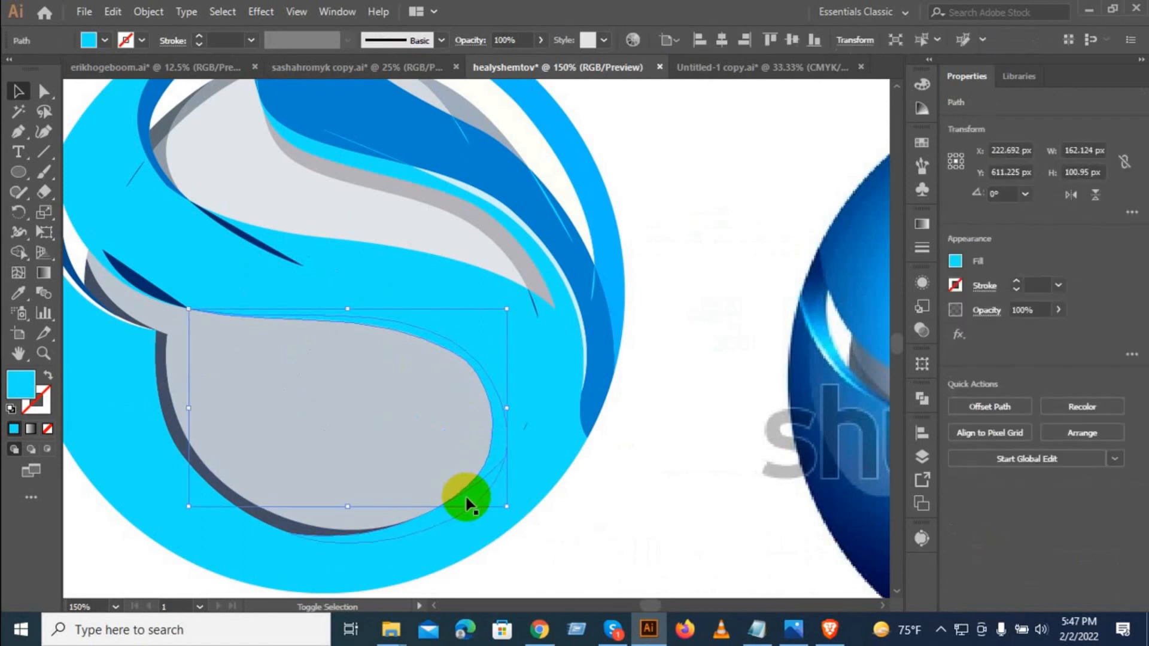
click(959, 477)
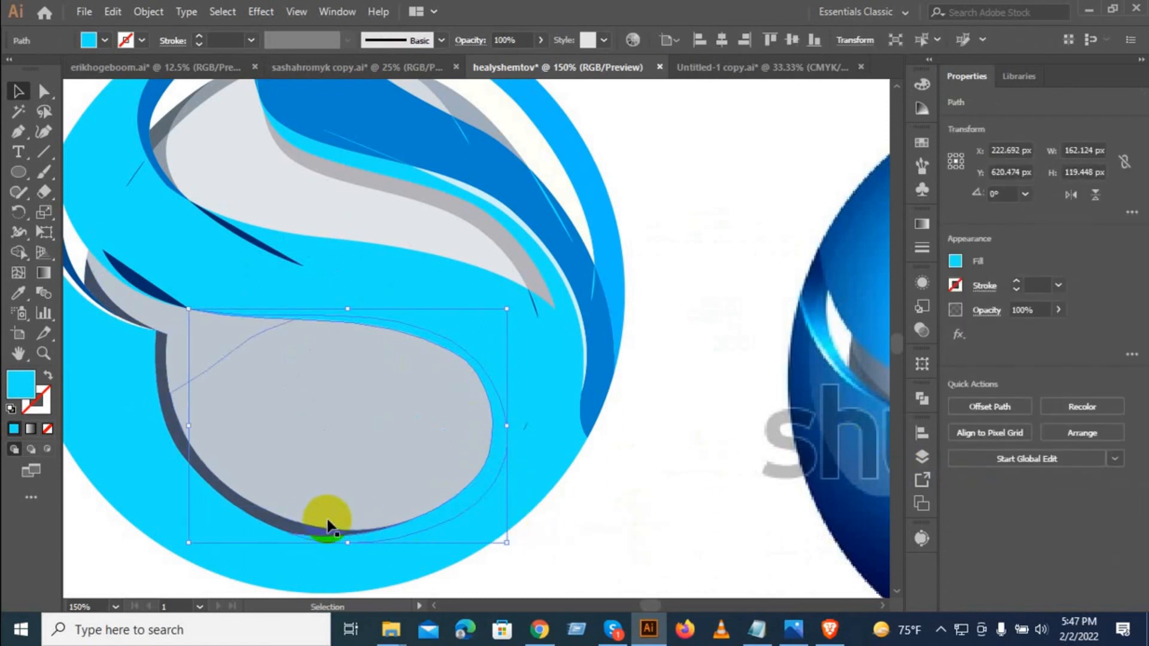
click(17, 292)
scroll(348, 408, down, 2)
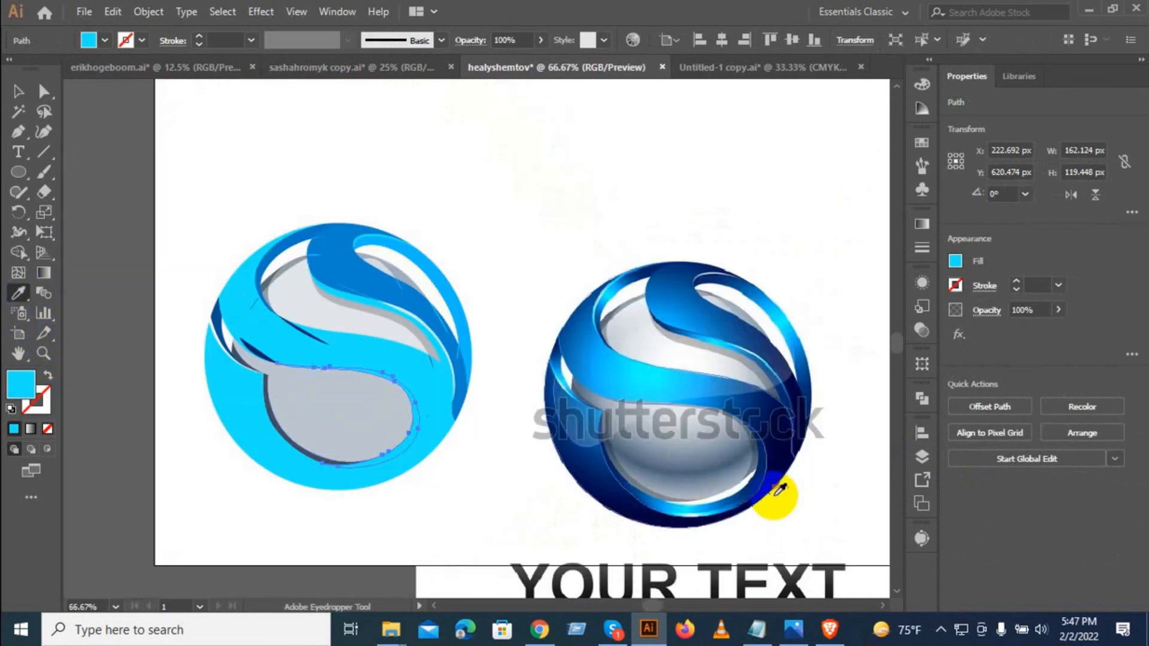
scroll(777, 491, up, 3)
scroll(692, 494, down, 2)
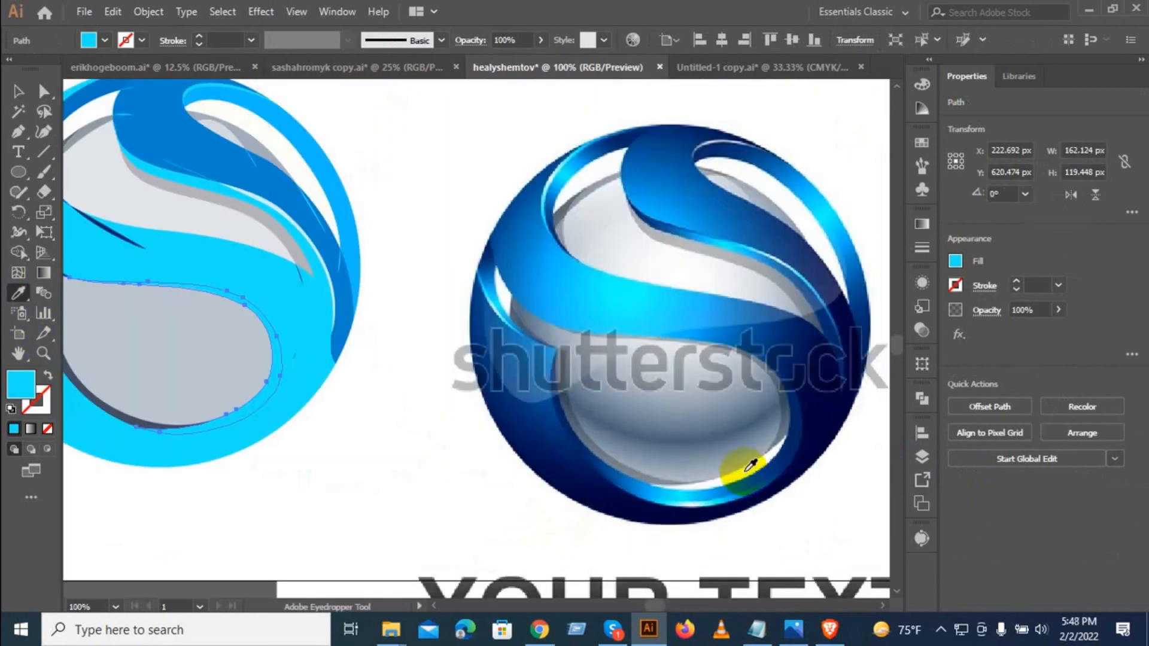
click(694, 460)
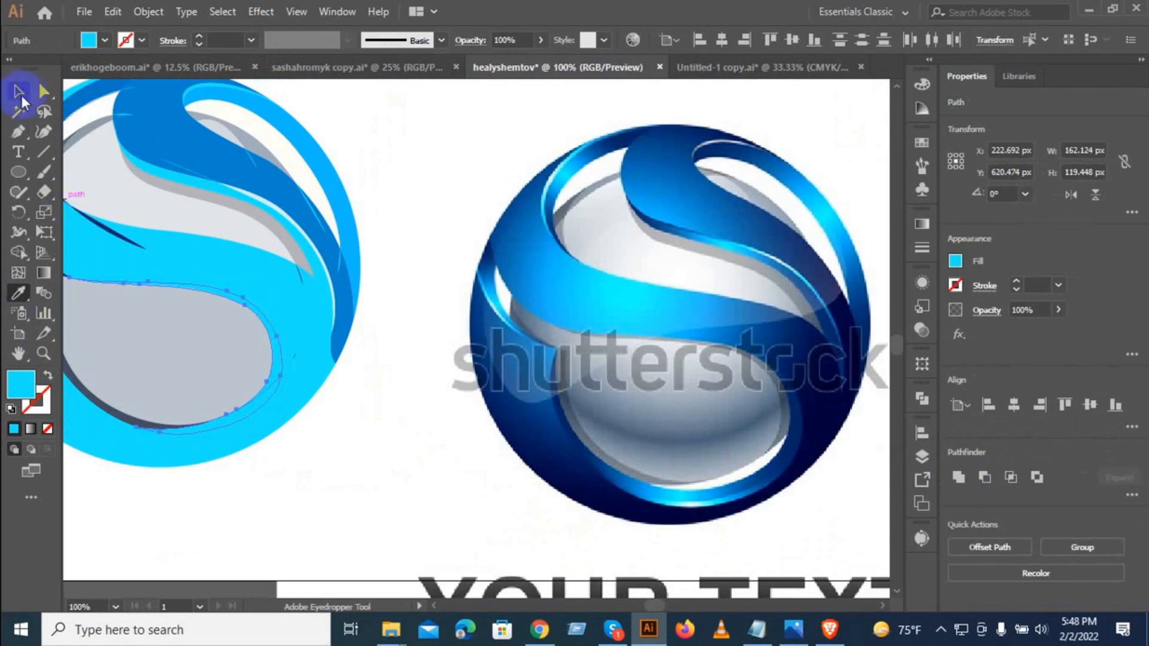
click(18, 91)
click(393, 450)
Step: Fill the cyan rim piece along the lower gray area's right edge with dark gray sampled from the reference globe
click(278, 363)
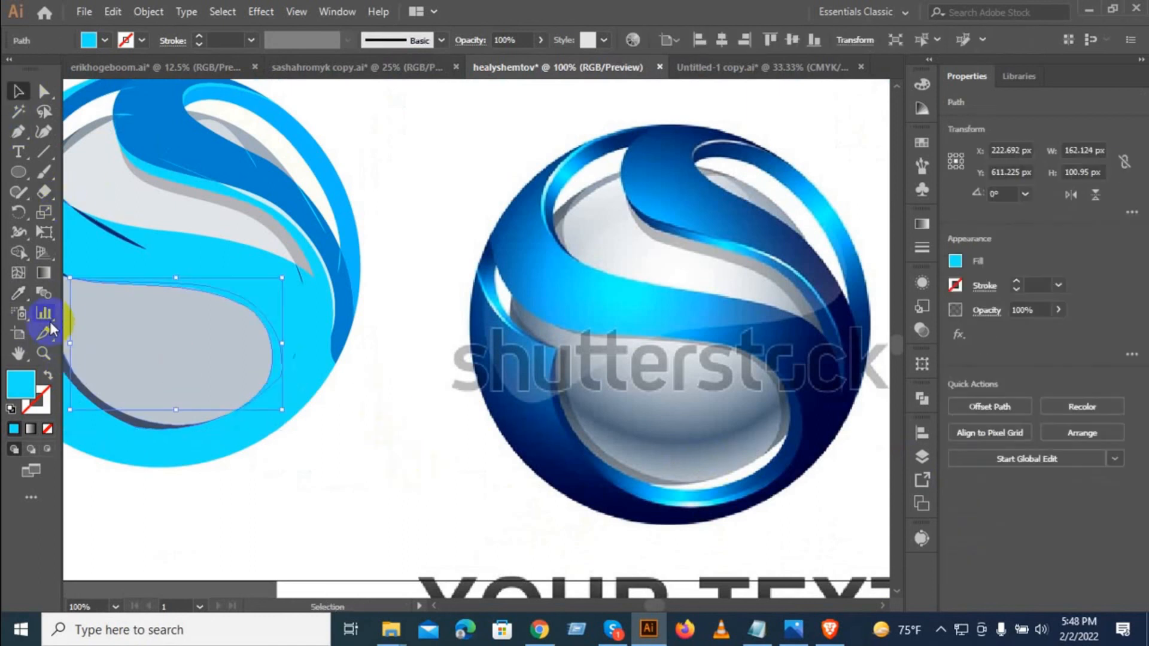
click(19, 295)
scroll(789, 413, up, 5)
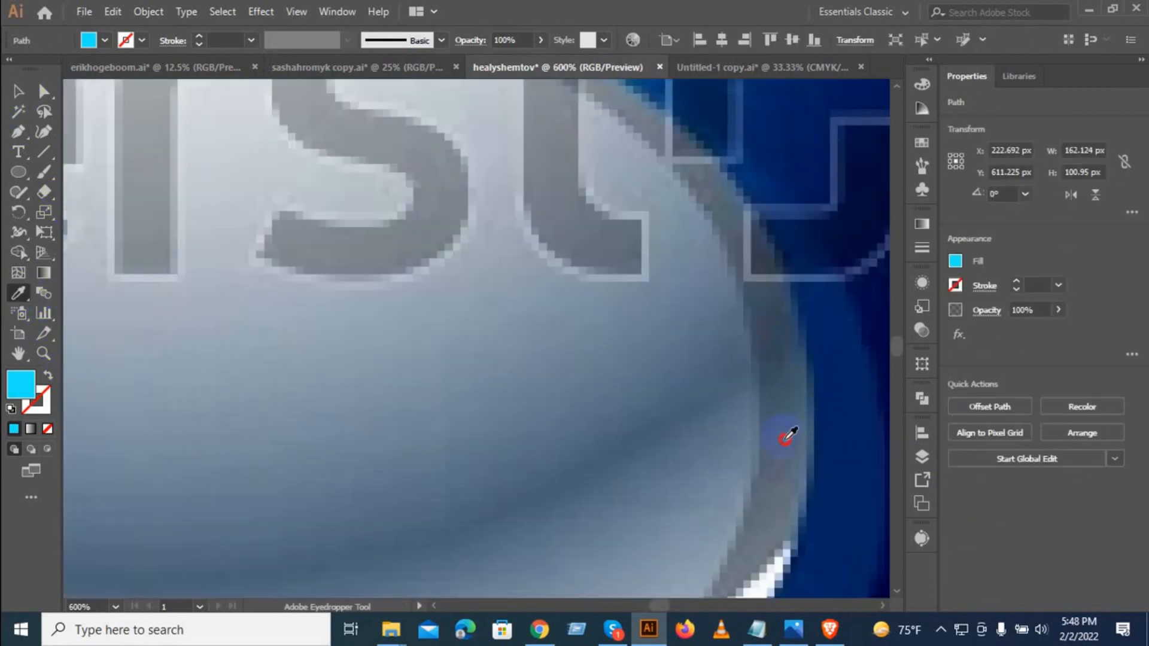
click(787, 436)
scroll(711, 437, down, 3)
click(14, 94)
scroll(307, 333, down, 3)
drag(307, 334, 624, 364)
click(534, 399)
Step: Fill the crescent below the lower gray area's right side with white sampled from the background, and clear the selection
click(405, 385)
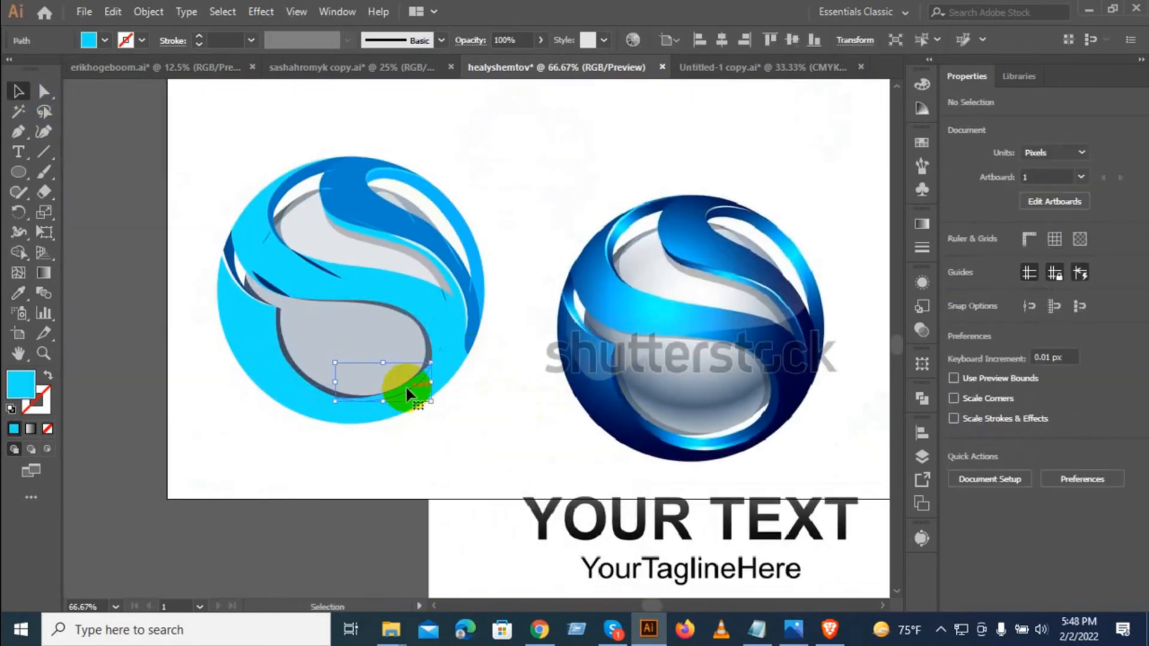
click(531, 452)
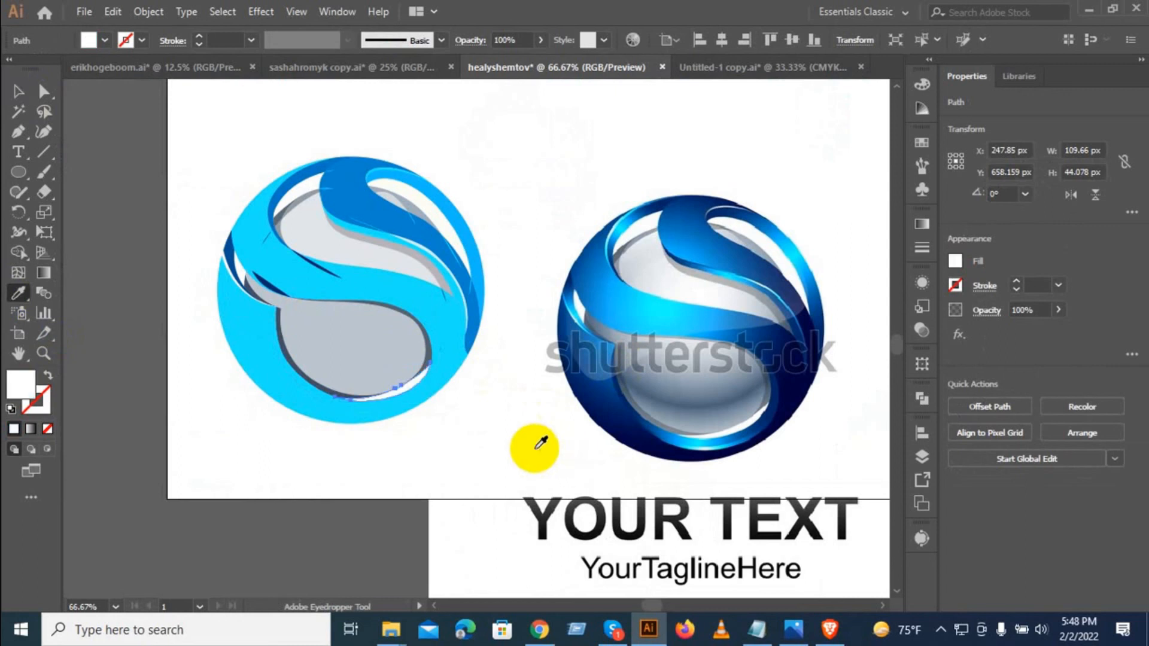
click(16, 94)
click(277, 113)
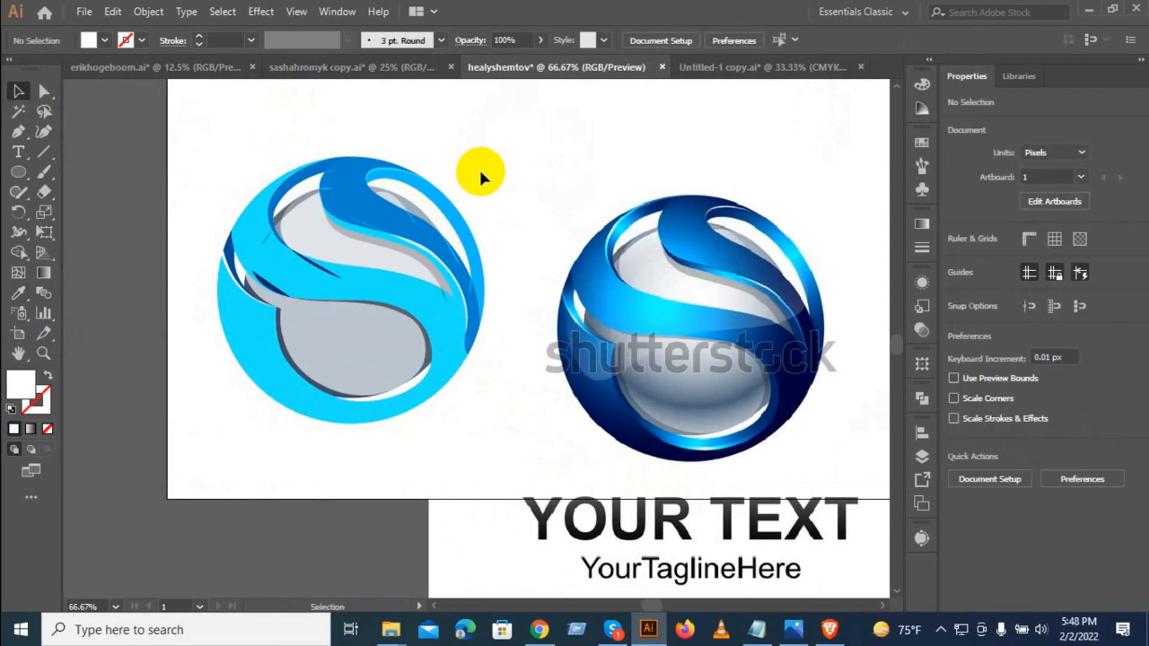
Step: Delete the four stray cyan slivers along the left edge of the upper blue swoosh
scroll(298, 159, up, 3)
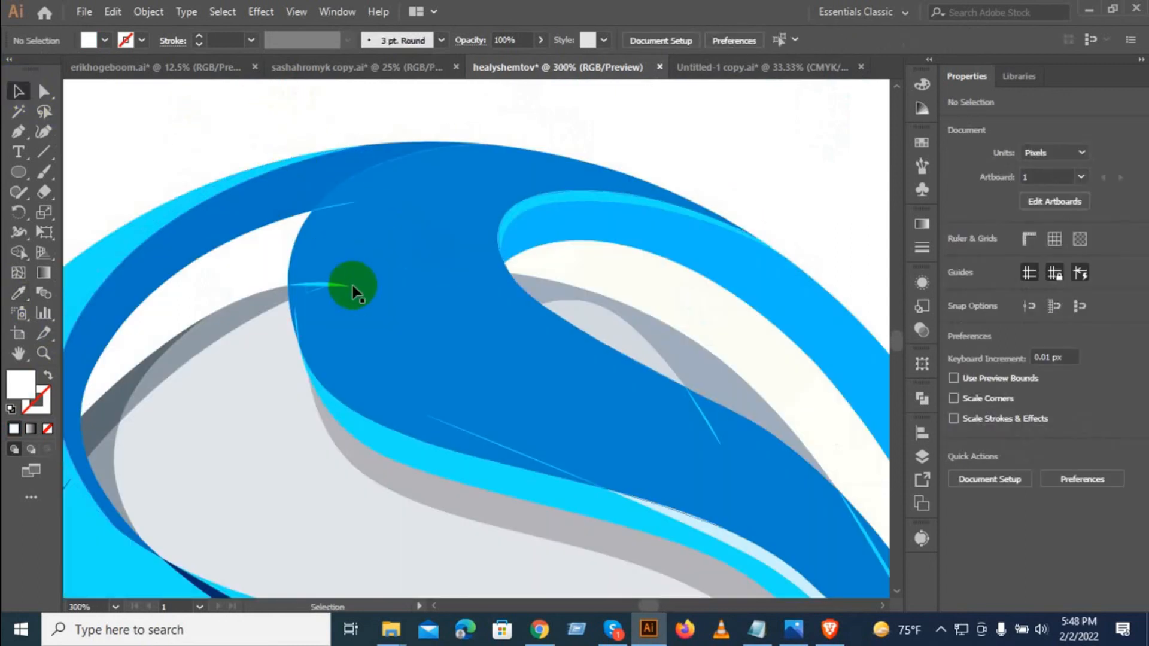
click(322, 291)
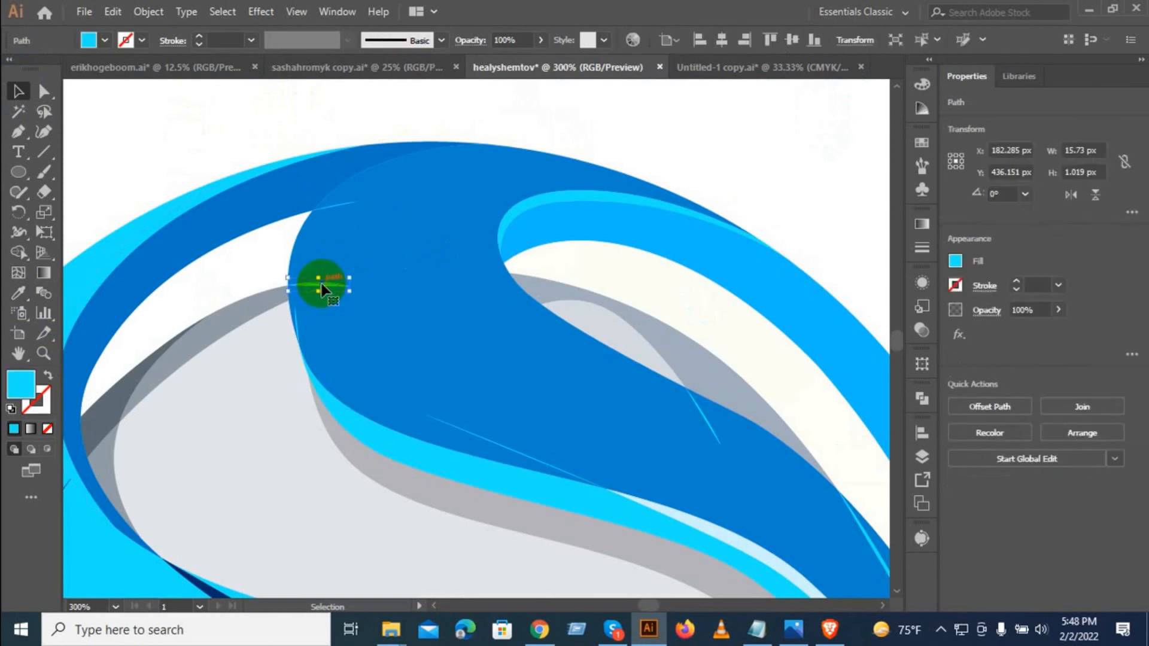
key(Delete)
click(329, 207)
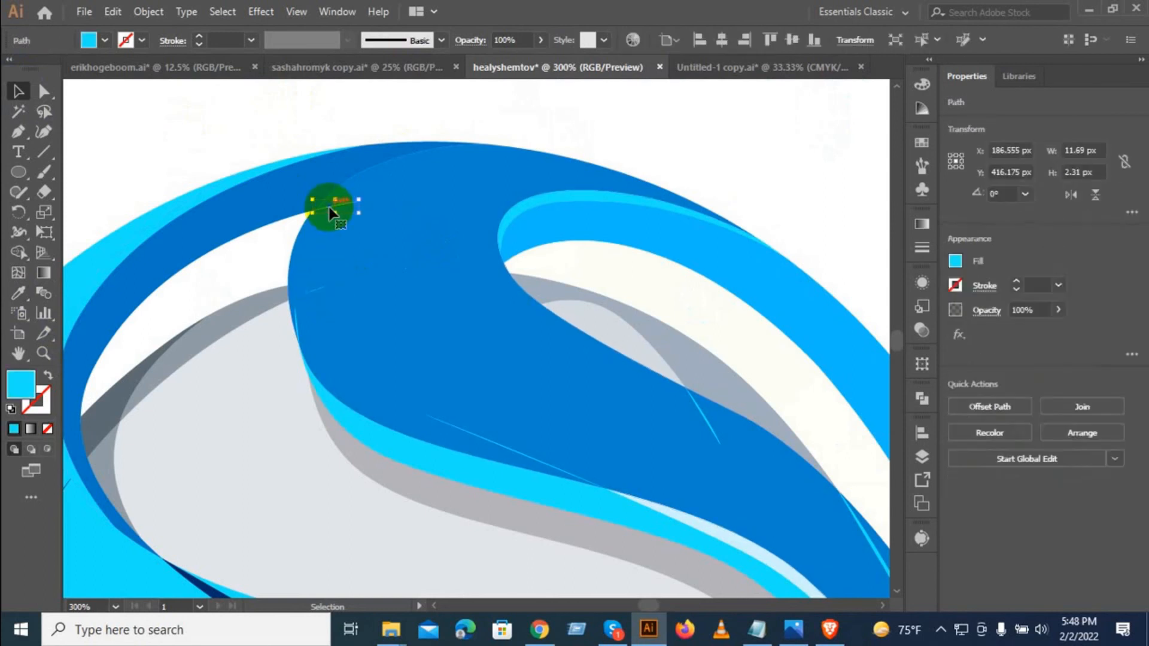
key(Delete)
click(321, 293)
key(Delete)
click(299, 321)
key(Delete)
Step: Delete the remaining cyan slivers inside the blue swoosh and the navy sliver near the gray shadow band's tip
click(463, 429)
key(Delete)
click(707, 425)
key(Delete)
drag(738, 489, 225, 225)
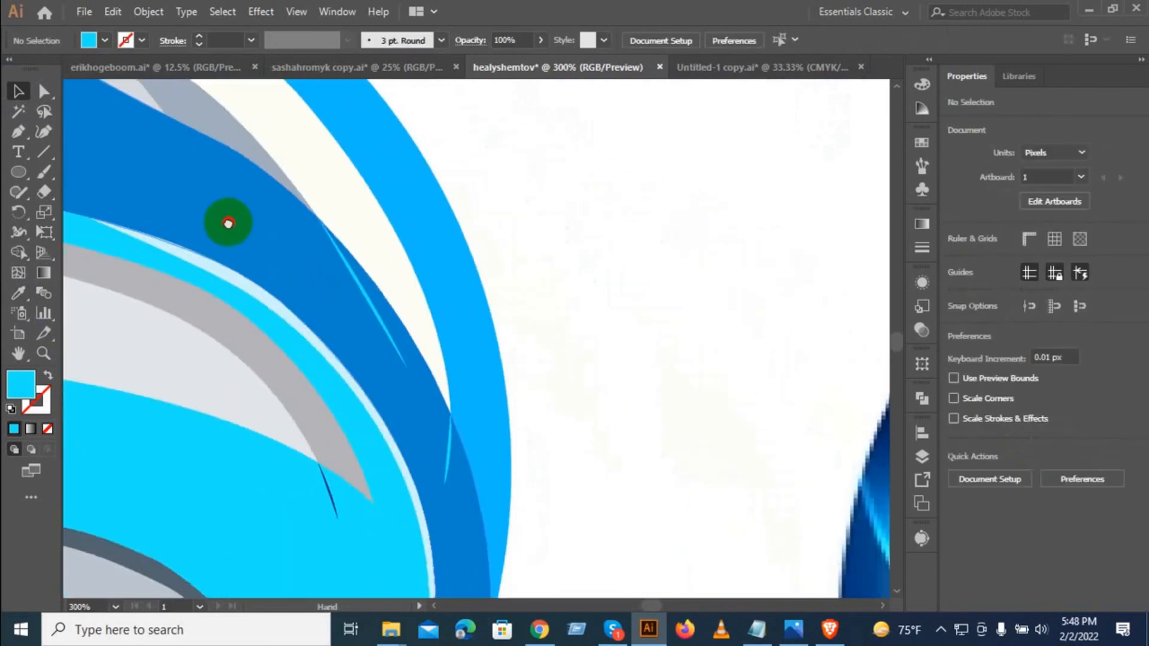
click(374, 318)
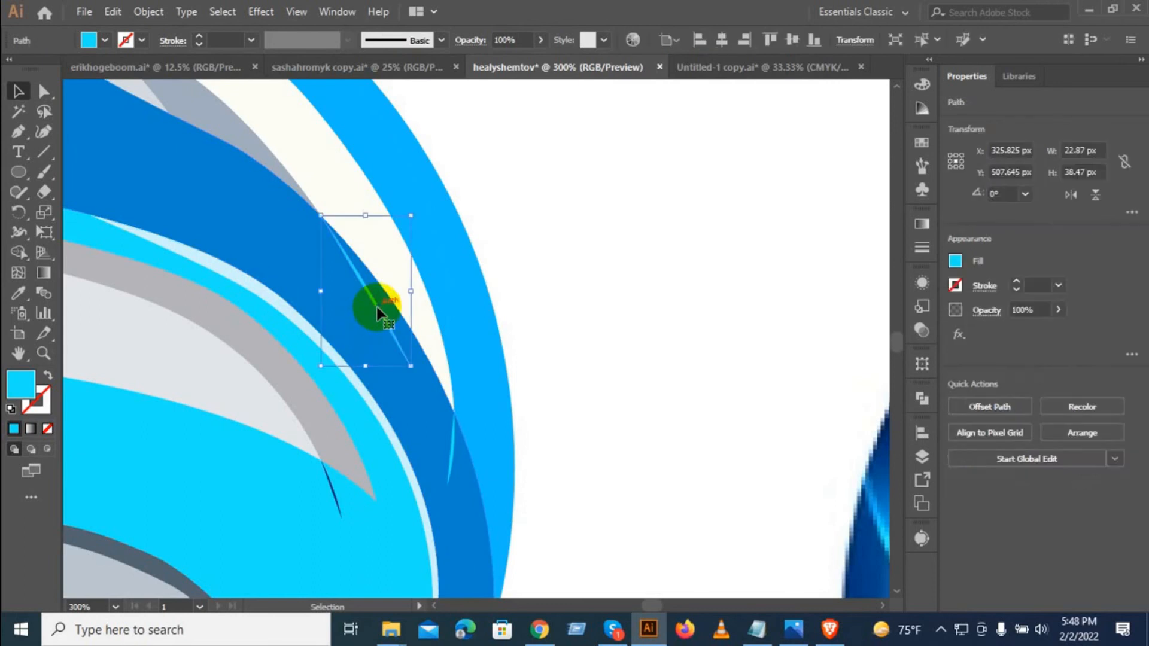
key(Delete)
click(455, 444)
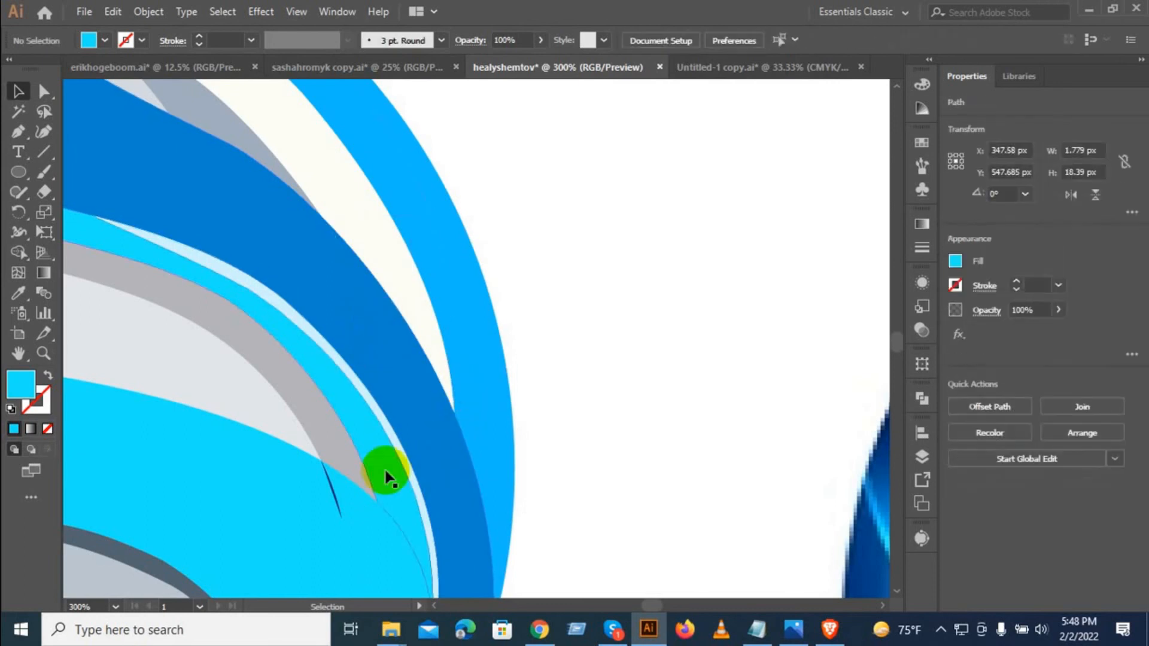
key(Delete)
click(329, 488)
key(Delete)
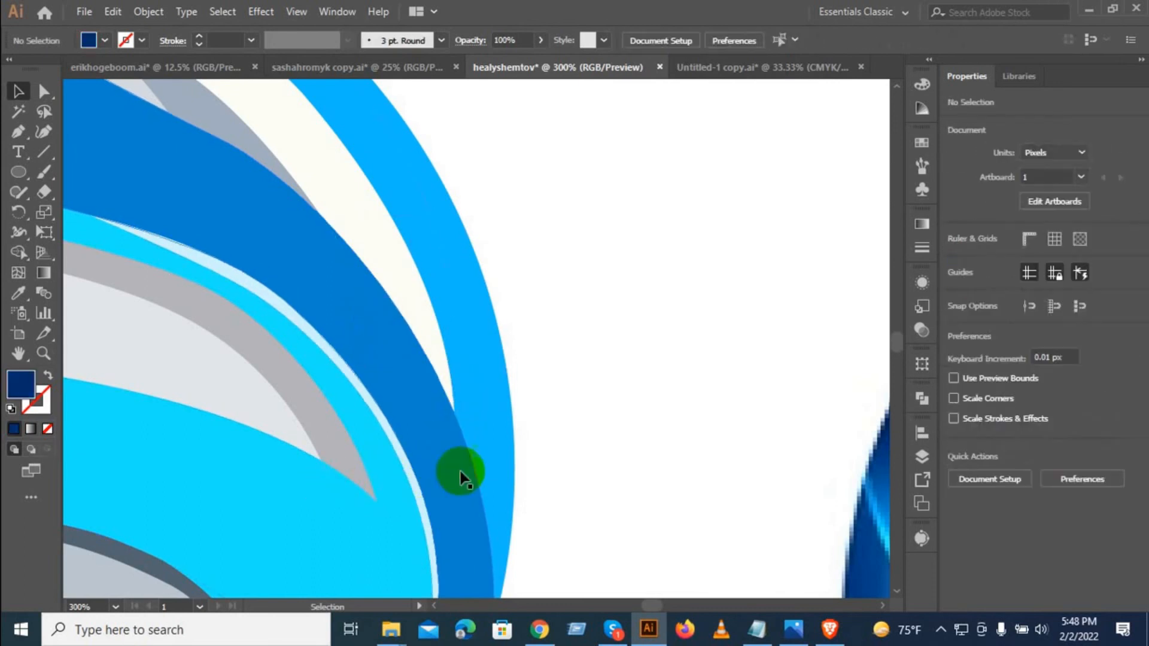
Step: Fill the cyan band beneath the blue swoosh with dark navy sampled from the reference globe, and clear the selection
scroll(495, 411, down, 5)
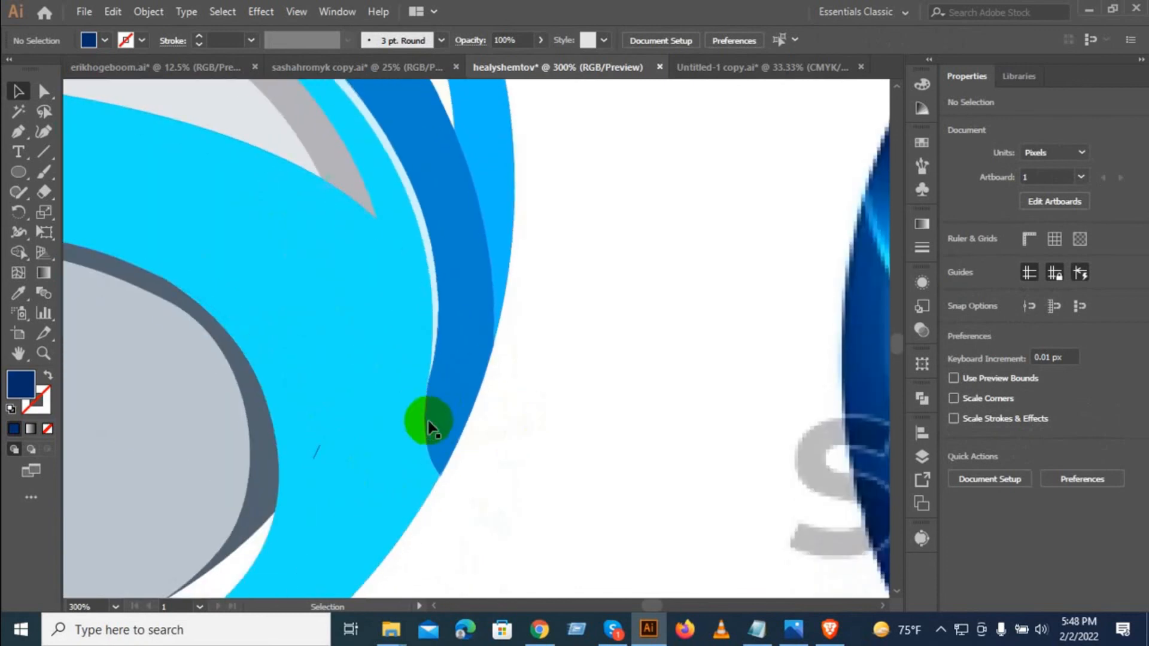
scroll(533, 376, down, 2)
scroll(534, 376, down, 1)
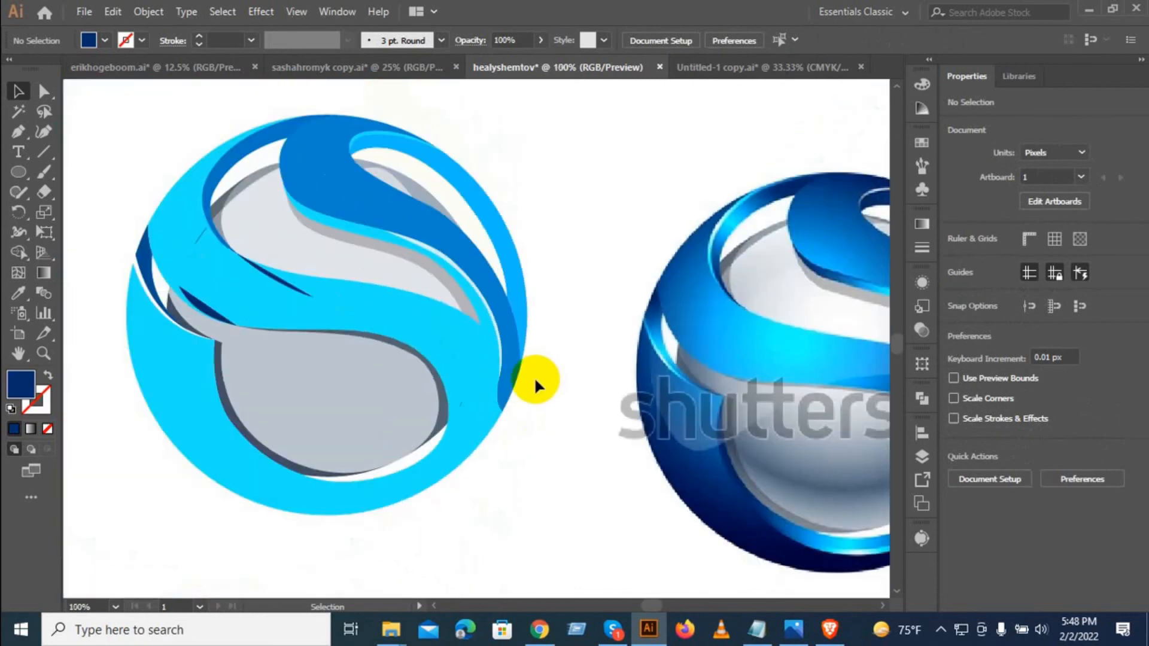
drag(557, 372, 395, 299)
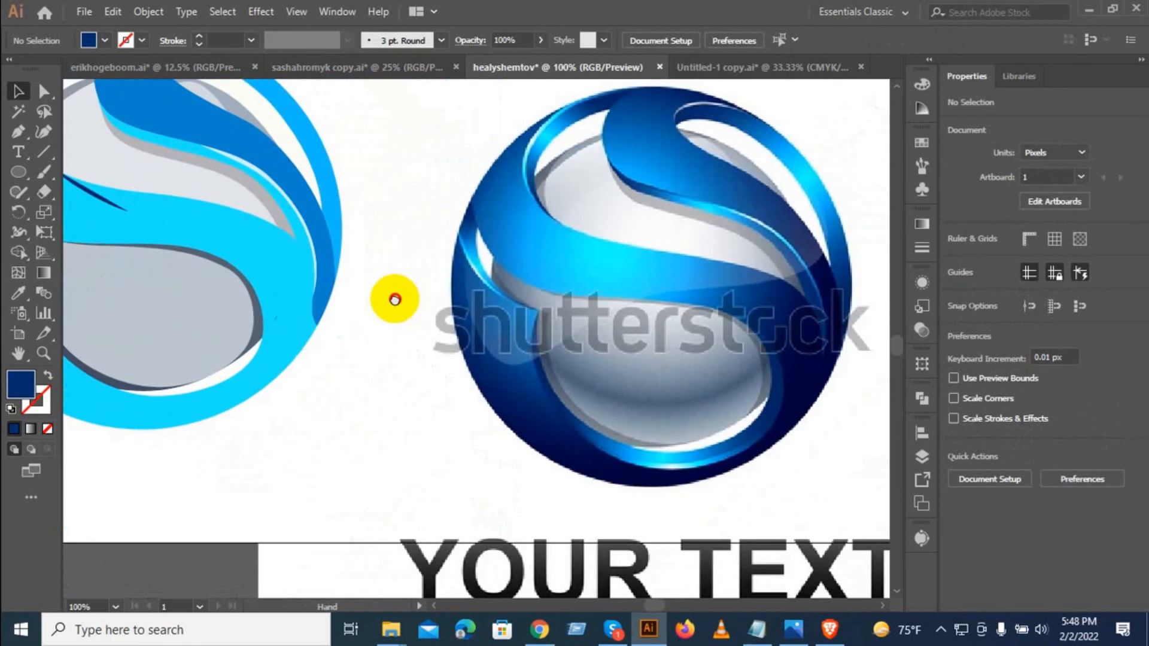
click(301, 243)
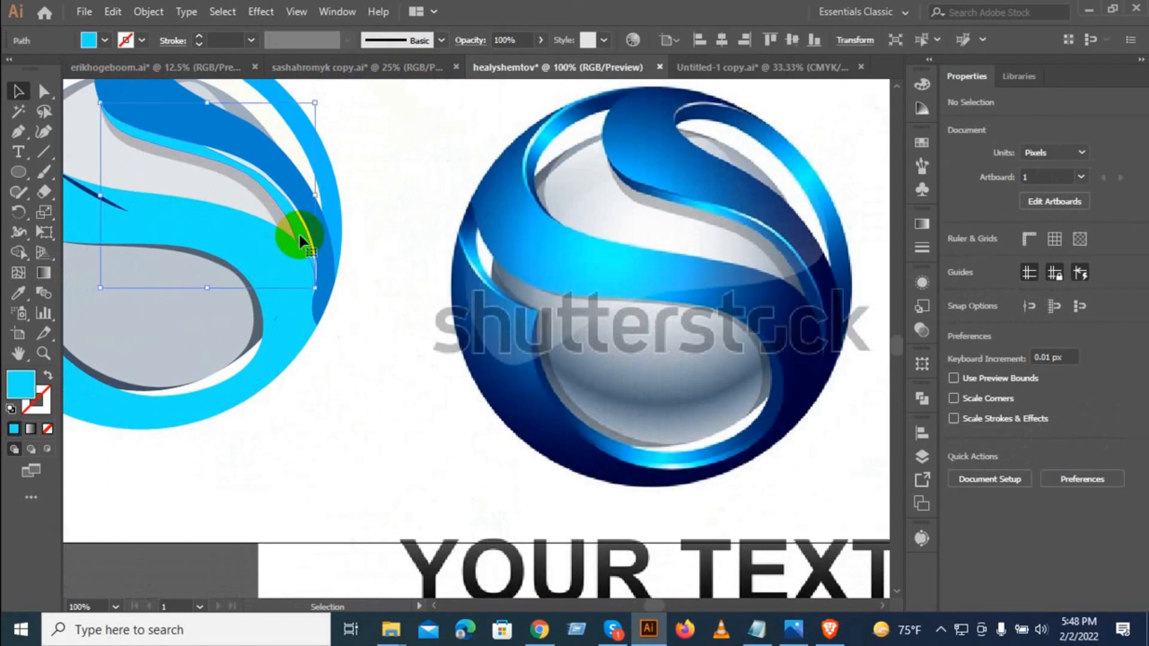
click(14, 292)
click(817, 281)
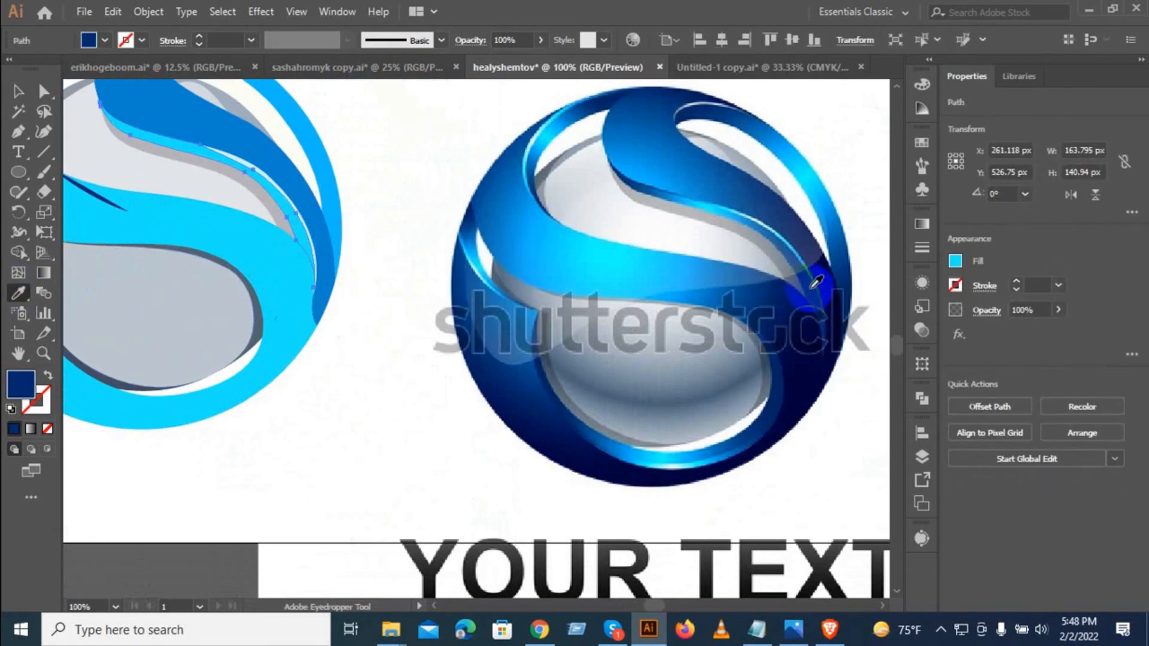
click(19, 92)
click(313, 413)
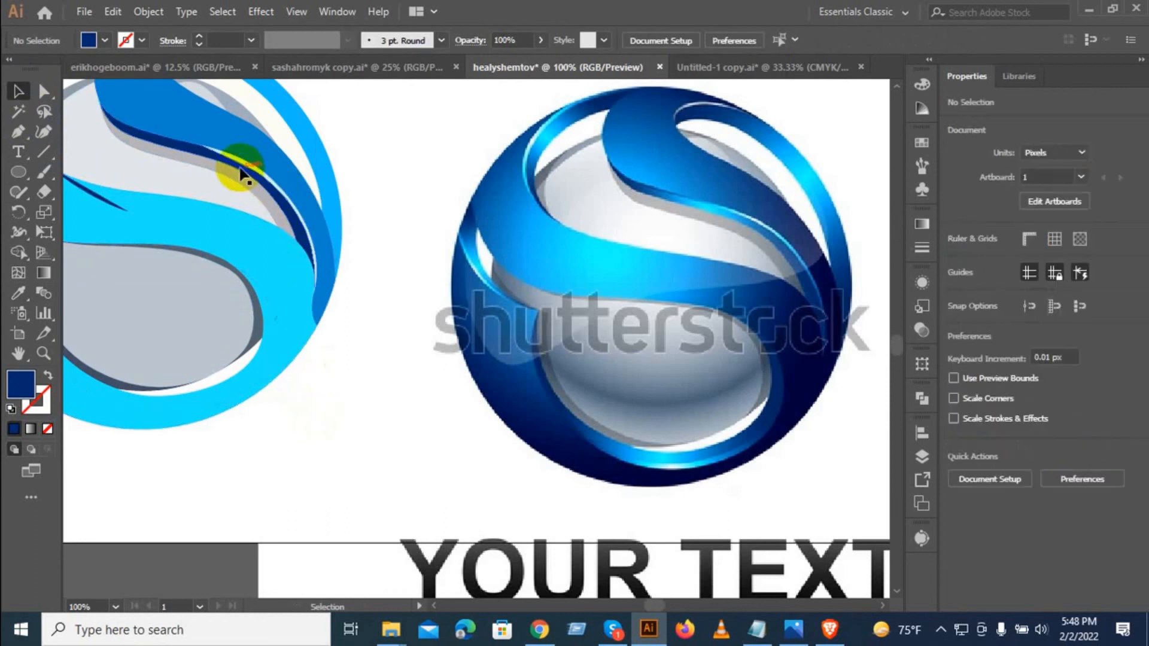
scroll(232, 162, up, 5)
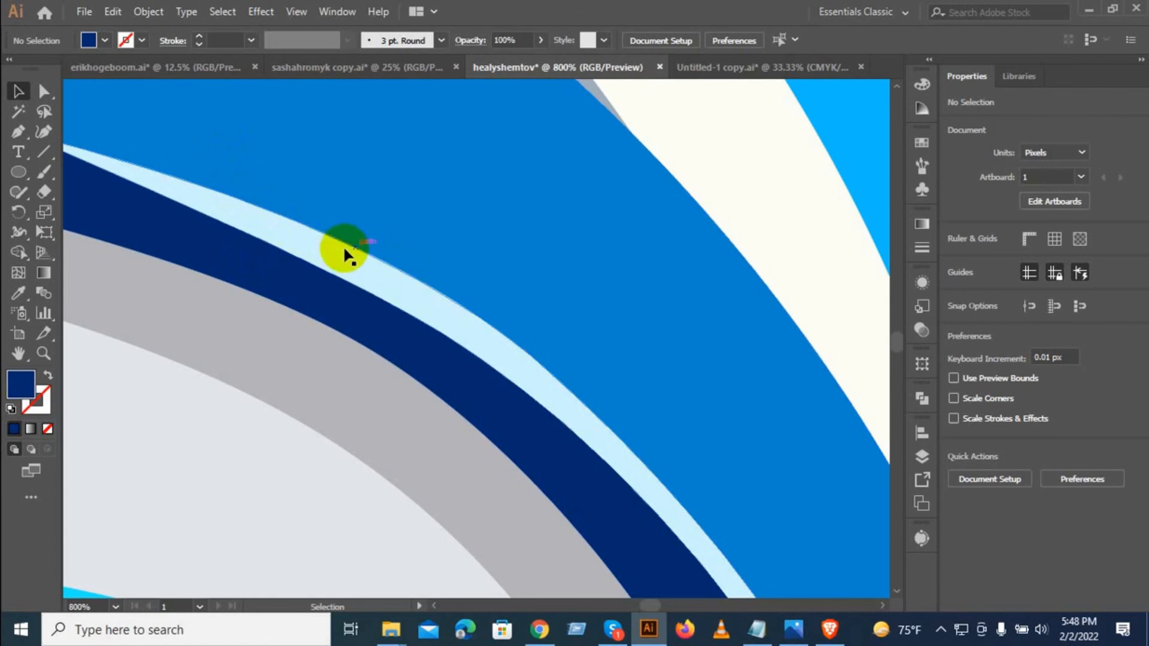
scroll(274, 247, down, 3)
scroll(280, 252, down, 4)
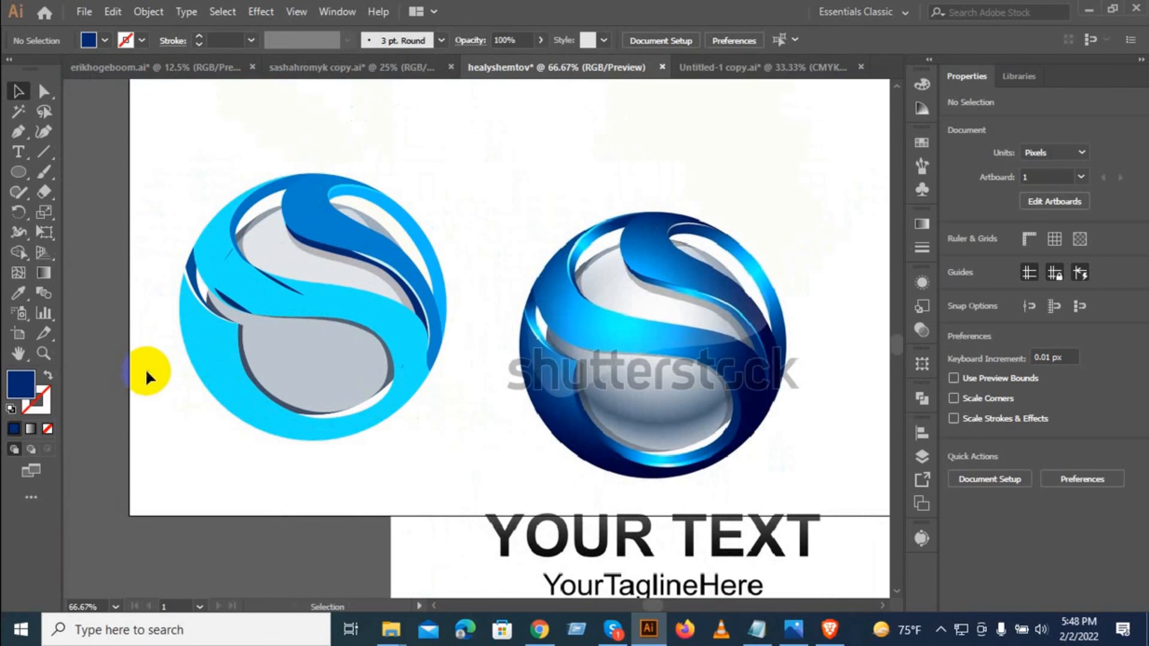
click(220, 363)
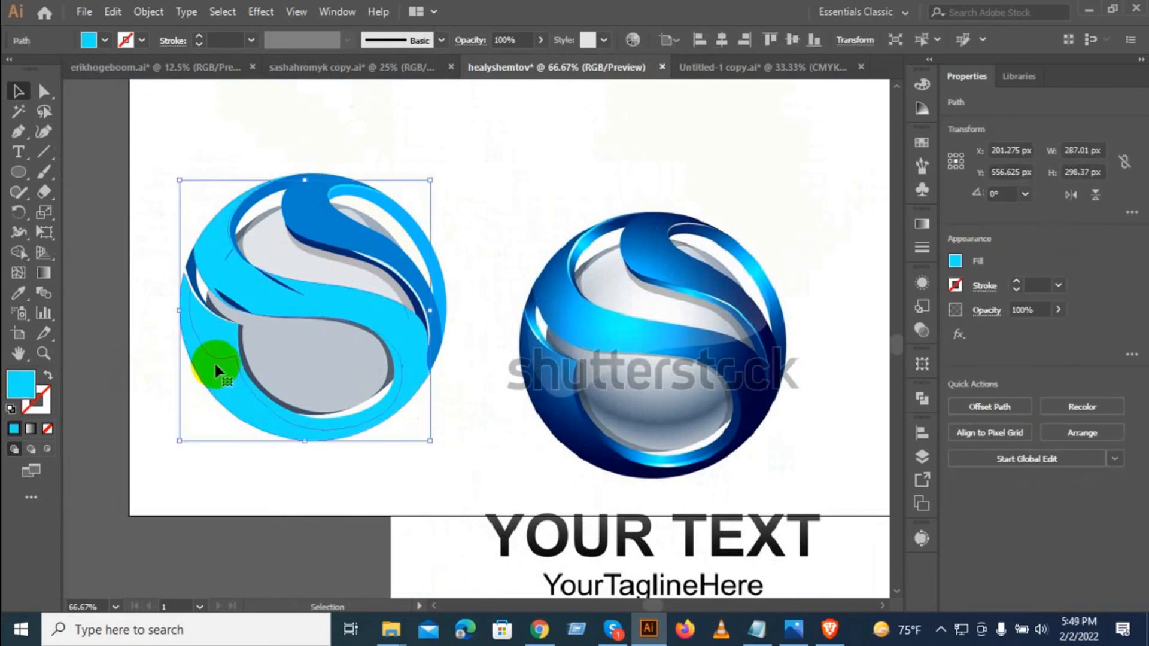
shift+click(211, 329)
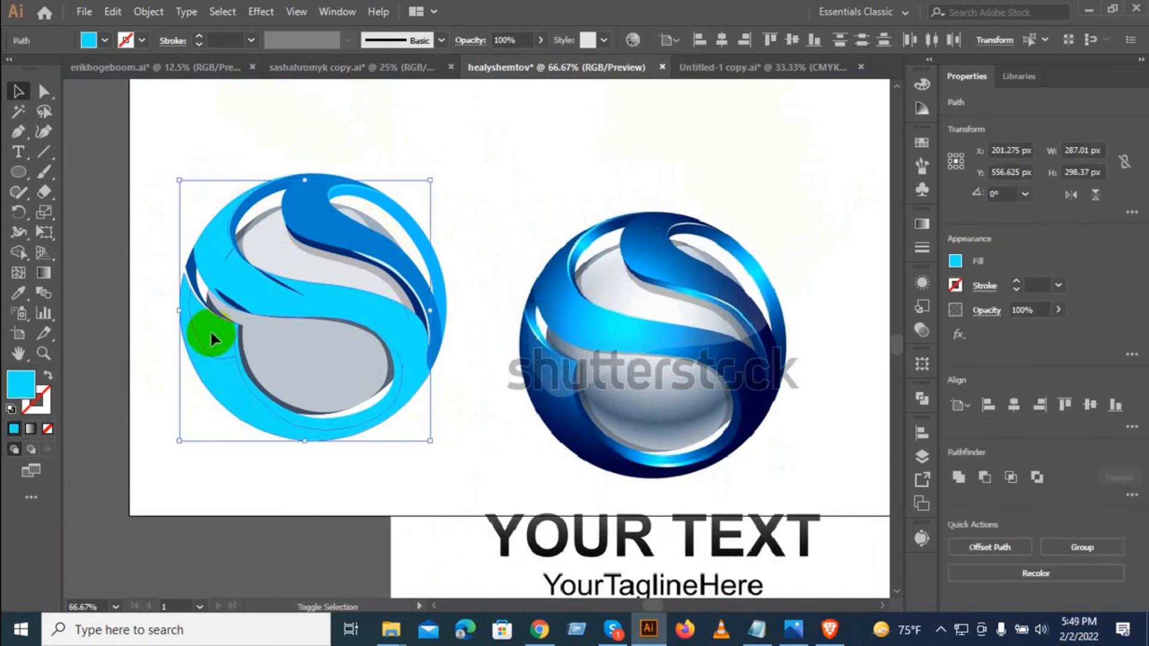
Step: Delete the two dark navy slivers inside the cyan middle ribbon
click(294, 296)
scroll(235, 290, up, 4)
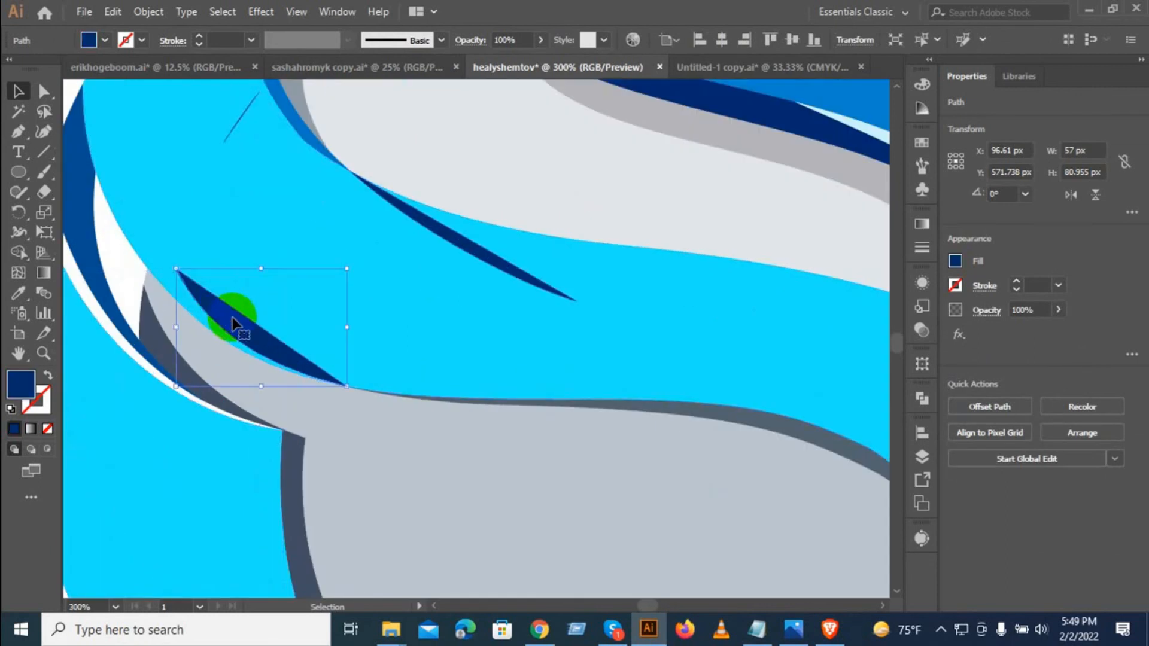
key(Delete)
click(466, 248)
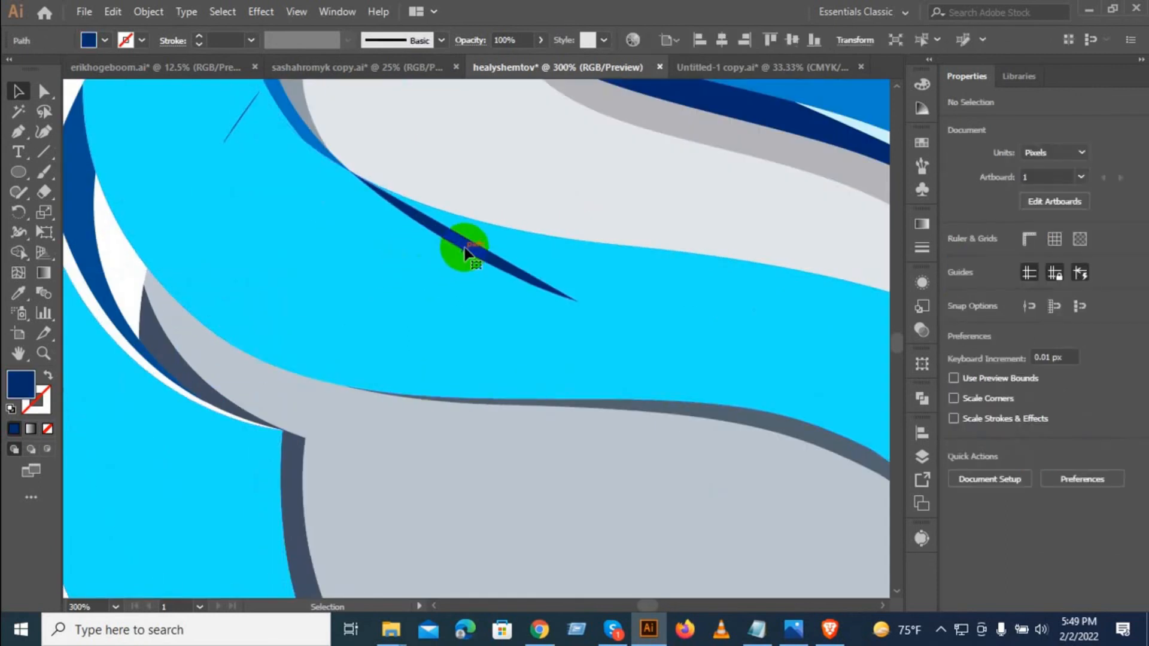
key(Delete)
Step: Try to delete the thin dark line in the cyan ribbon's upper left part, and undo the deletion
click(235, 127)
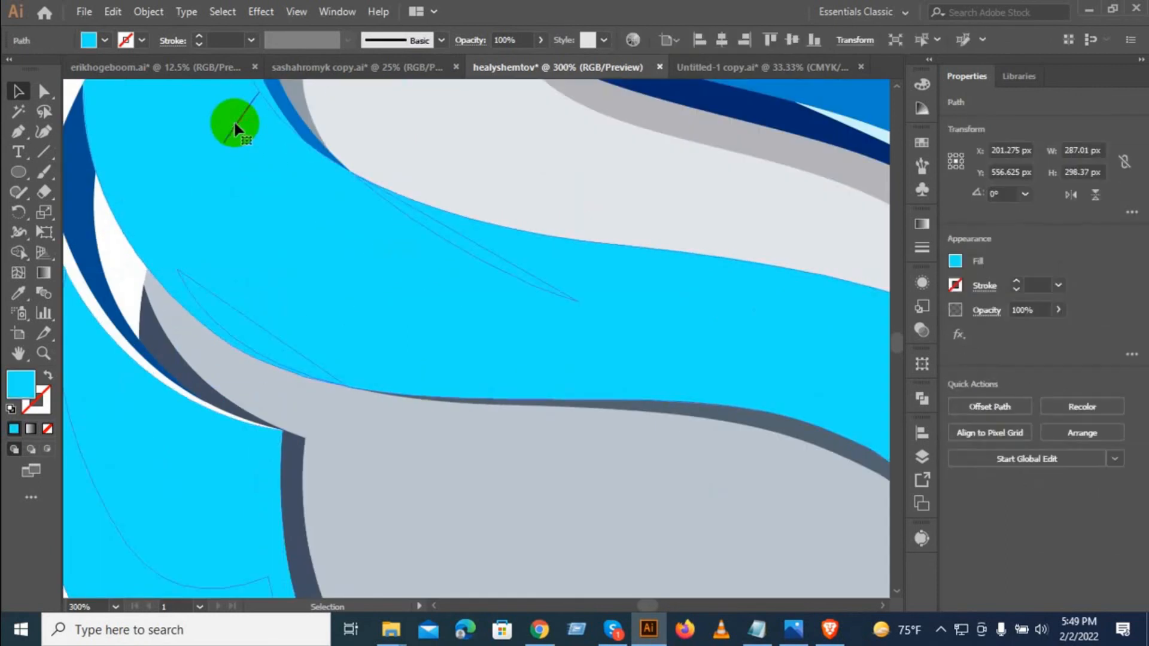
key(Delete)
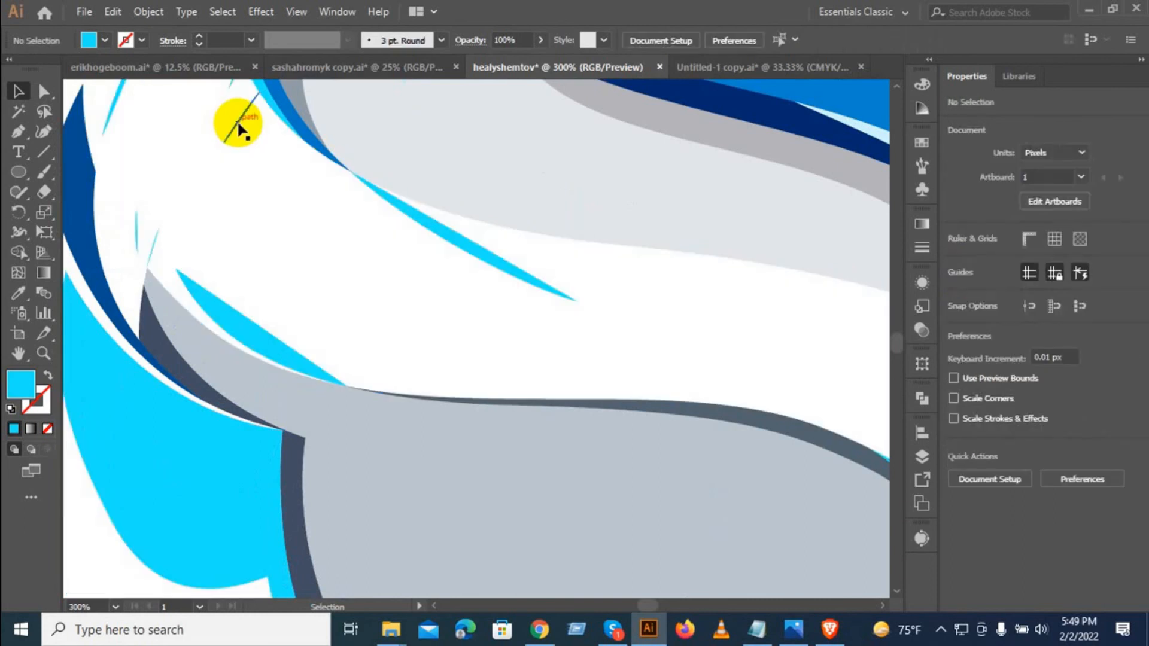
key(ctrl+z)
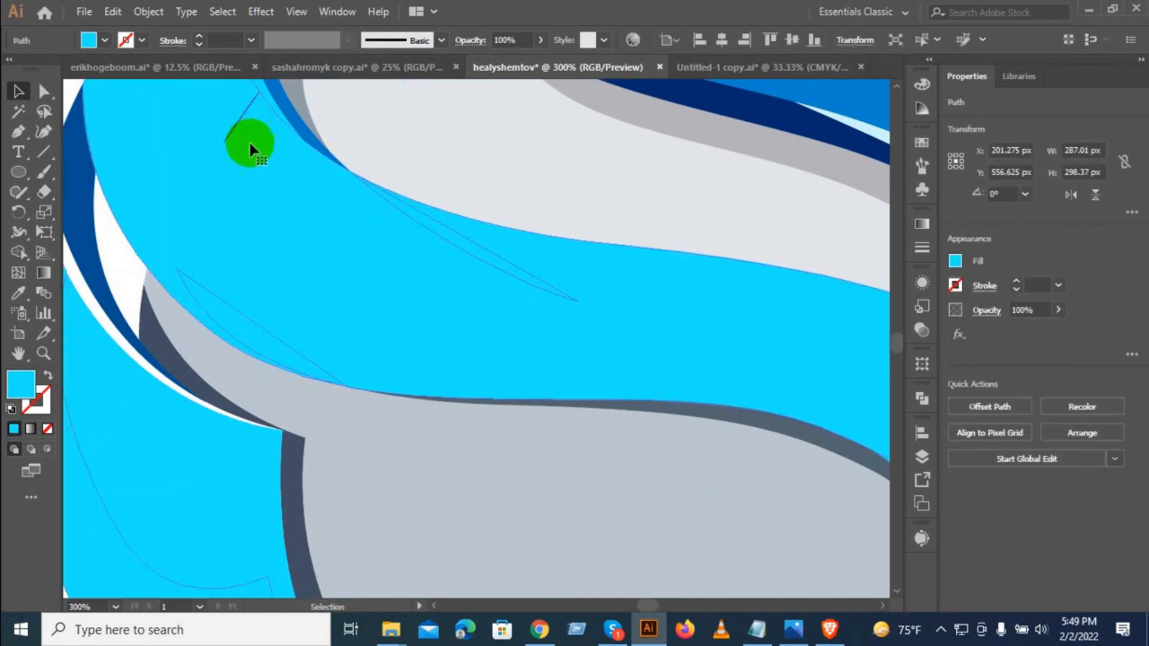
Step: Try to pick the cyan shapes with the Magic Wand tool and delete them, undo the deletion, and clear the selection
scroll(307, 265, down, 3)
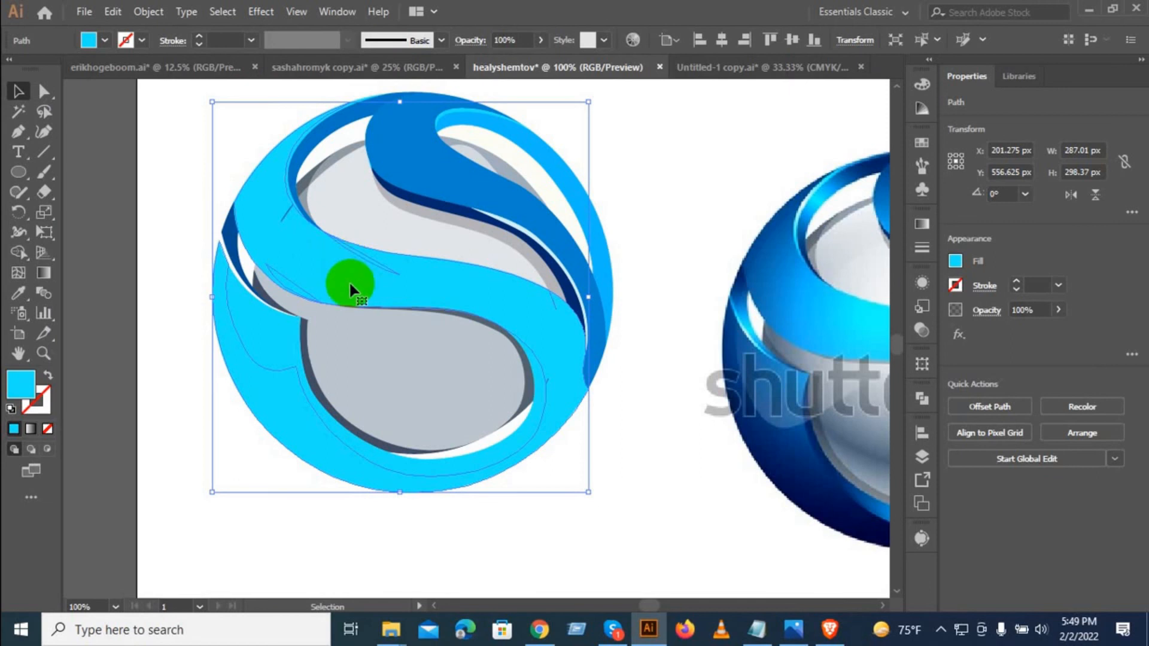
click(19, 111)
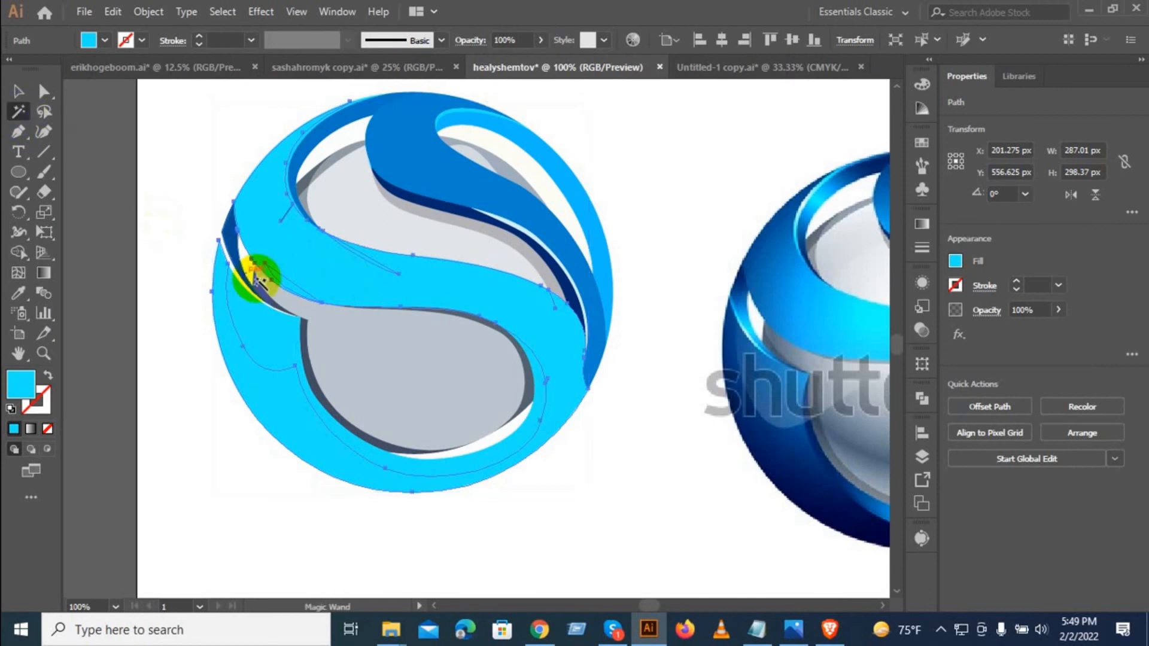
click(336, 276)
key(ctrl)
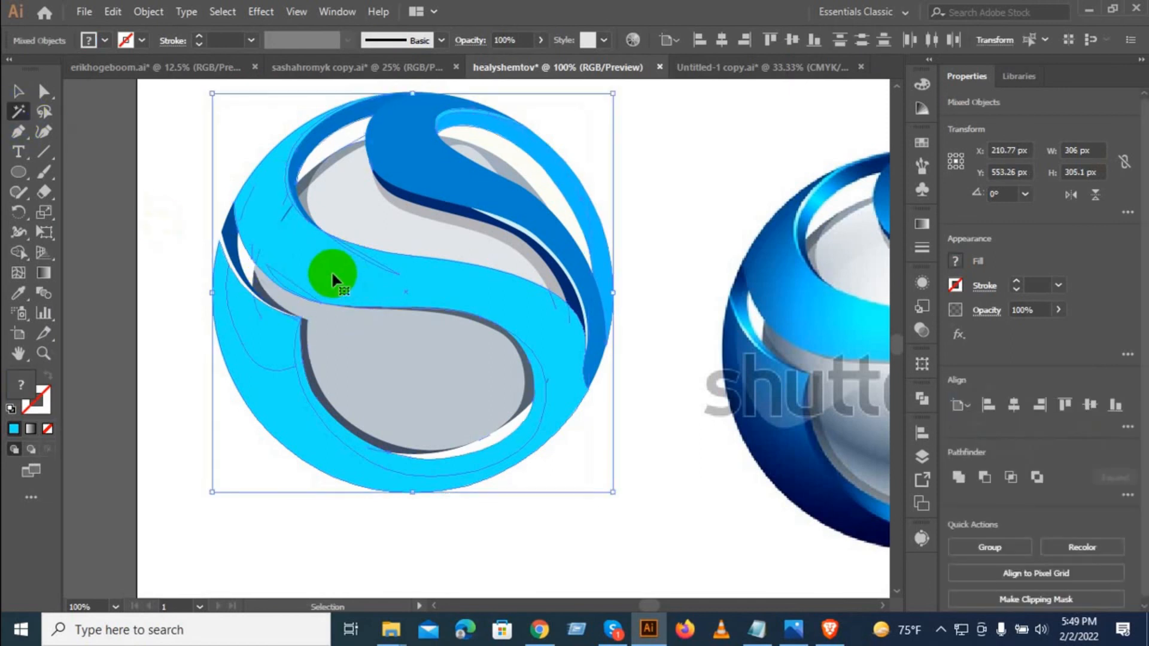
key(Delete)
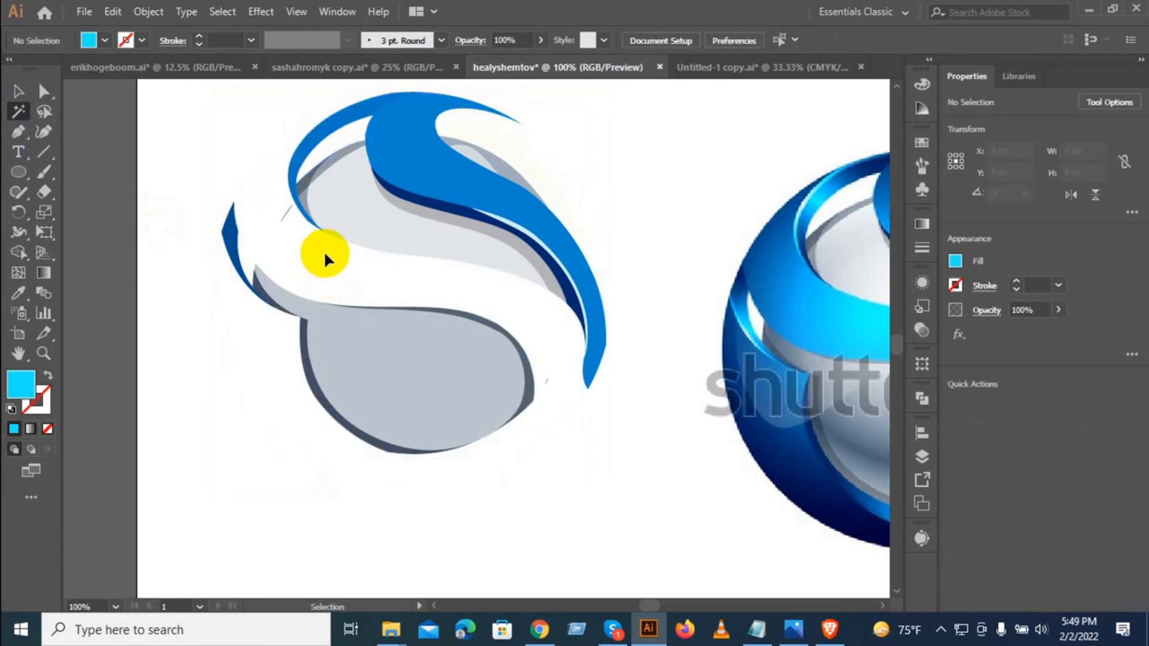
key(ctrl+z)
click(18, 91)
click(217, 150)
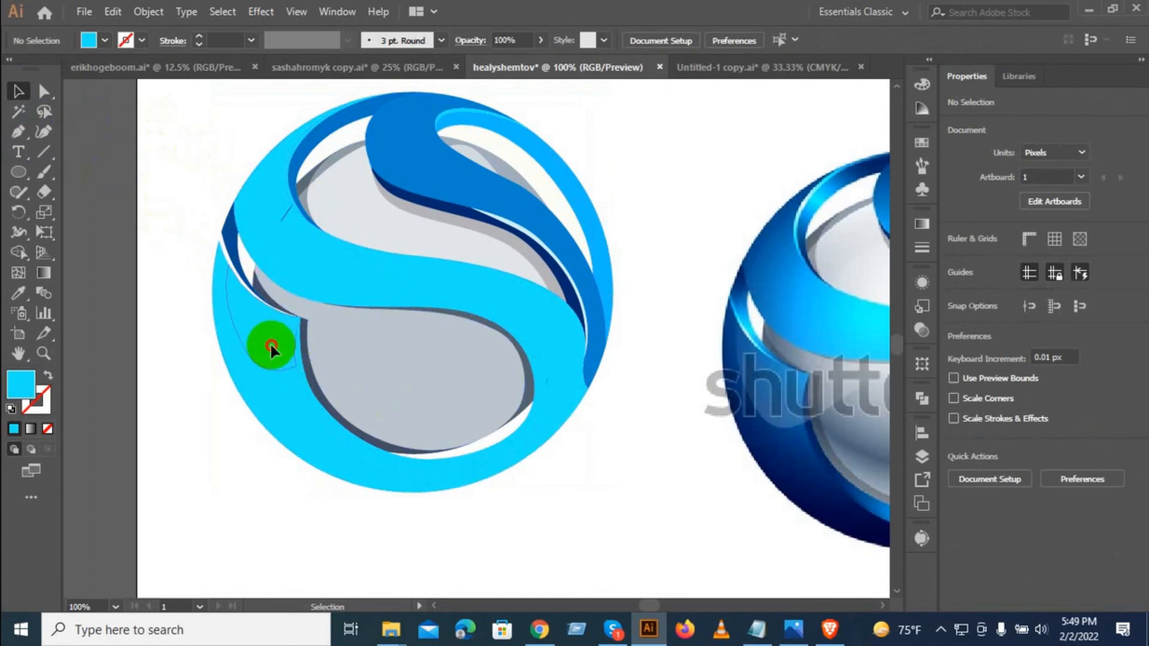
Step: Apply a white-to-black linear gradient fill to the large cyan S-shaped ribbon of the traced globe
click(270, 342)
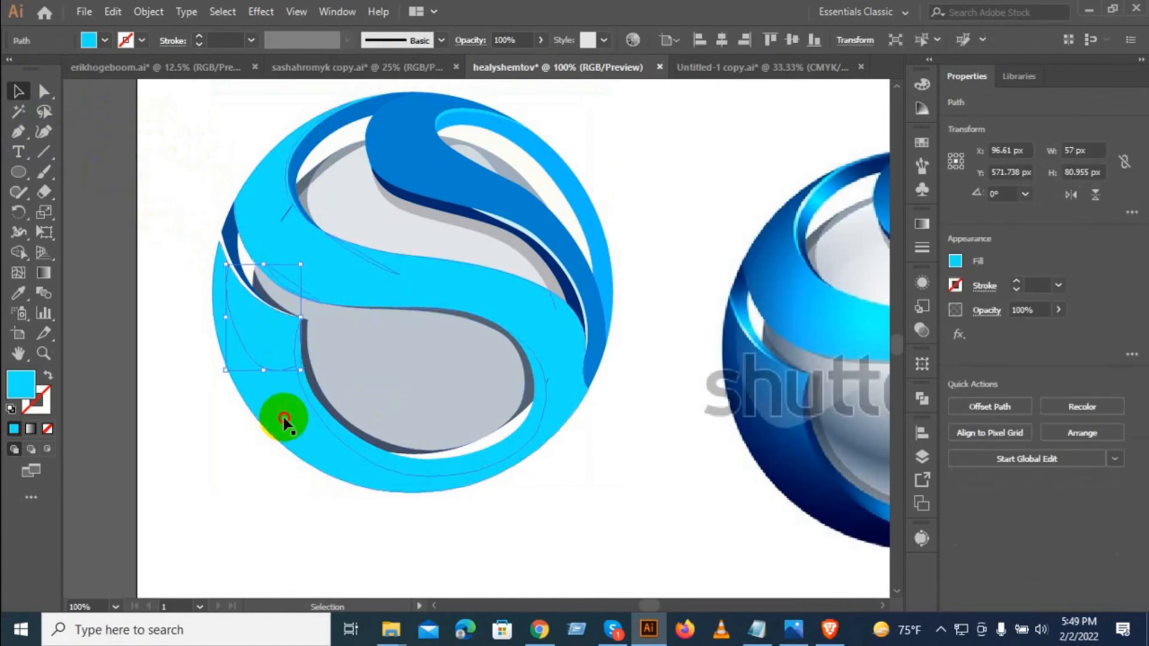
click(30, 429)
scroll(166, 474, down, 2)
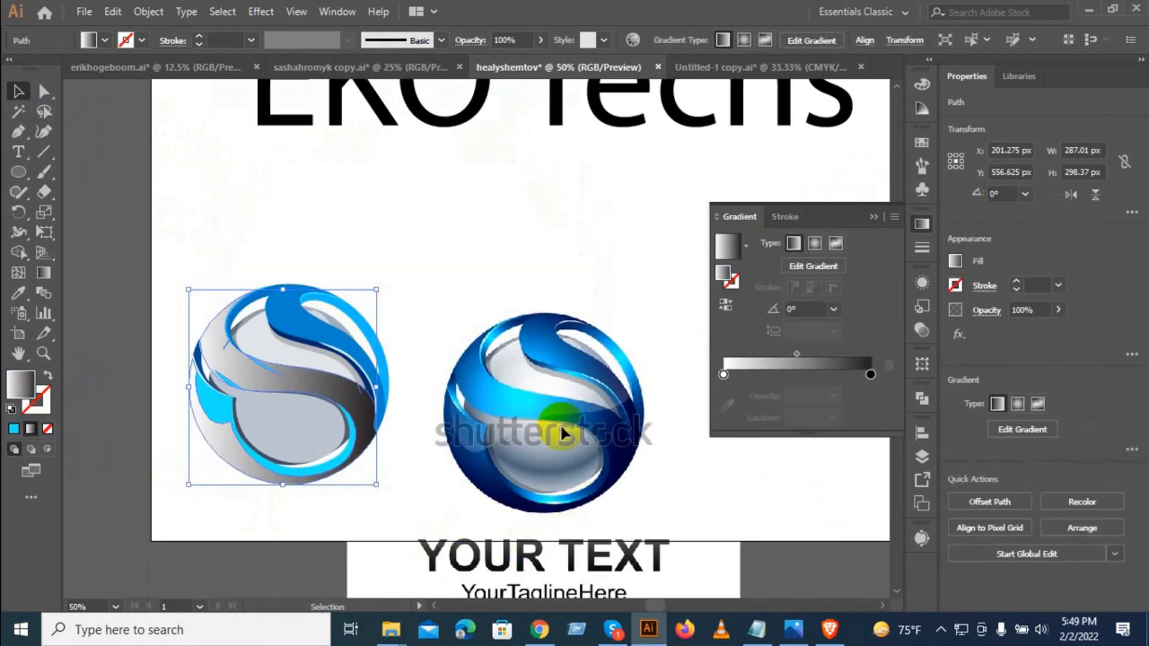
scroll(561, 432, up, 2)
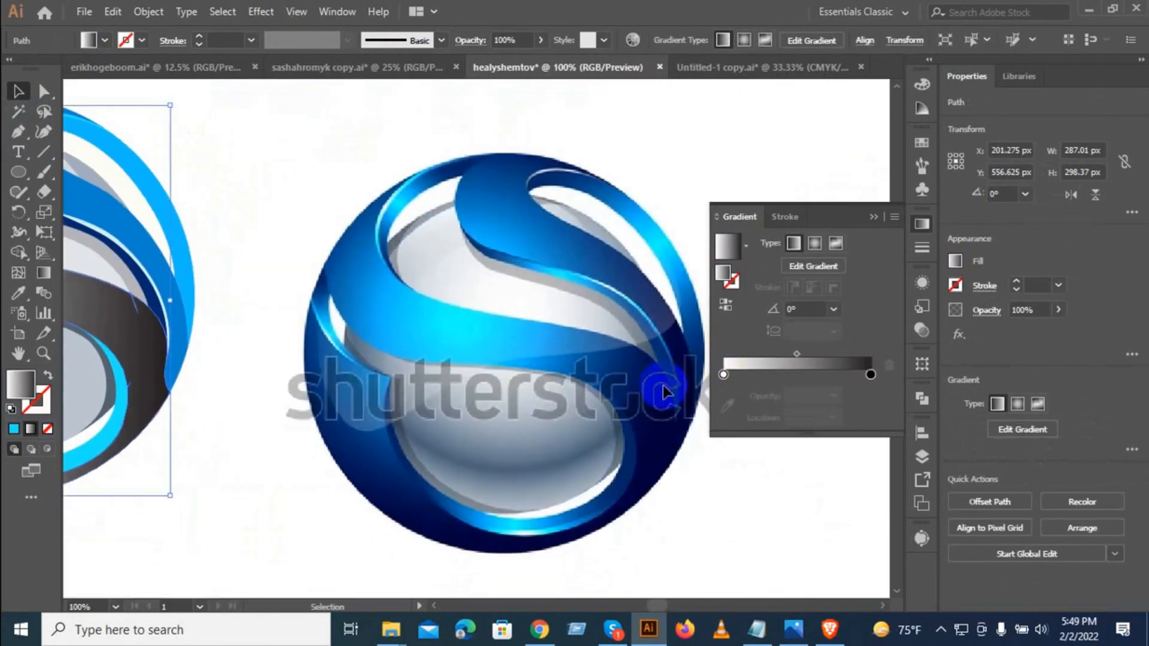
Step: Try to sample the reference ribbon's blue into the gradient with the Eyedropper tool
click(16, 294)
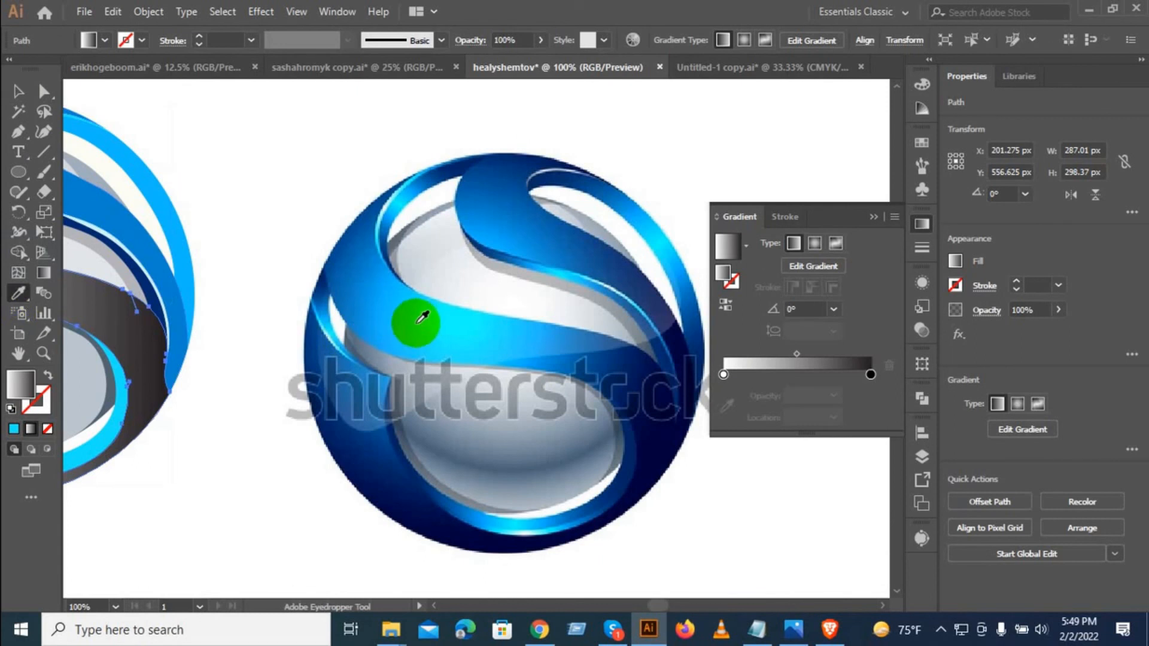
click(375, 264)
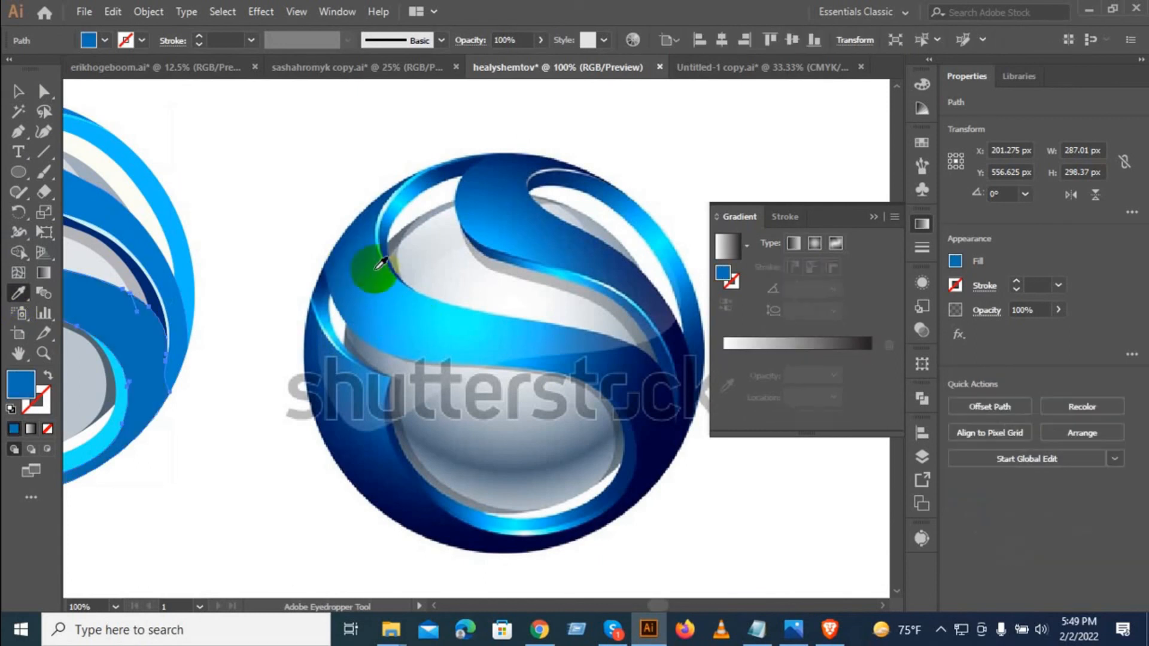
click(764, 345)
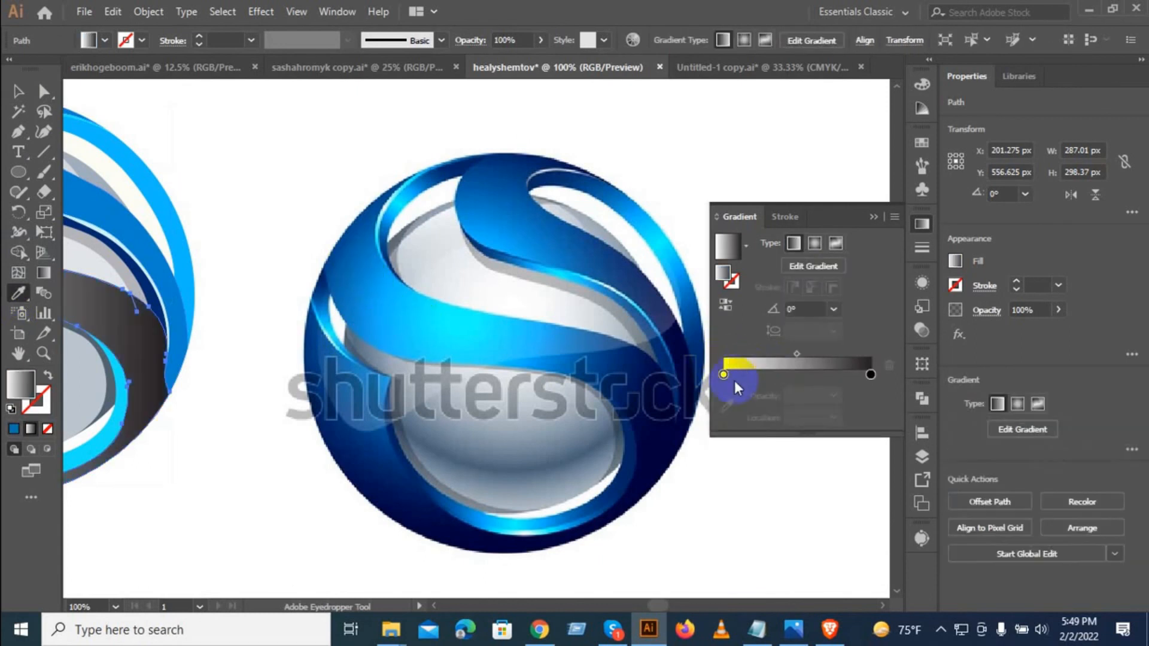
click(352, 259)
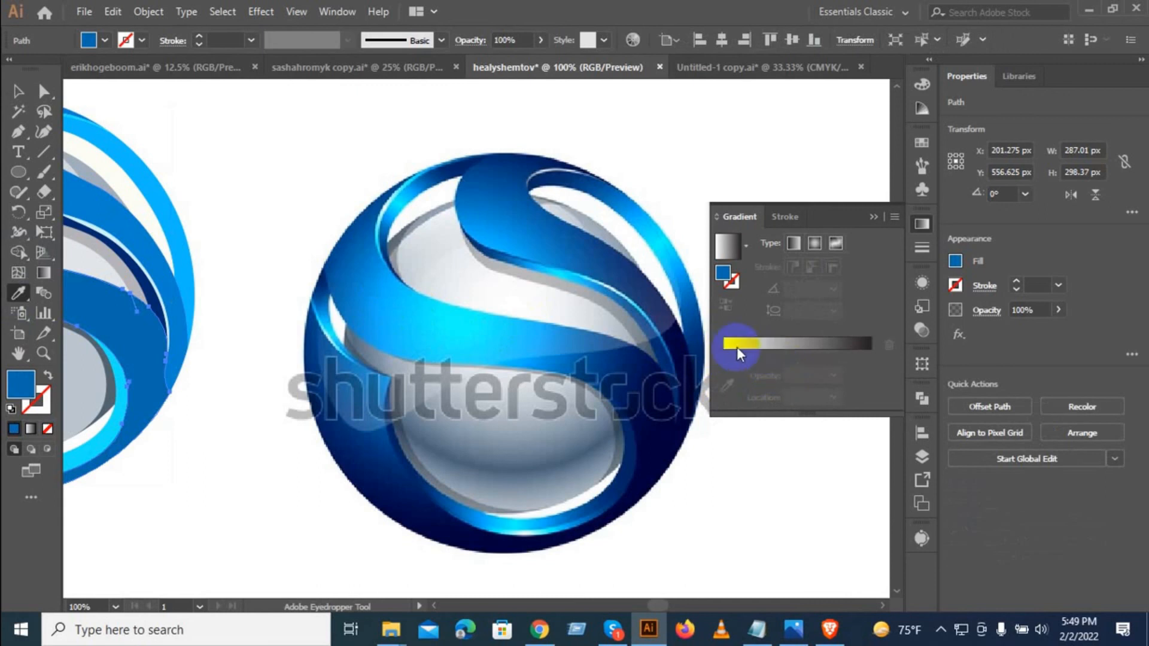
Step: Reapply the linear gradient to the ribbon and color its 0% stop with dark blue sampled from the reference ribbon's upper left part
click(737, 347)
click(726, 386)
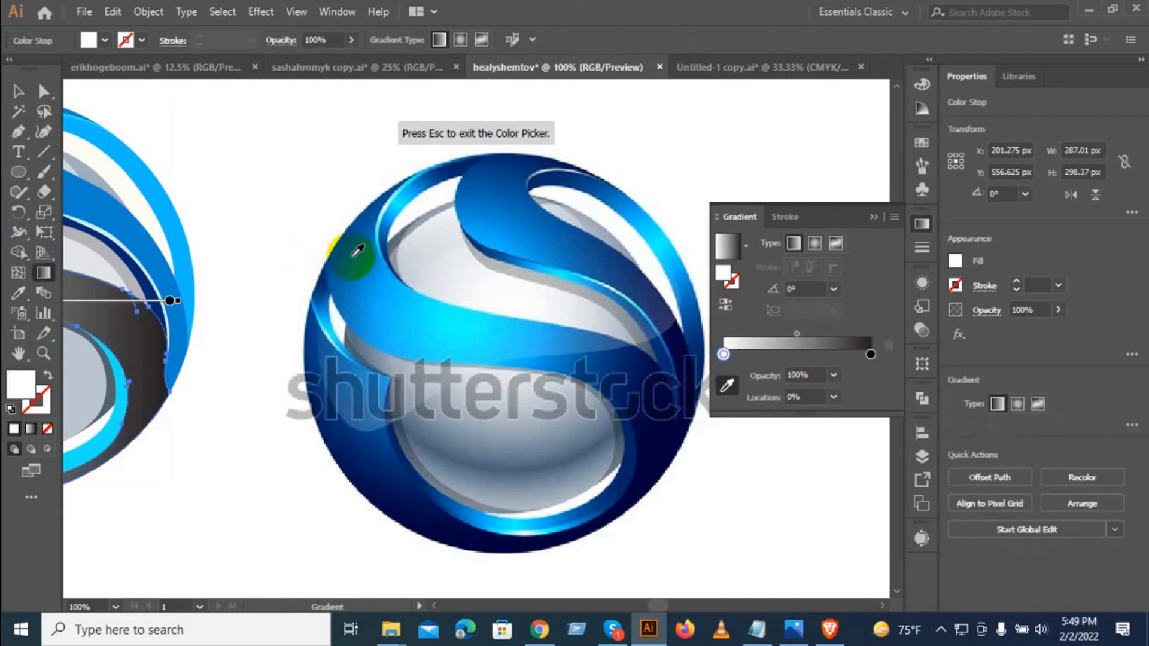
click(357, 251)
Step: Add a gradient stop at about 37% and color it with the medium blue sampled from the reference ribbon
click(777, 354)
click(408, 308)
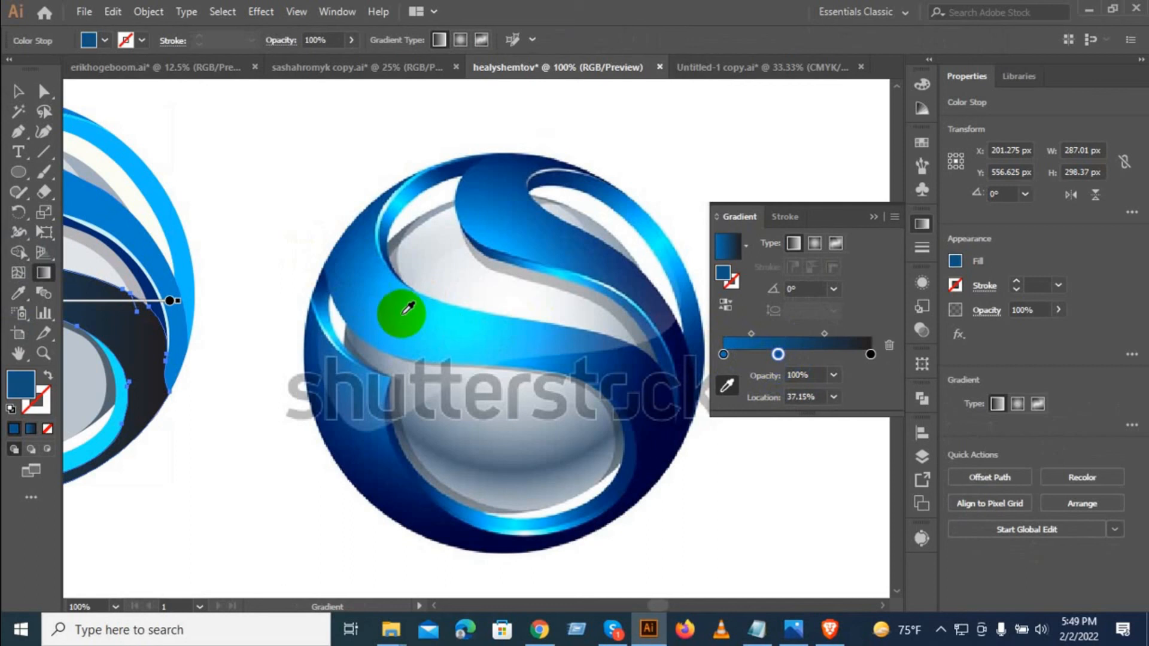
click(371, 303)
Step: Add a cyan stop sampled from the reference ribbon, place it at 40.5%, and shift the medium blue stop closer to the gradient's start
click(808, 354)
click(418, 320)
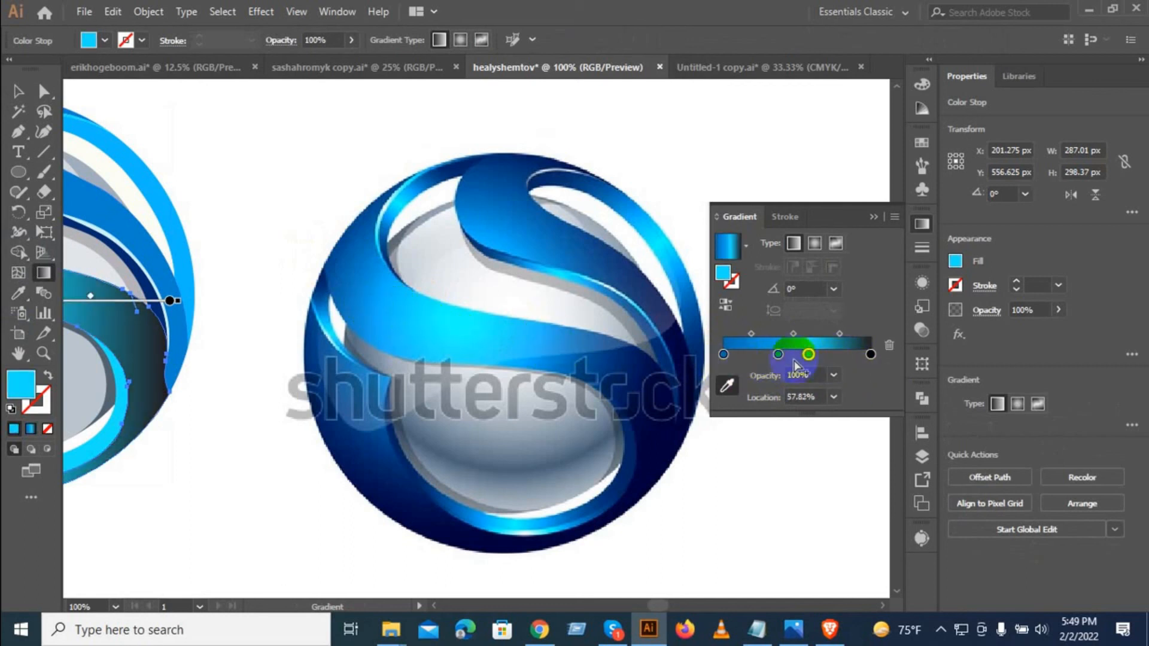
mouse_move(778, 354)
mouse_down()
mouse_move(745, 354)
mouse_move(782, 354)
mouse_up()
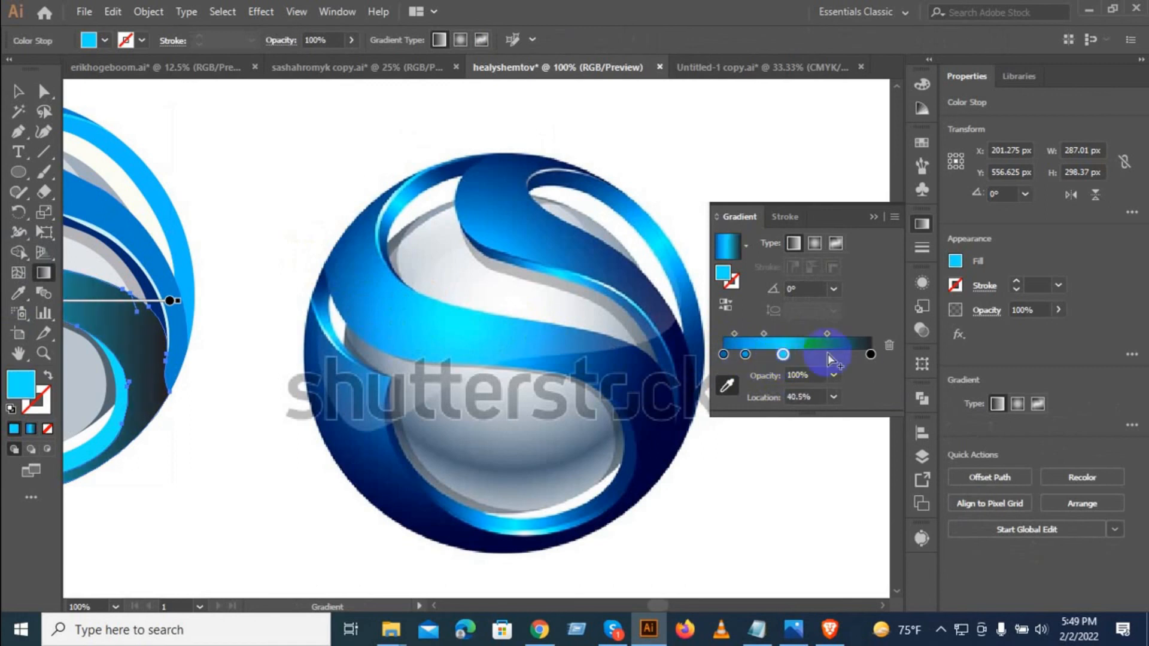
Step: Color the 100% gradient stop with dark navy sampled from the reference ribbon's right end, and clear the selection
click(871, 355)
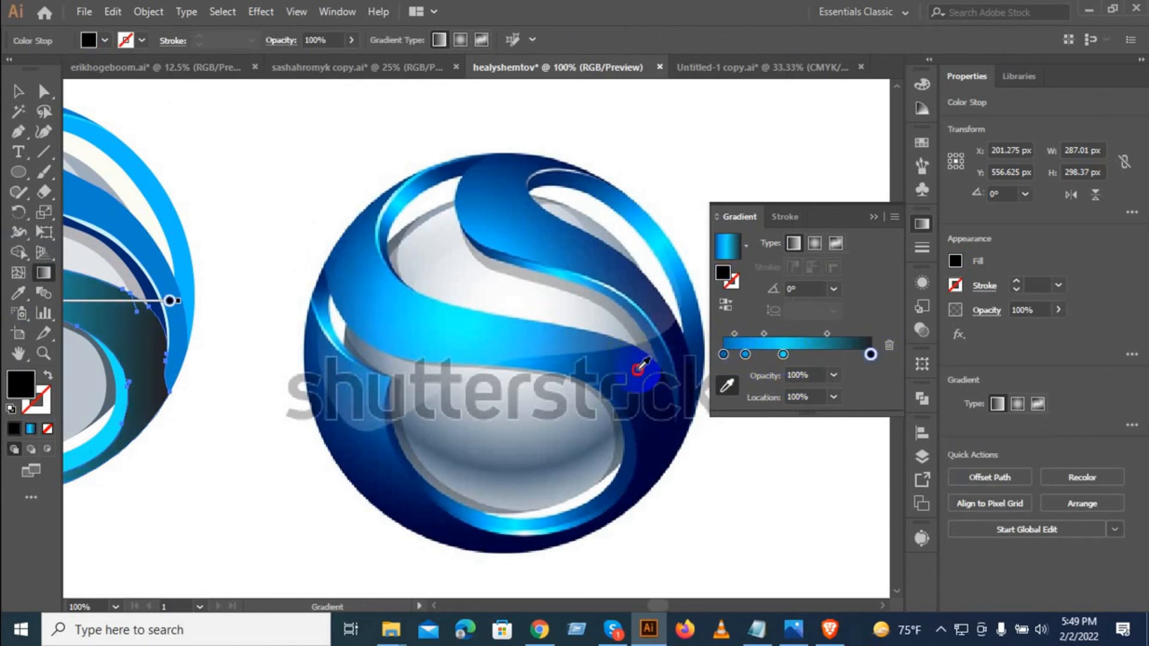
click(637, 370)
click(26, 97)
click(242, 175)
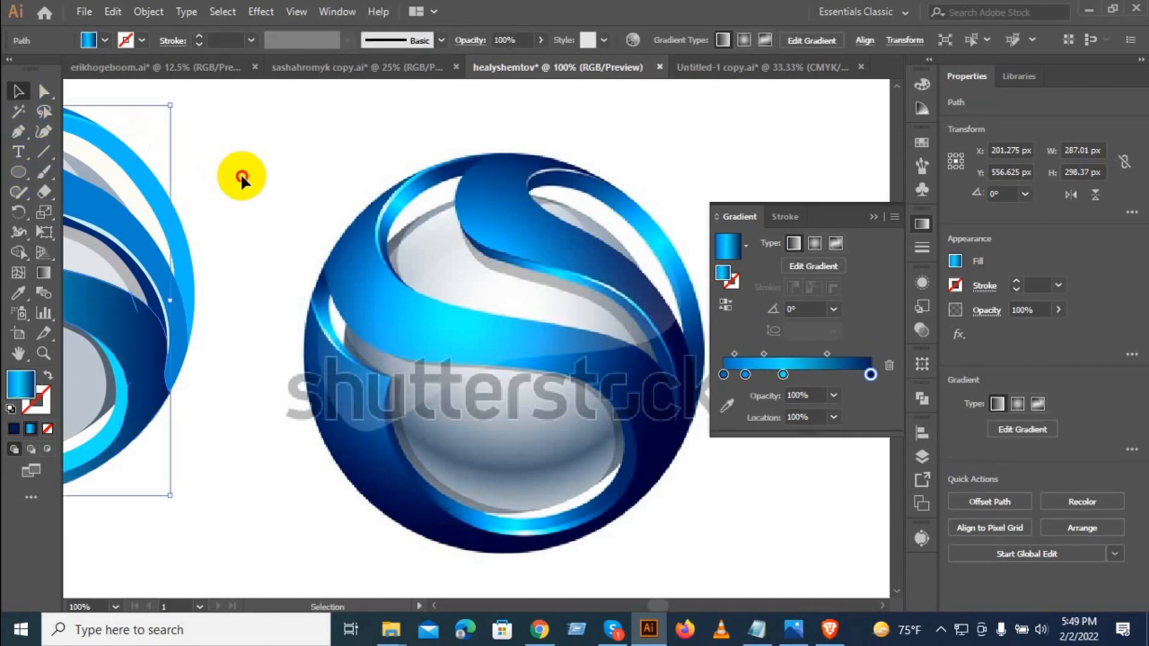
Step: Select the gradient-filled S-shaped ribbon on the traced globe for further gradient editing
scroll(243, 303, down, 3)
drag(216, 375, 290, 377)
scroll(246, 308, up, 4)
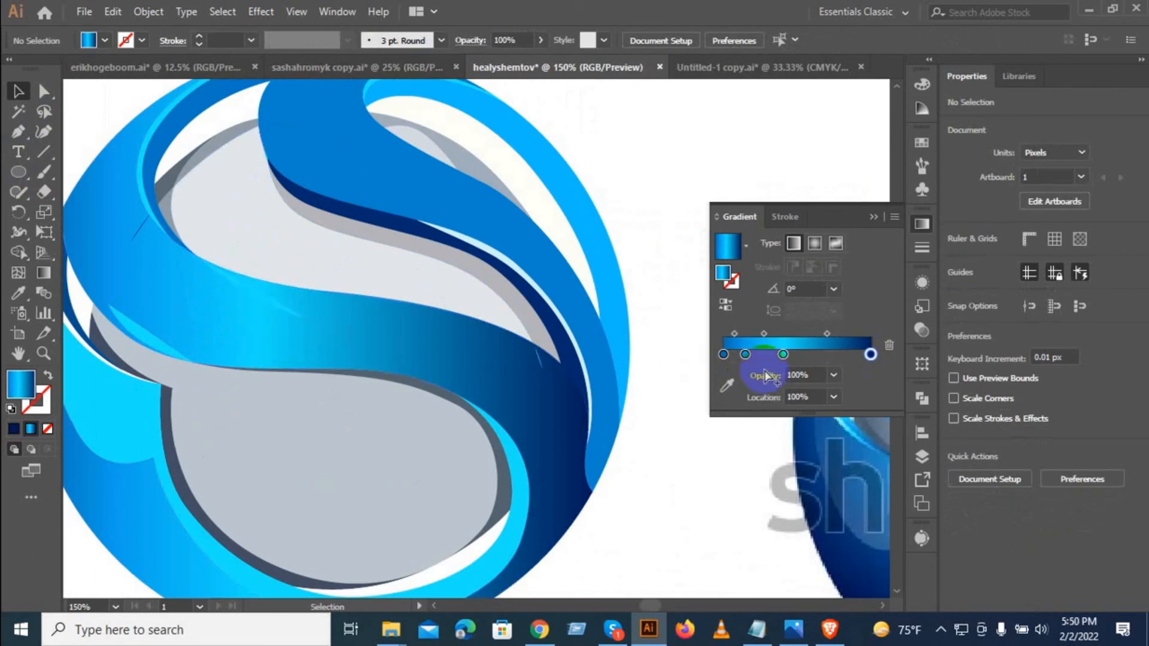
click(279, 334)
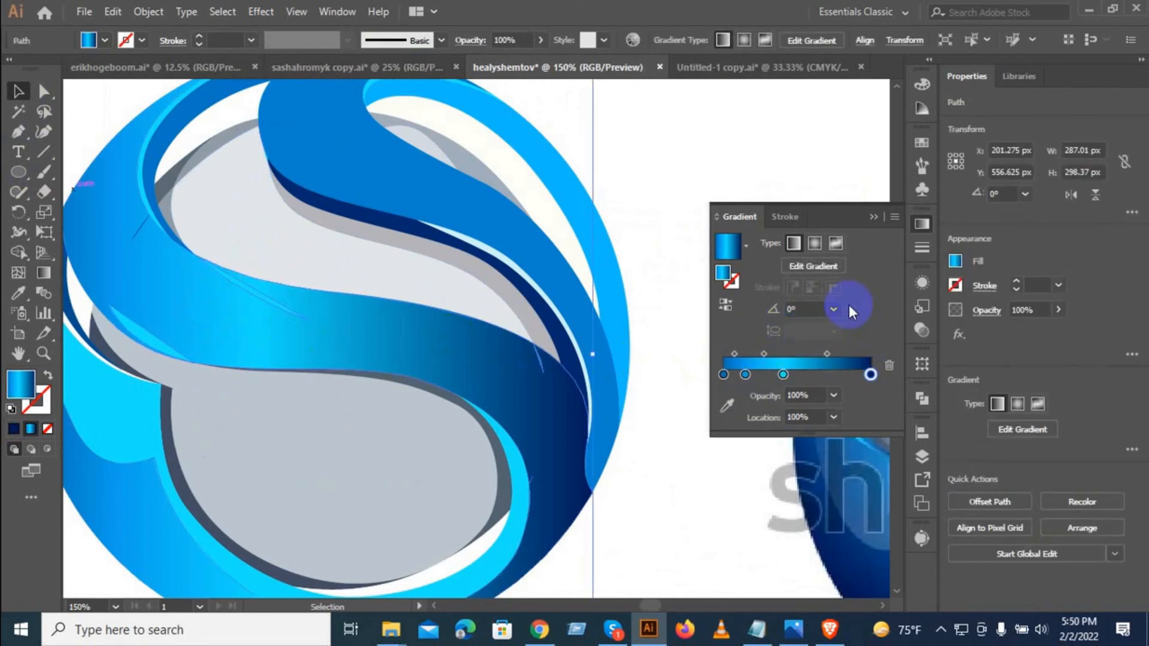